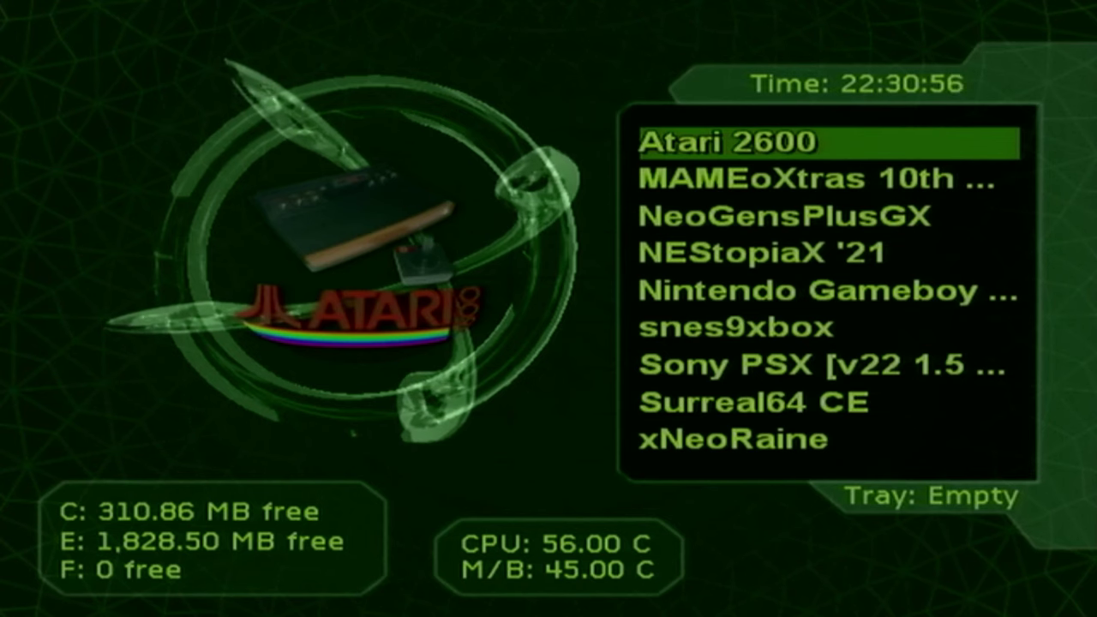
- On the Xbox dashboard, move down the emulator list to the MAMEoXtras entry
{"action": "key", "text": "Down"}
{"action": "key", "text": "Down"}
{"action": "key", "text": "Down"}
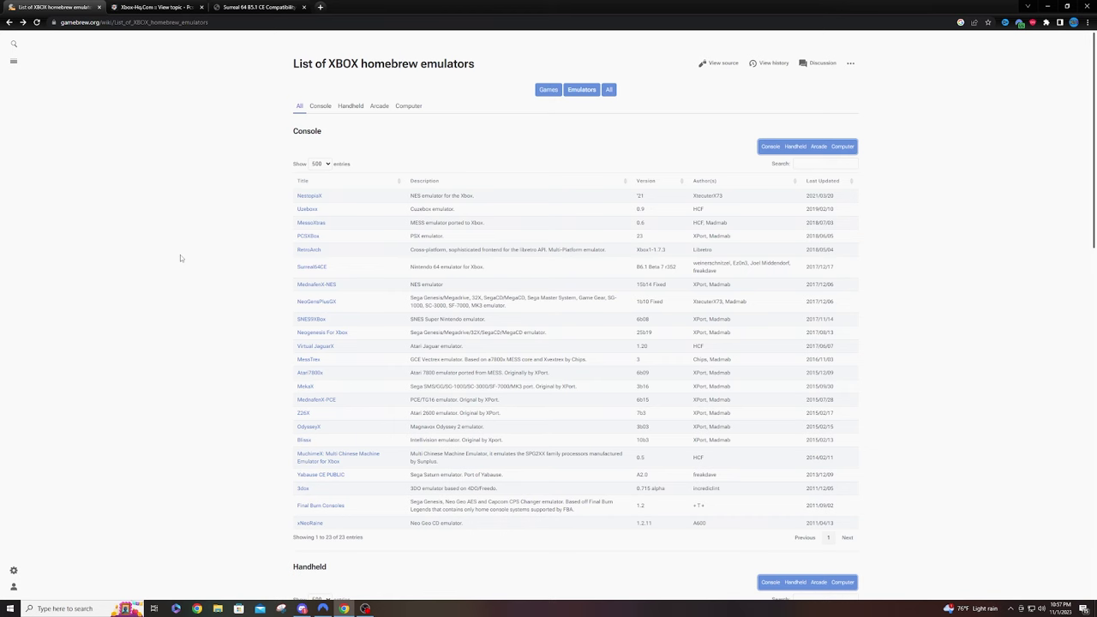
- Open the NestopiaX NES emulator page in a new tab, view it, then close it
{"action": "left_click", "coordinate": [83, 23]}
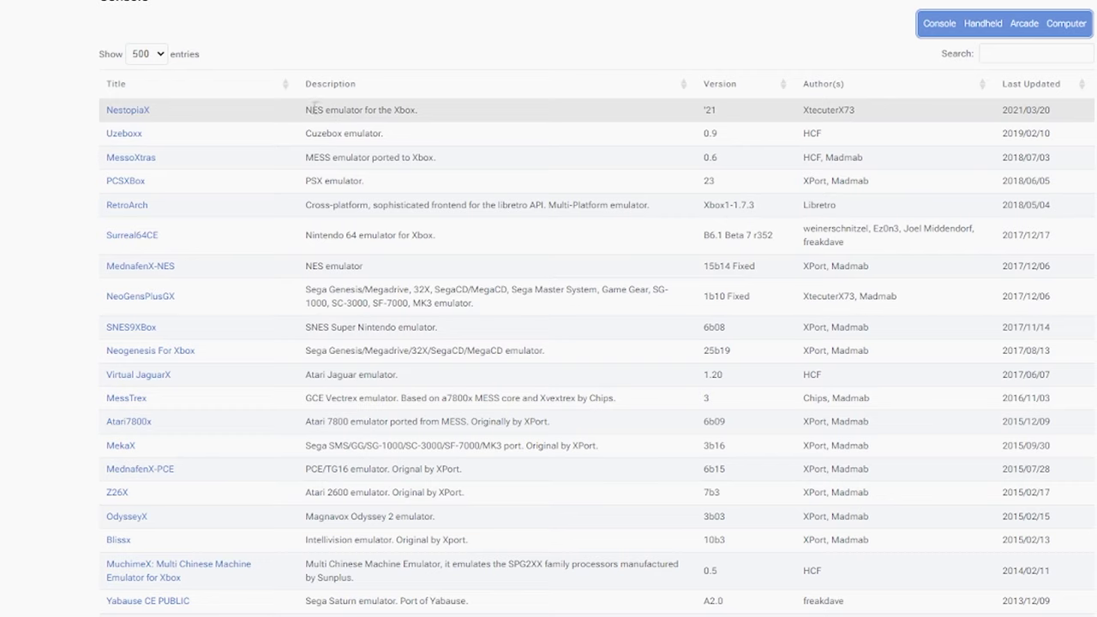
{"action": "left_click_drag", "start_coordinate": [305, 111], "coordinate": [340, 112]}
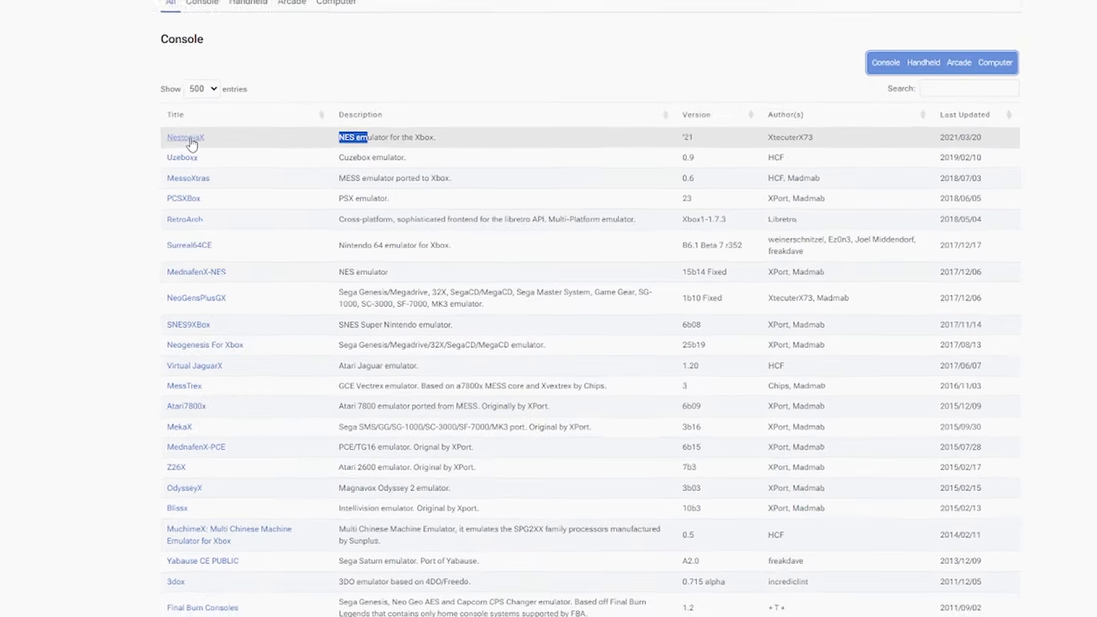
{"action": "right_click", "coordinate": [153, 112]}
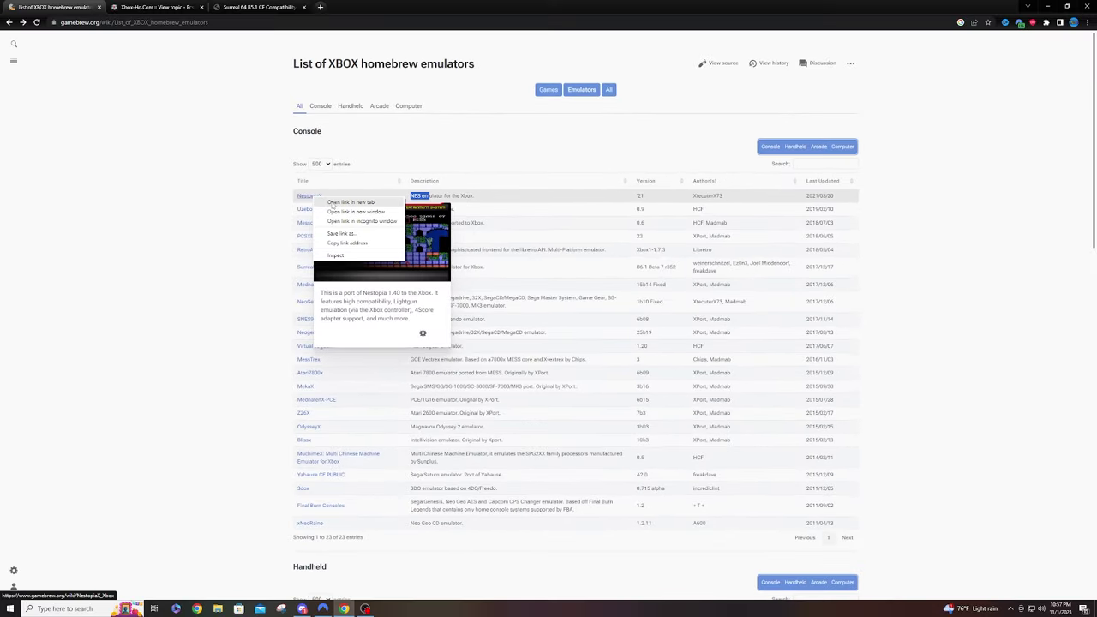
{"action": "left_click", "coordinate": [333, 203]}
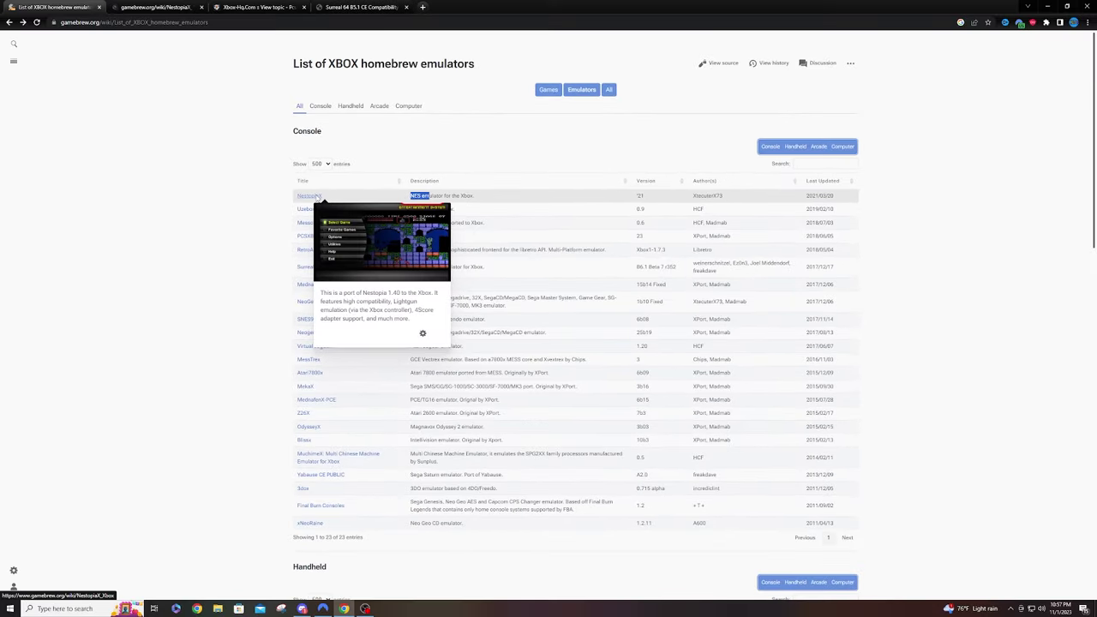
{"action": "left_click", "coordinate": [144, 8]}
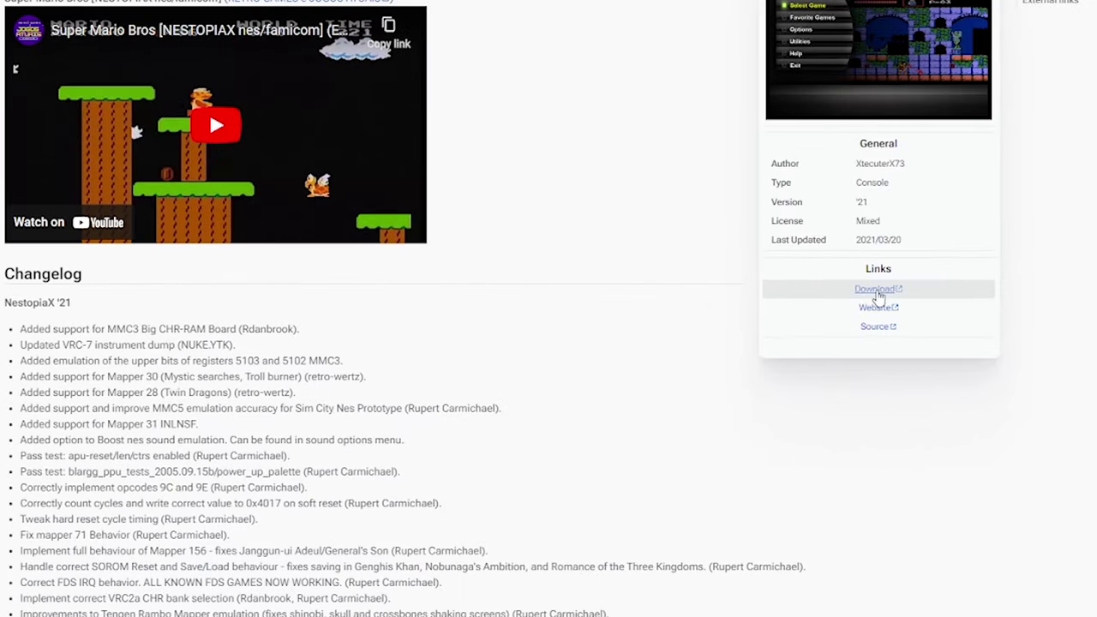
{"action": "key", "text": "ctrl+w"}
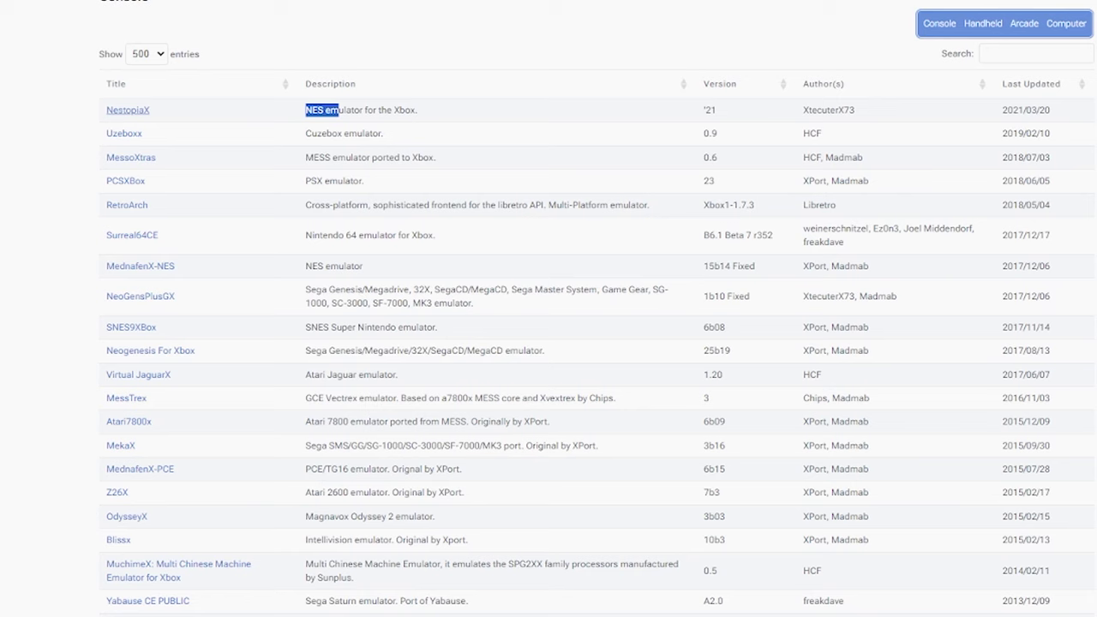
- Open the PCSXBox PSX emulator page in a new tab
{"action": "scroll", "coordinate": [333, 84], "scroll_direction": "up", "scroll_amount": 1}
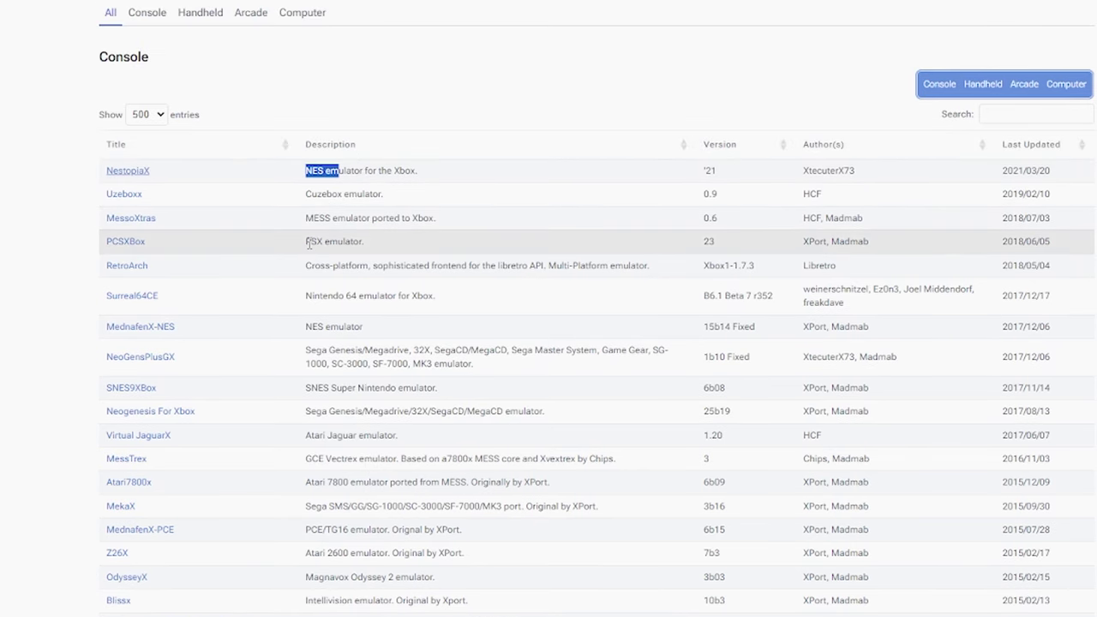
{"action": "left_click_drag", "start_coordinate": [308, 243], "coordinate": [363, 245]}
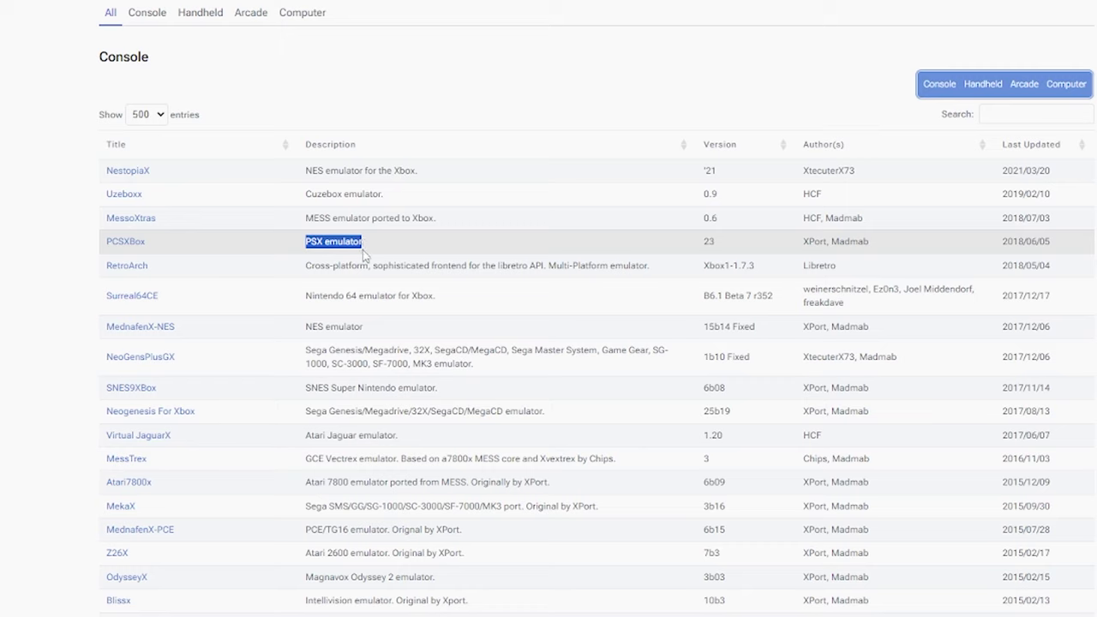
{"action": "right_click", "coordinate": [140, 245]}
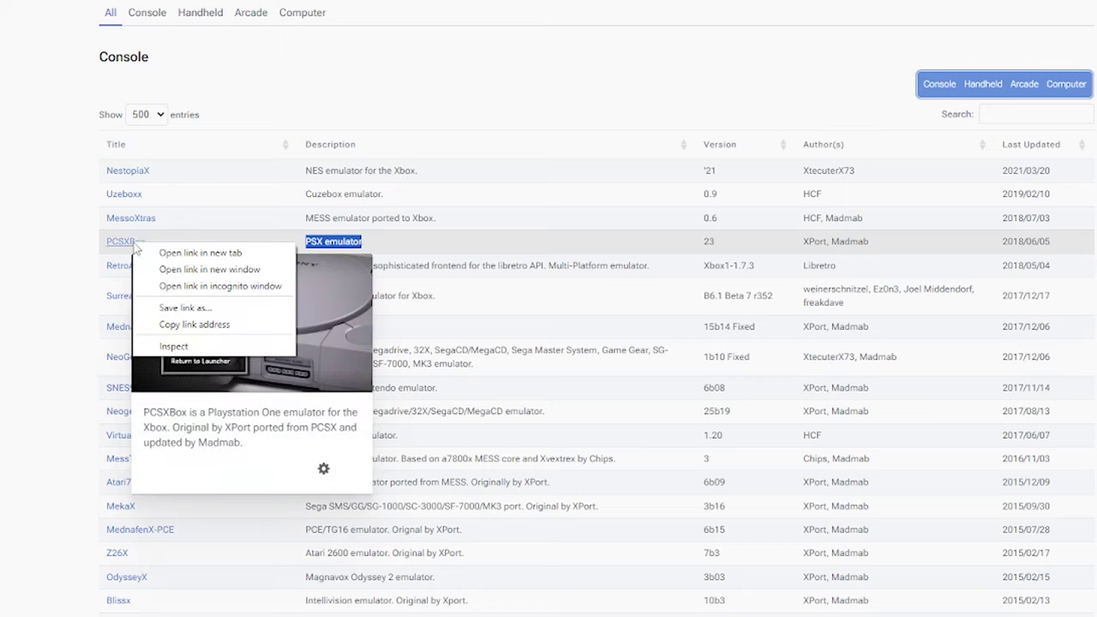
{"action": "left_click", "coordinate": [168, 254]}
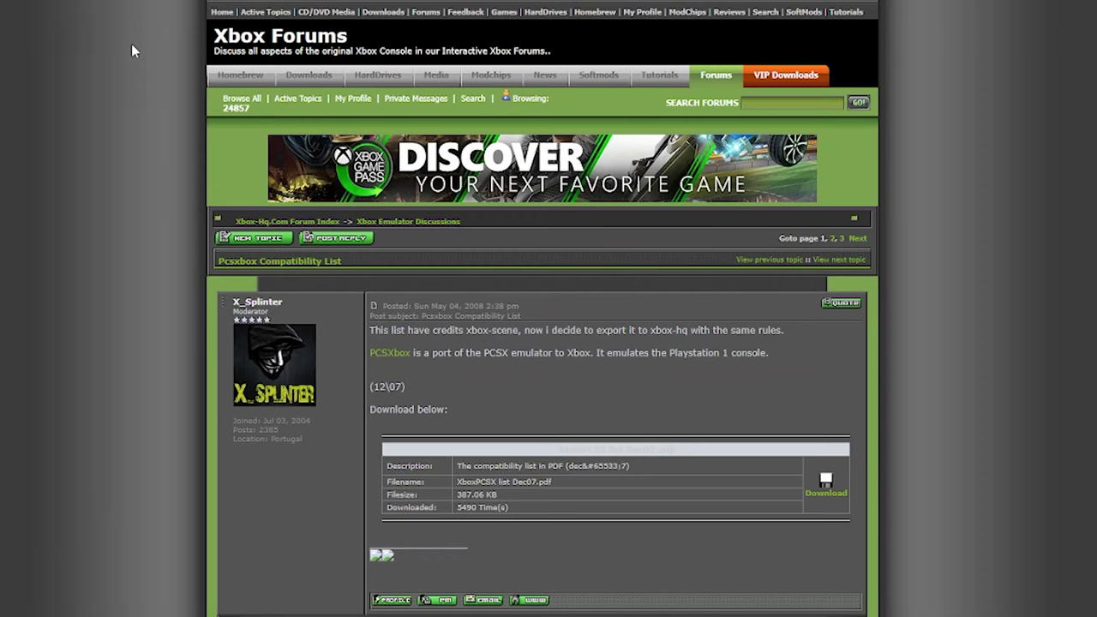
- Scroll the Pcsxbox Compatibility List thread and check the Download link's options
{"action": "scroll", "coordinate": [368, 358], "scroll_direction": "down", "scroll_amount": 3}
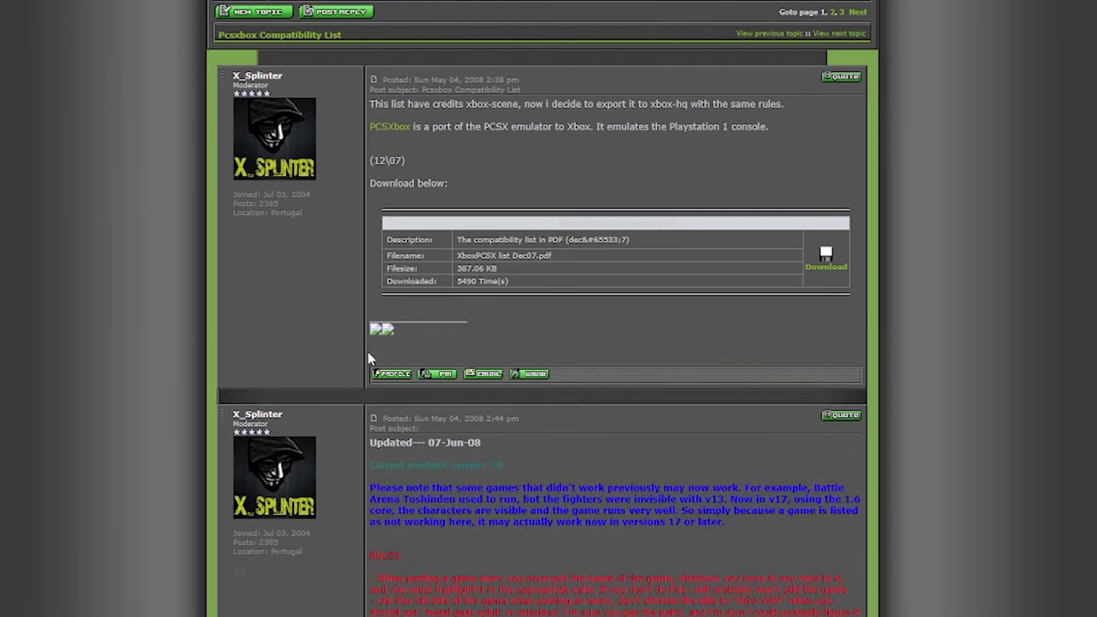
{"action": "scroll", "coordinate": [368, 359], "scroll_direction": "down", "scroll_amount": 20}
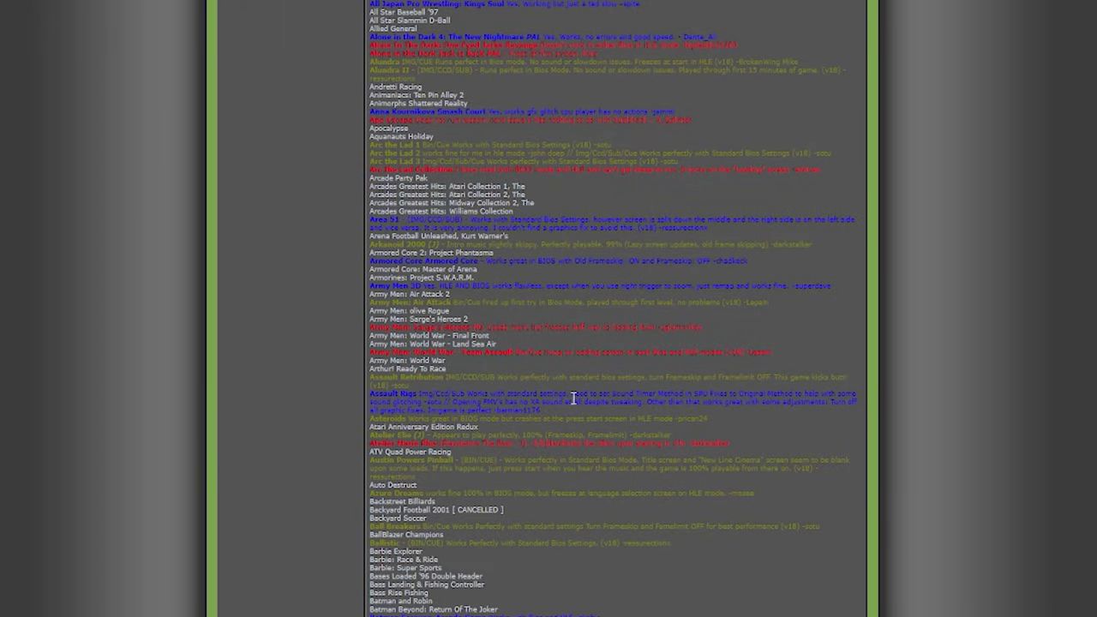
{"action": "scroll", "coordinate": [551, 379], "scroll_direction": "up", "scroll_amount": 20}
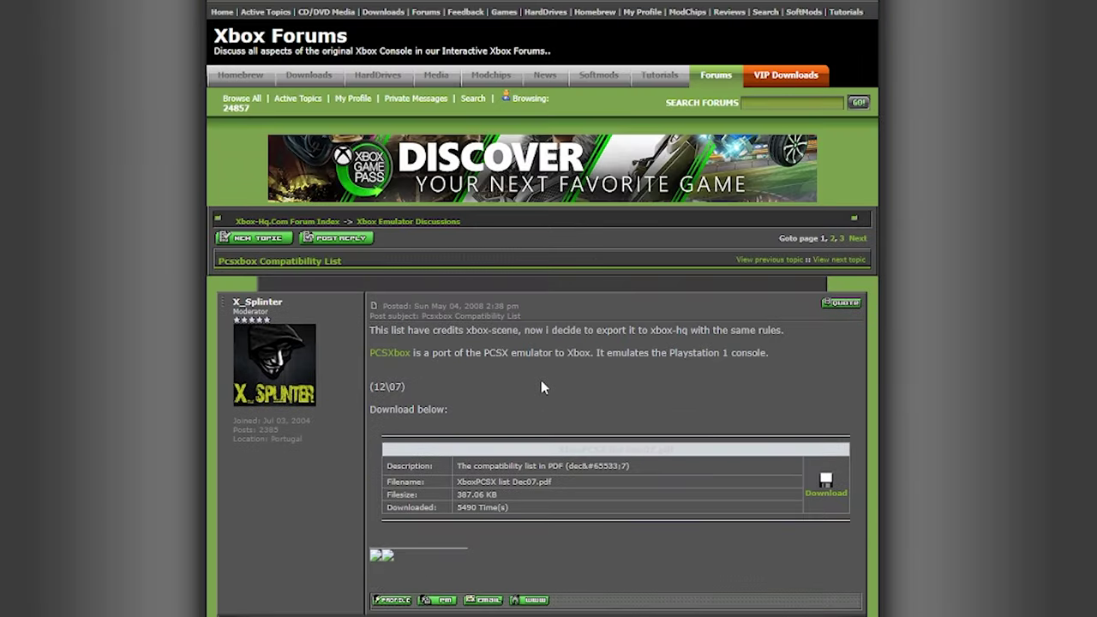
{"action": "right_click", "coordinate": [828, 495]}
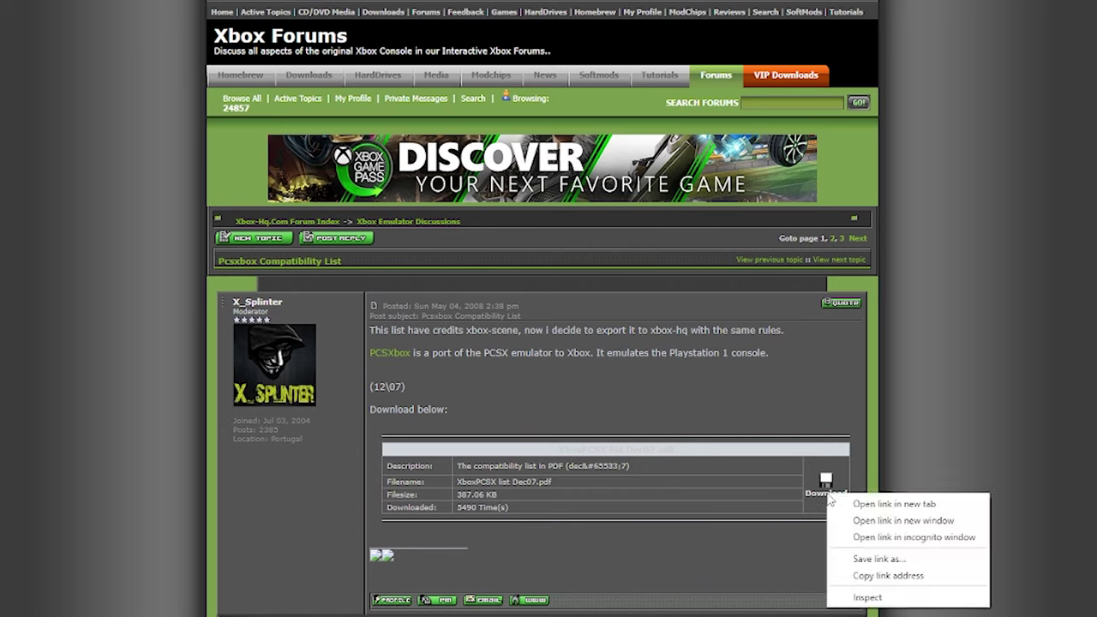
{"action": "key", "text": "Escape"}
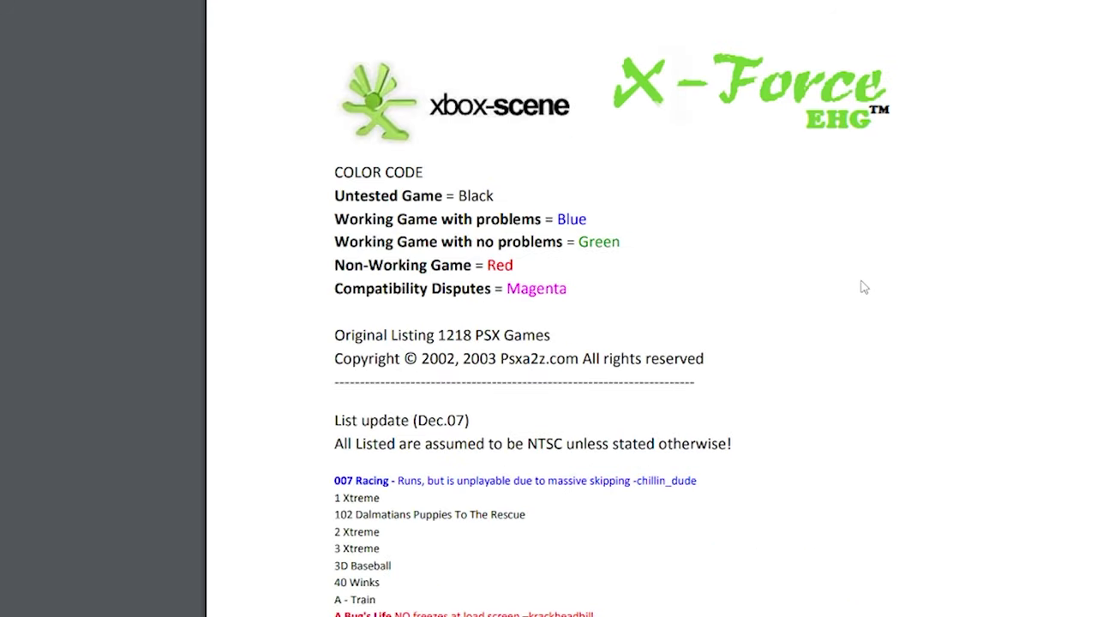
{"action": "scroll", "coordinate": [864, 287], "scroll_direction": "down", "scroll_amount": 20}
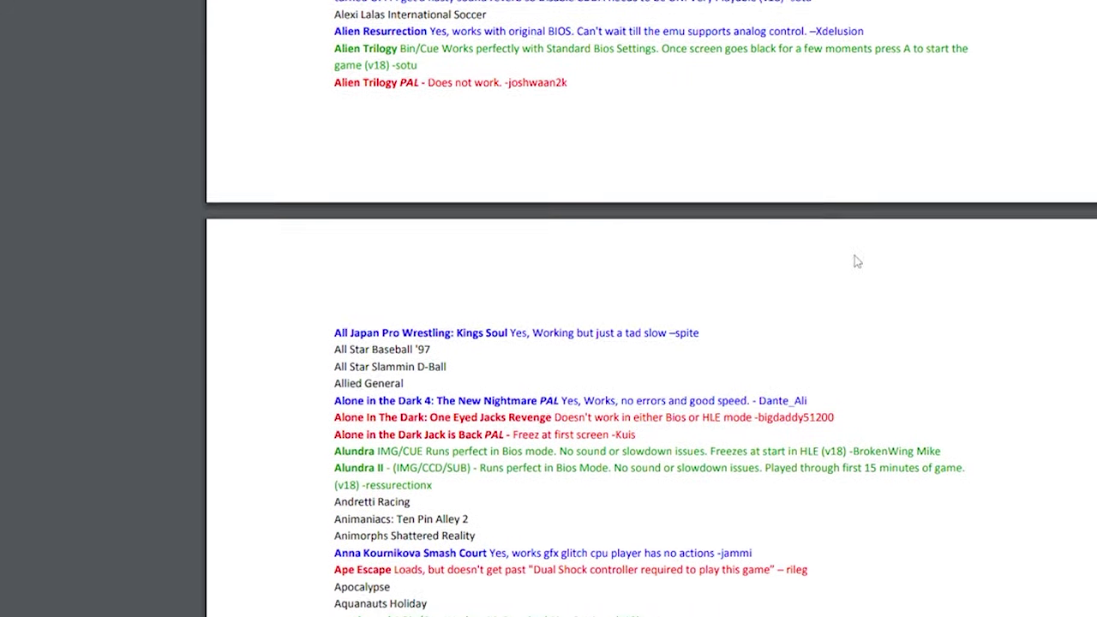
{"action": "scroll", "coordinate": [857, 262], "scroll_direction": "down", "scroll_amount": 10}
{"action": "scroll", "coordinate": [857, 261], "scroll_direction": "down", "scroll_amount": 5}
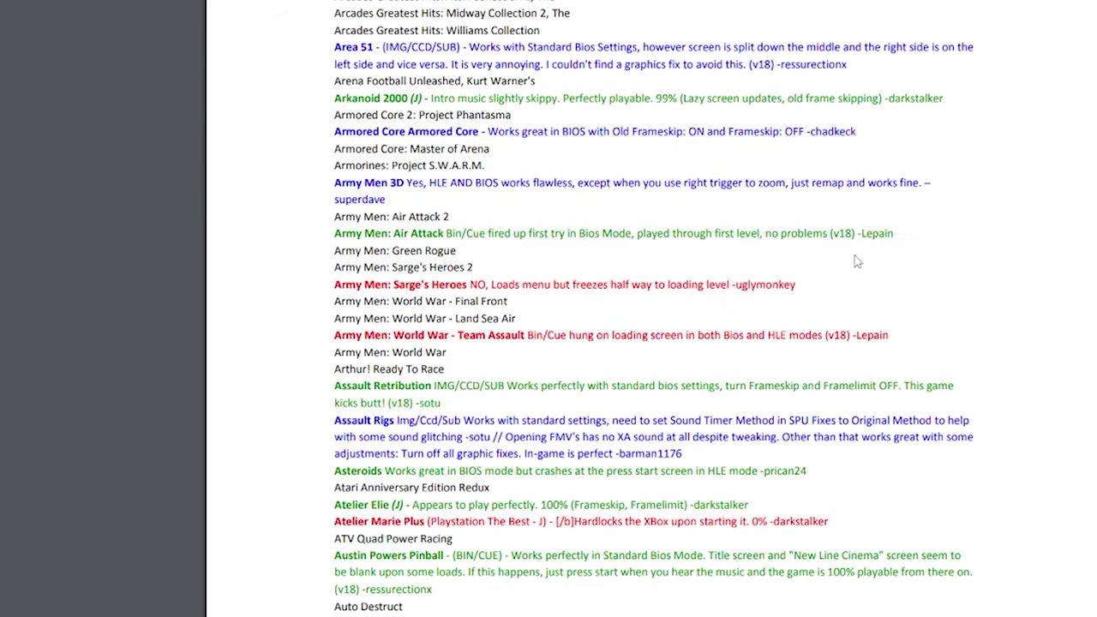
{"action": "scroll", "coordinate": [857, 262], "scroll_direction": "down", "scroll_amount": 4}
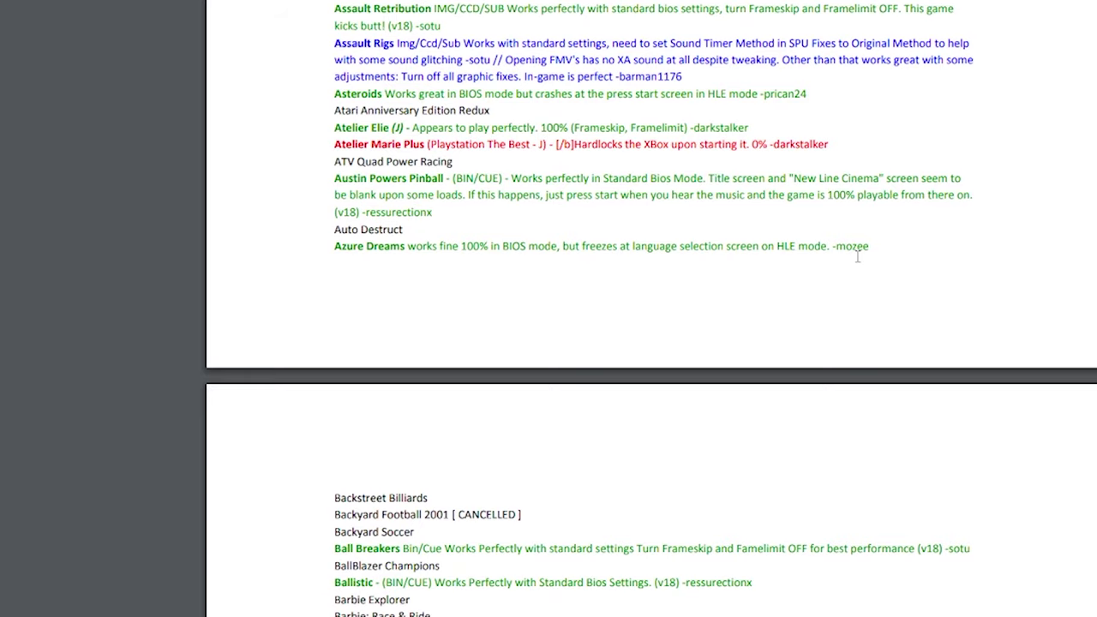
{"action": "scroll", "coordinate": [857, 257], "scroll_direction": "down", "scroll_amount": 14}
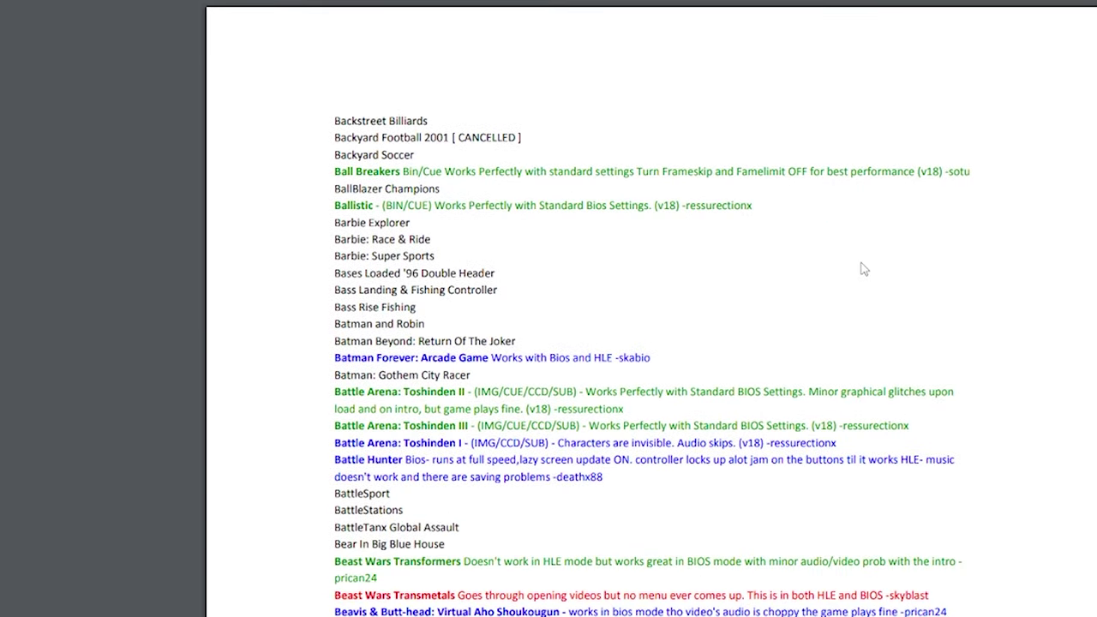
{"action": "scroll", "coordinate": [864, 268], "scroll_direction": "down", "scroll_amount": 16}
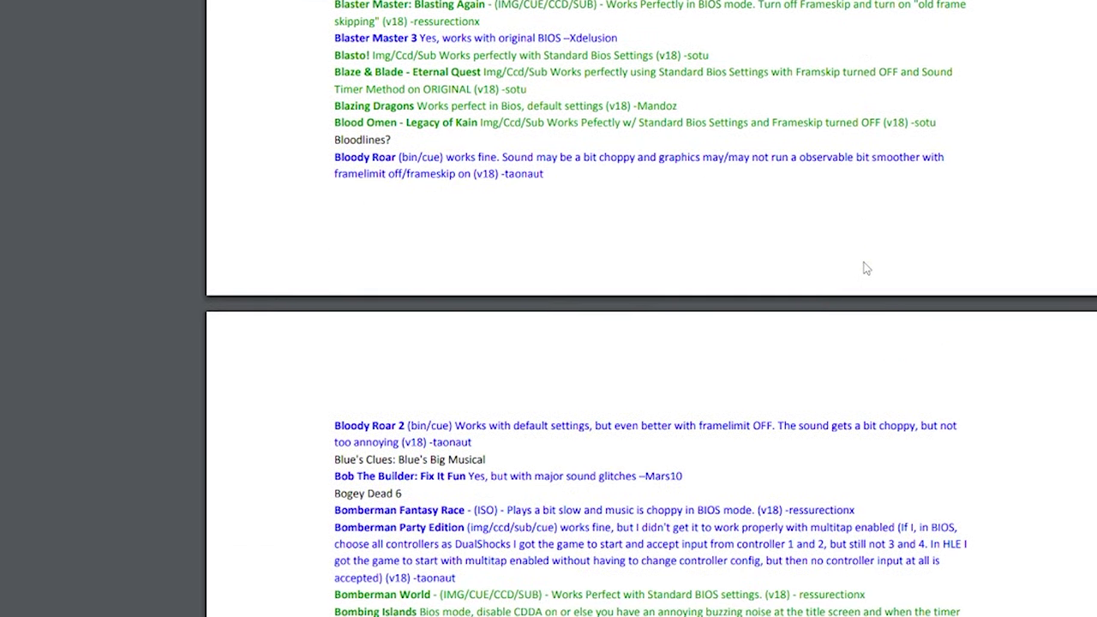
{"action": "scroll", "coordinate": [866, 266], "scroll_direction": "down", "scroll_amount": 5}
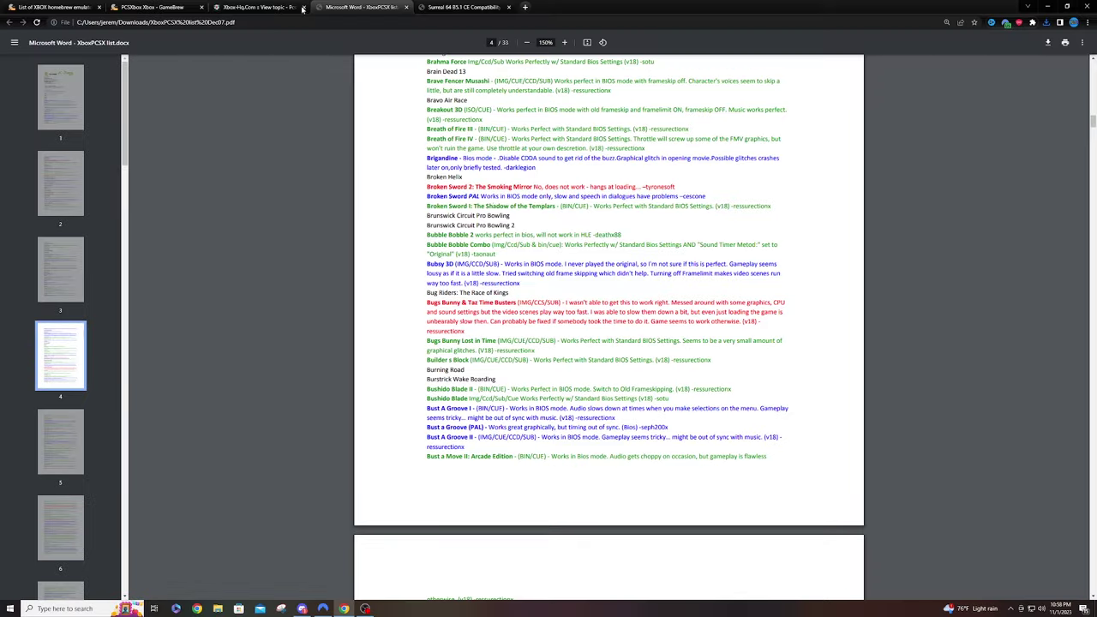
- Close the PCSXbox page and open the Surreal64CE Nintendo 64 emulator page in a new tab
{"action": "left_click", "coordinate": [195, 8]}
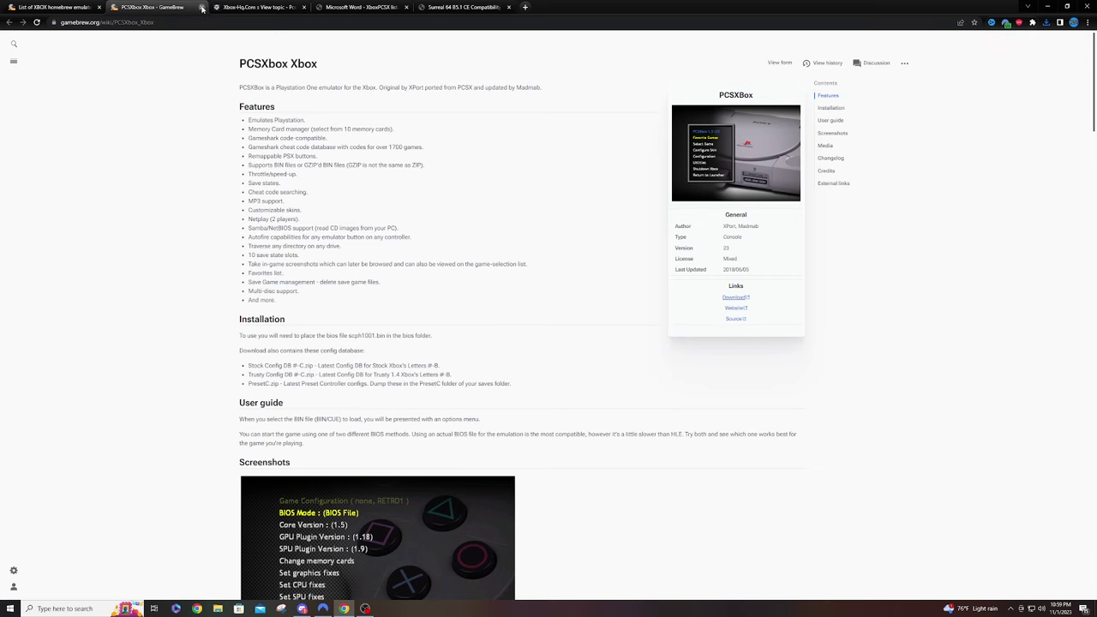
{"action": "left_click", "coordinate": [201, 8]}
{"action": "left_click", "coordinate": [52, 7]}
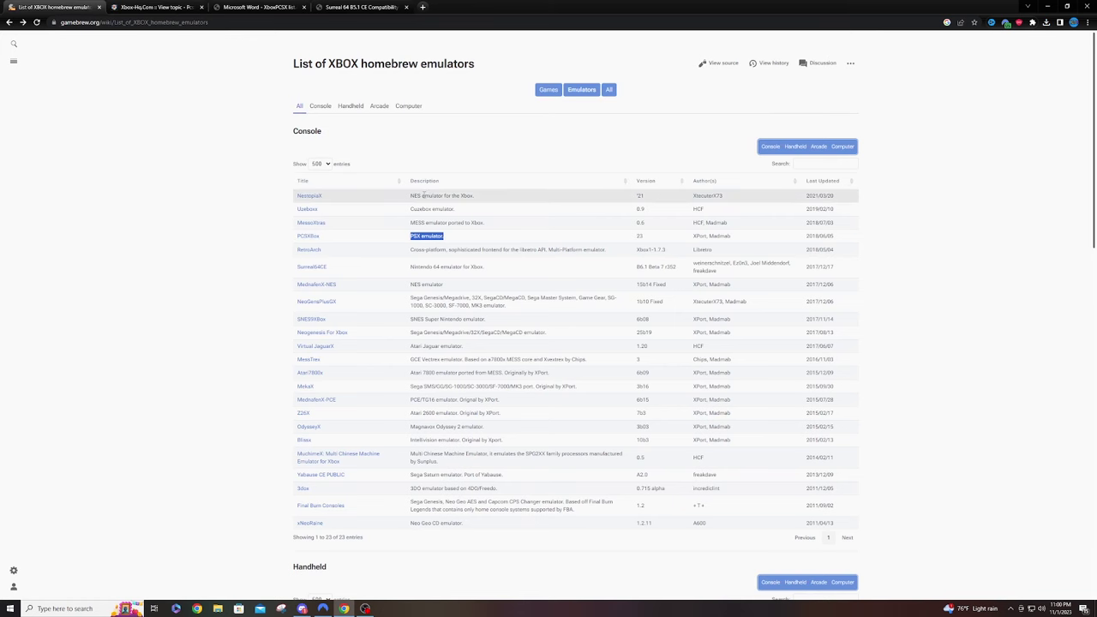
{"action": "left_click_drag", "start_coordinate": [411, 267], "coordinate": [470, 268]}
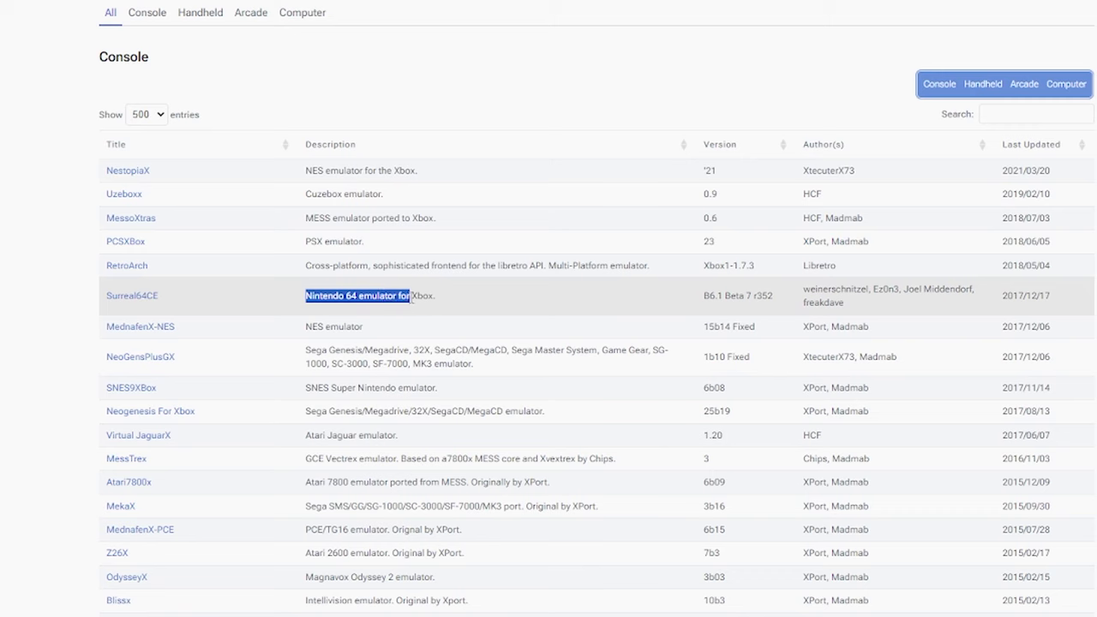
{"action": "right_click", "coordinate": [143, 300]}
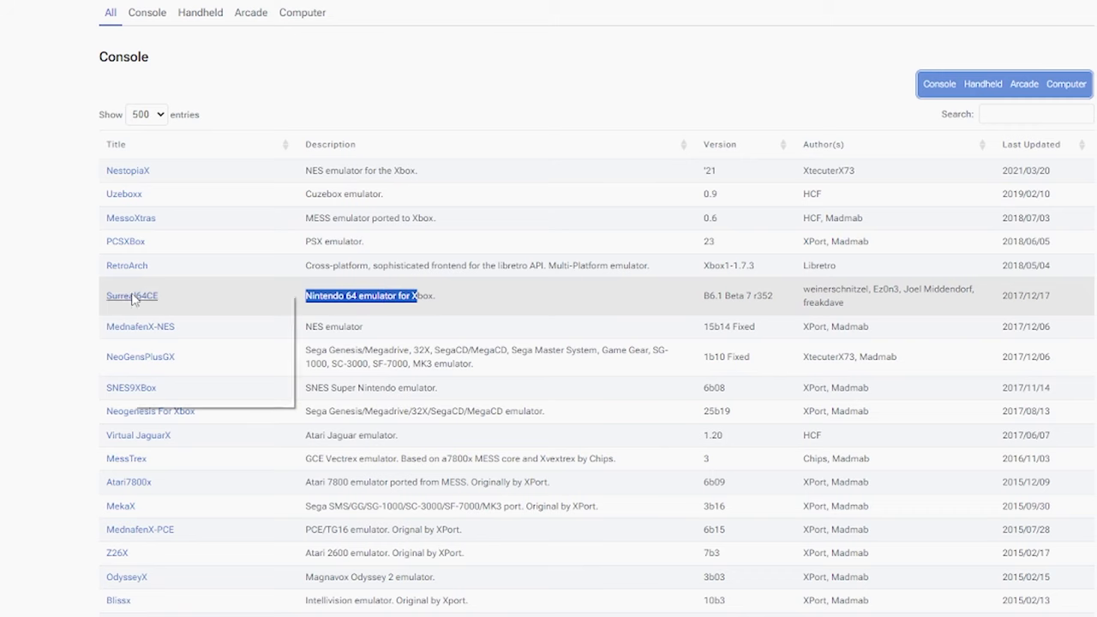
{"action": "left_click", "coordinate": [178, 305]}
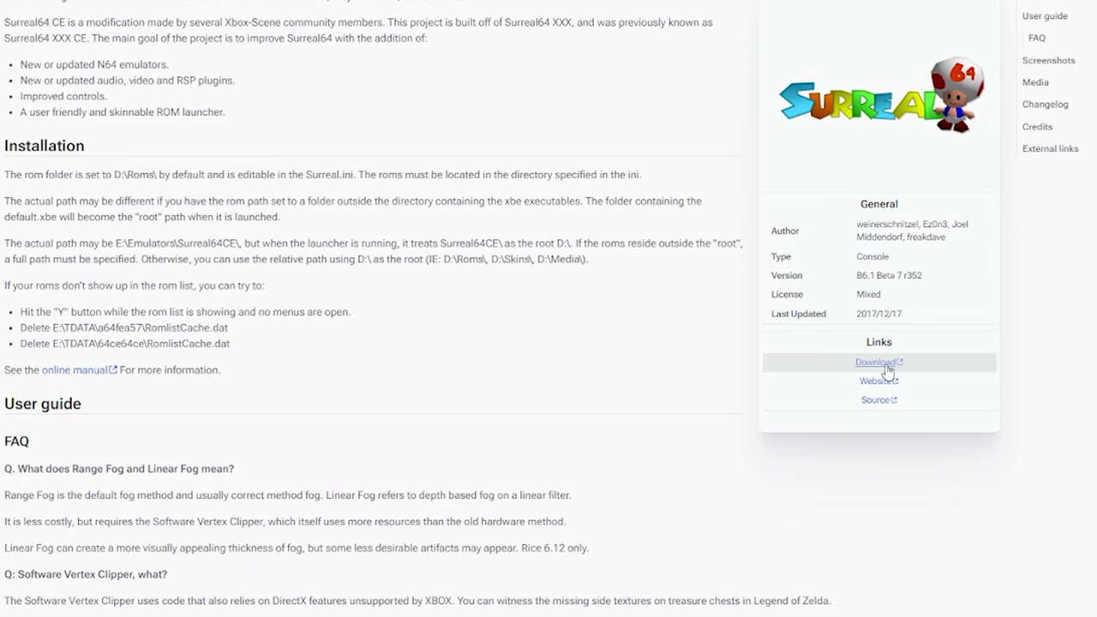
- Download Surreal64 CE B6.1 Beta r342.zip from its Dropbox page, skipping the sign-in prompt
{"action": "left_click", "coordinate": [876, 362]}
{"action": "scroll", "coordinate": [651, 276], "scroll_direction": "down", "scroll_amount": 10}
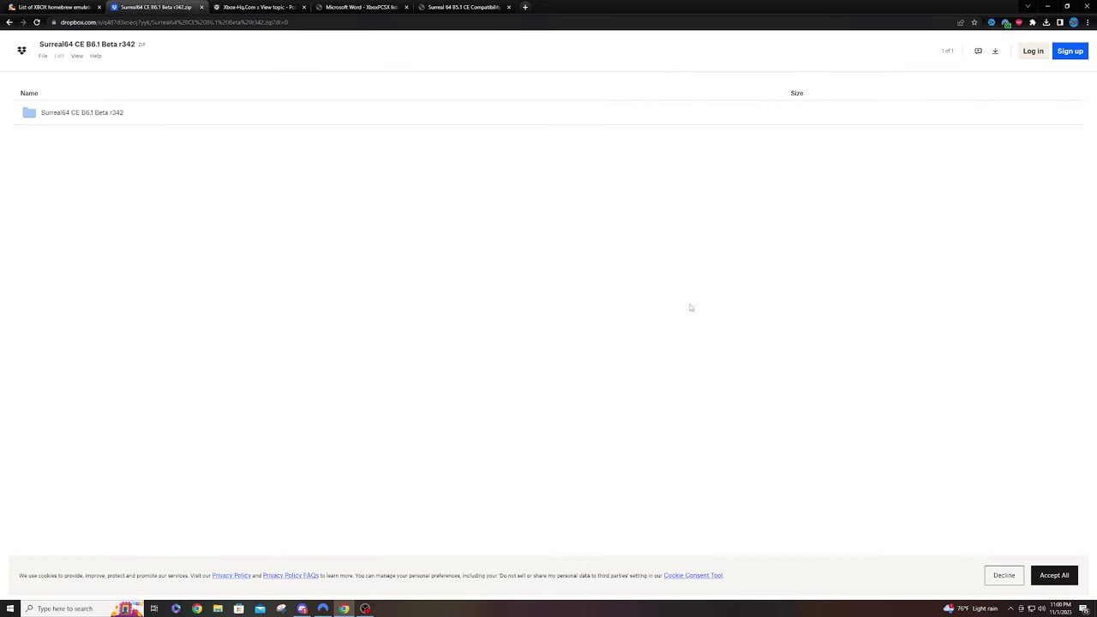
{"action": "left_click", "coordinate": [995, 51]}
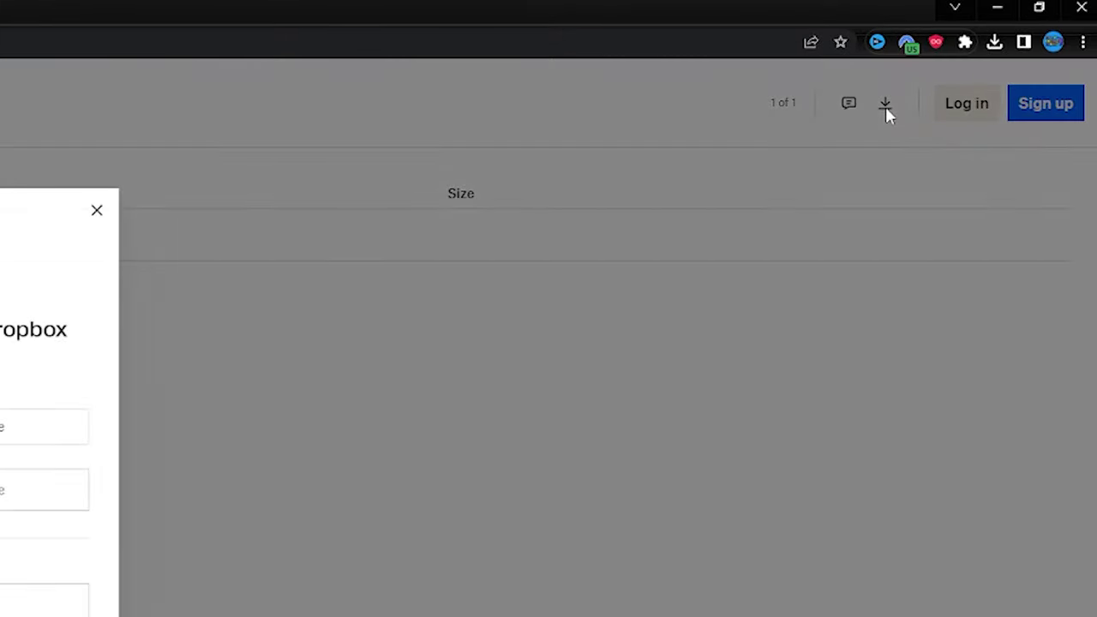
{"action": "left_click", "coordinate": [99, 212]}
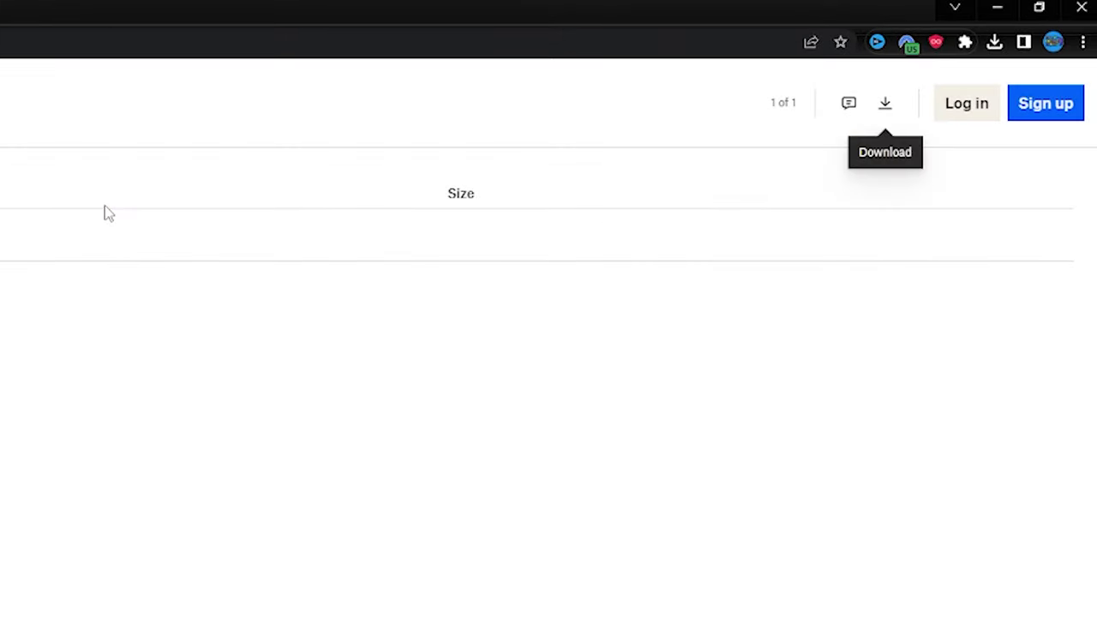
{"action": "left_click", "coordinate": [888, 110]}
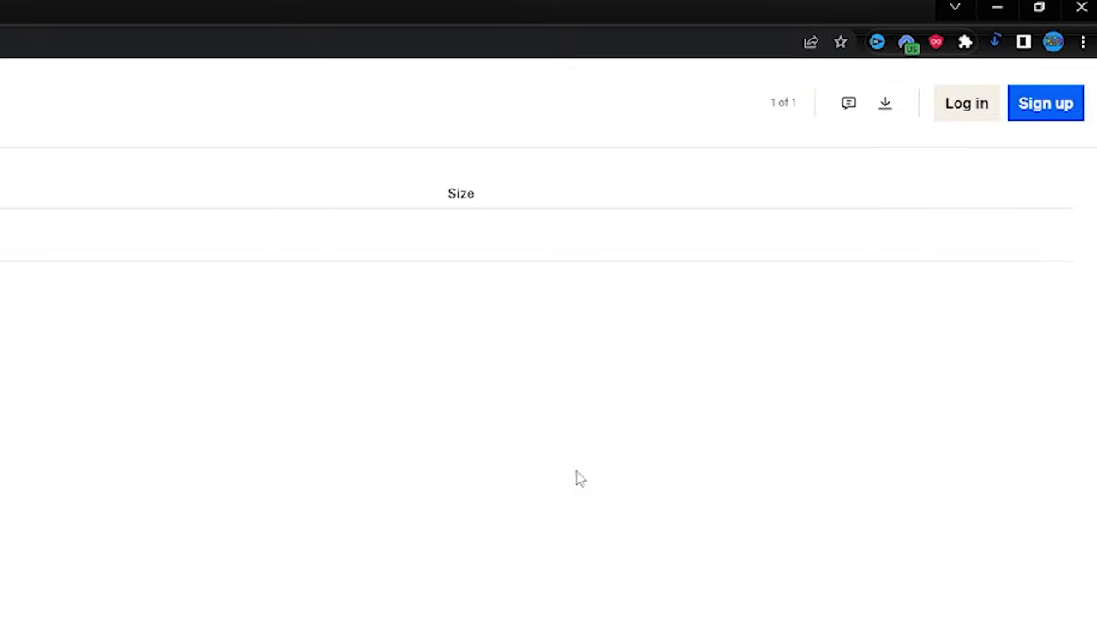
- Close the download page and read the first entries of the Surreal 64 B5.1 CE compatibility PDF
{"action": "left_click", "coordinate": [193, 7]}
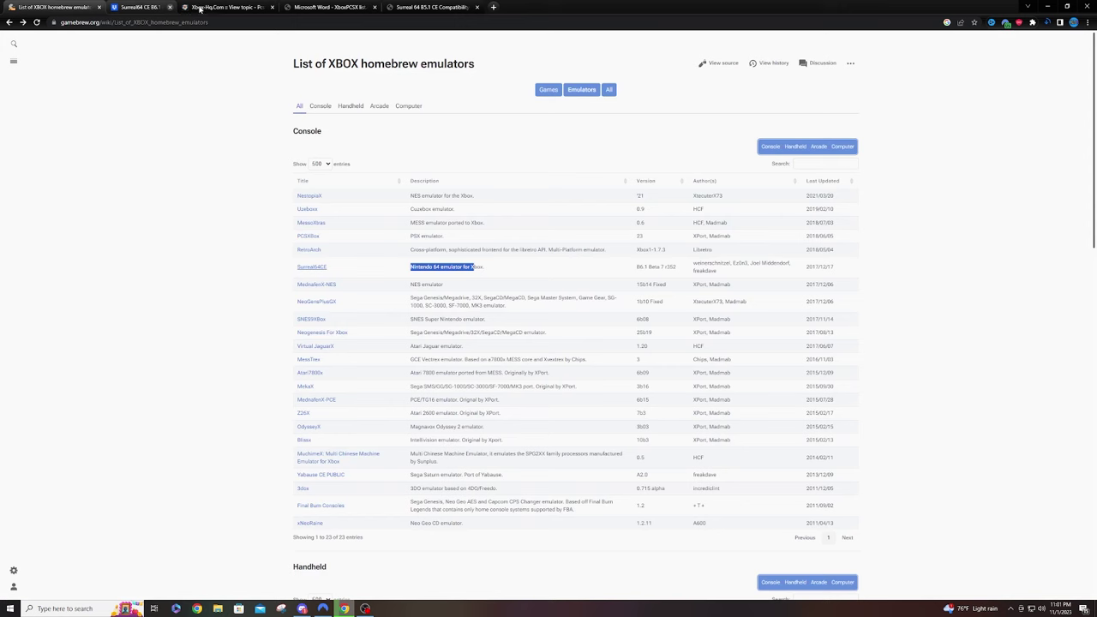
{"action": "left_click", "coordinate": [359, 7]}
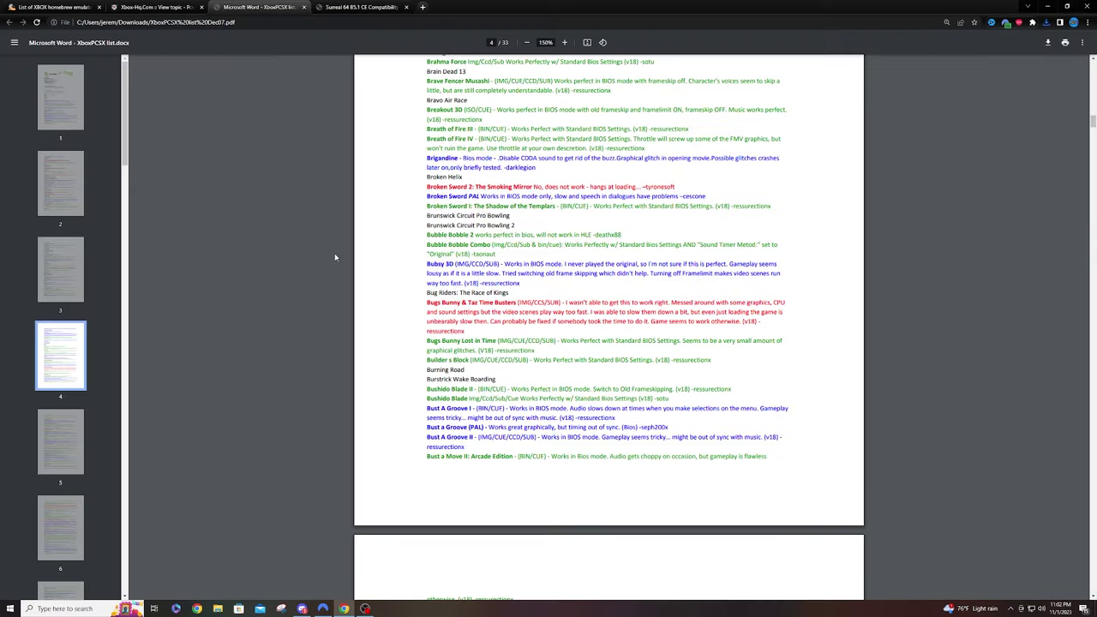
{"action": "left_click", "coordinate": [359, 8]}
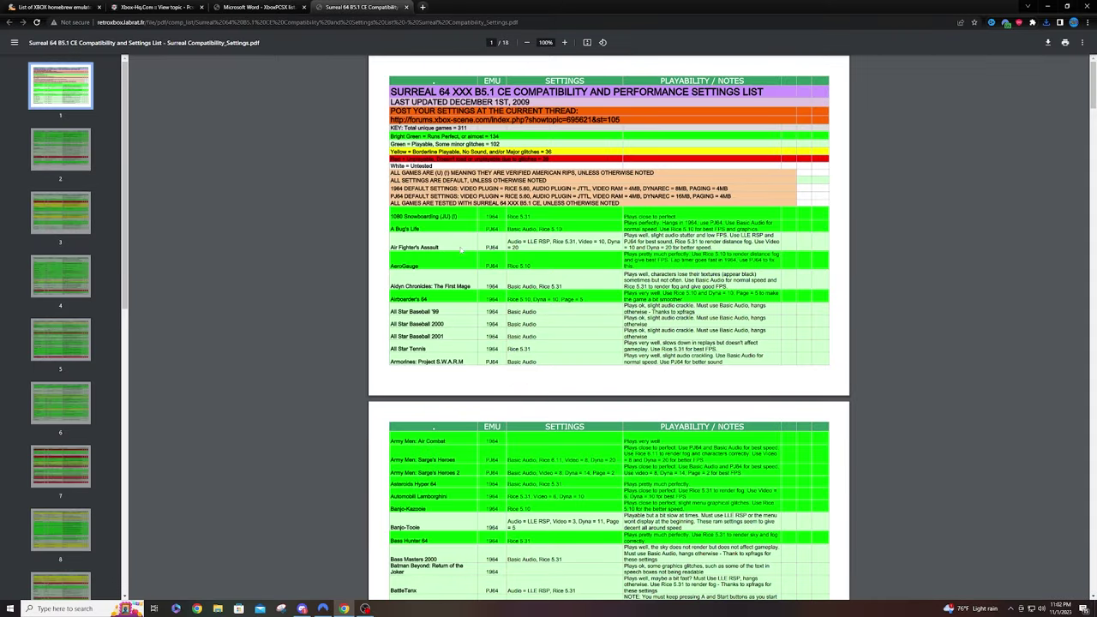
{"action": "scroll", "coordinate": [504, 311], "scroll_direction": "down", "scroll_amount": 5}
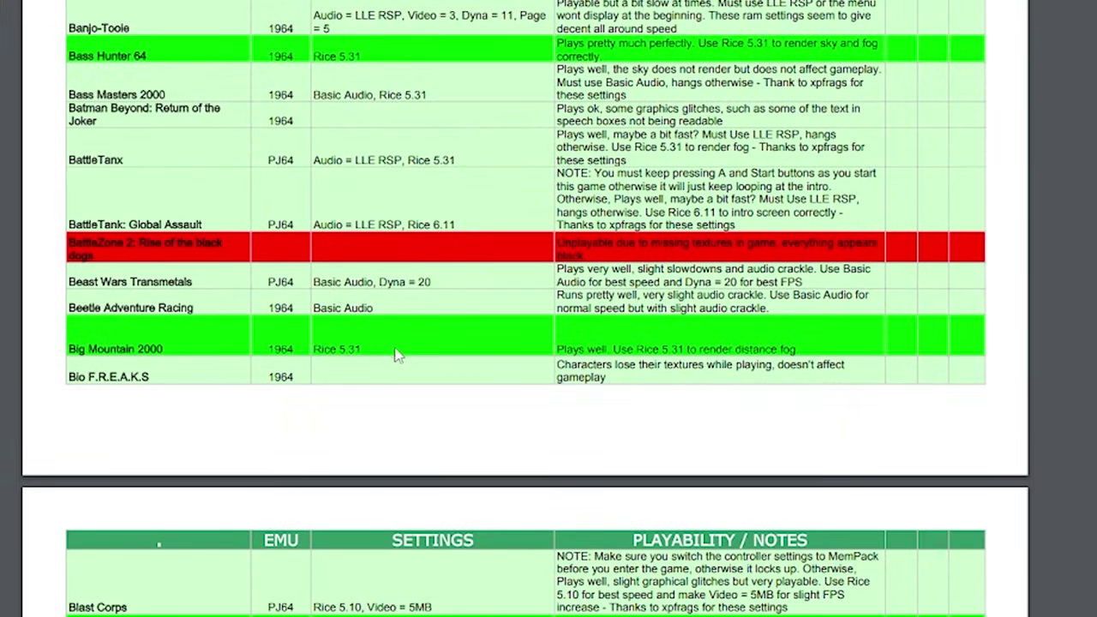
{"action": "scroll", "coordinate": [396, 355], "scroll_direction": "up", "scroll_amount": 3}
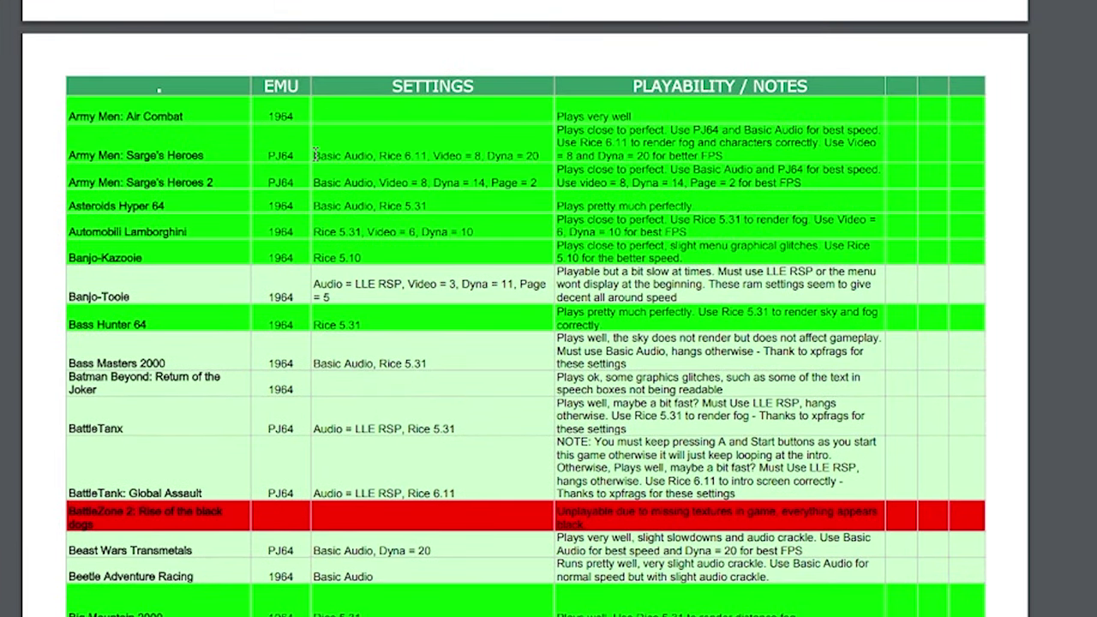
{"action": "left_click_drag", "start_coordinate": [315, 155], "coordinate": [524, 153]}
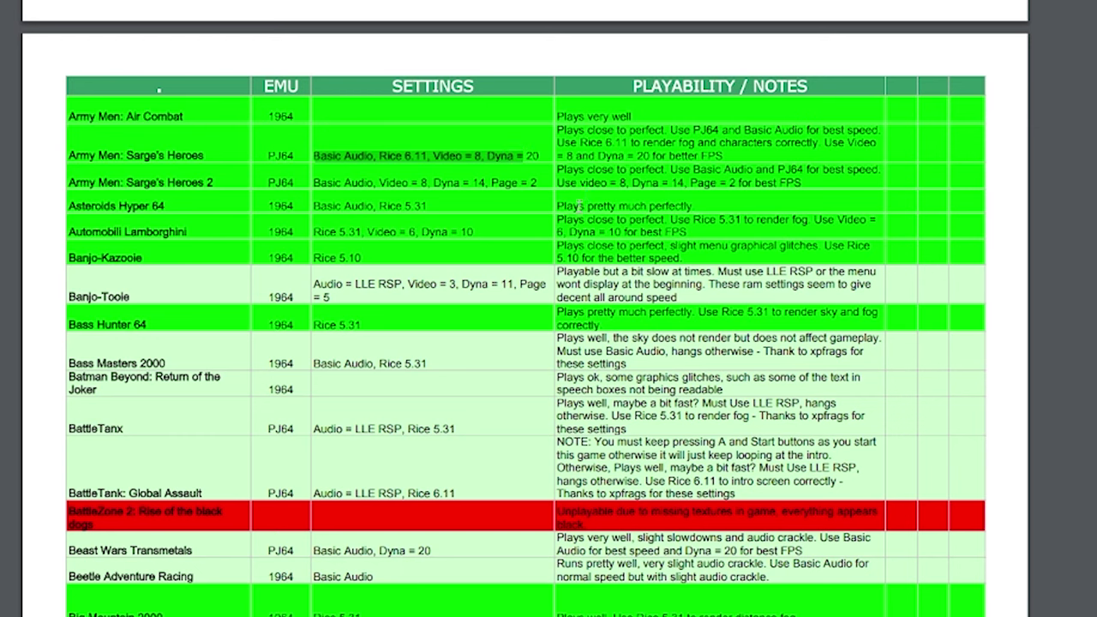
{"action": "left_click_drag", "start_coordinate": [567, 205], "coordinate": [678, 206]}
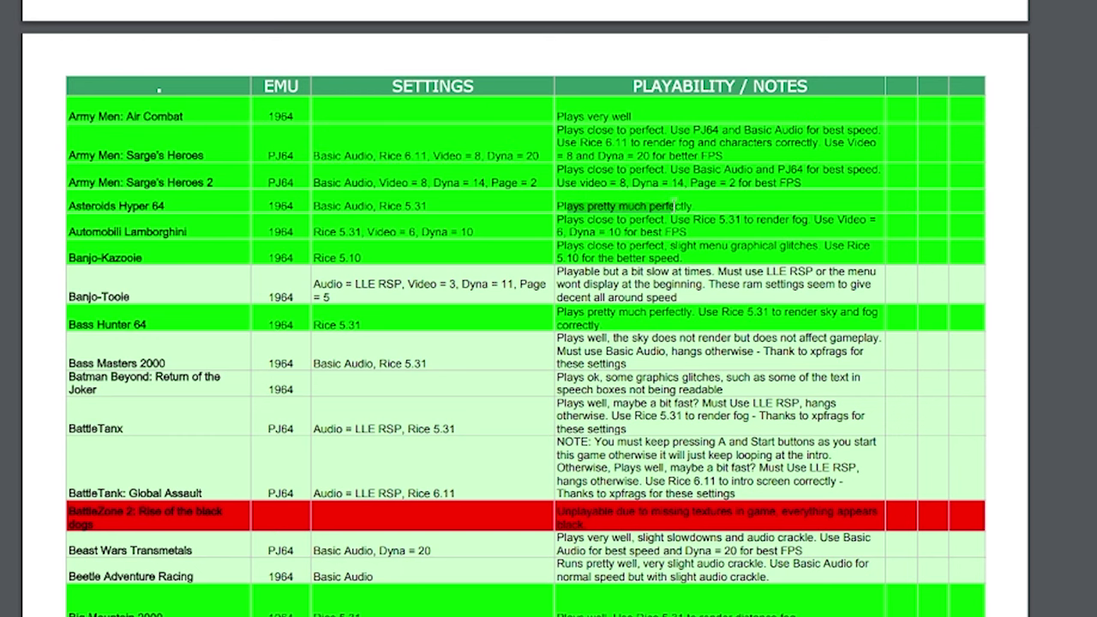
{"action": "left_click", "coordinate": [466, 295]}
- Scroll to Mystical Ninja: Starring Goemon and highlight its recommended settings
{"action": "scroll", "coordinate": [415, 272], "scroll_direction": "down", "scroll_amount": 10}
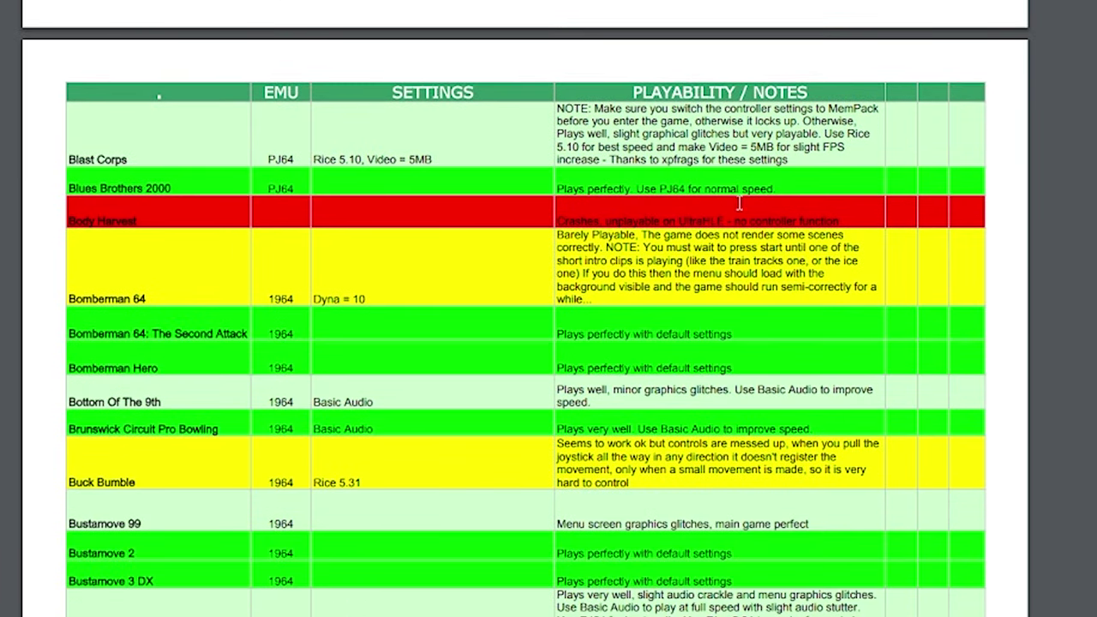
{"action": "scroll", "coordinate": [296, 172], "scroll_direction": "down", "scroll_amount": 5}
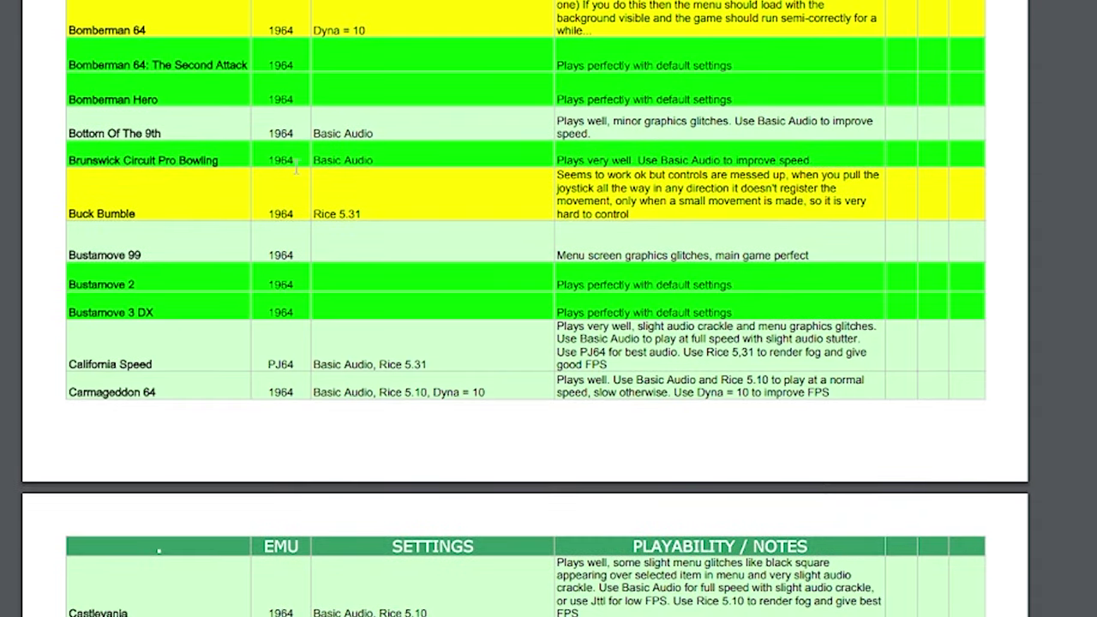
{"action": "scroll", "coordinate": [445, 175], "scroll_direction": "down", "scroll_amount": 18}
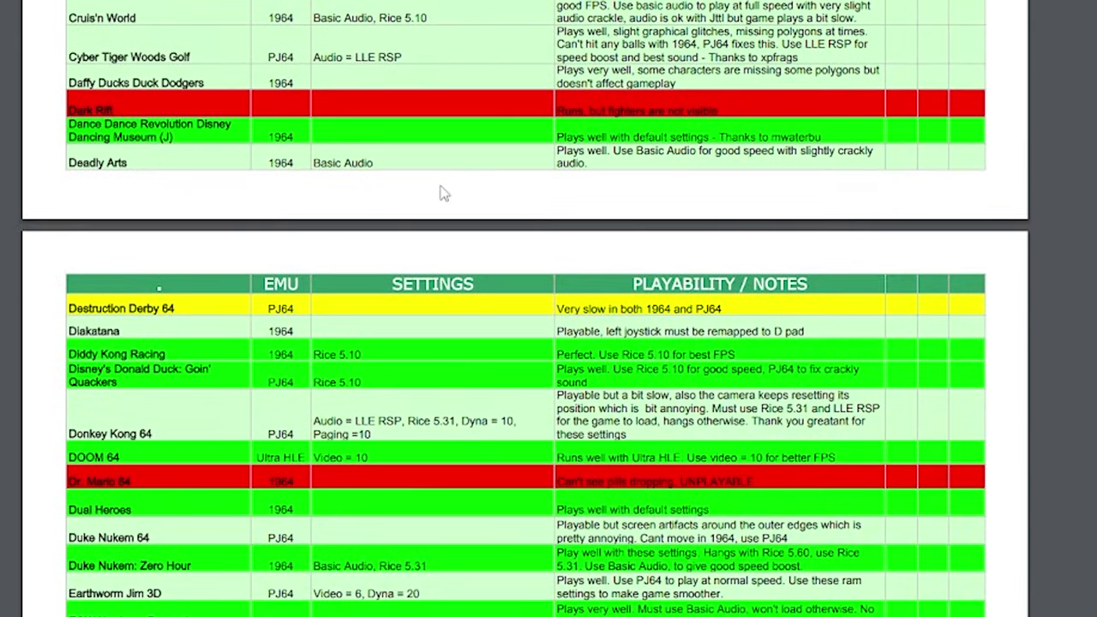
{"action": "scroll", "coordinate": [444, 194], "scroll_direction": "down", "scroll_amount": 20}
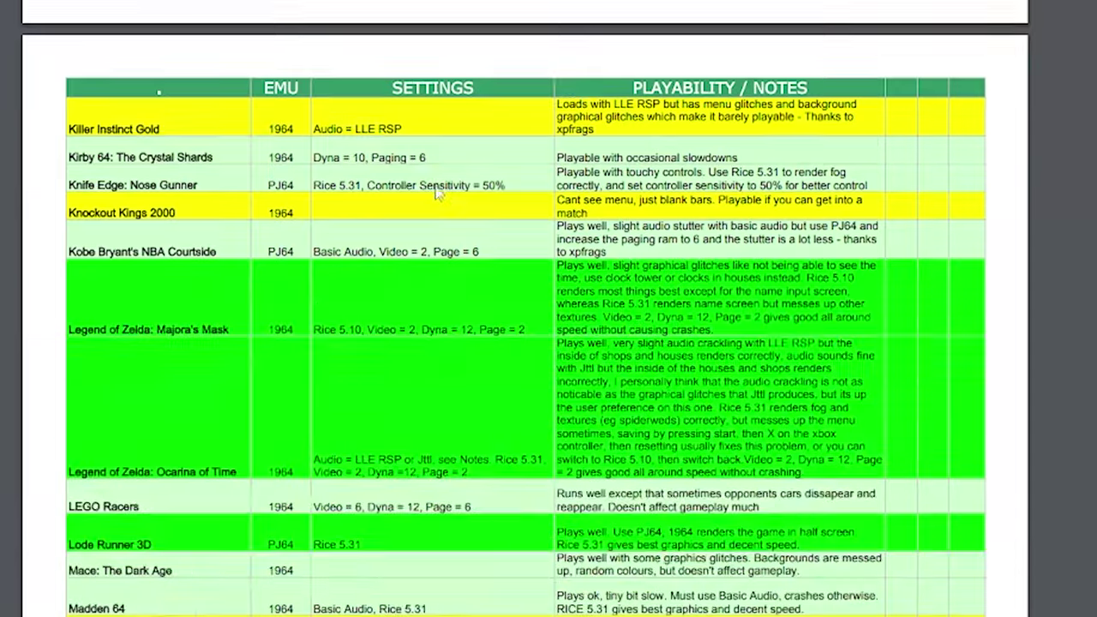
{"action": "scroll", "coordinate": [437, 192], "scroll_direction": "down", "scroll_amount": 20}
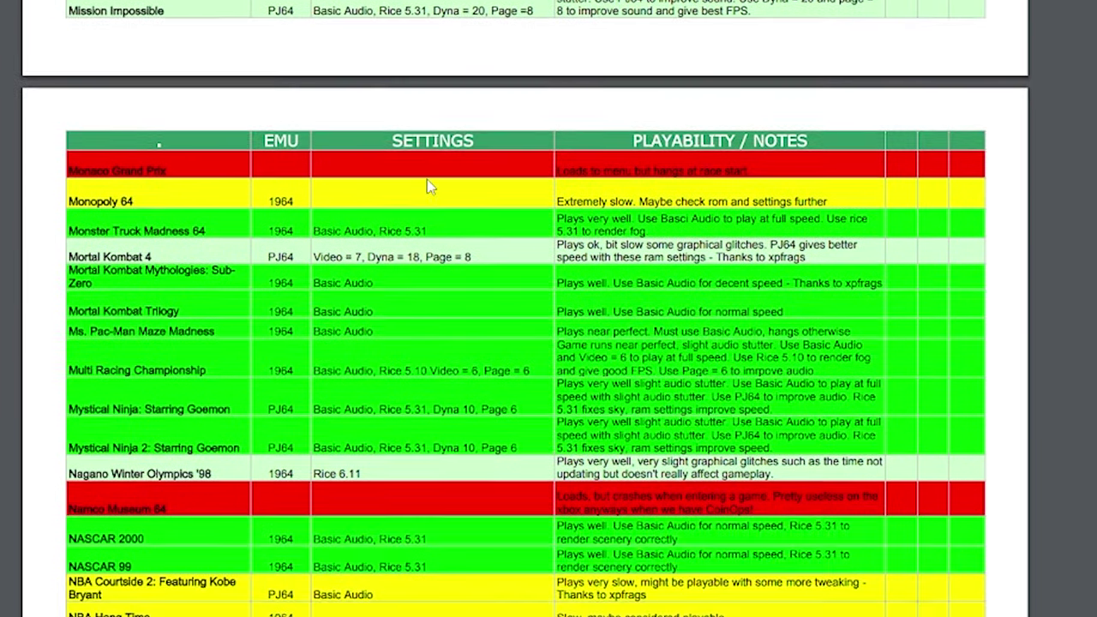
{"action": "scroll", "coordinate": [427, 181], "scroll_direction": "down", "scroll_amount": 1}
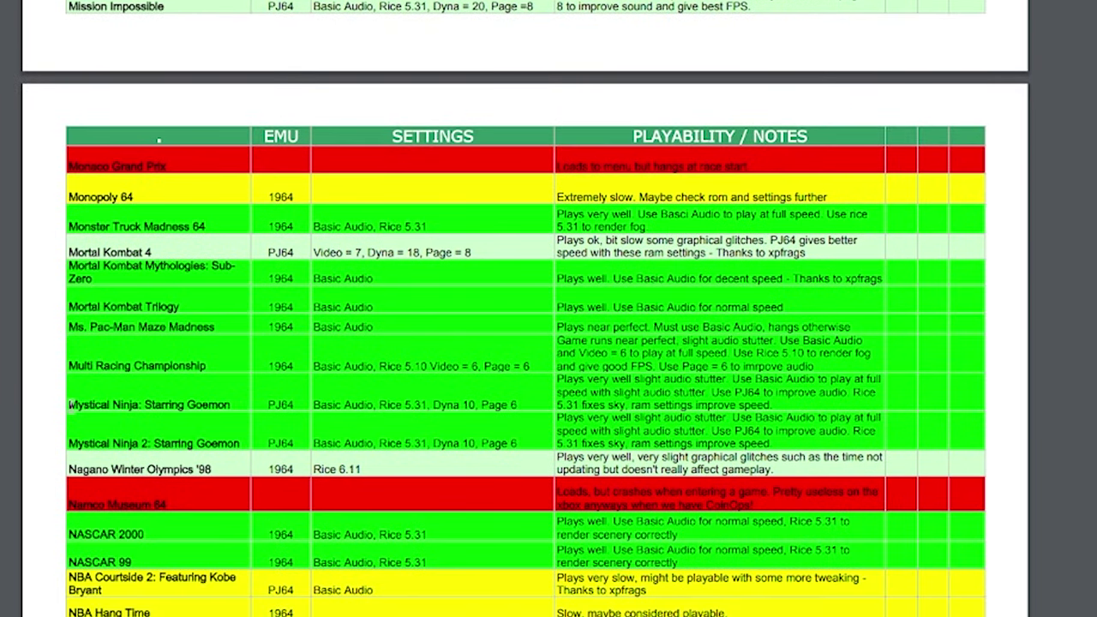
{"action": "left_click_drag", "start_coordinate": [68, 406], "coordinate": [174, 409]}
{"action": "left_click_drag", "start_coordinate": [314, 405], "coordinate": [512, 411]}
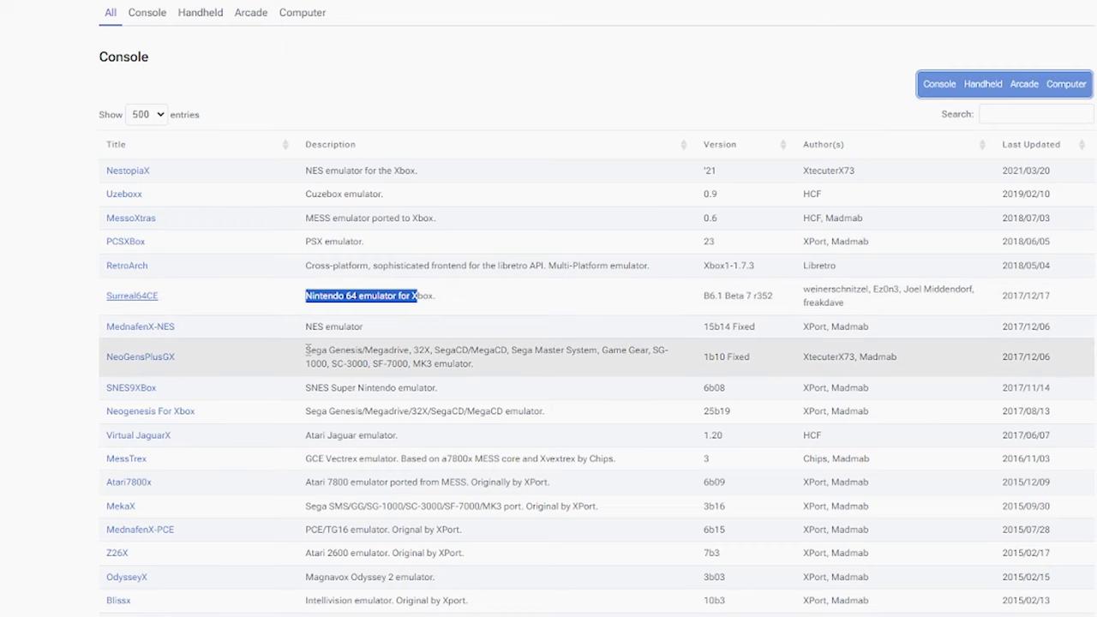
- View the NeoGensPlusGX emulator page, then go back to the emulator list
{"action": "left_click_drag", "start_coordinate": [306, 350], "coordinate": [591, 351]}
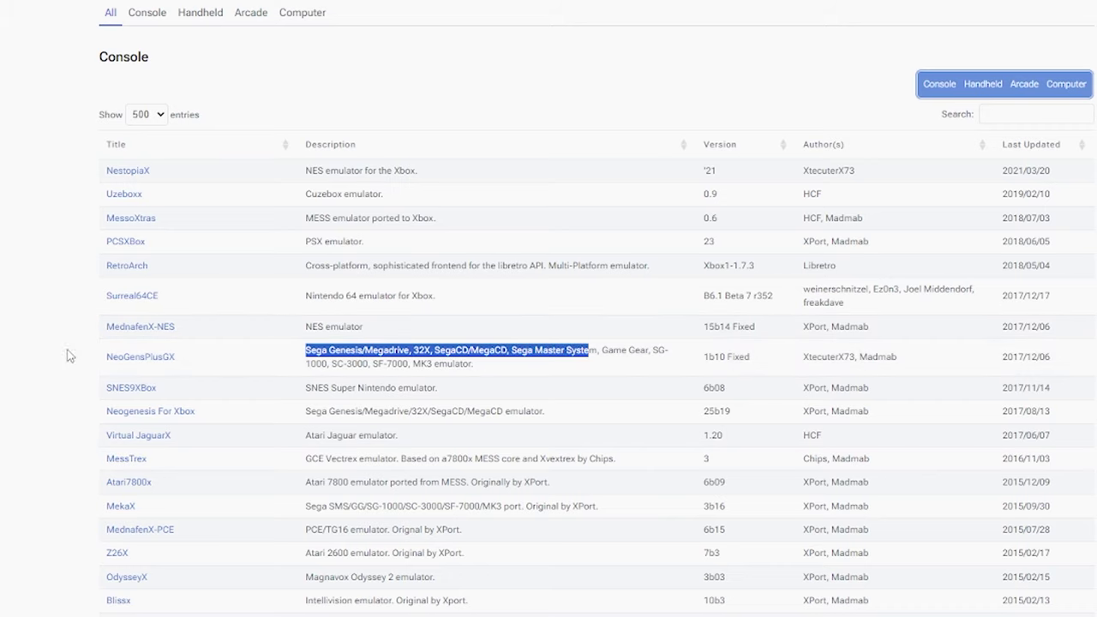
{"action": "left_click", "coordinate": [37, 358]}
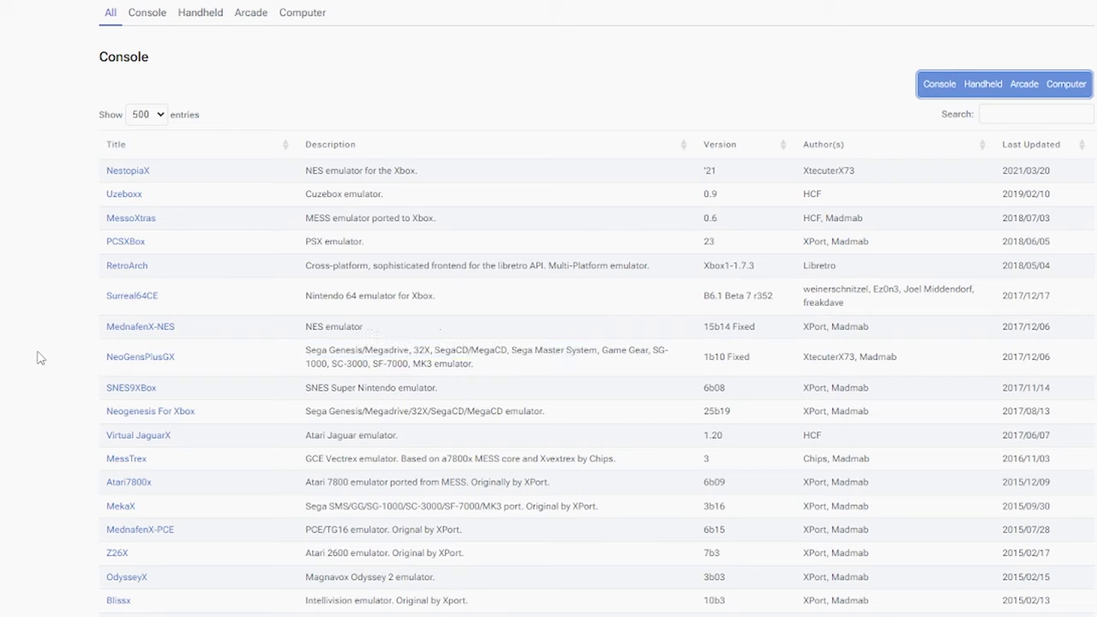
{"action": "right_click", "coordinate": [142, 365]}
{"action": "left_click", "coordinate": [180, 353]}
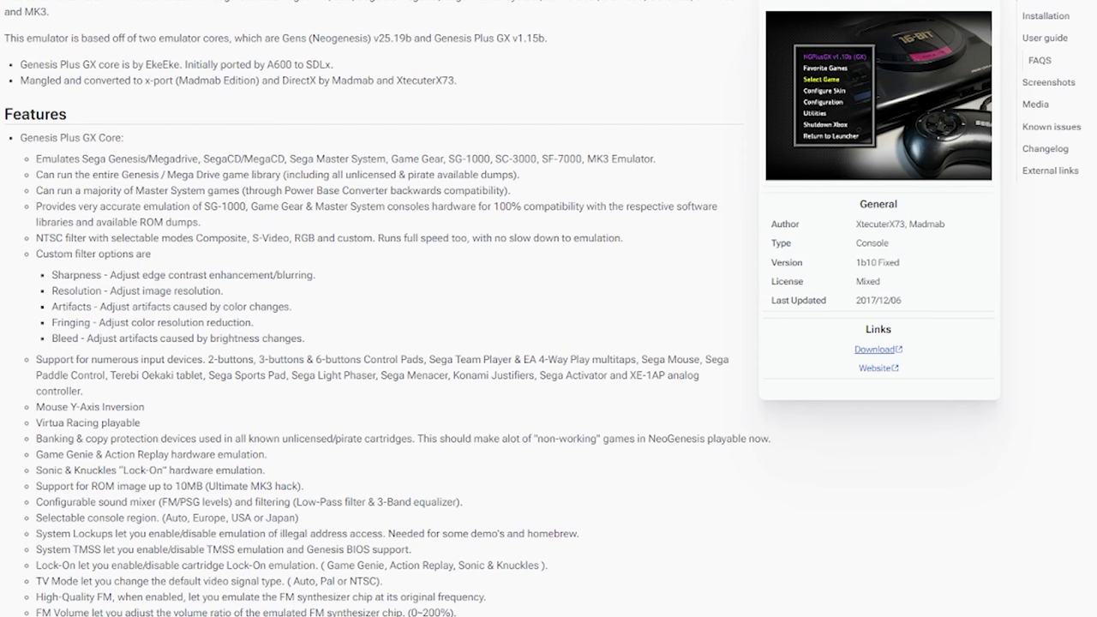
{"action": "key", "text": "alt+Left"}
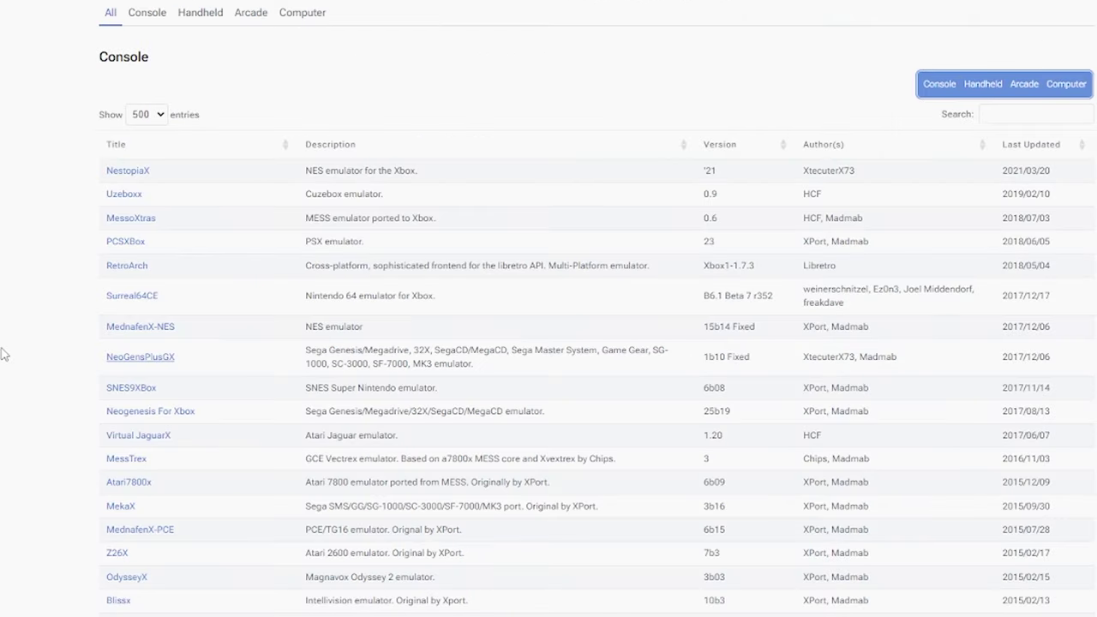
- Open the SNES9XBox page in a new tab, download it, and close the tab
{"action": "left_click_drag", "start_coordinate": [305, 388], "coordinate": [412, 390]}
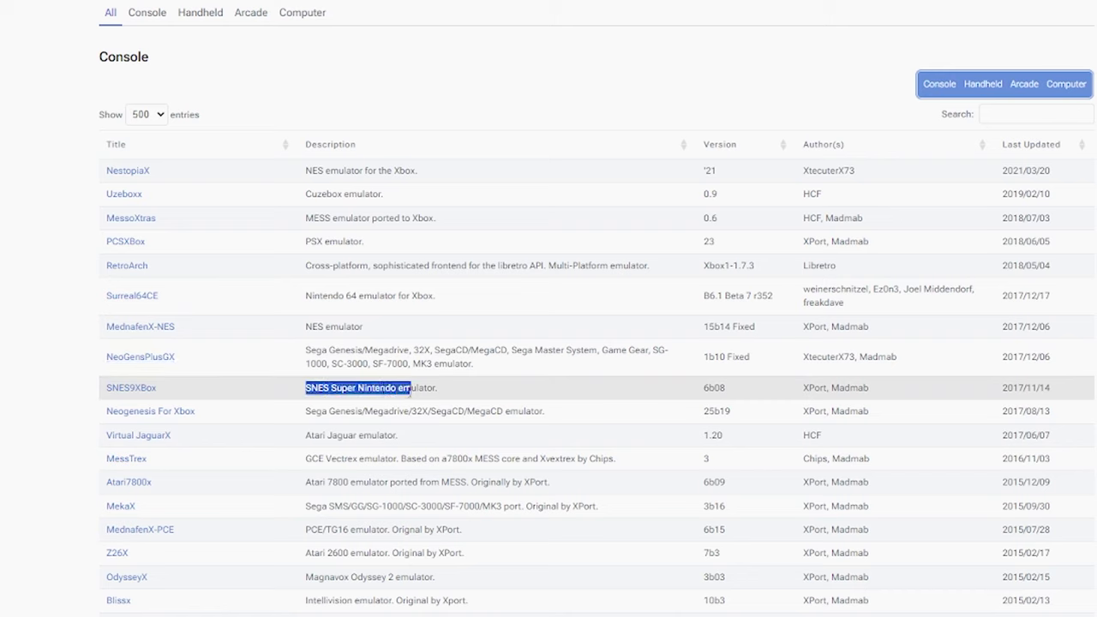
{"action": "right_click", "coordinate": [145, 392]}
{"action": "left_click", "coordinate": [193, 398]}
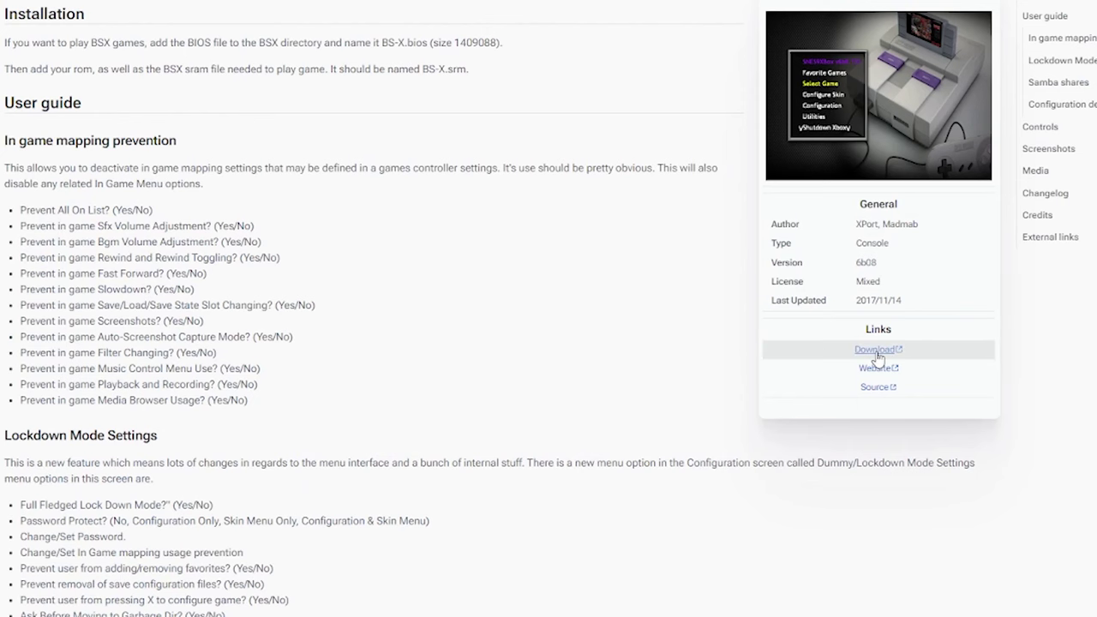
{"action": "left_click", "coordinate": [876, 352]}
{"action": "key", "text": "ctrl+w"}
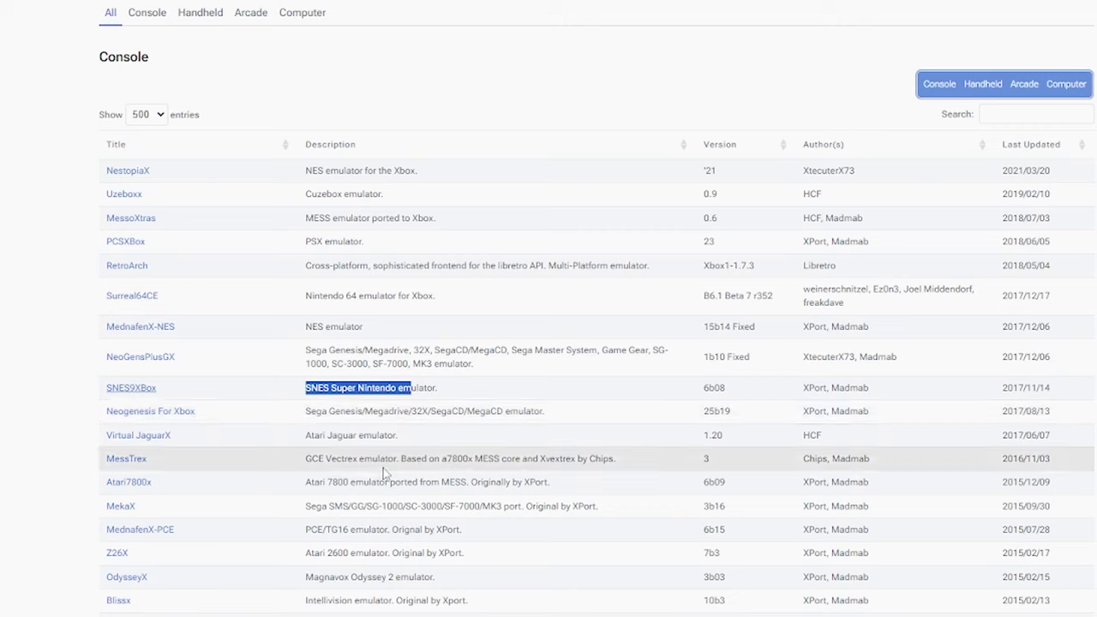
- Note the Atari 7800 and Atari 2600 emulators and bring up the Z26X link's options
{"action": "left_click_drag", "start_coordinate": [310, 482], "coordinate": [346, 483]}
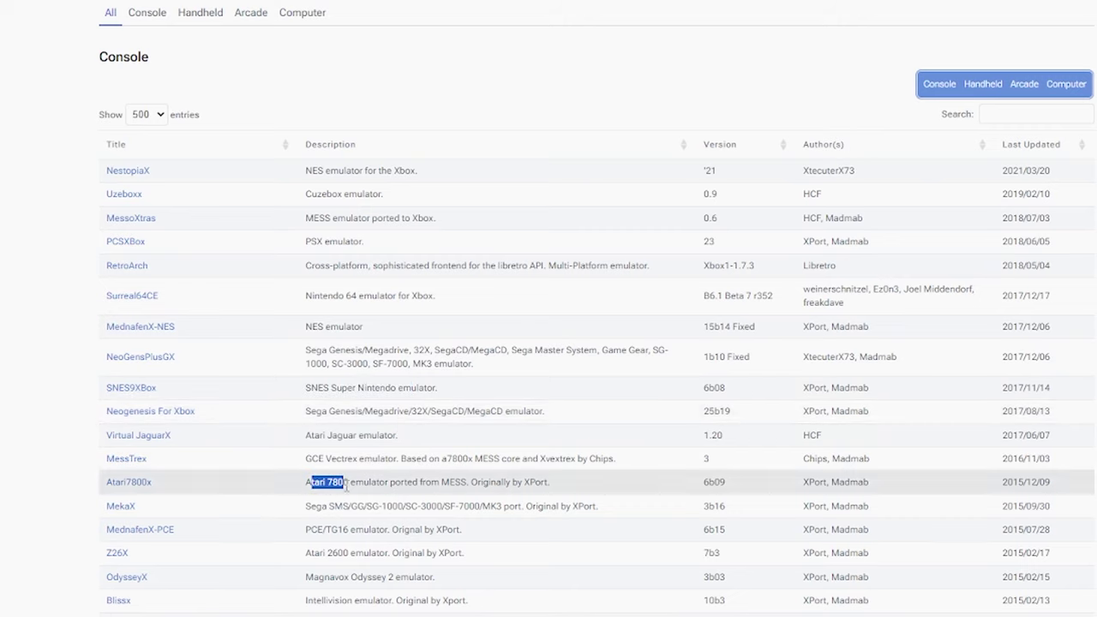
{"action": "left_click_drag", "start_coordinate": [306, 553], "coordinate": [350, 554]}
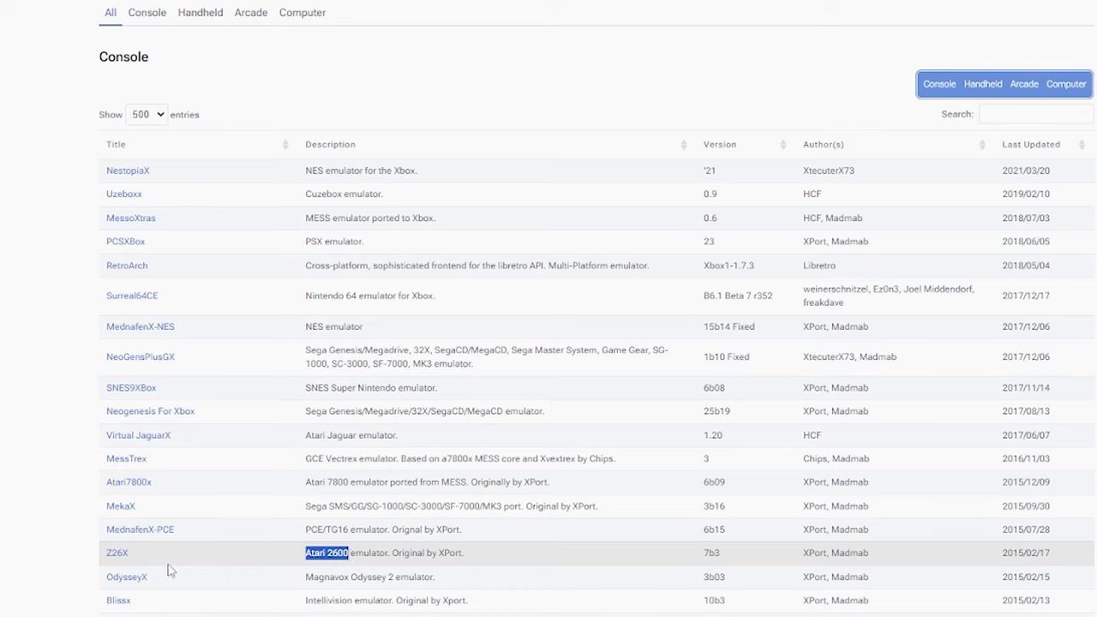
{"action": "right_click", "coordinate": [118, 553]}
{"action": "key", "text": "Escape"}
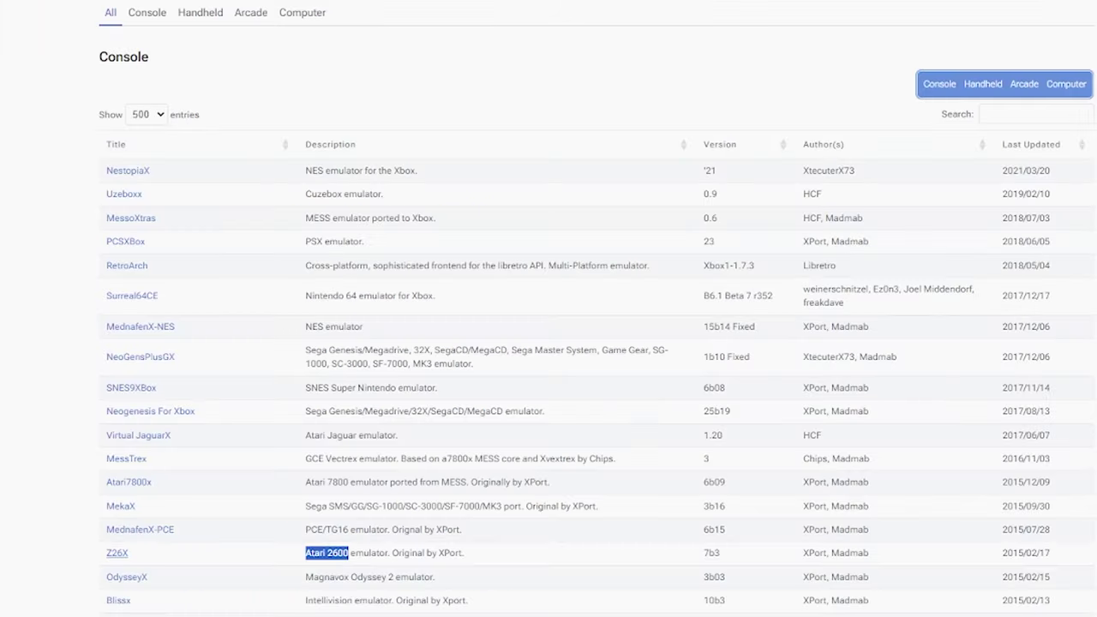
- Open the xNeoRaine Neo Geo CD emulator page in a new tab
{"action": "scroll", "coordinate": [431, 386], "scroll_direction": "down", "scroll_amount": 3}
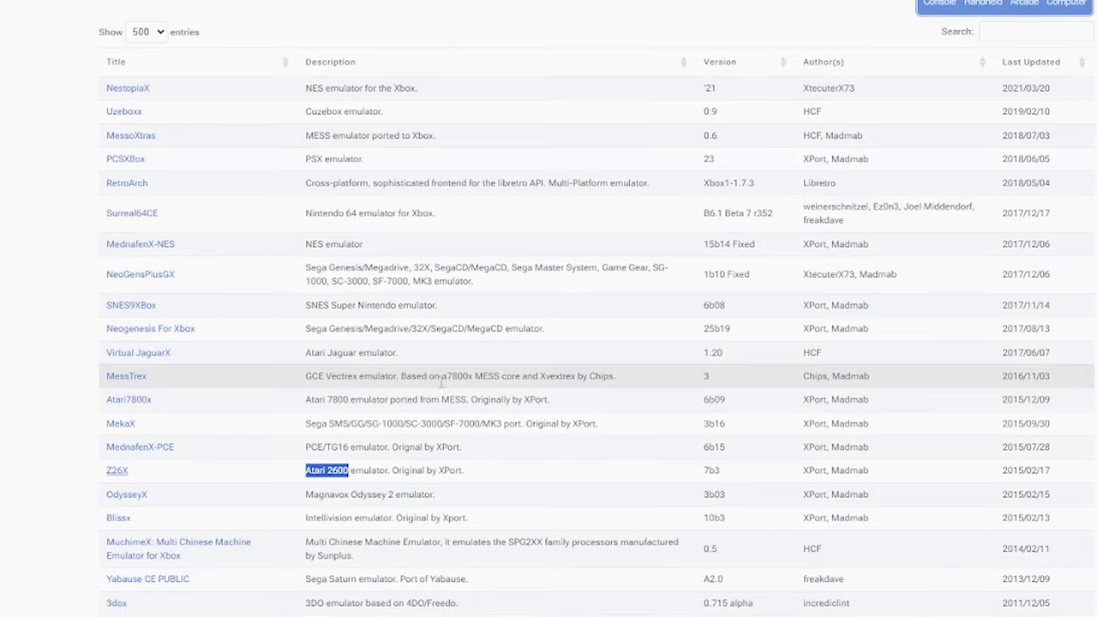
{"action": "scroll", "coordinate": [431, 386], "scroll_direction": "down", "scroll_amount": 1}
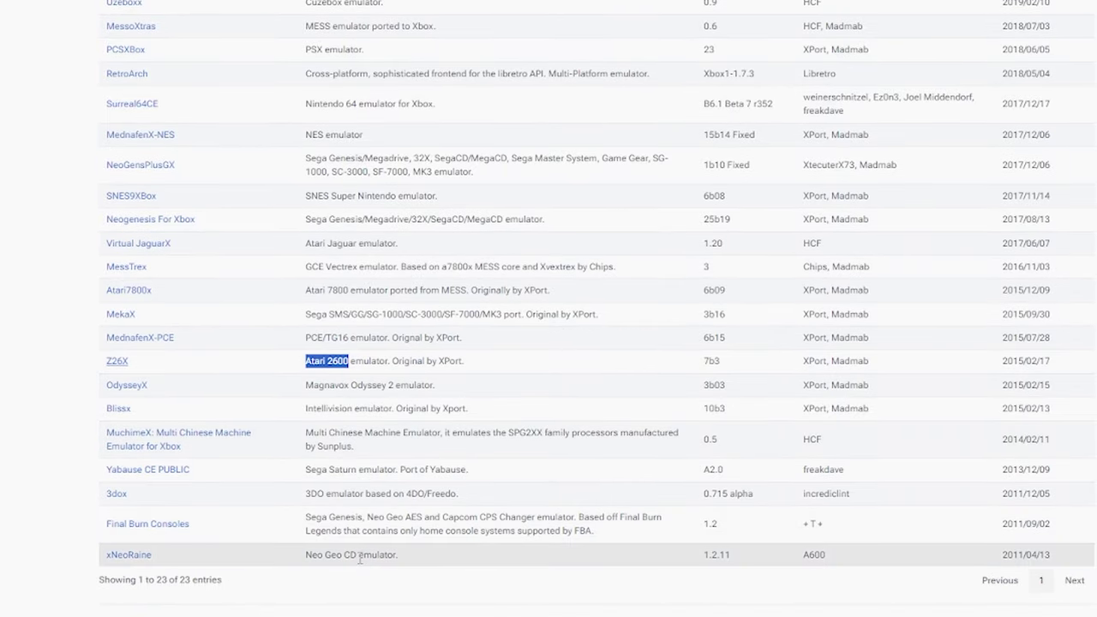
{"action": "right_click", "coordinate": [142, 557]}
{"action": "left_click", "coordinate": [176, 572]}
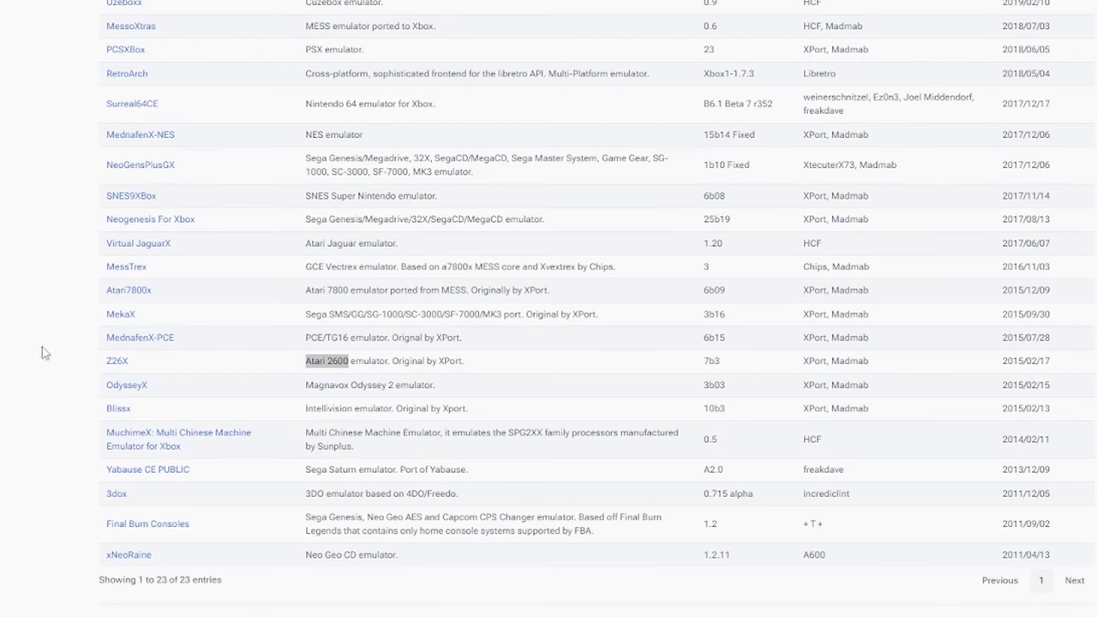
{"action": "scroll", "coordinate": [54, 308], "scroll_direction": "down", "scroll_amount": 3}
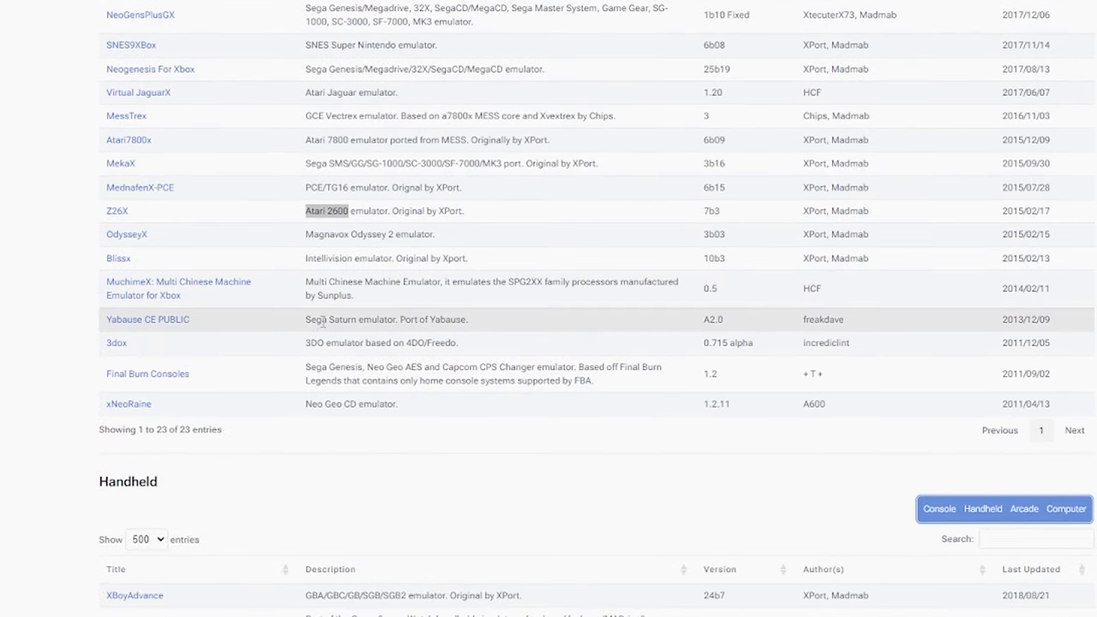
- Scroll to the Handheld table, view the XBoyAdvance article, and return to the list
{"action": "left_click_drag", "start_coordinate": [307, 323], "coordinate": [394, 322]}
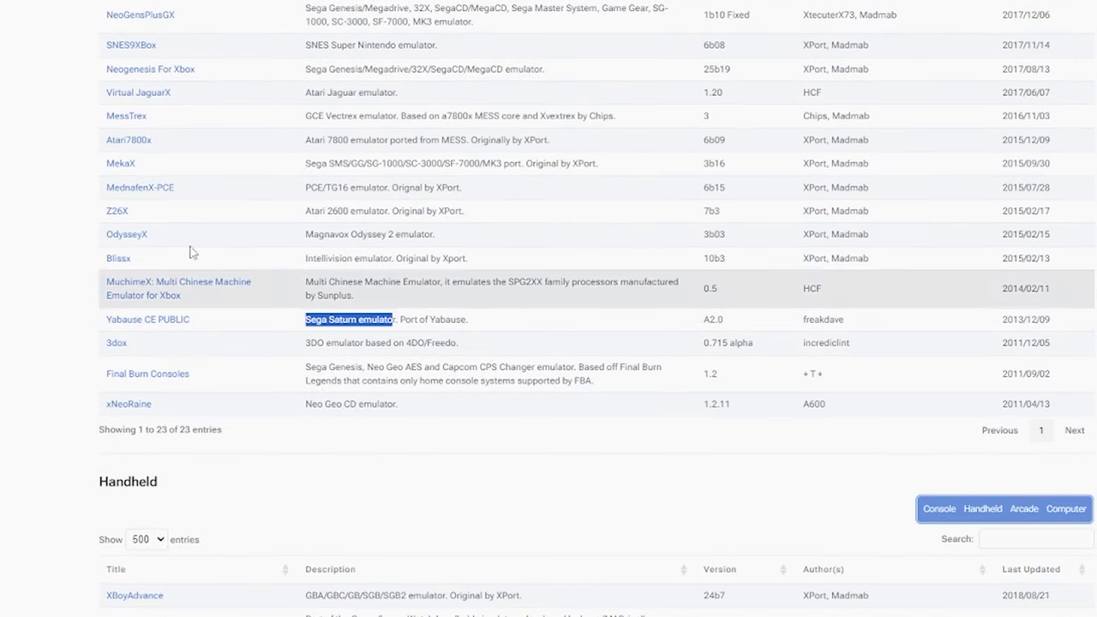
{"action": "scroll", "coordinate": [97, 208], "scroll_direction": "down", "scroll_amount": 1}
{"action": "scroll", "coordinate": [97, 208], "scroll_direction": "down", "scroll_amount": 4}
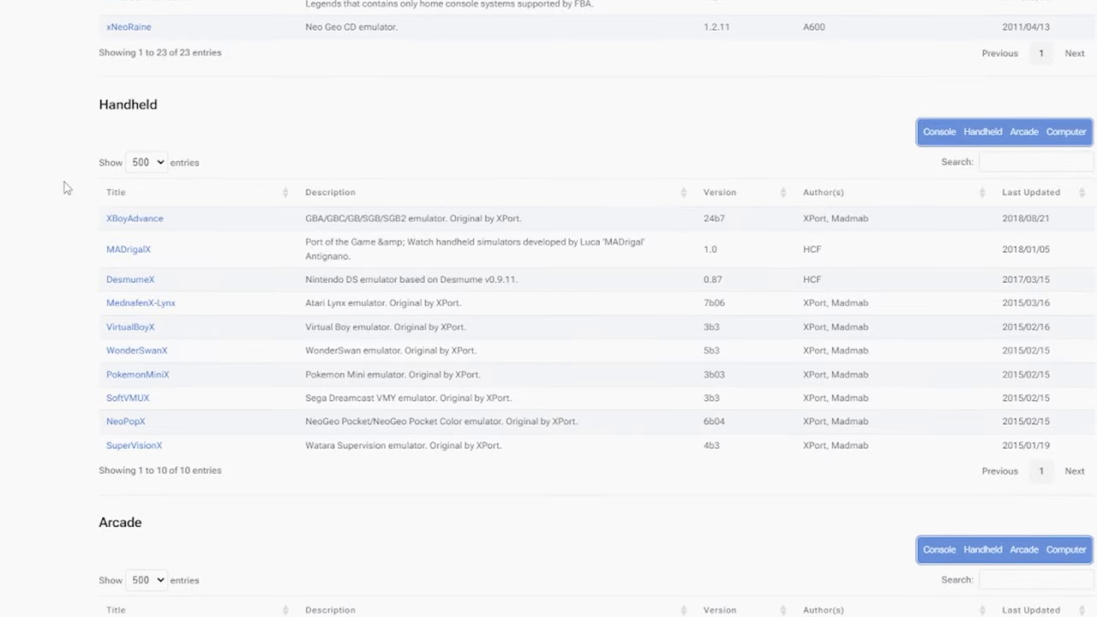
{"action": "scroll", "coordinate": [64, 187], "scroll_direction": "down", "scroll_amount": 1}
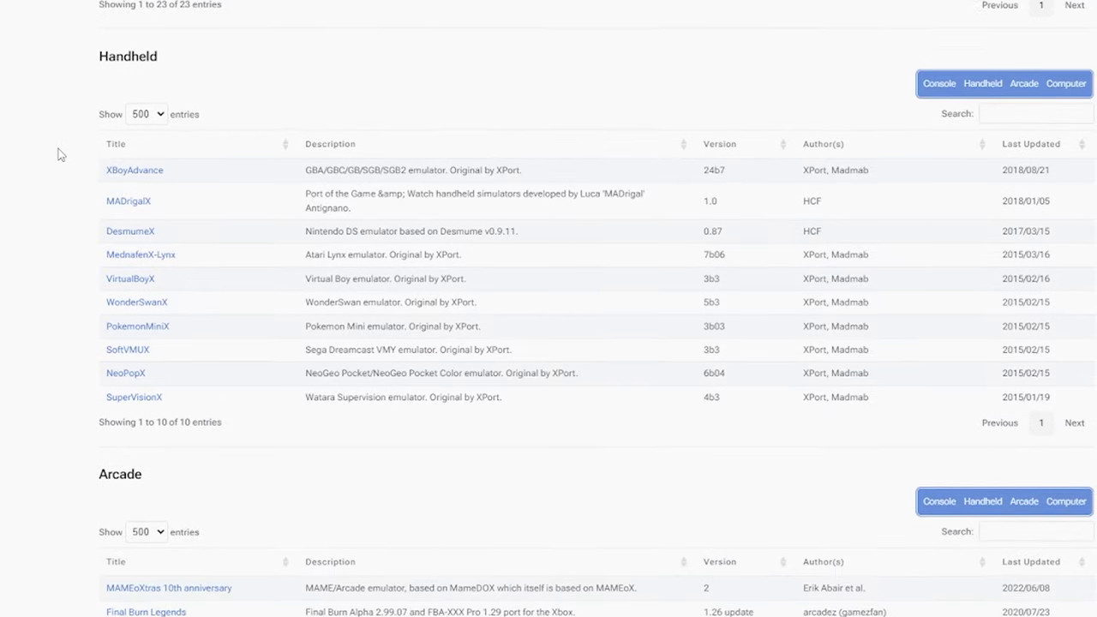
{"action": "scroll", "coordinate": [61, 132], "scroll_direction": "down", "scroll_amount": 1}
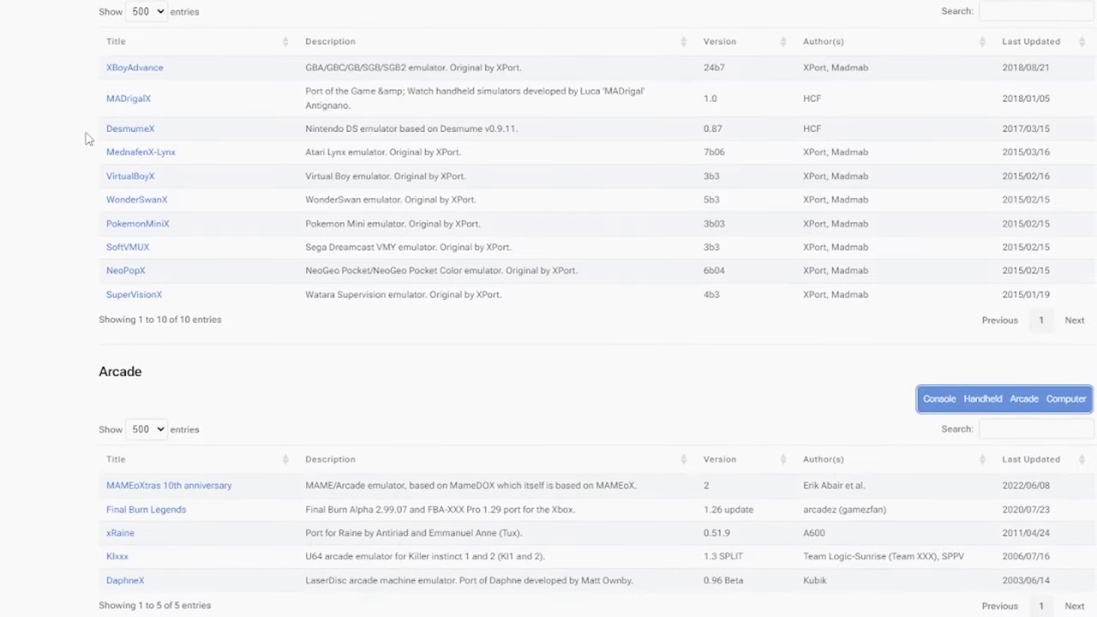
{"action": "scroll", "coordinate": [133, 182], "scroll_direction": "up", "scroll_amount": 1}
{"action": "scroll", "coordinate": [132, 182], "scroll_direction": "up", "scroll_amount": 1}
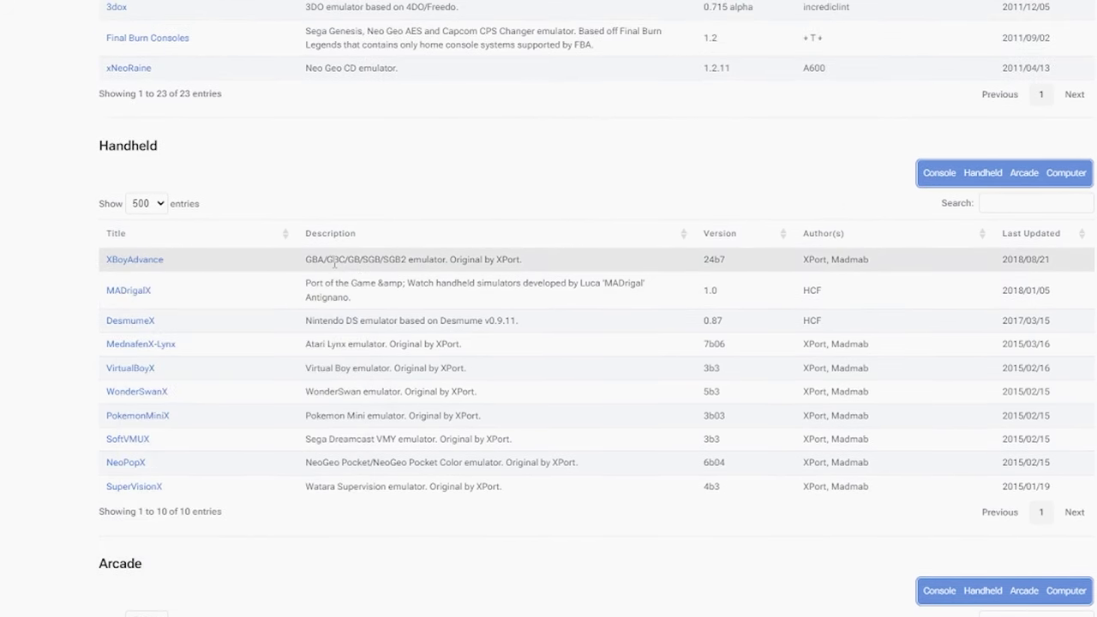
{"action": "right_click", "coordinate": [139, 260]}
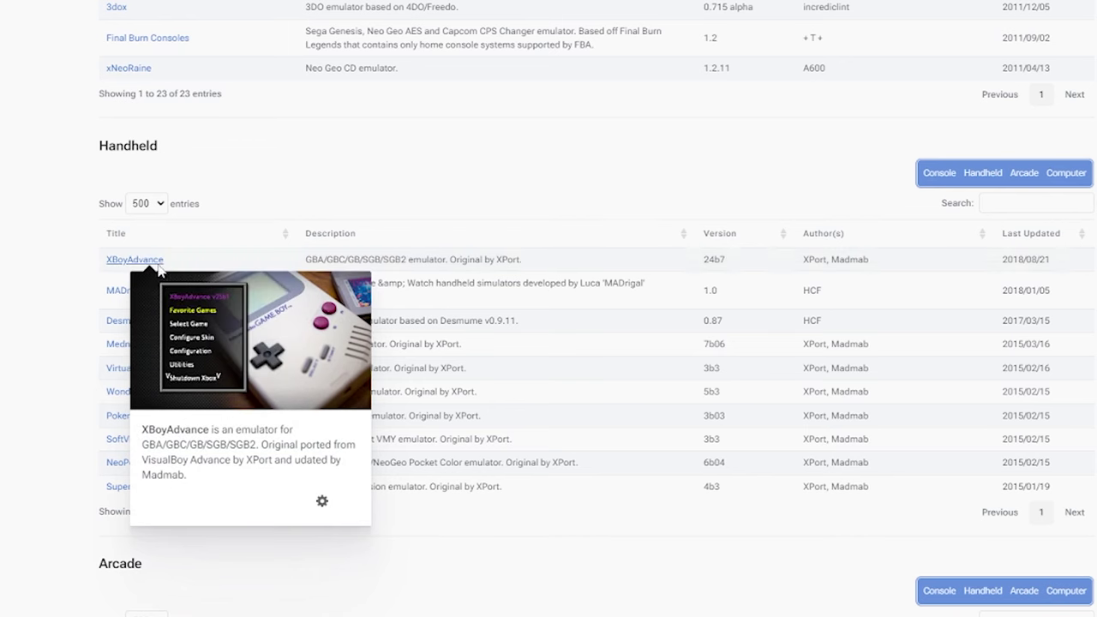
{"action": "key", "text": "Escape"}
{"action": "left_click", "coordinate": [134, 258]}
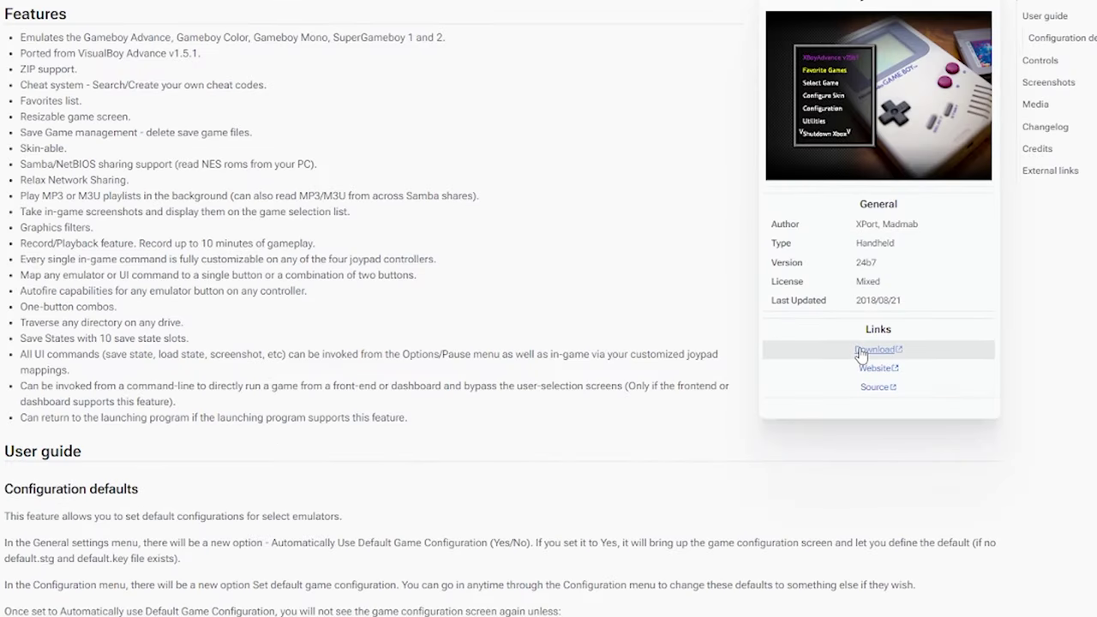
{"action": "key", "text": "alt+Left"}
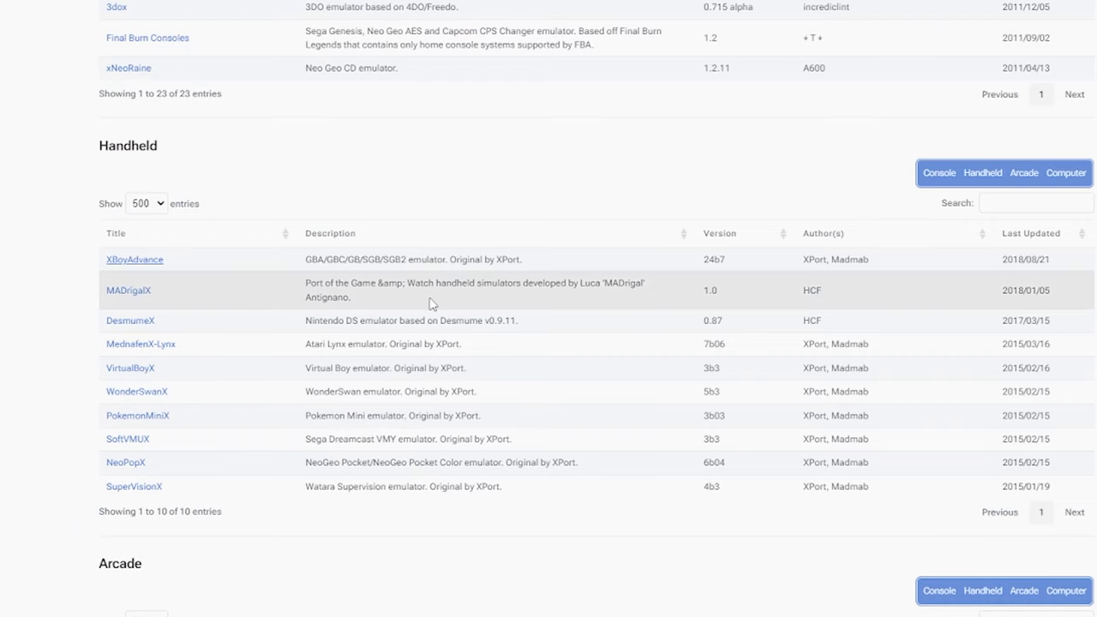
- Open the MAMEoXtras 10th anniversary page in a new tab and download mameoxtras.7z
{"action": "scroll", "coordinate": [434, 317], "scroll_direction": "down", "scroll_amount": 1}
{"action": "scroll", "coordinate": [435, 317], "scroll_direction": "down", "scroll_amount": 2}
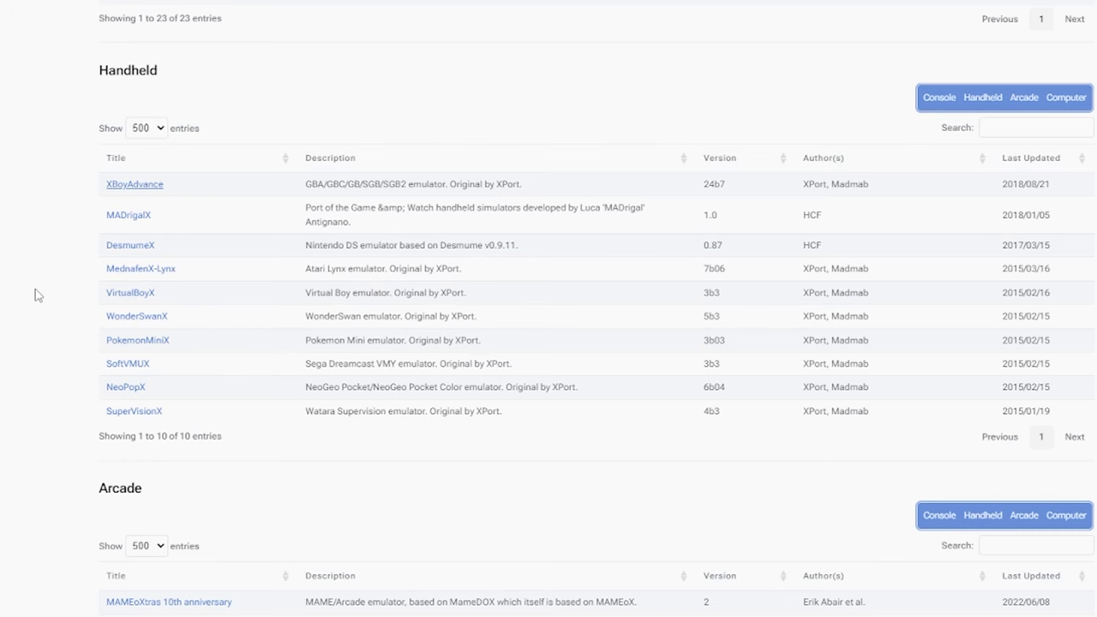
{"action": "scroll", "coordinate": [34, 295], "scroll_direction": "down", "scroll_amount": 5}
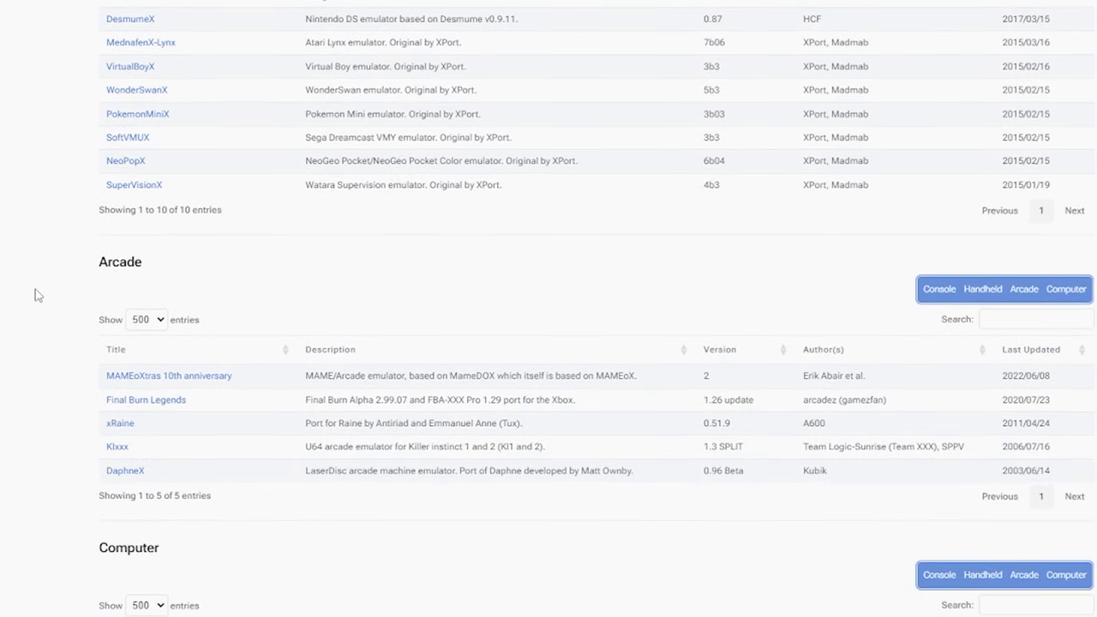
{"action": "right_click", "coordinate": [194, 379]}
{"action": "left_click", "coordinate": [223, 391]}
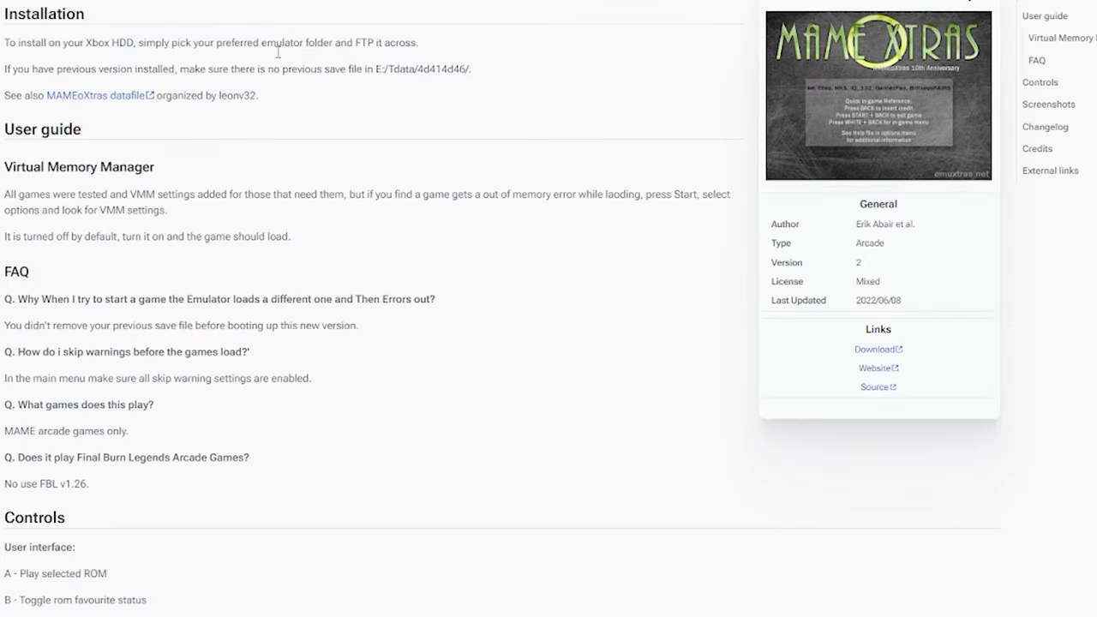
{"action": "left_click", "coordinate": [872, 351]}
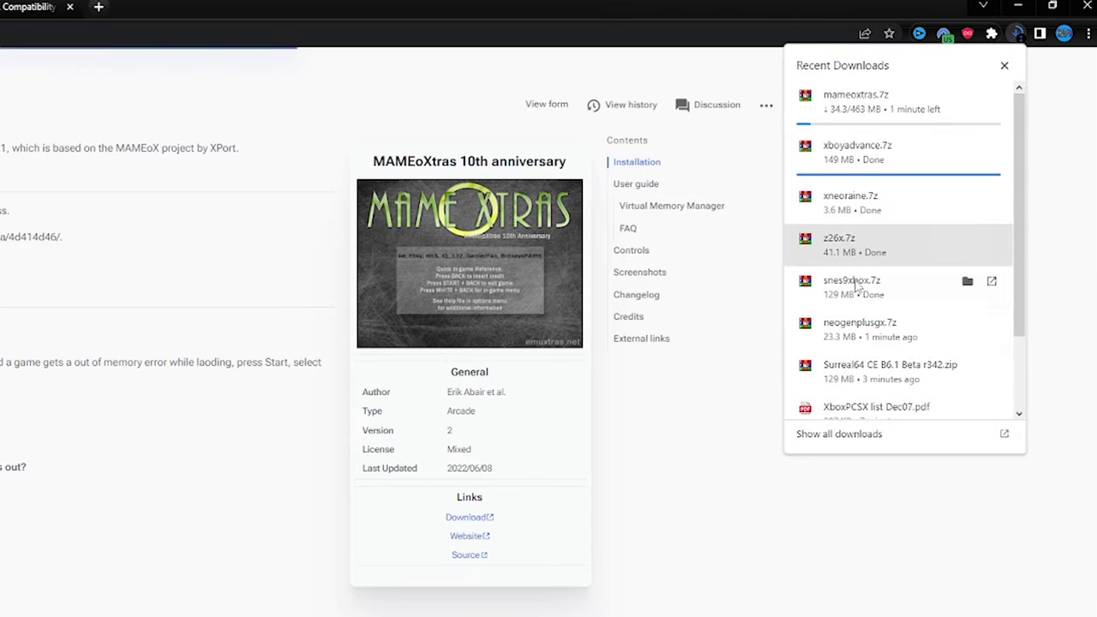
- Scroll through Chrome's Recent Downloads list of emulator archives
{"action": "scroll", "coordinate": [874, 364], "scroll_direction": "down", "scroll_amount": 1}
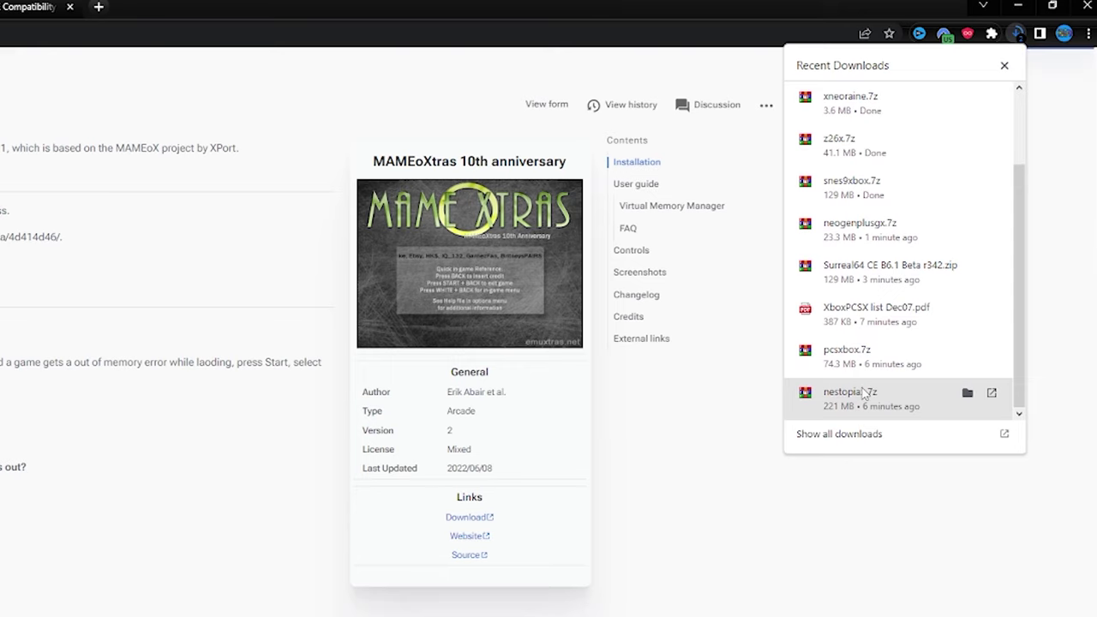
{"action": "scroll", "coordinate": [875, 396], "scroll_direction": "up", "scroll_amount": 2}
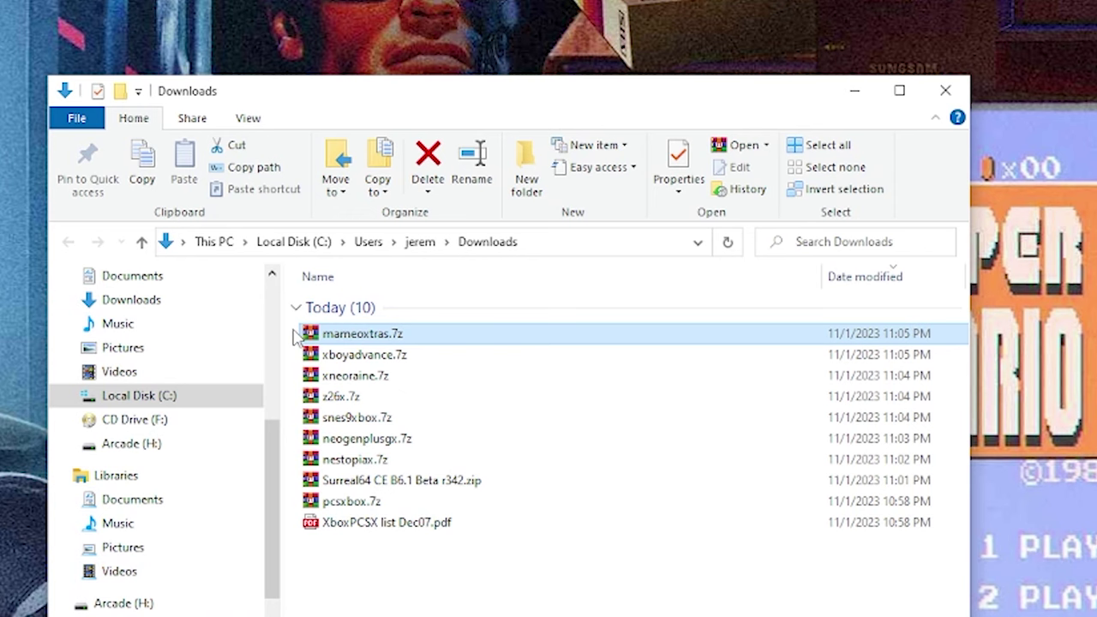
- Extract the nine emulator archives into separate folders and recycle the original archives
{"action": "left_click_drag", "start_coordinate": [294, 335], "coordinate": [331, 508]}
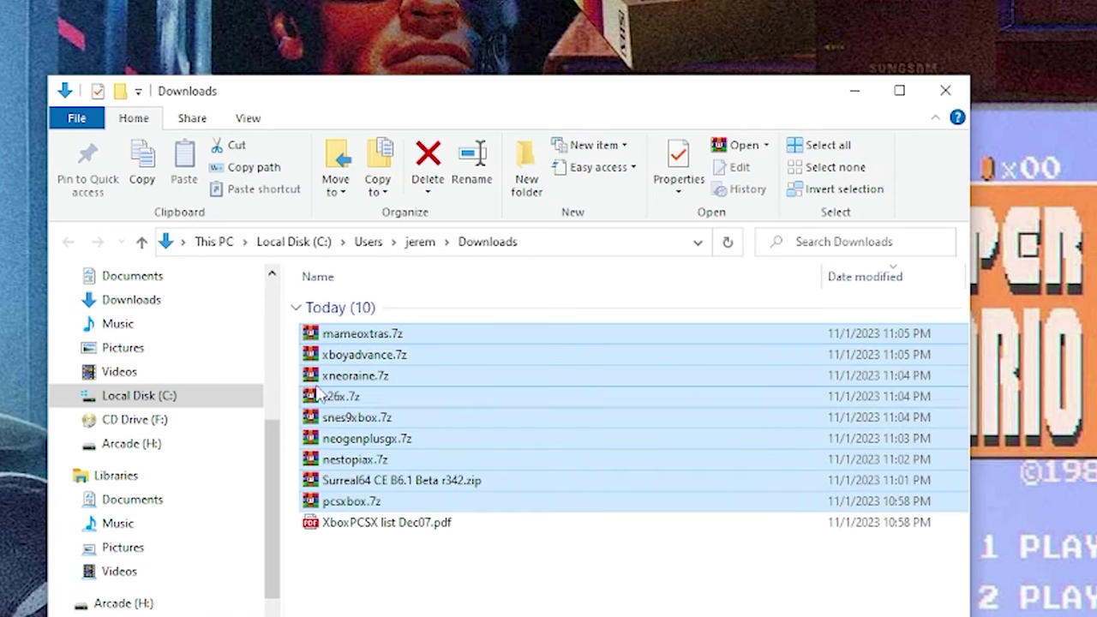
{"action": "right_click", "coordinate": [310, 335]}
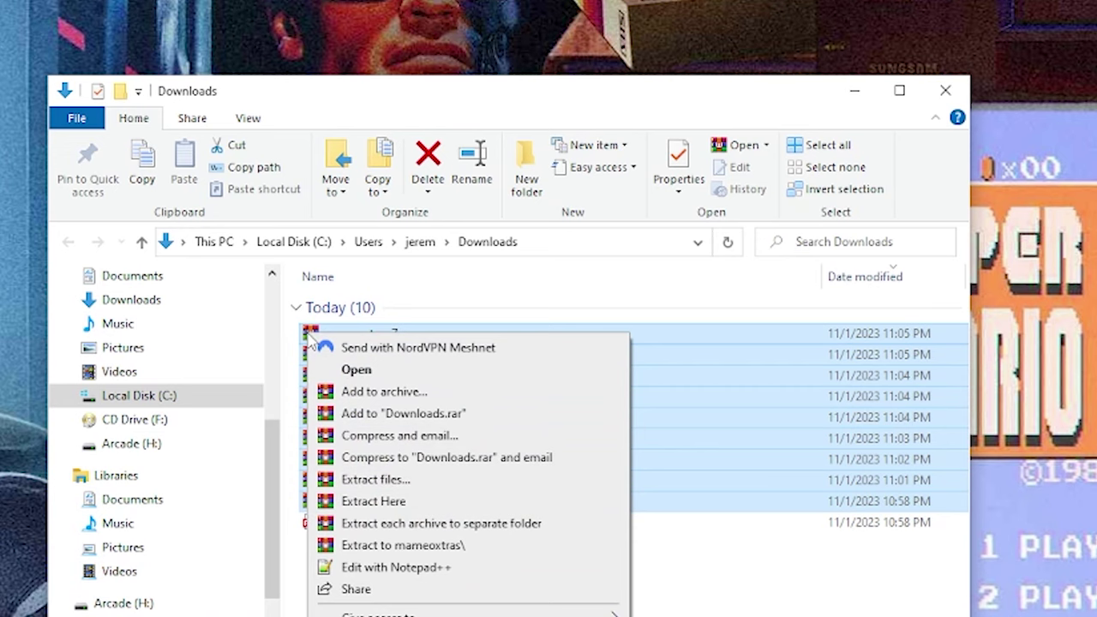
{"action": "left_click", "coordinate": [369, 527]}
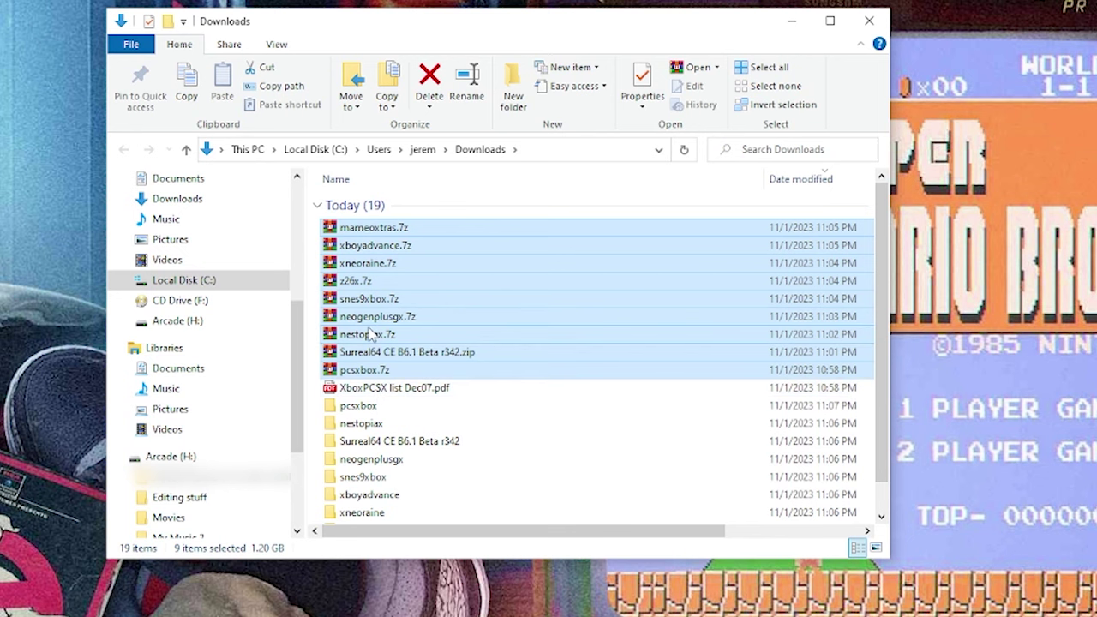
{"action": "key", "text": "Delete"}
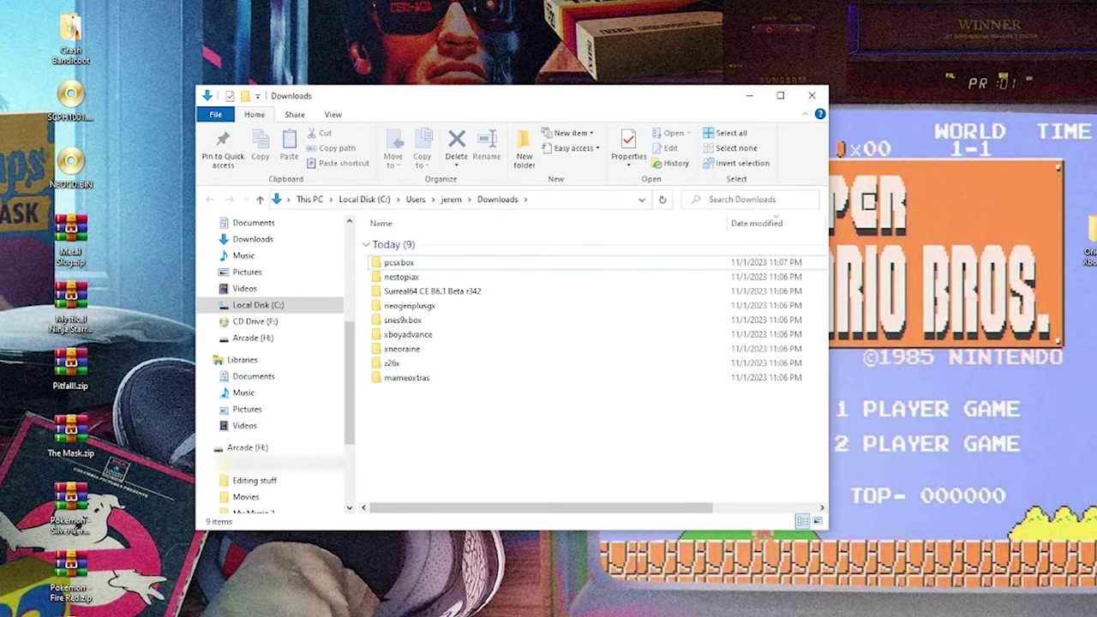
{"action": "left_click_drag", "start_coordinate": [1, 2], "coordinate": [152, 613]}
{"action": "left_click", "coordinate": [423, 461]}
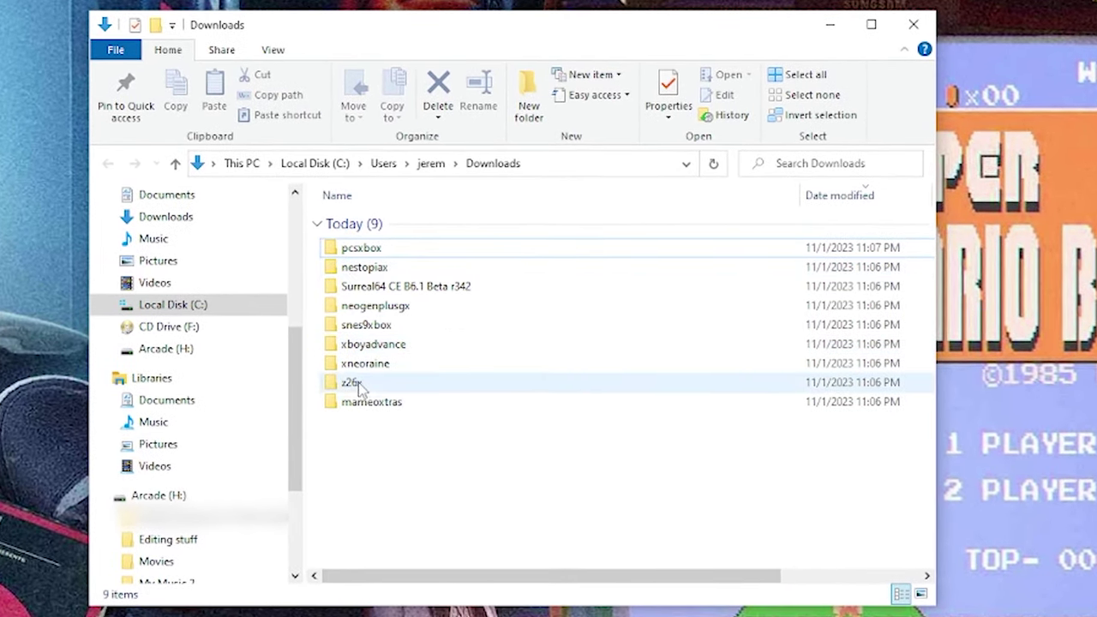
{"action": "double_click", "coordinate": [351, 385]}
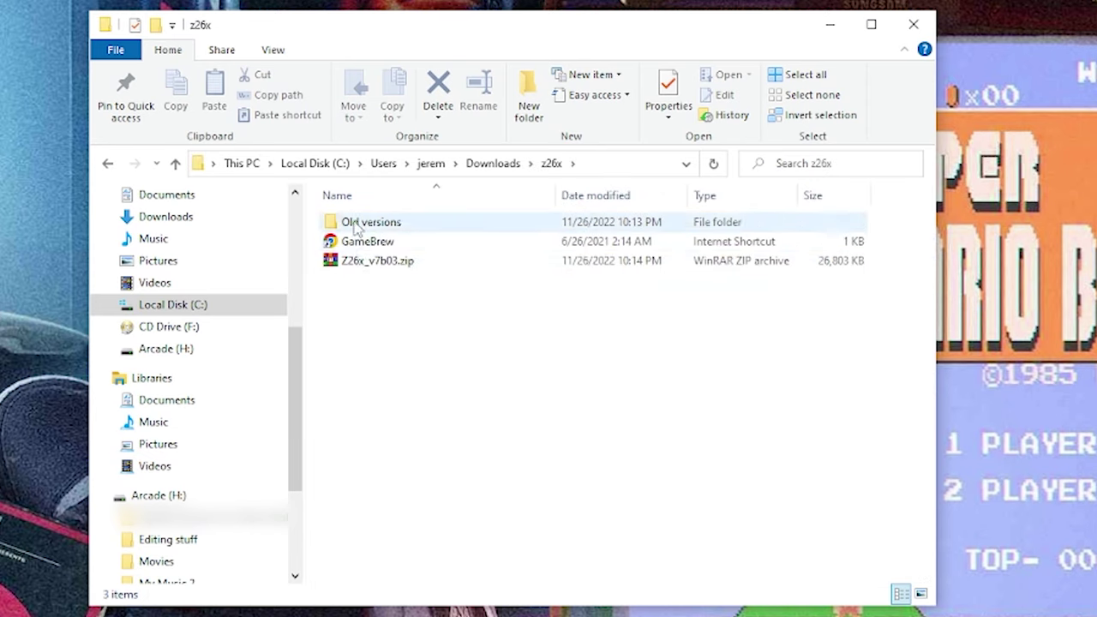
{"action": "left_click", "coordinate": [344, 265]}
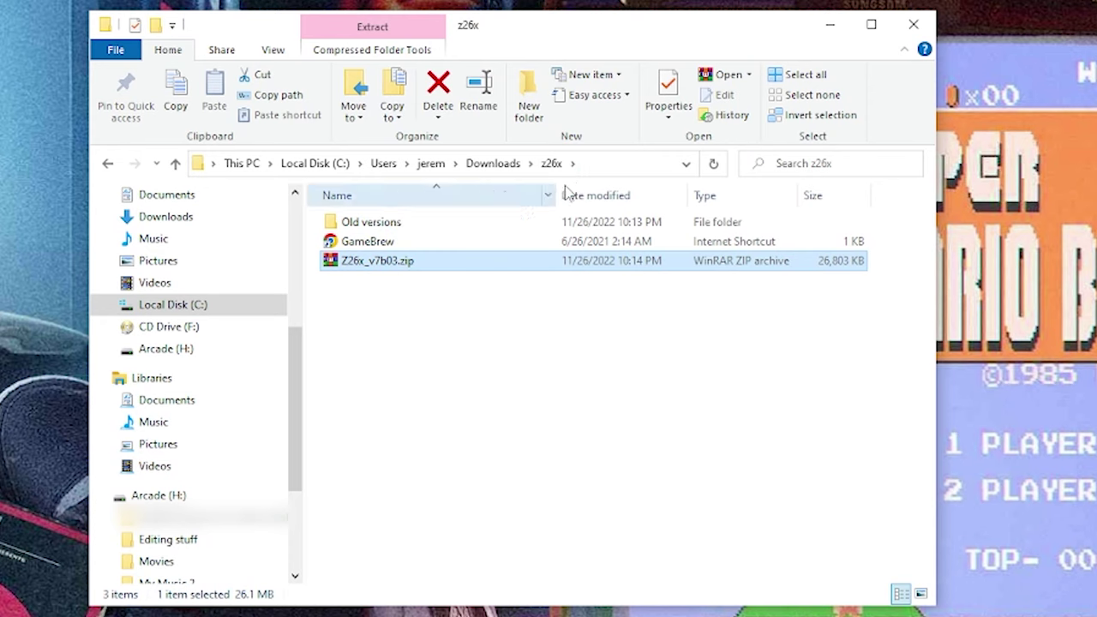
{"action": "double_click", "coordinate": [348, 225]}
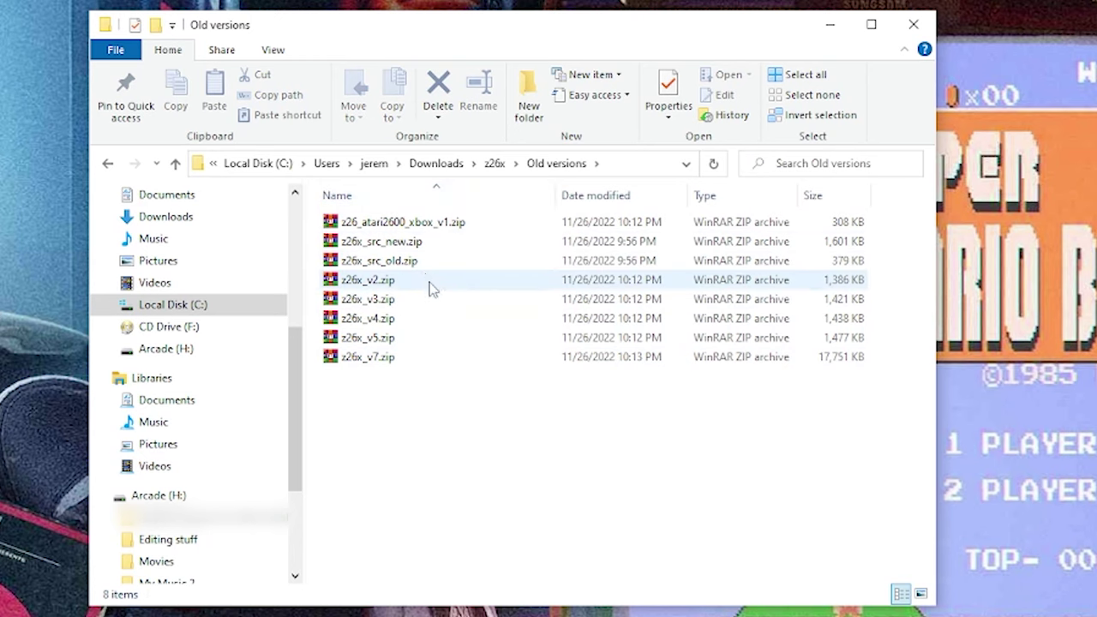
{"action": "left_click", "coordinate": [437, 163]}
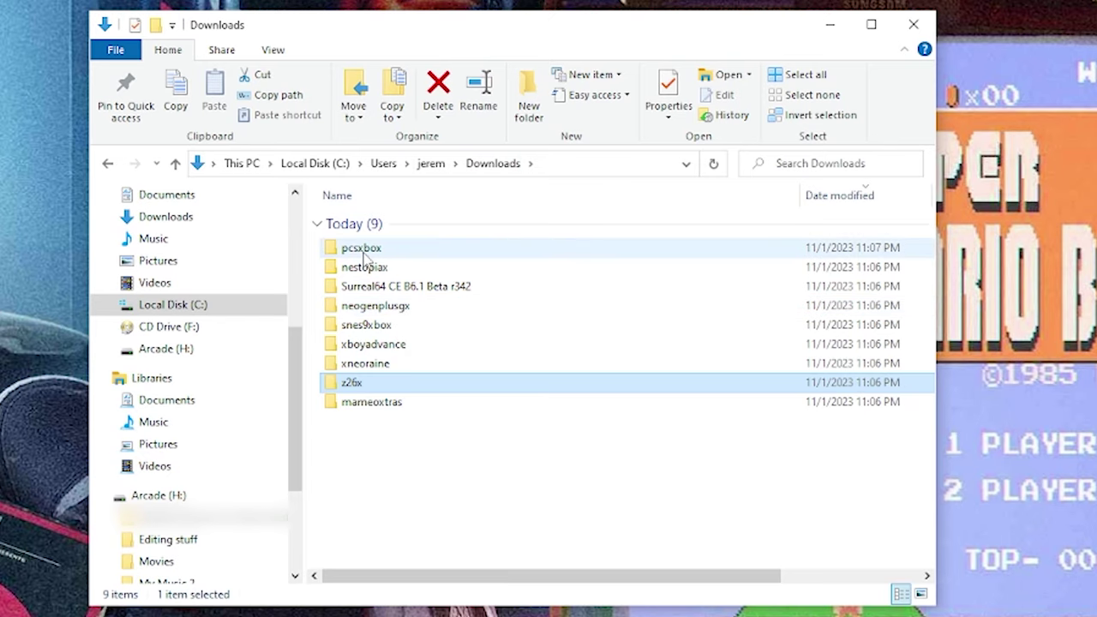
- Extract PcsXbox_V23.zip into its own folder inside pcsxbox
{"action": "double_click", "coordinate": [356, 255]}
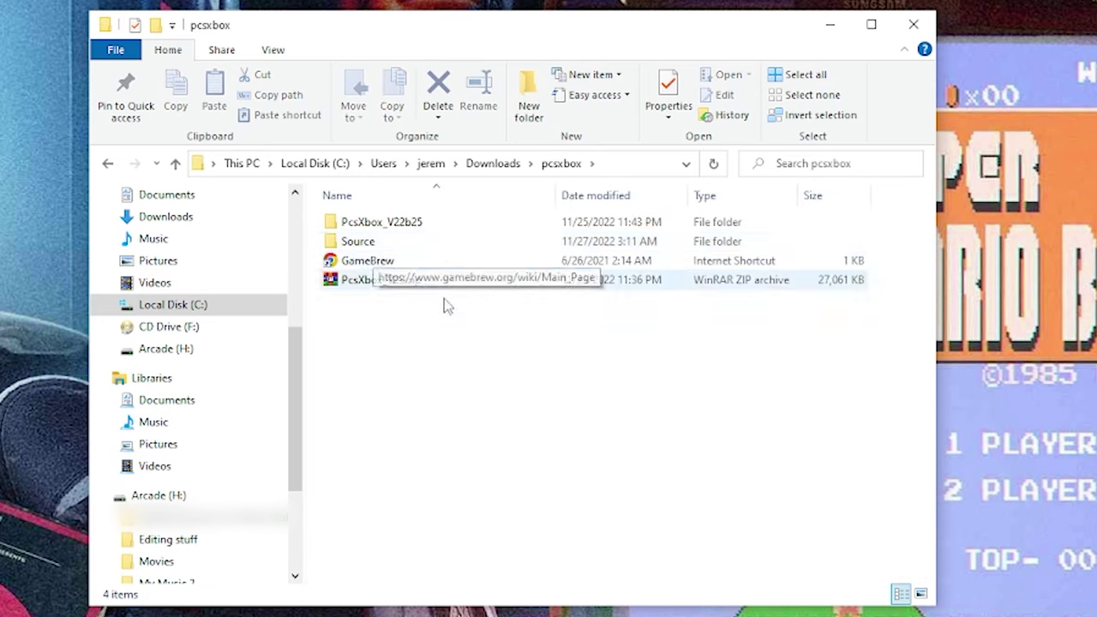
{"action": "left_click", "coordinate": [353, 286]}
{"action": "right_click", "coordinate": [374, 287]}
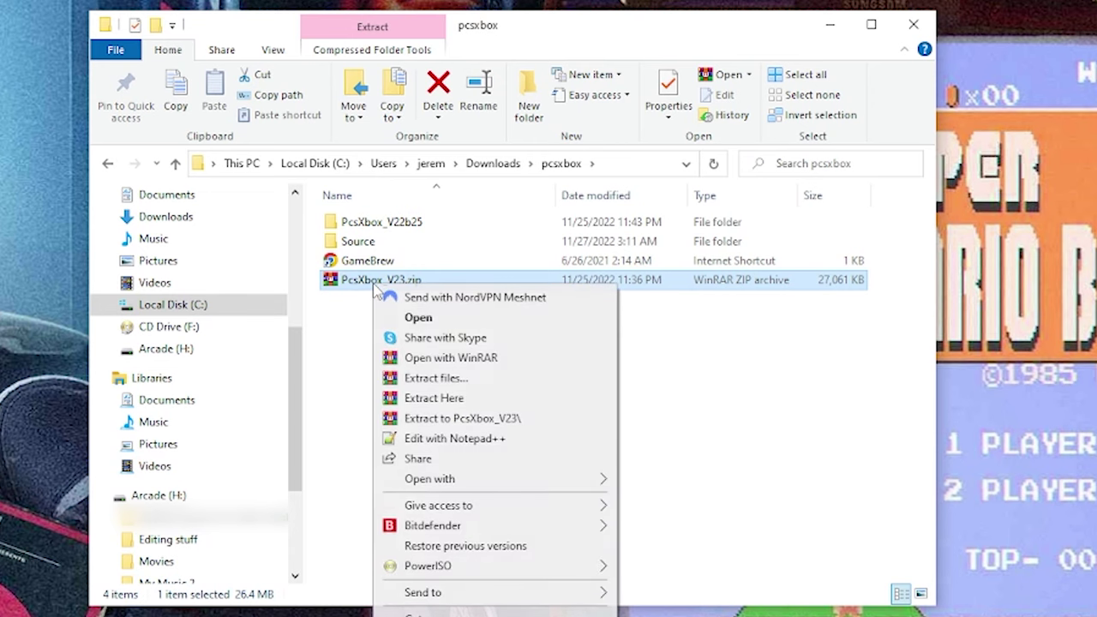
{"action": "left_click", "coordinate": [428, 419]}
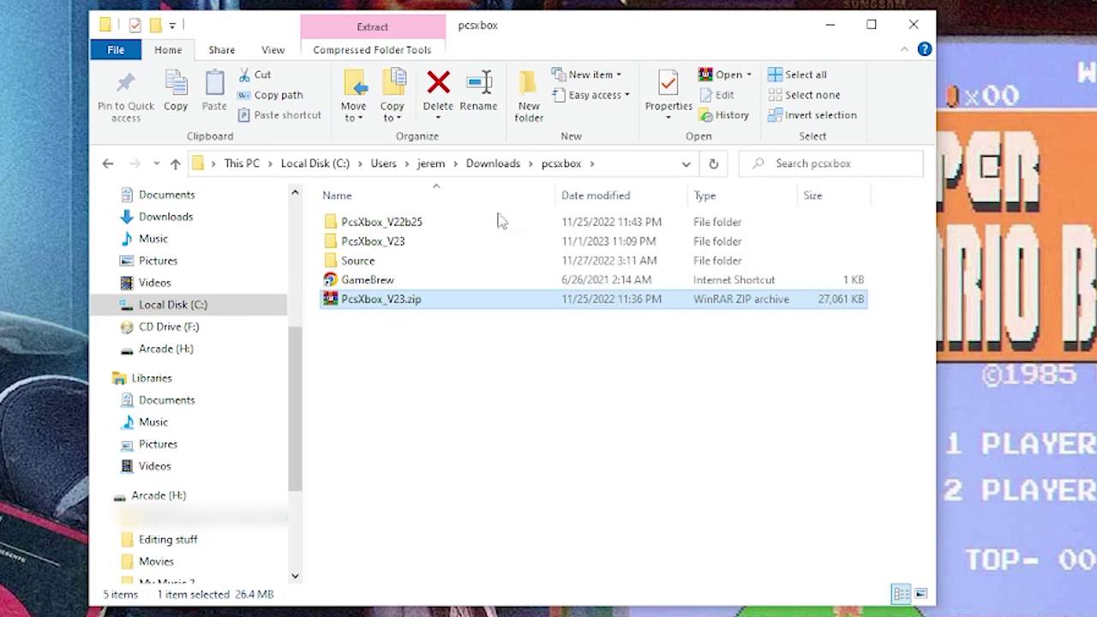
{"action": "left_click", "coordinate": [493, 168]}
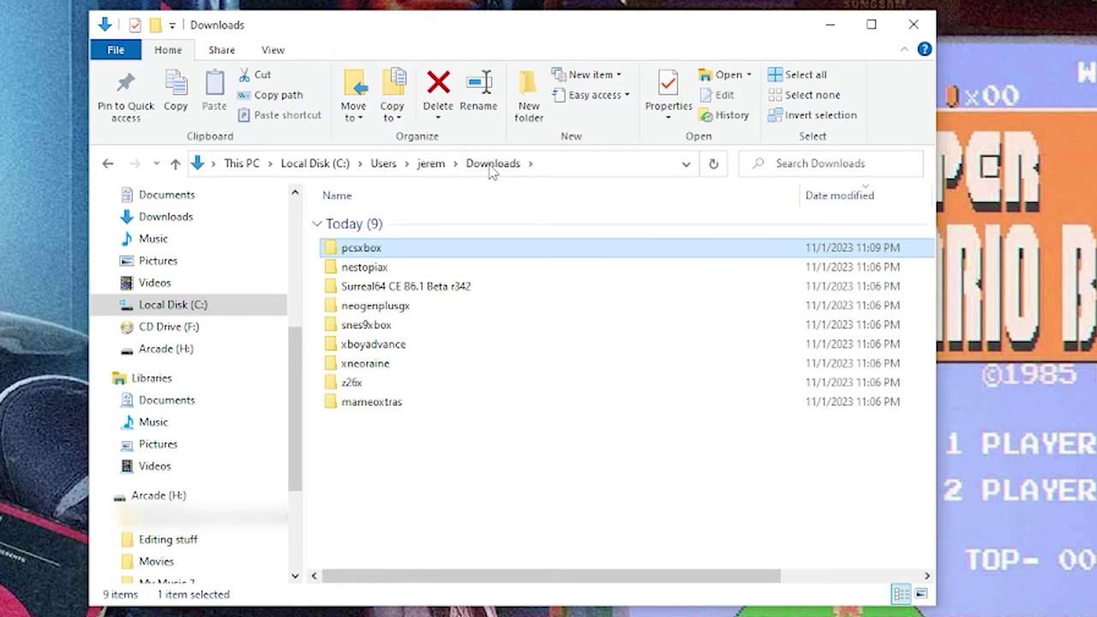
- Extract NestopiaX_21.rar into its own folder inside nestopiax
{"action": "double_click", "coordinate": [341, 270]}
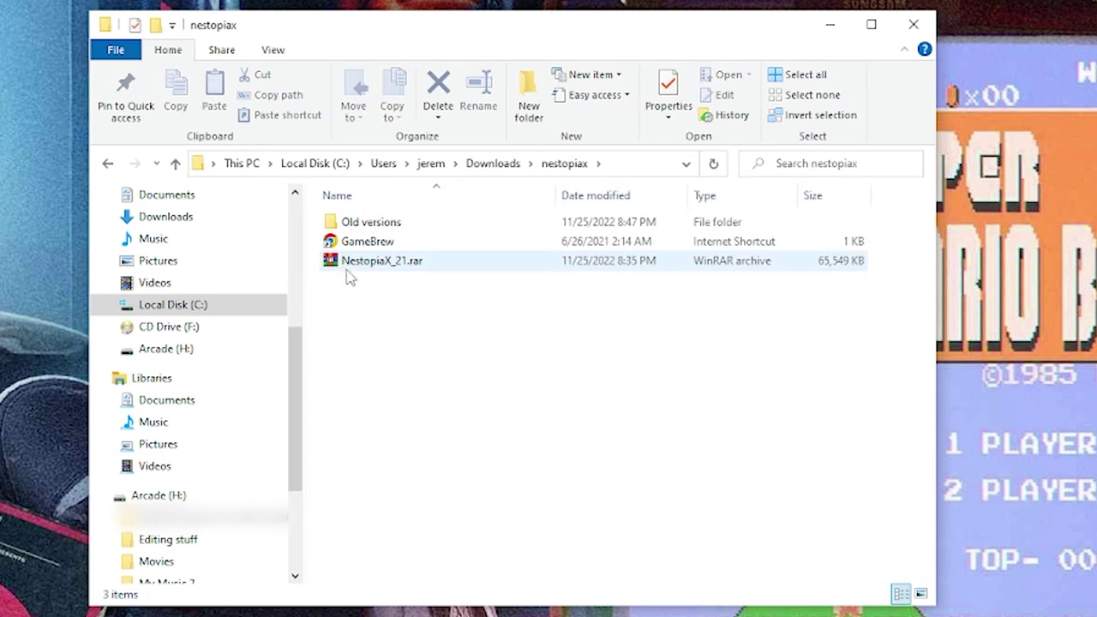
{"action": "left_click", "coordinate": [341, 269]}
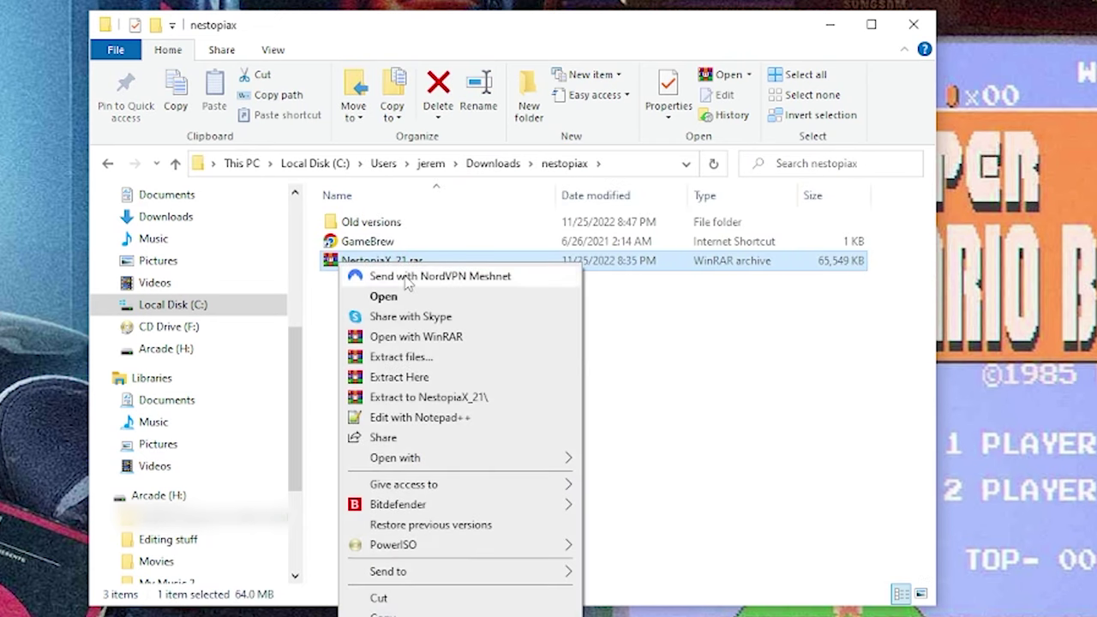
{"action": "left_click", "coordinate": [407, 399]}
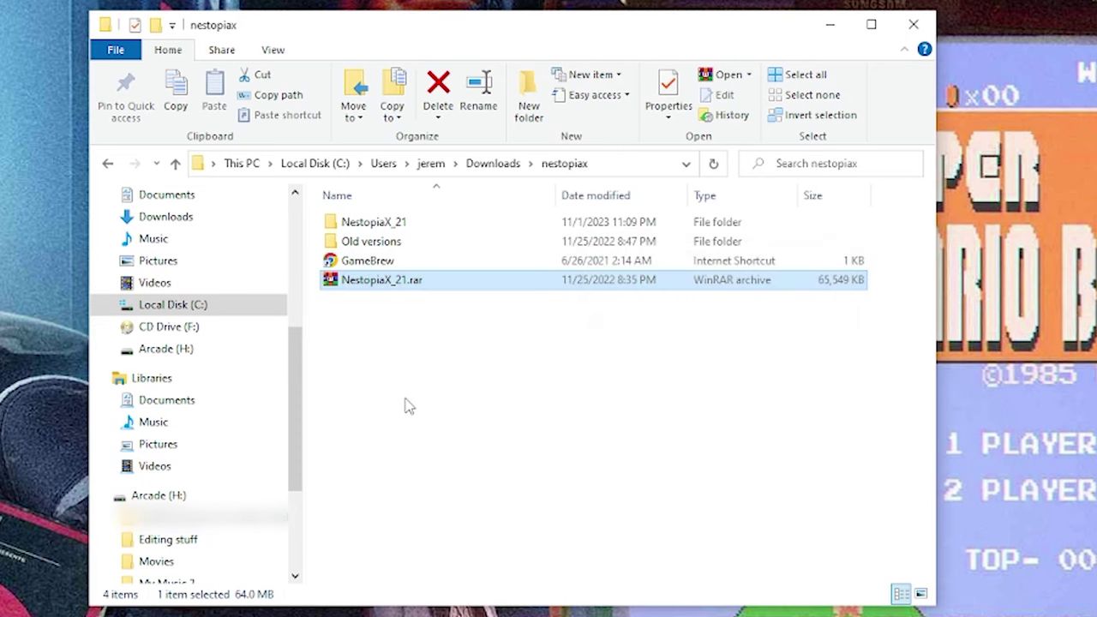
{"action": "left_click", "coordinate": [487, 163]}
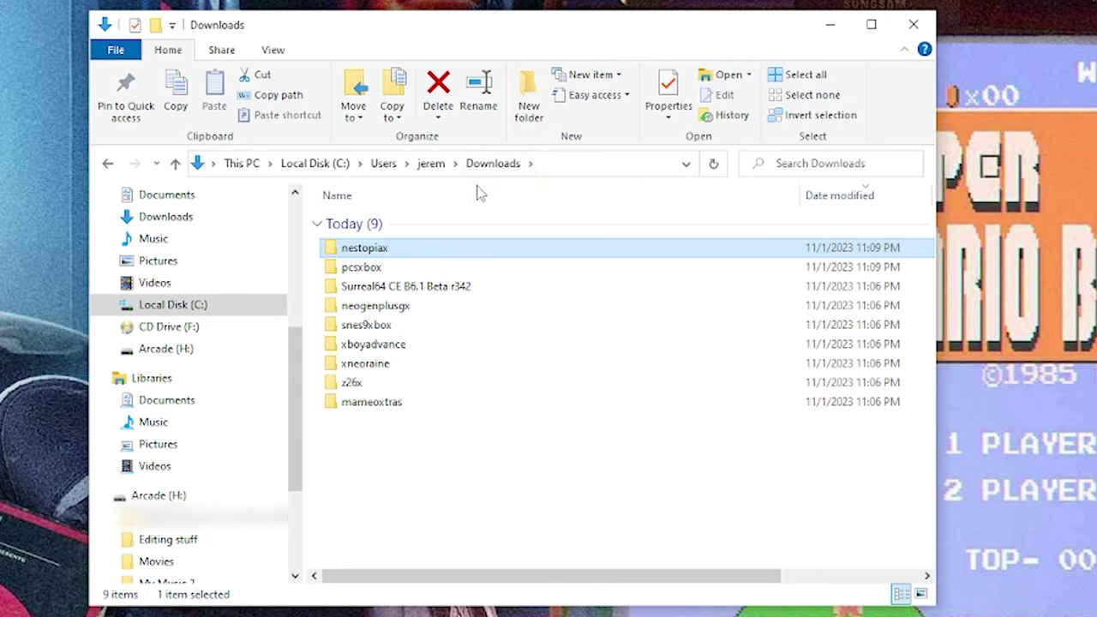
- Look inside the nested Surreal64 CE B6.1 Beta r342 download folders
{"action": "double_click", "coordinate": [384, 286]}
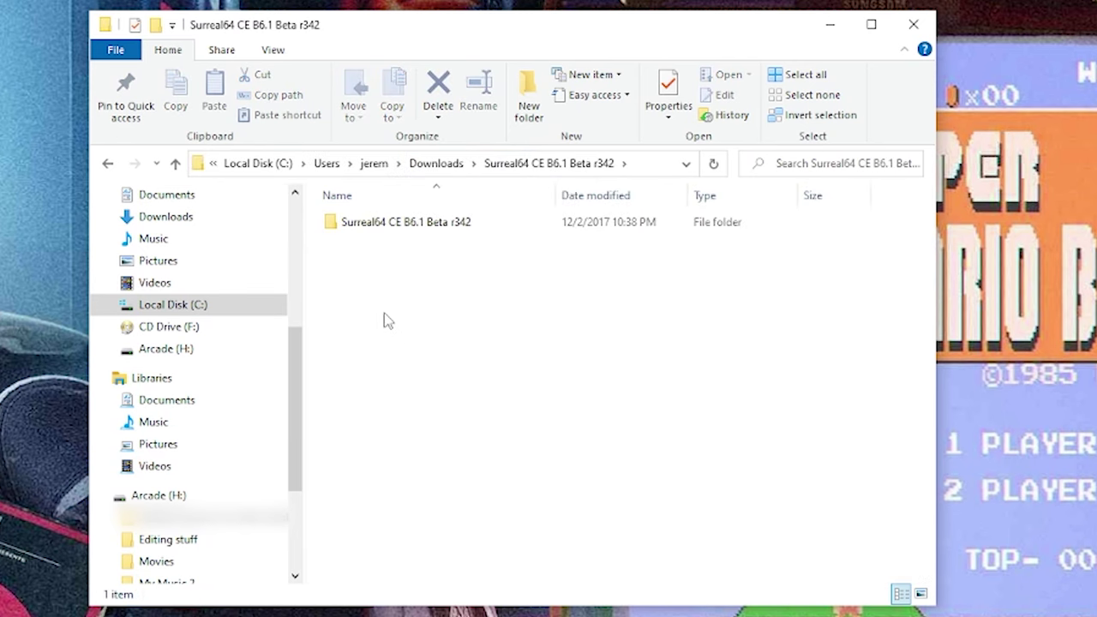
{"action": "double_click", "coordinate": [352, 225]}
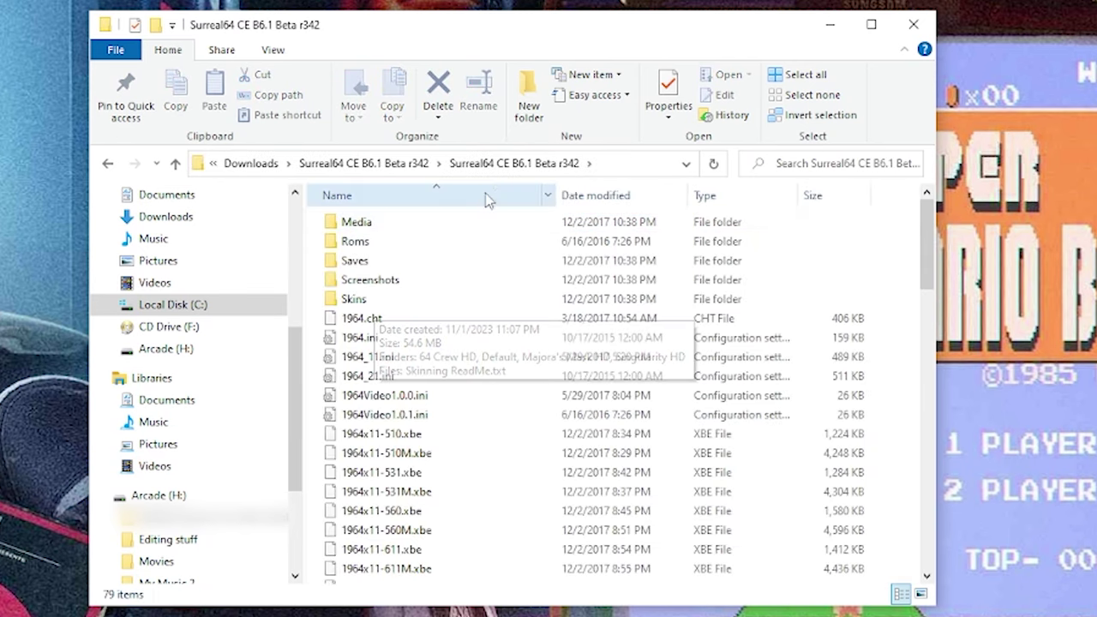
{"action": "left_click", "coordinate": [244, 165]}
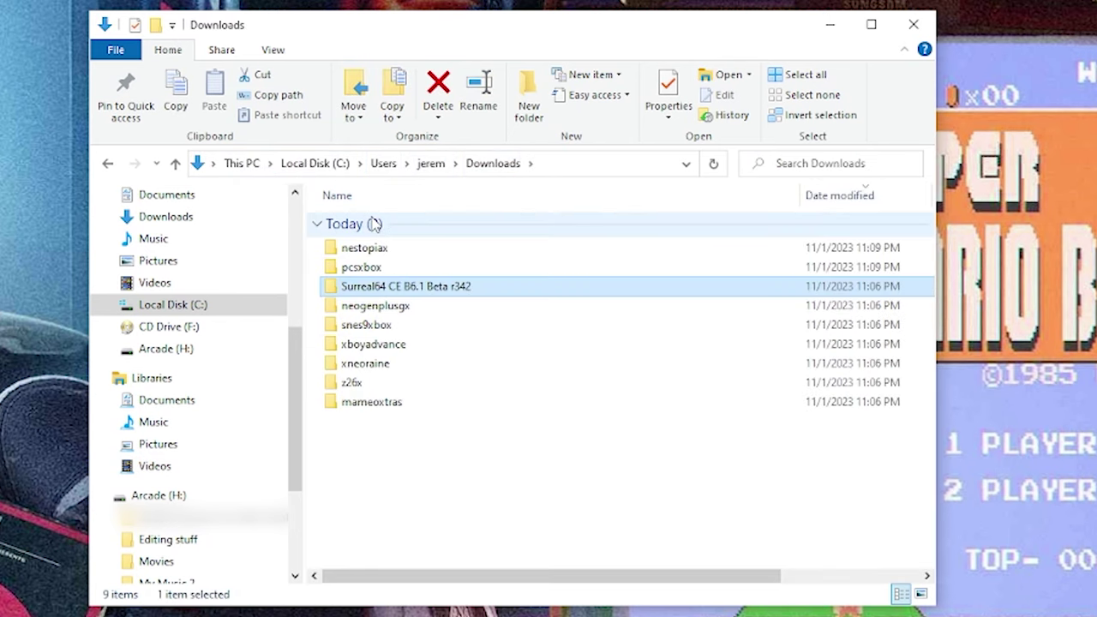
- Extract NeoGensPlusGX_v1b10.zip, not the XBE (Fixed) one, to a NeoGensPlusGX_v1b10 folder
{"action": "double_click", "coordinate": [377, 314]}
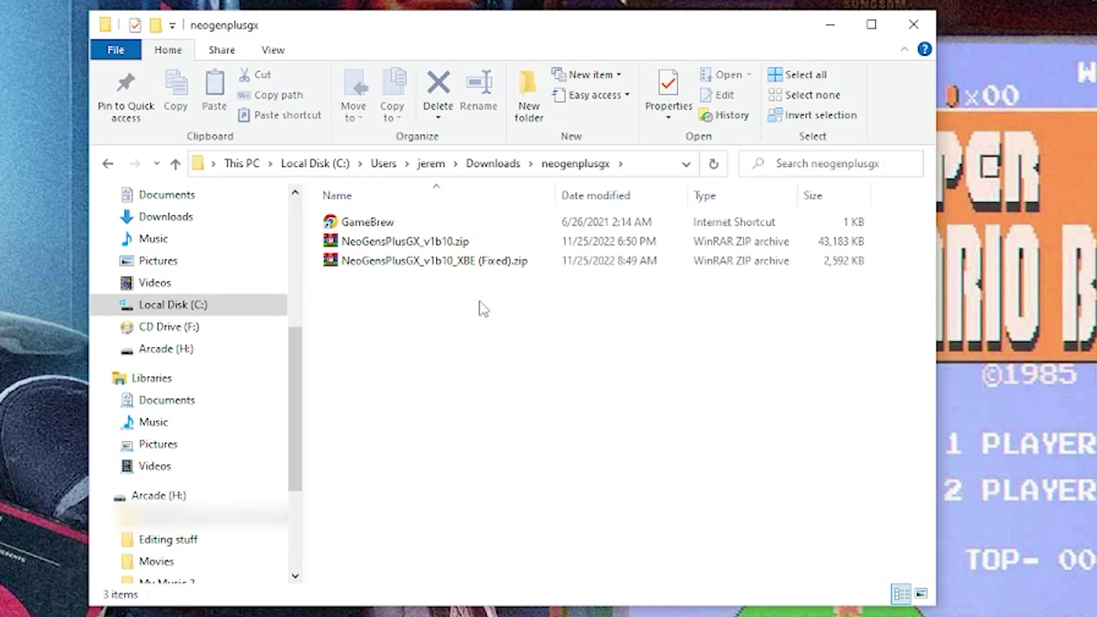
{"action": "left_click", "coordinate": [495, 264]}
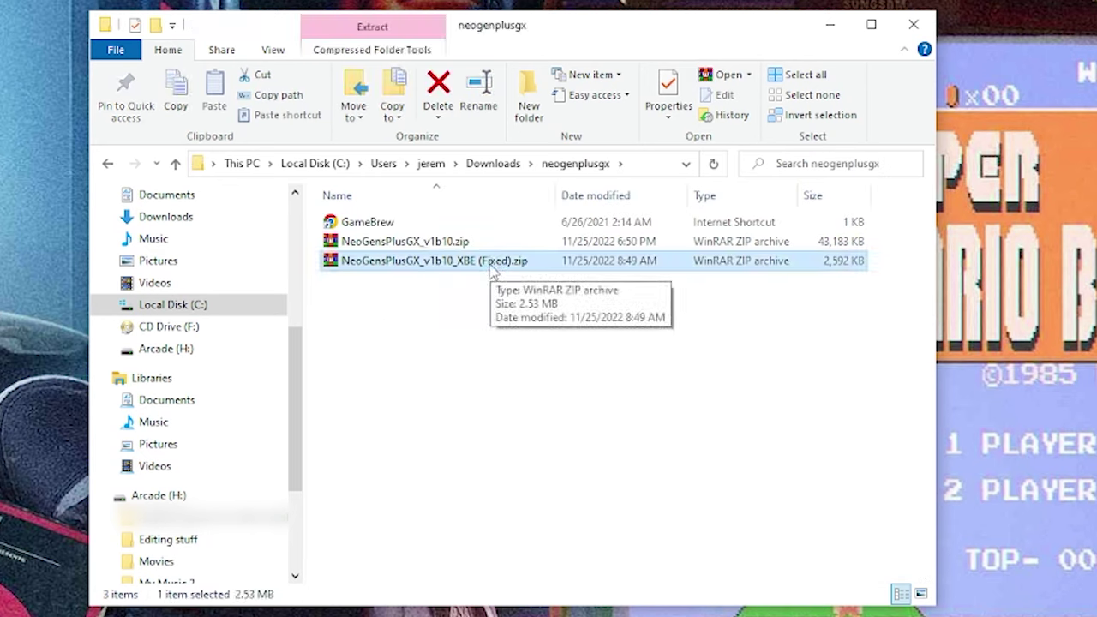
{"action": "left_click", "coordinate": [439, 247]}
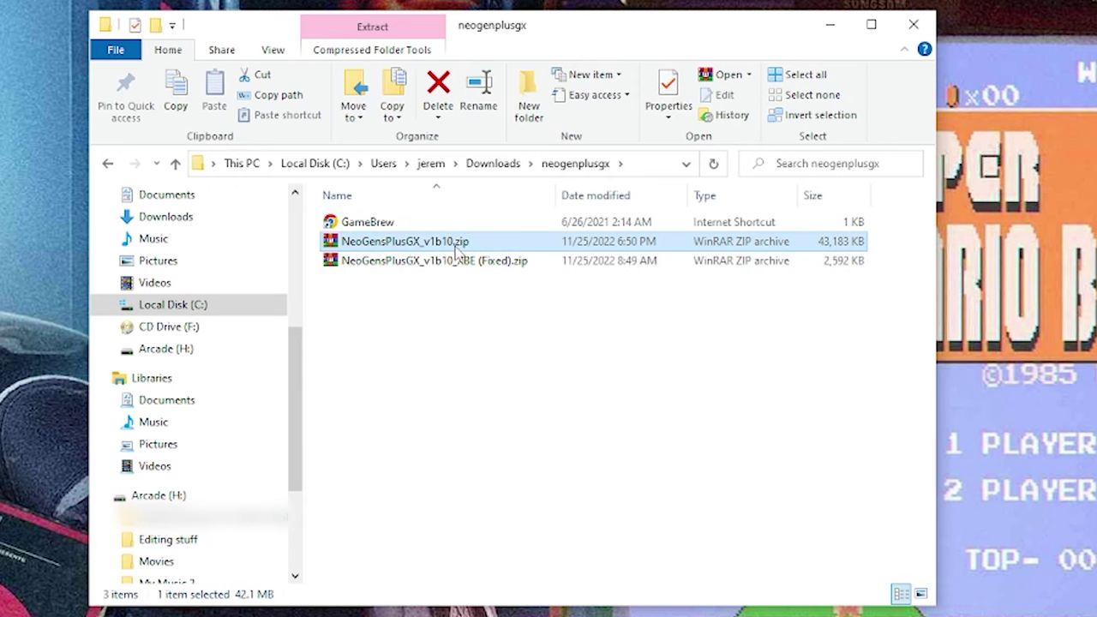
{"action": "right_click", "coordinate": [439, 245]}
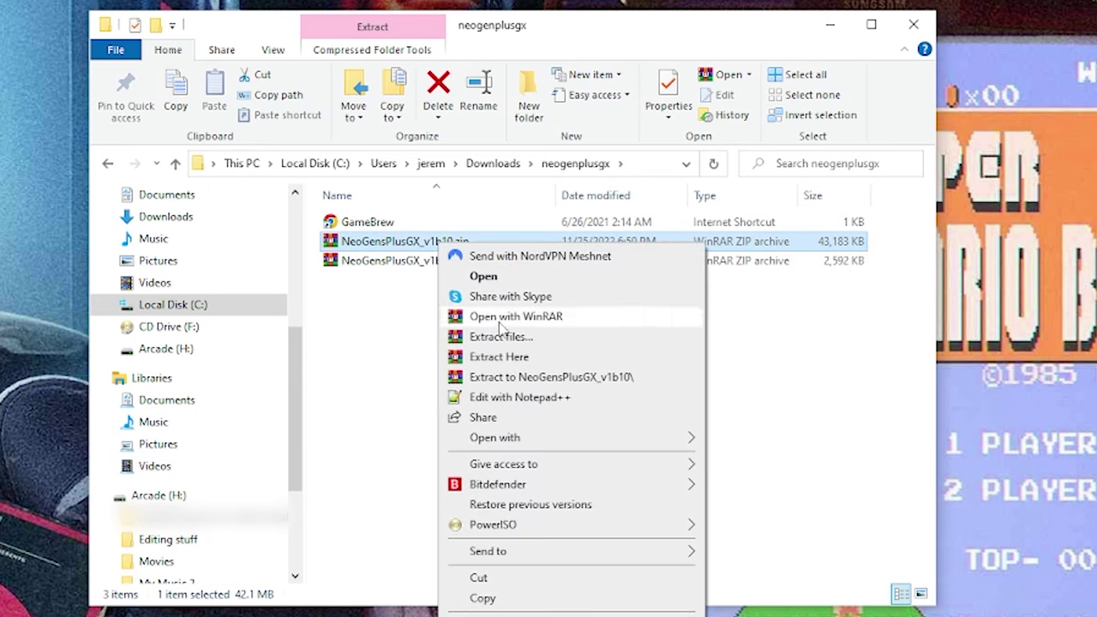
{"action": "left_click", "coordinate": [493, 377]}
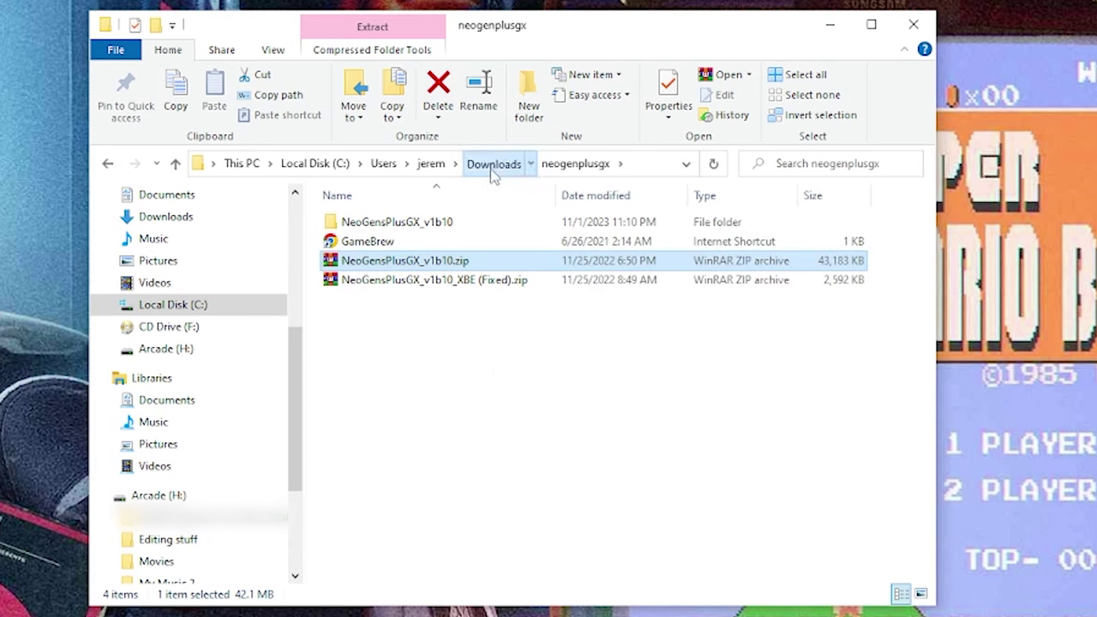
{"action": "left_click", "coordinate": [490, 164]}
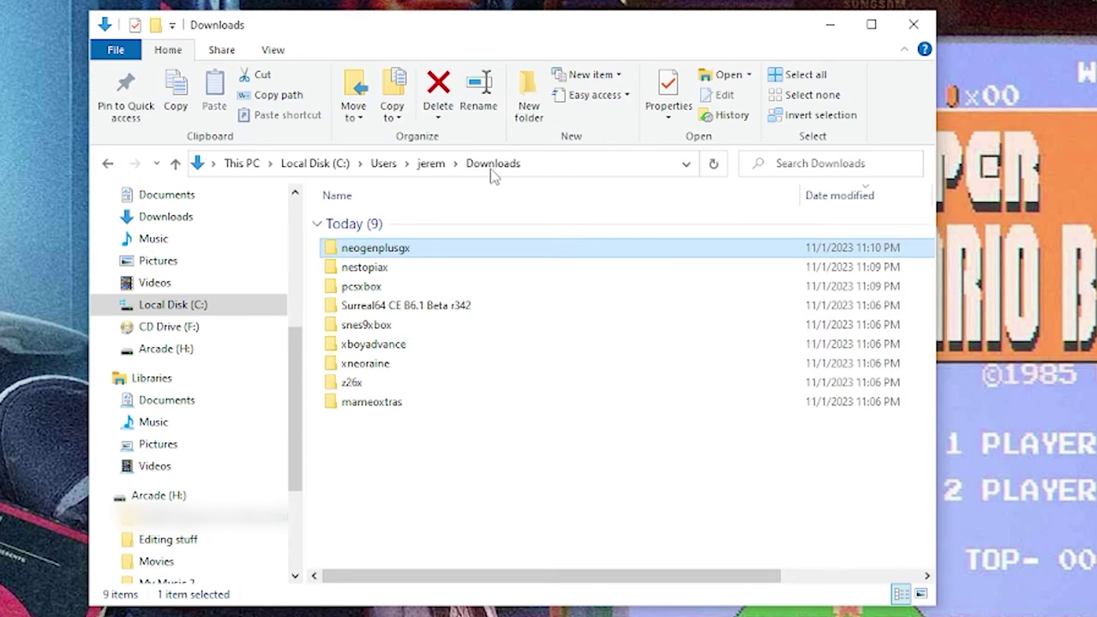
- Extract Snes9xbox_V6.zip in snes9xbox's Old versions folder to Snes9xbox_V6
{"action": "double_click", "coordinate": [382, 330]}
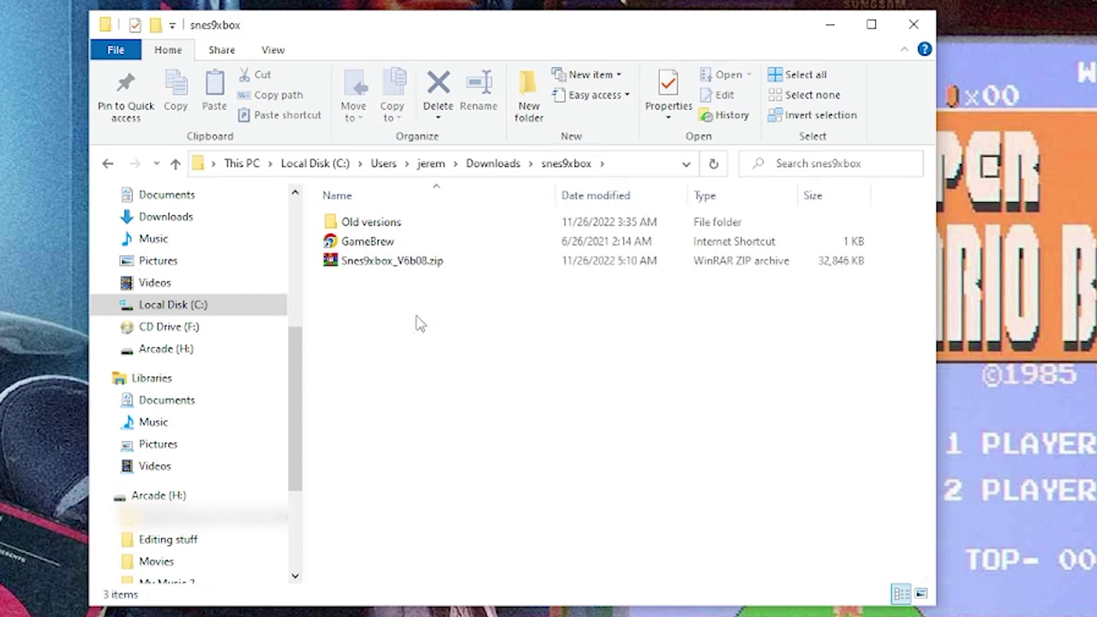
{"action": "left_click", "coordinate": [429, 261]}
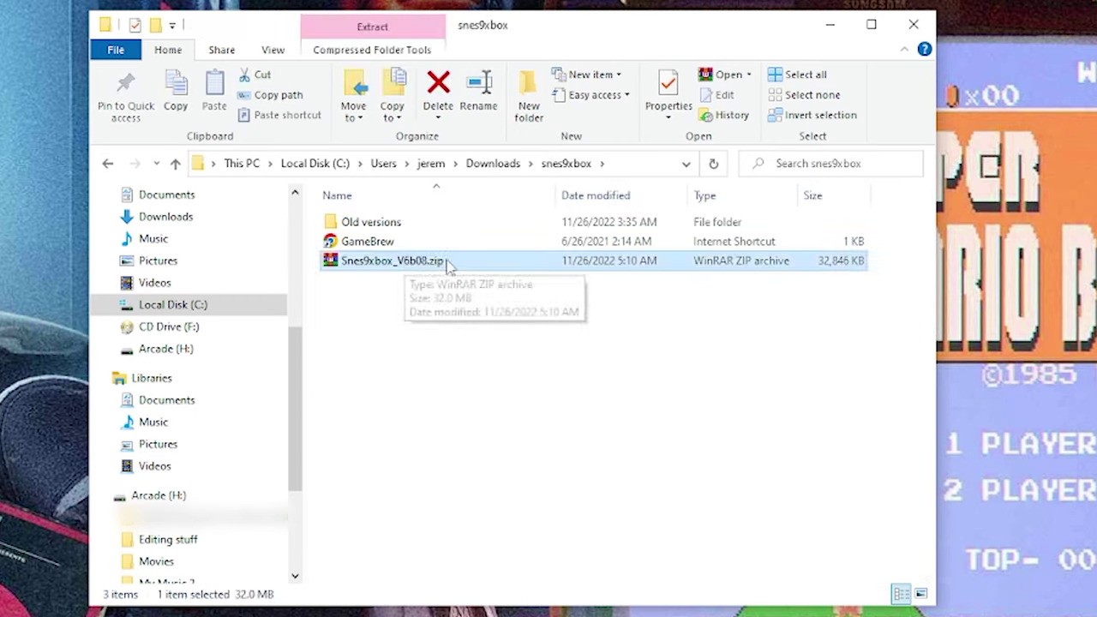
{"action": "double_click", "coordinate": [370, 222]}
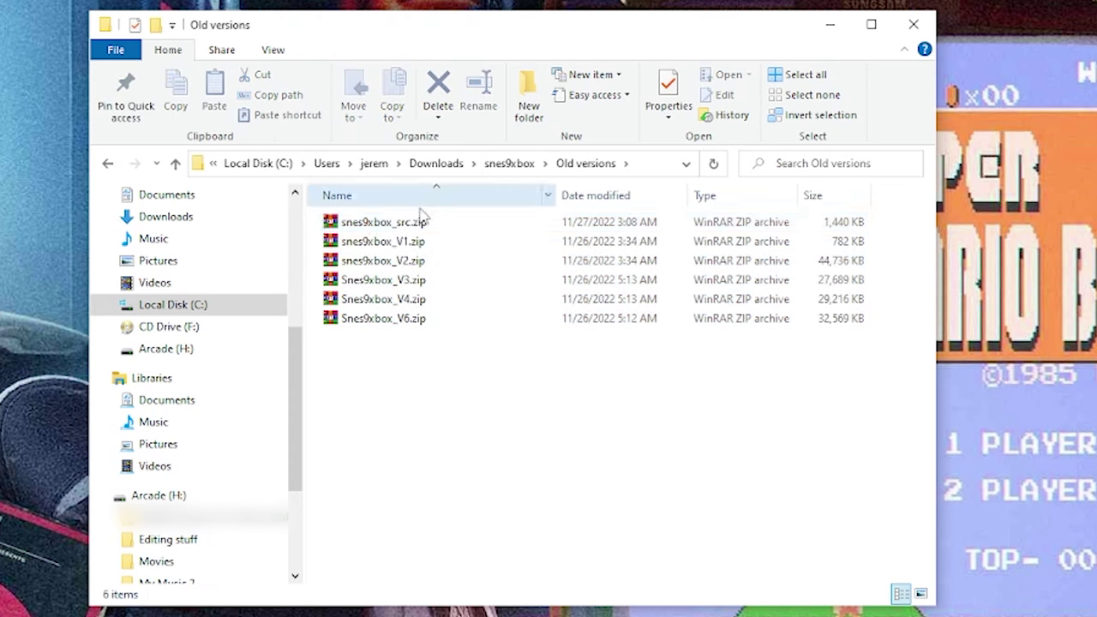
{"action": "left_click", "coordinate": [406, 322]}
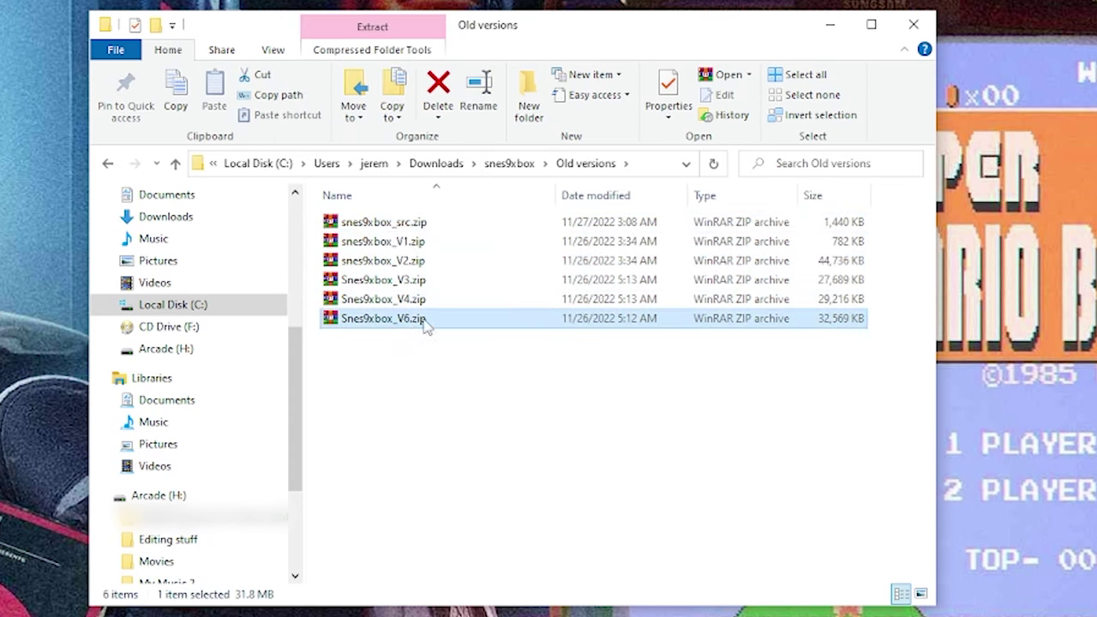
{"action": "right_click", "coordinate": [353, 325]}
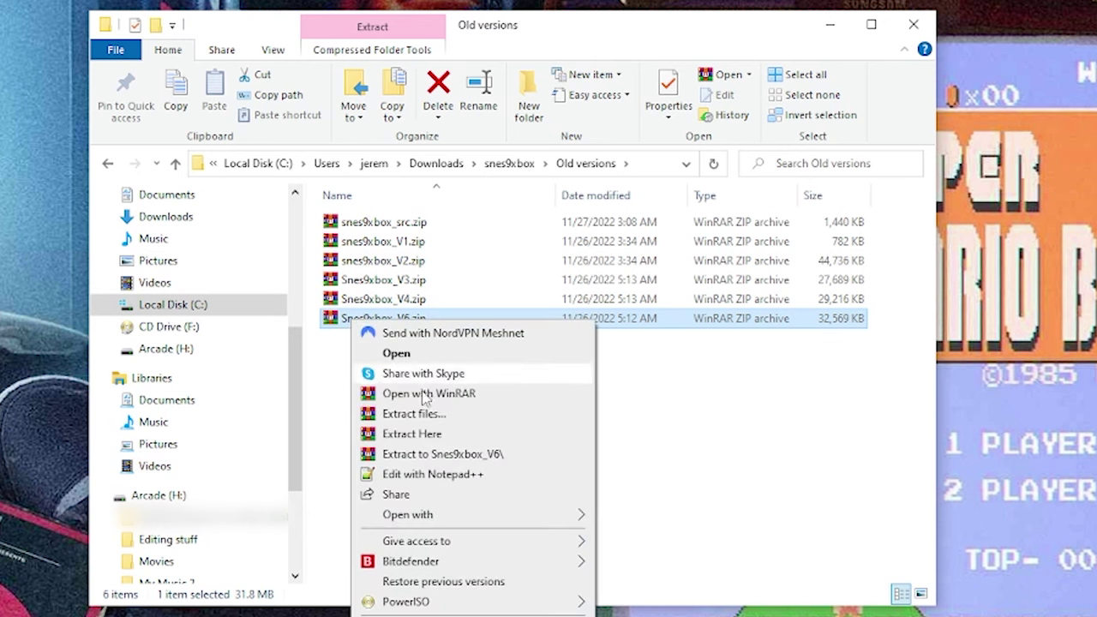
{"action": "left_click", "coordinate": [410, 456]}
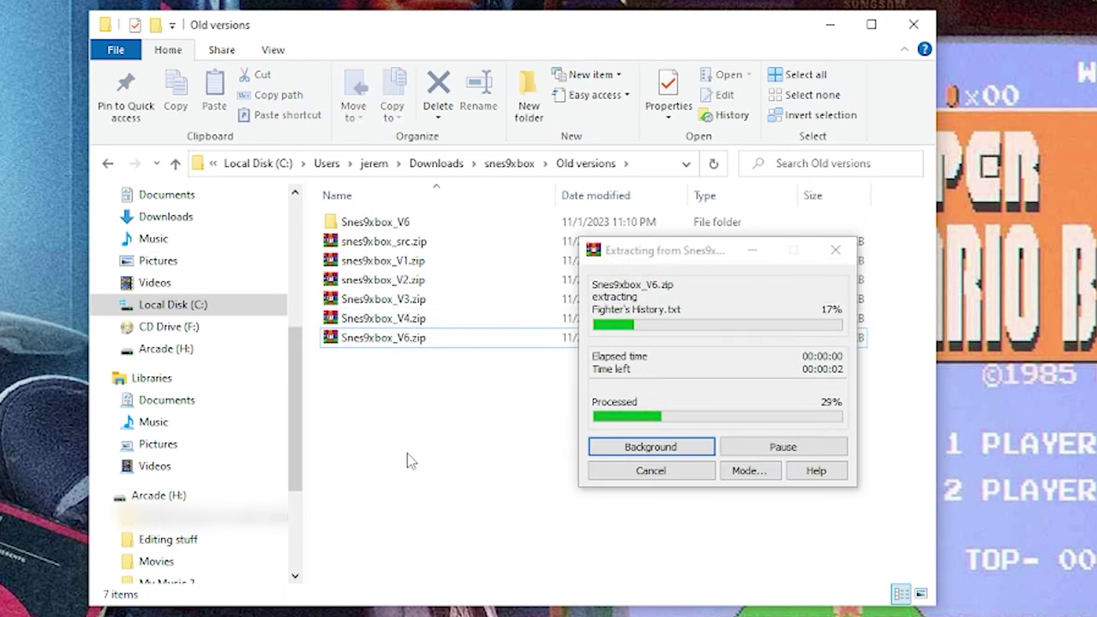
{"action": "left_click", "coordinate": [435, 164]}
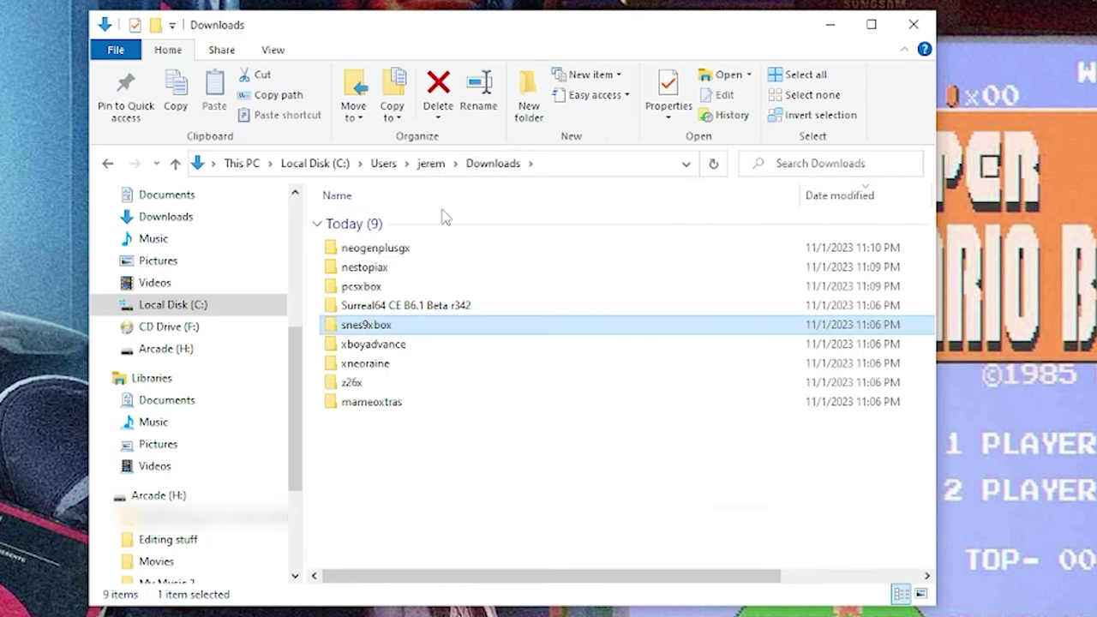
- Extract Xboyadvance_v25b1.zip into an Xboyadvance_v25b1 folder
{"action": "double_click", "coordinate": [345, 352]}
{"action": "left_click", "coordinate": [356, 266]}
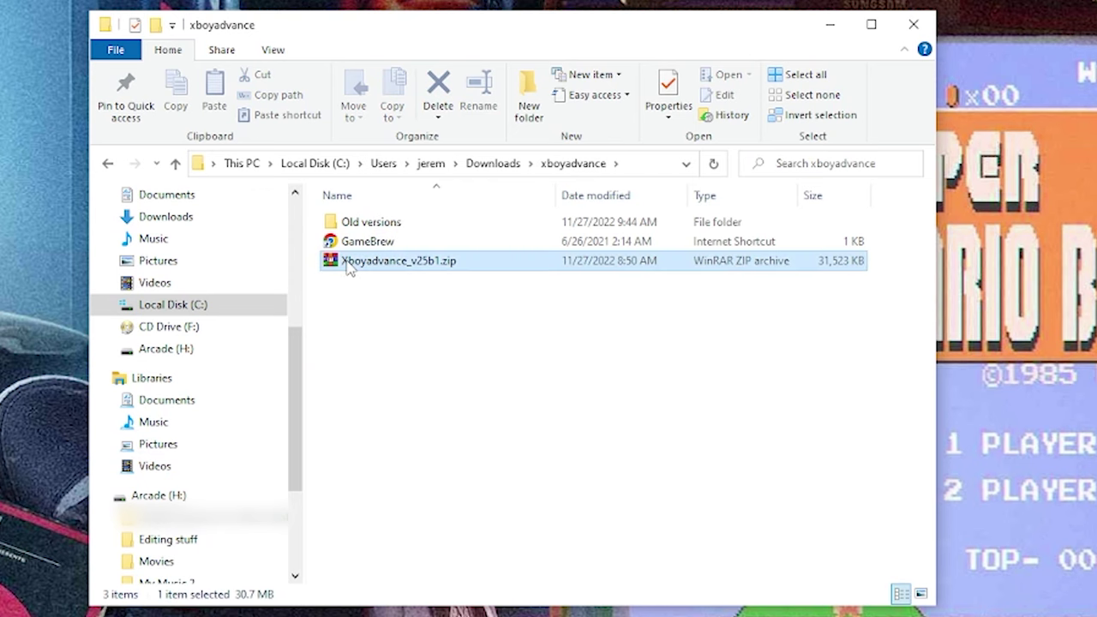
{"action": "right_click", "coordinate": [382, 267]}
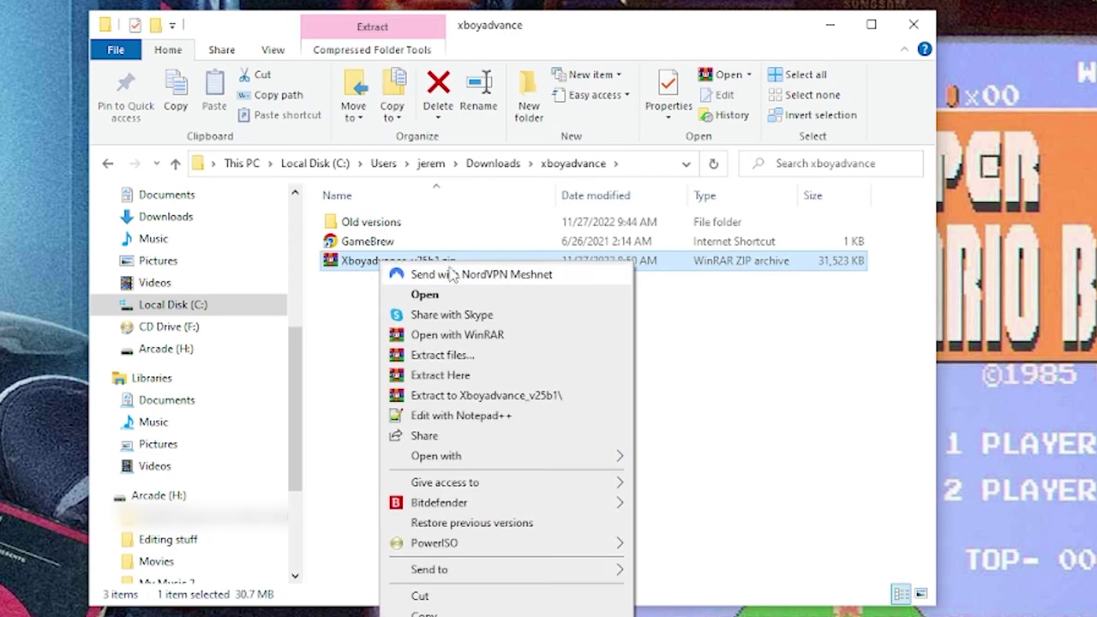
{"action": "left_click", "coordinate": [456, 399]}
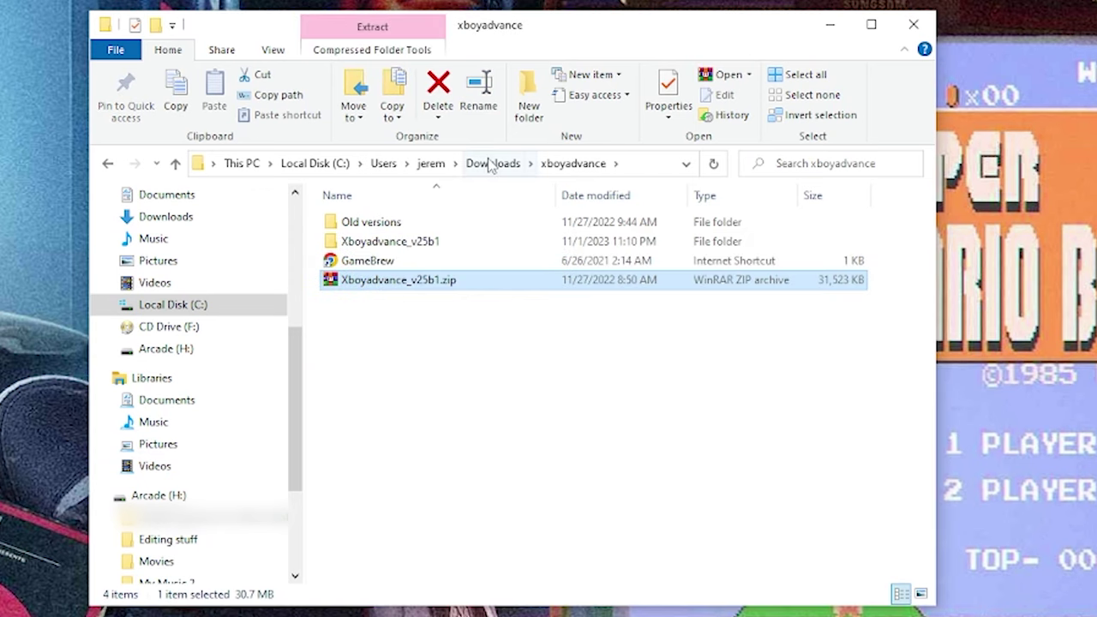
{"action": "left_click", "coordinate": [490, 163]}
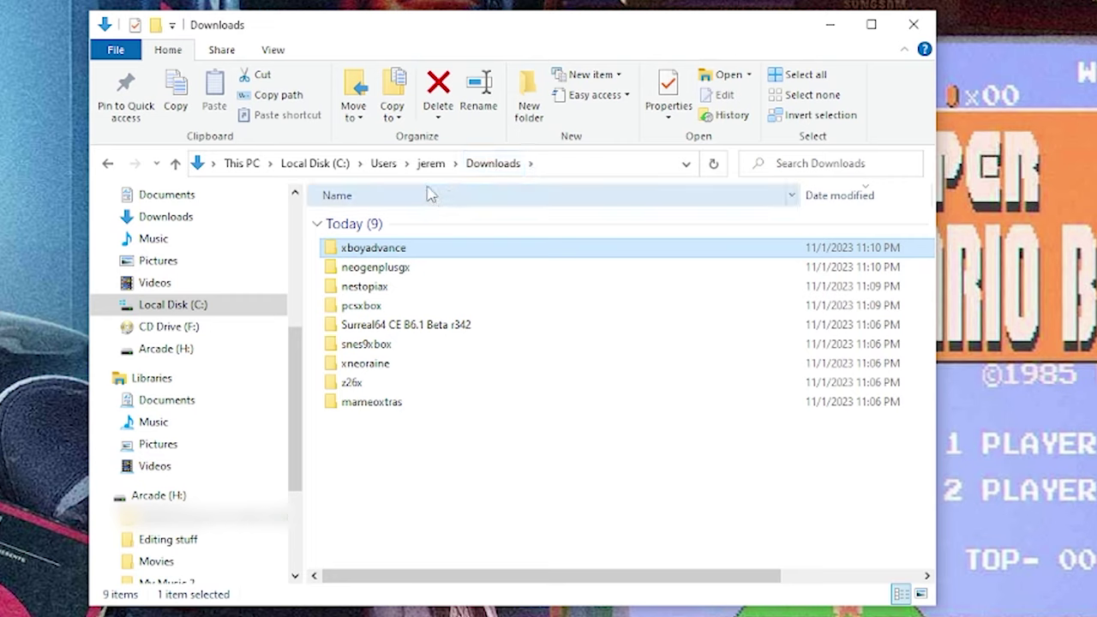
- Extract xNeoRaine.rar into an xNeoRaine folder
{"action": "double_click", "coordinate": [365, 364]}
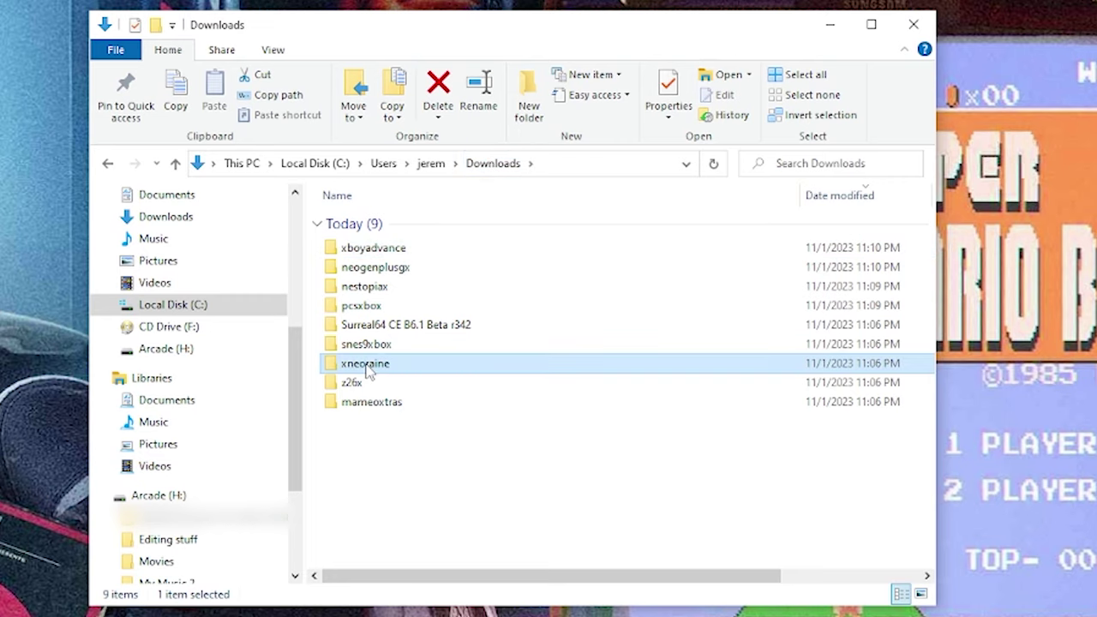
{"action": "left_click", "coordinate": [375, 244]}
{"action": "right_click", "coordinate": [374, 247]}
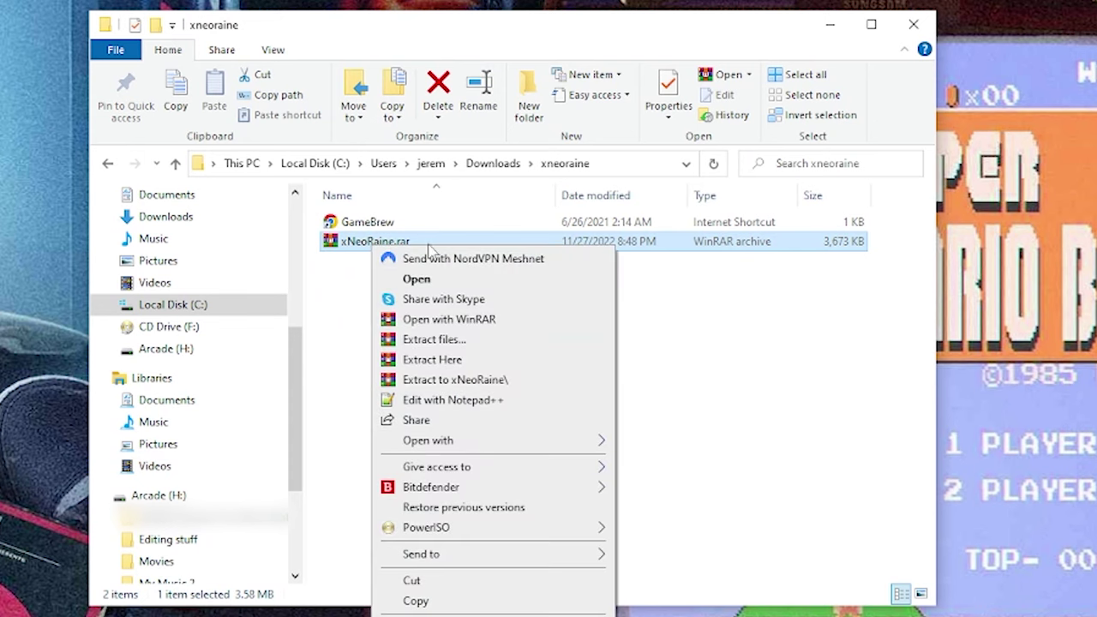
{"action": "left_click", "coordinate": [437, 381]}
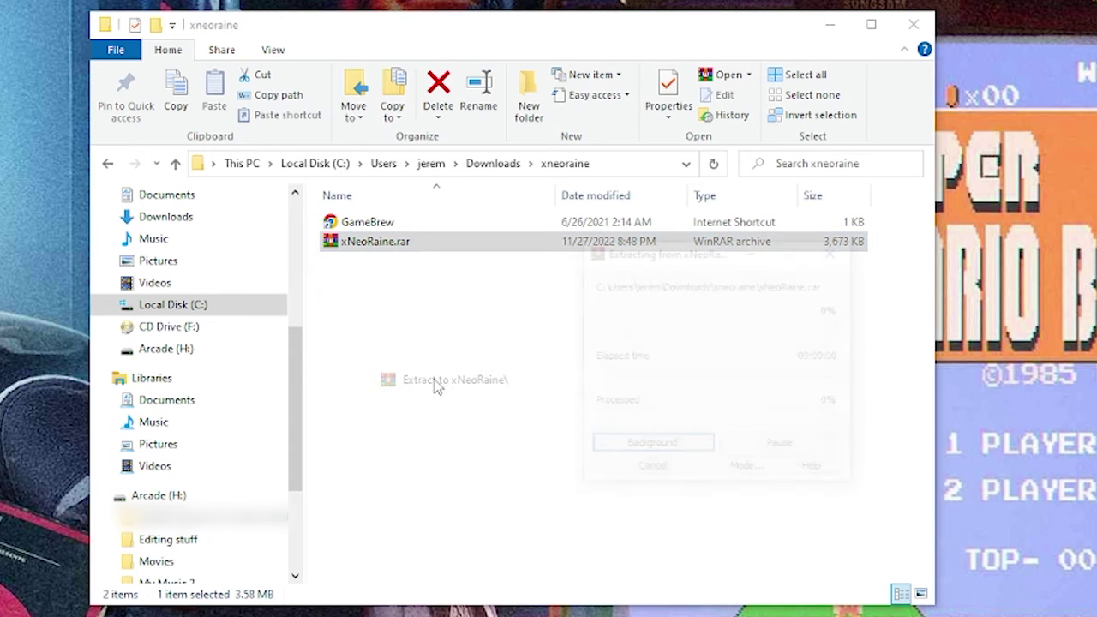
{"action": "left_click", "coordinate": [493, 163]}
- Extract Z26x_v7b03.zip into a Z26x_v7b03 folder
{"action": "double_click", "coordinate": [351, 382]}
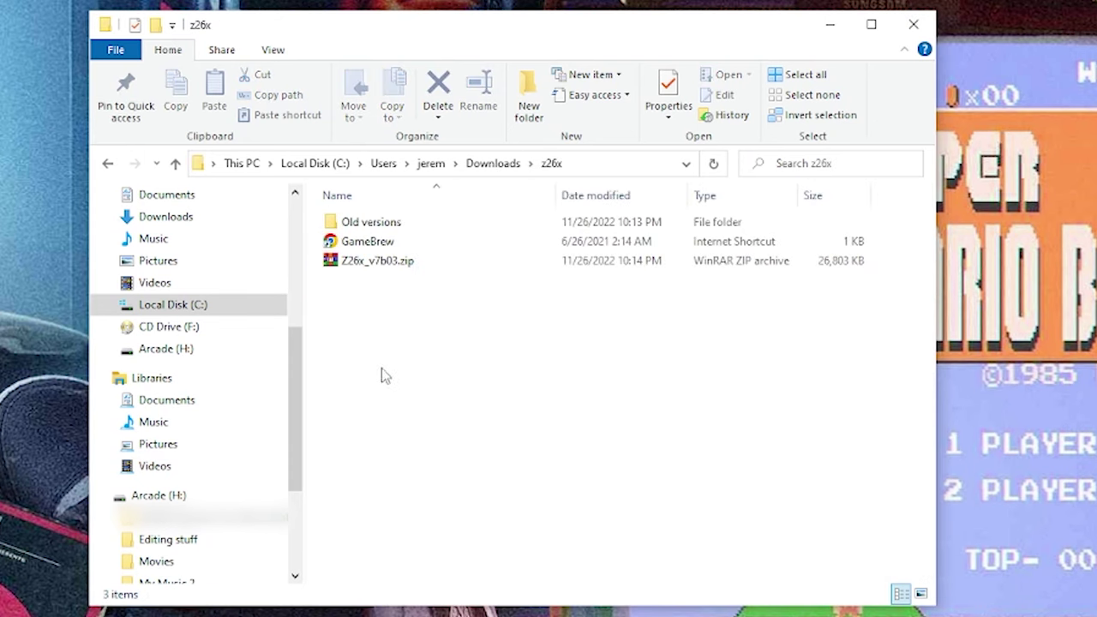
{"action": "left_click", "coordinate": [375, 266]}
{"action": "right_click", "coordinate": [374, 270]}
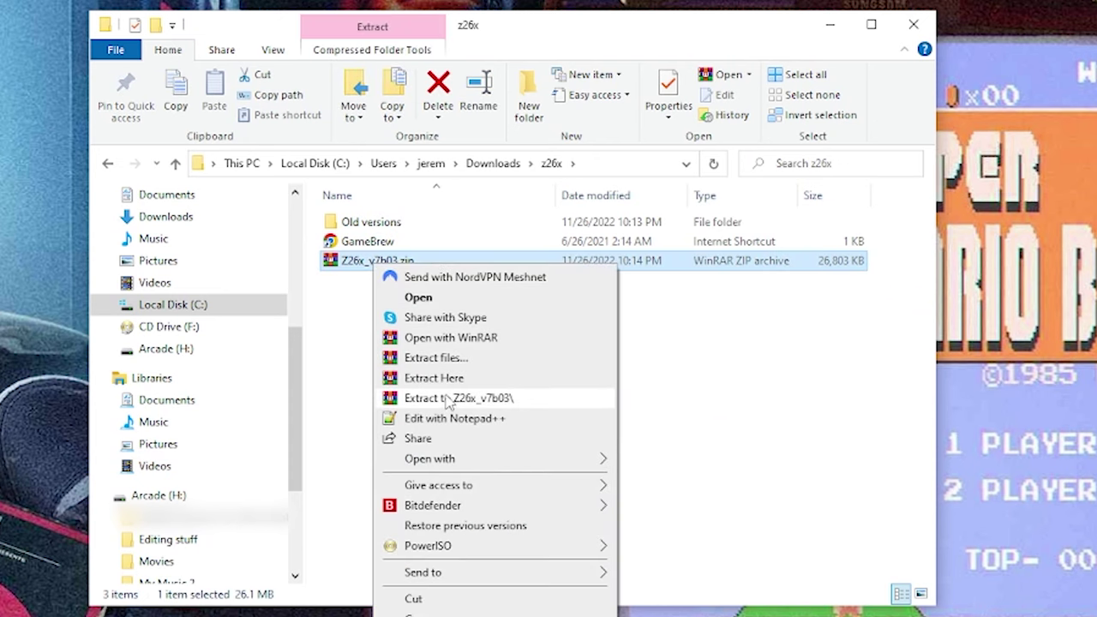
{"action": "left_click", "coordinate": [391, 400]}
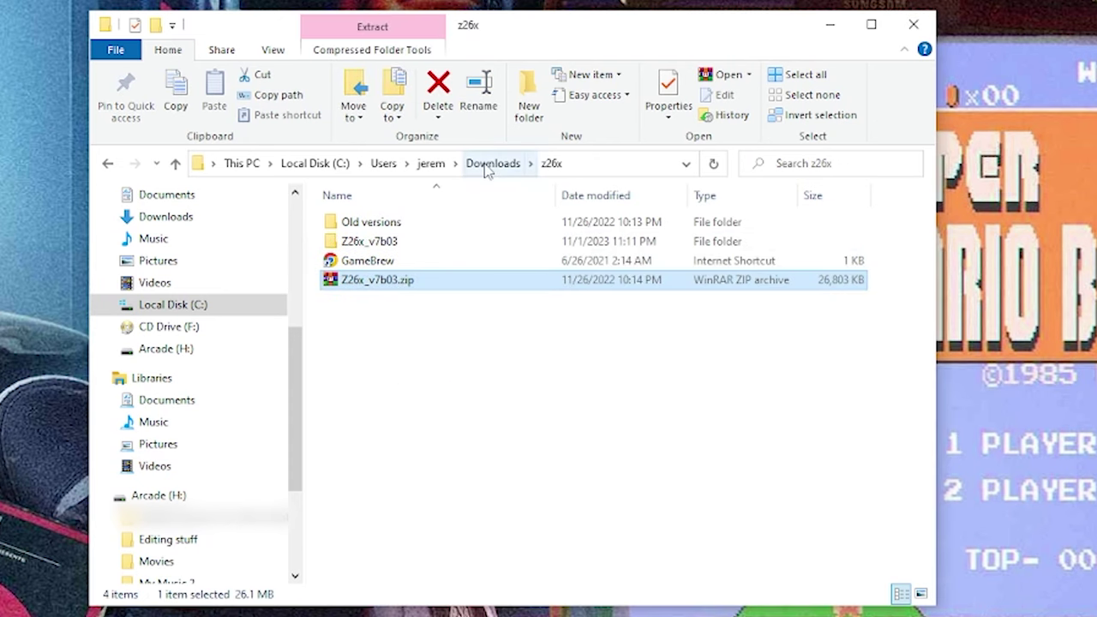
{"action": "left_click", "coordinate": [487, 166]}
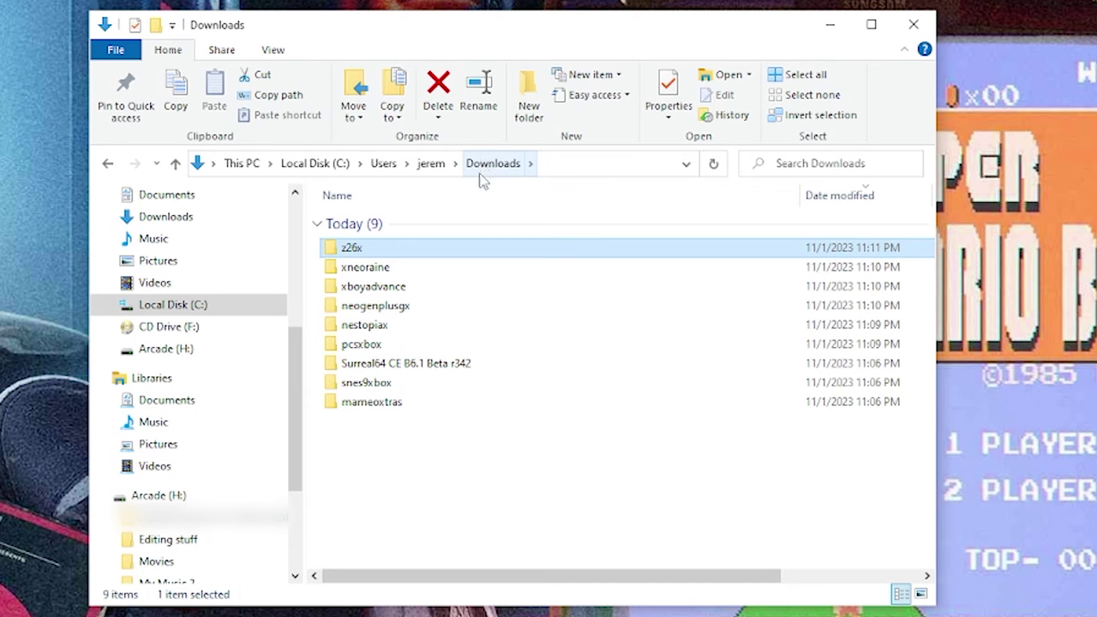
- Extract MAMEoXtras 10th Anniversary.7z into its own folder, then select snes9xbox in Downloads
{"action": "double_click", "coordinate": [366, 402]}
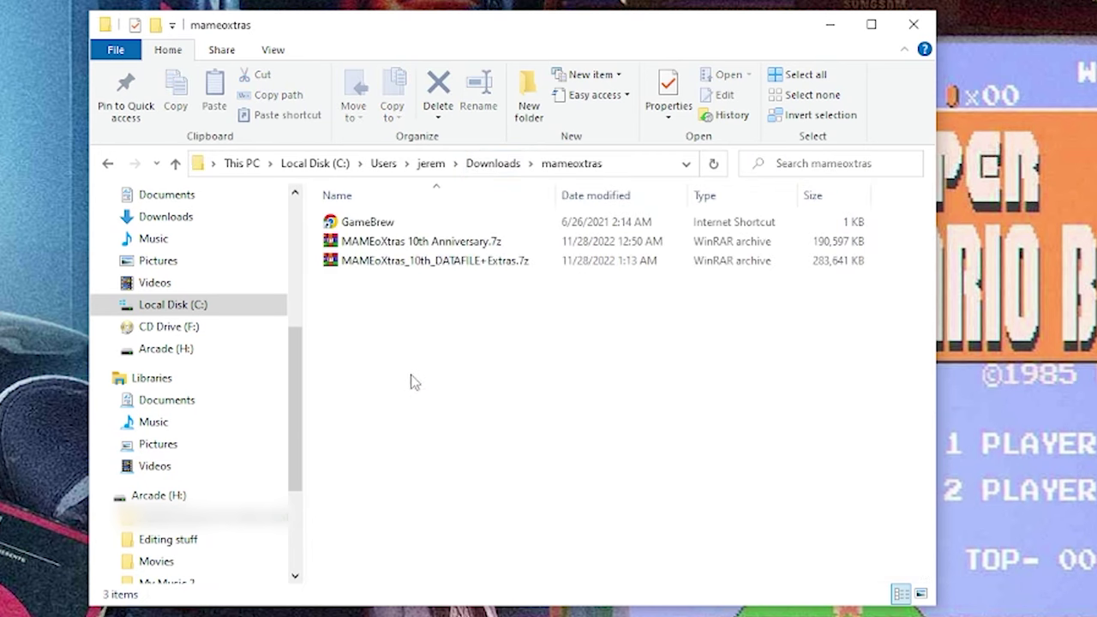
{"action": "left_click", "coordinate": [464, 244]}
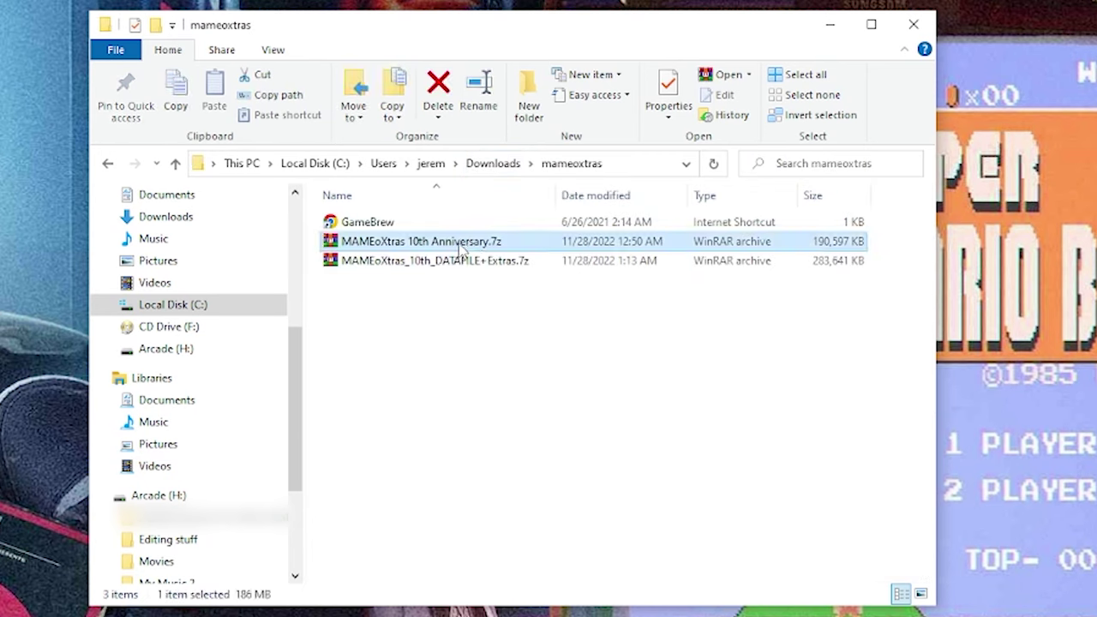
{"action": "right_click", "coordinate": [460, 247]}
{"action": "left_click", "coordinate": [525, 374]}
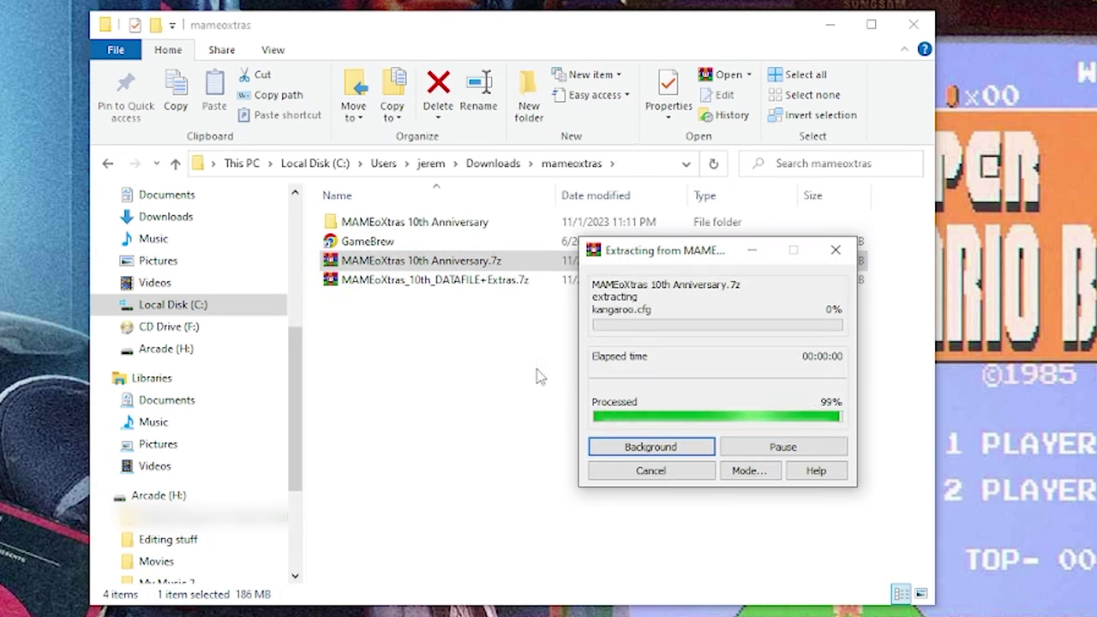
{"action": "left_click", "coordinate": [502, 164]}
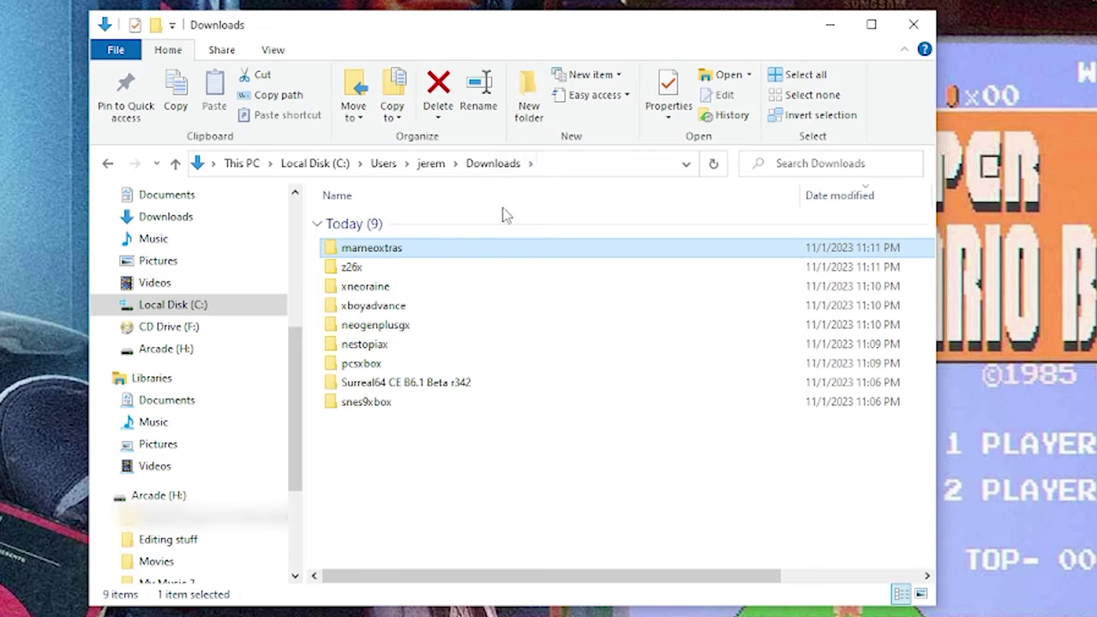
{"action": "left_click", "coordinate": [467, 402]}
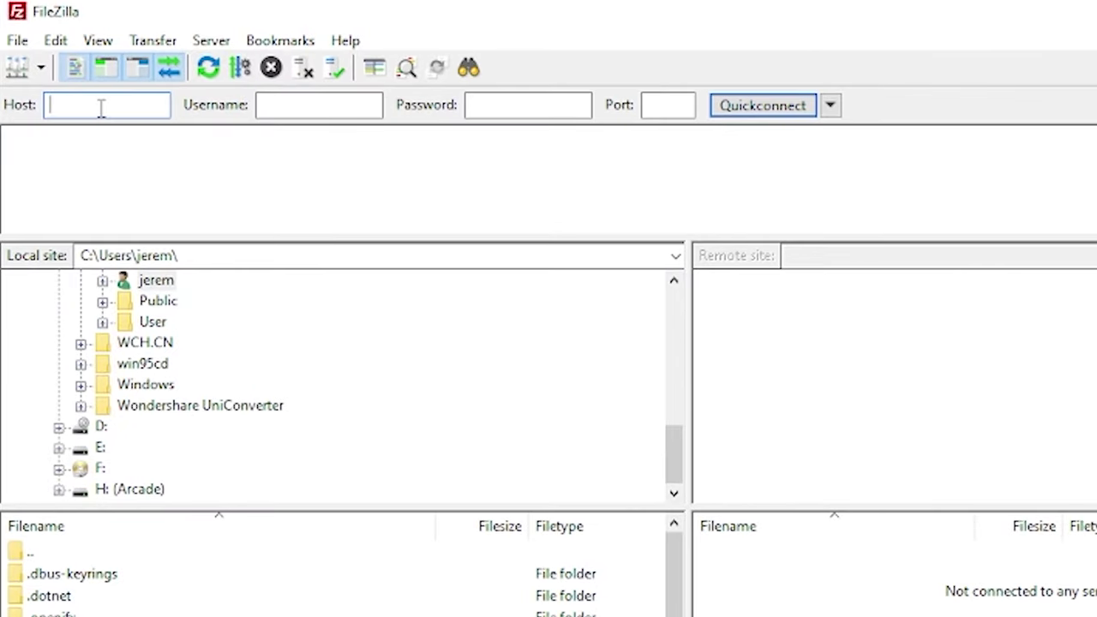
- Quickconnect to 192.168.1.9 with the Xbox's username and password, accepting insecure plain FTP
{"action": "mouse_move", "coordinate": [417, 42]}
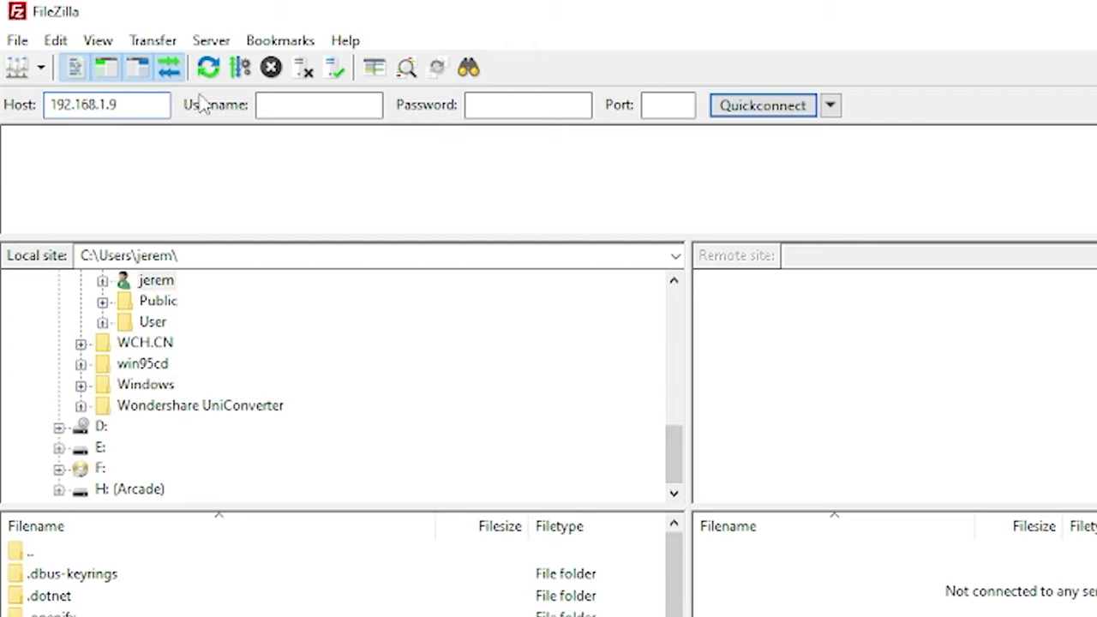
{"action": "left_click", "coordinate": [287, 101]}
{"action": "left_click", "coordinate": [518, 110]}
{"action": "type", "text": "xbox"}
{"action": "left_click", "coordinate": [665, 105]}
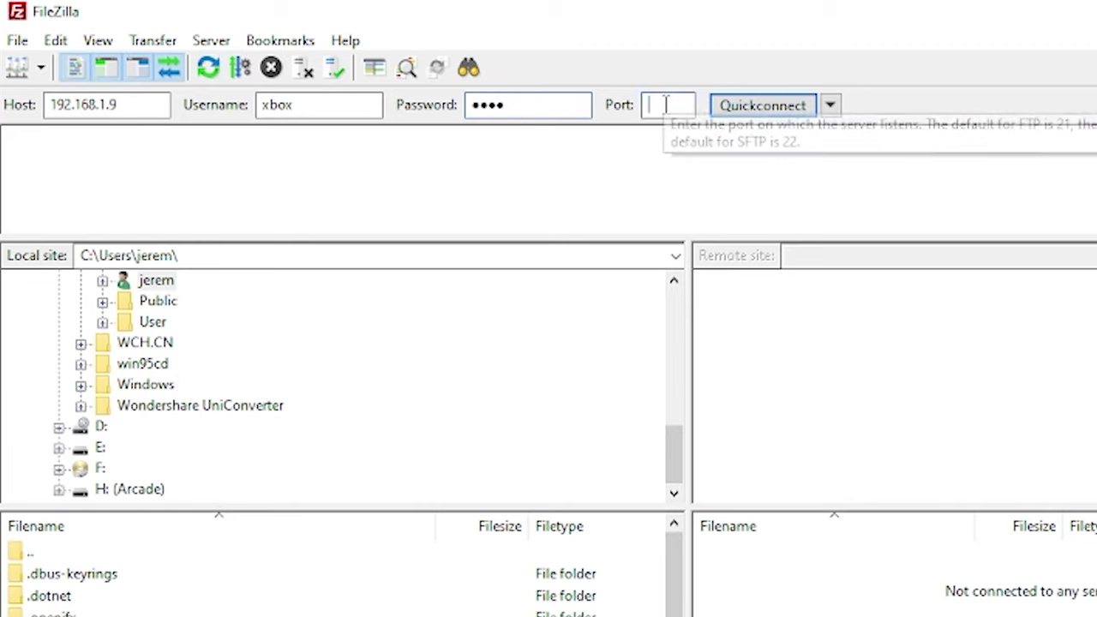
{"action": "key", "text": "Return"}
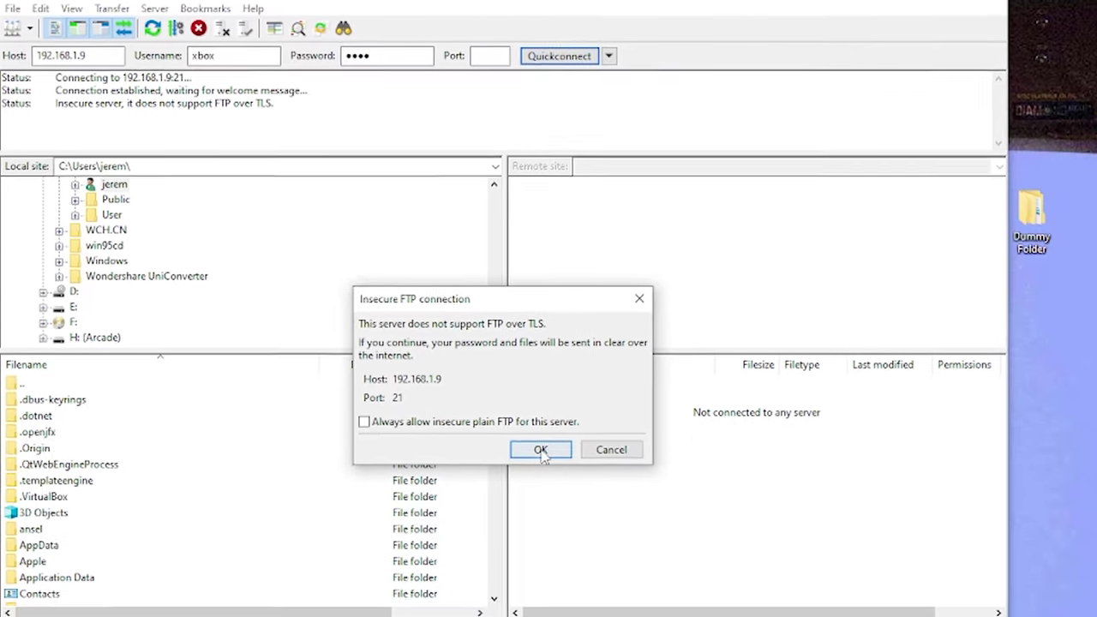
{"action": "left_click", "coordinate": [689, 588]}
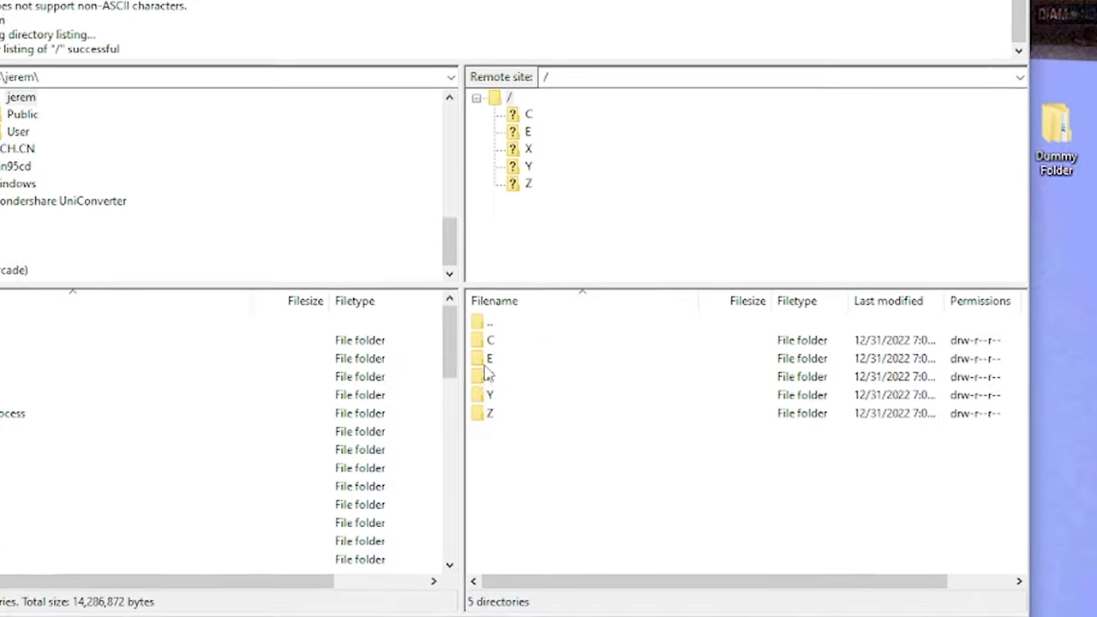
- On the remote E drive, create a folder named Emulators and enter it
{"action": "double_click", "coordinate": [540, 412]}
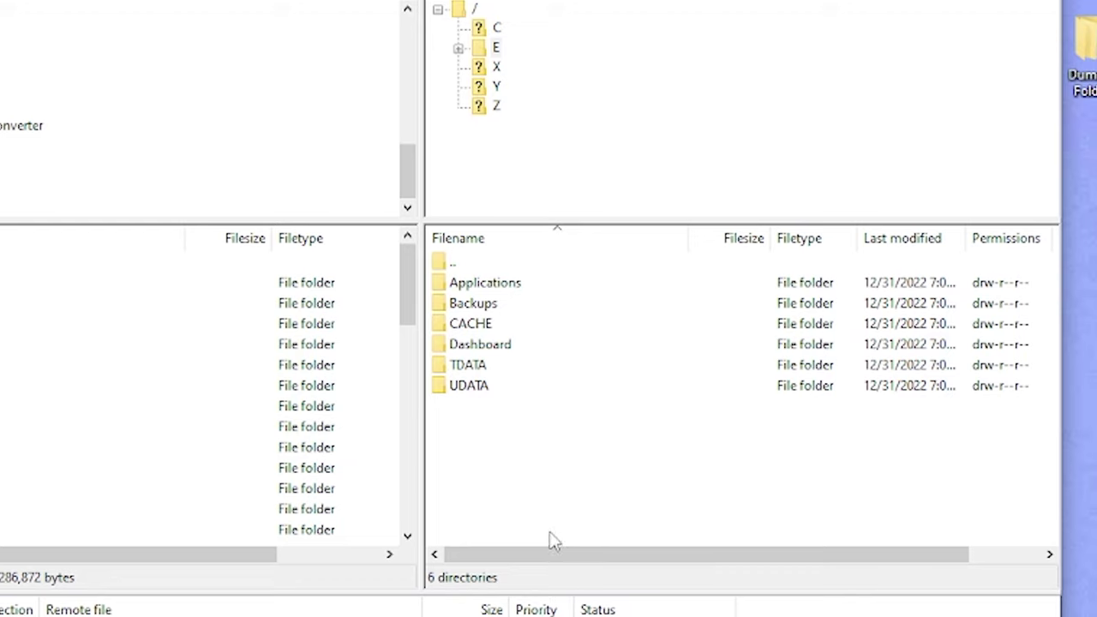
{"action": "right_click", "coordinate": [469, 433]}
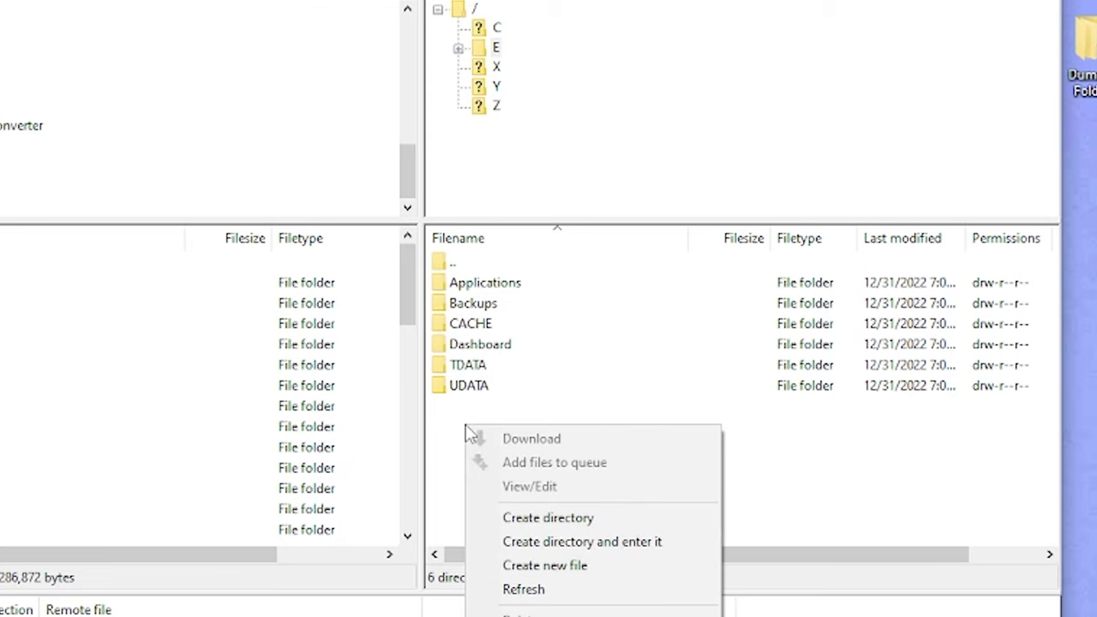
{"action": "left_click", "coordinate": [571, 519]}
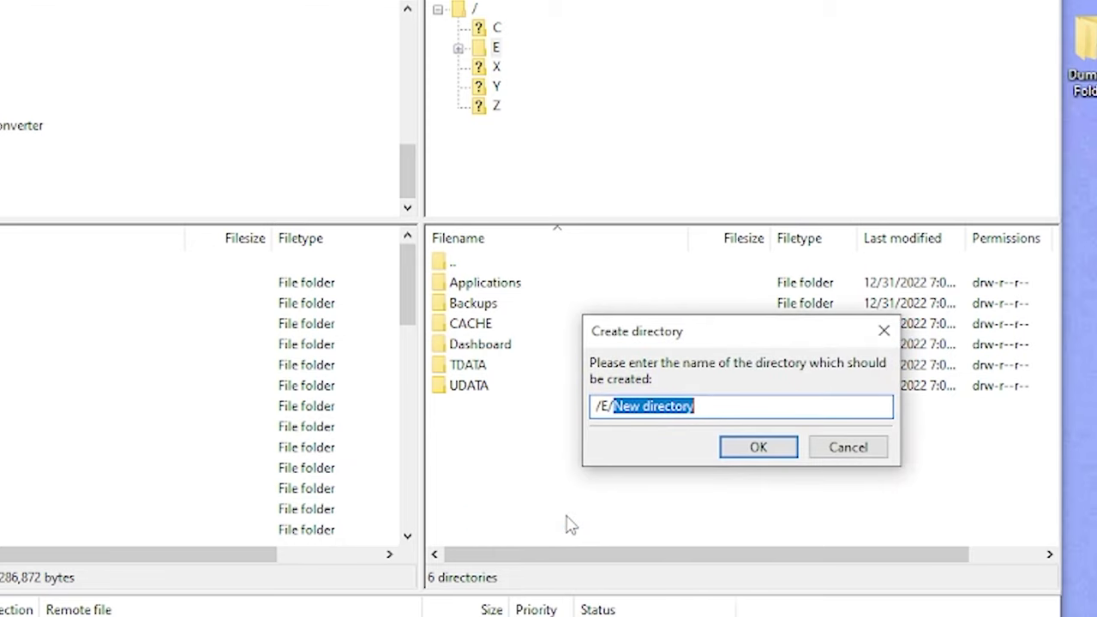
{"action": "type", "text": "Emulators"}
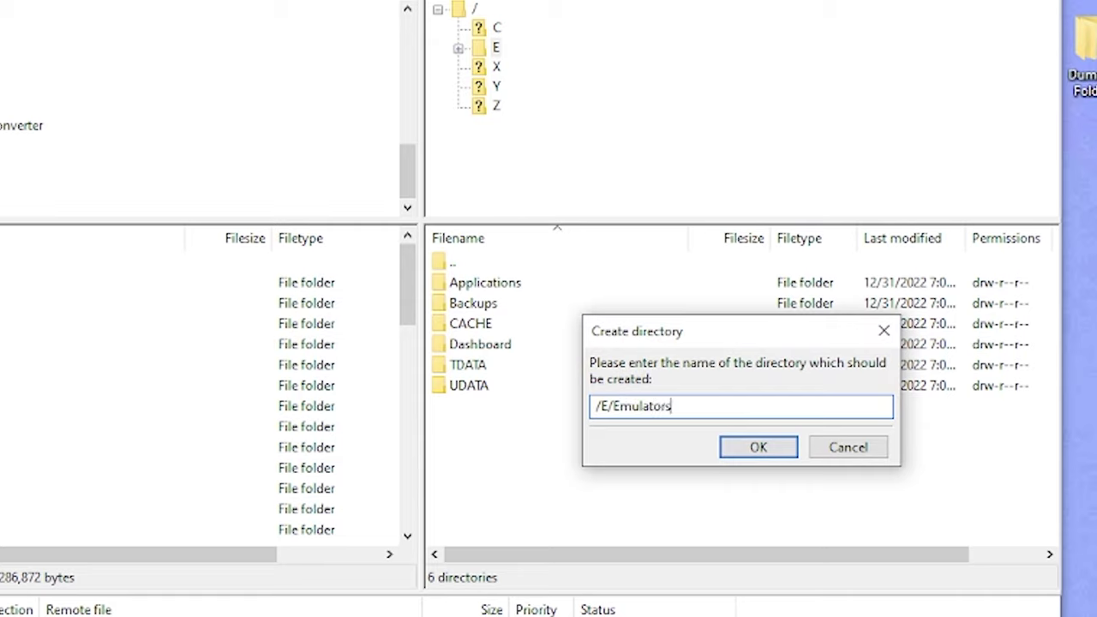
{"action": "key", "text": "Return"}
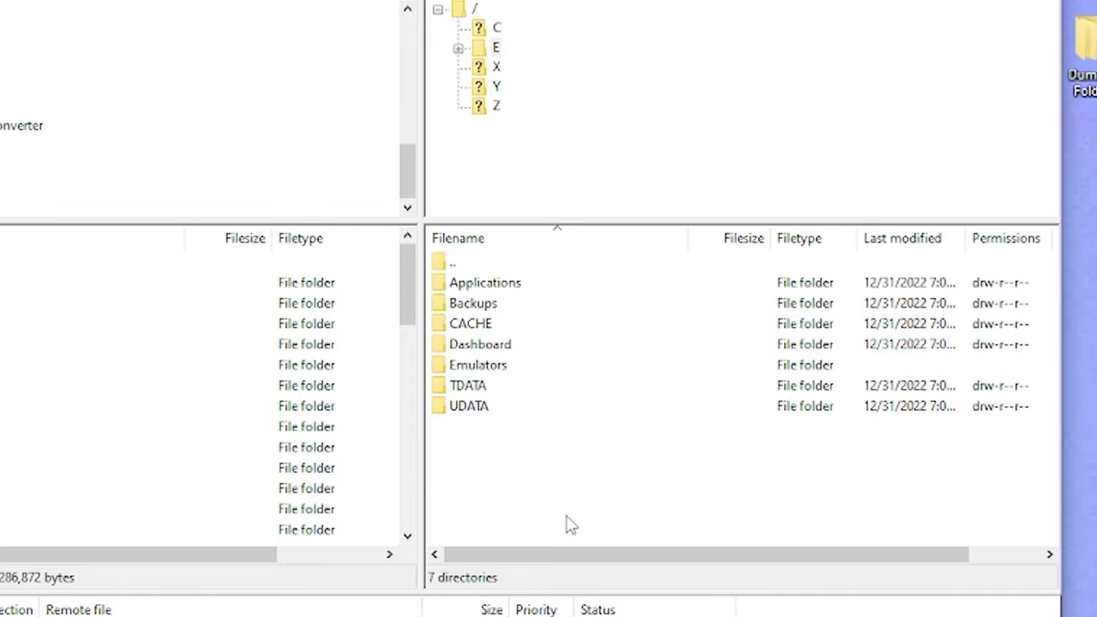
{"action": "double_click", "coordinate": [452, 364]}
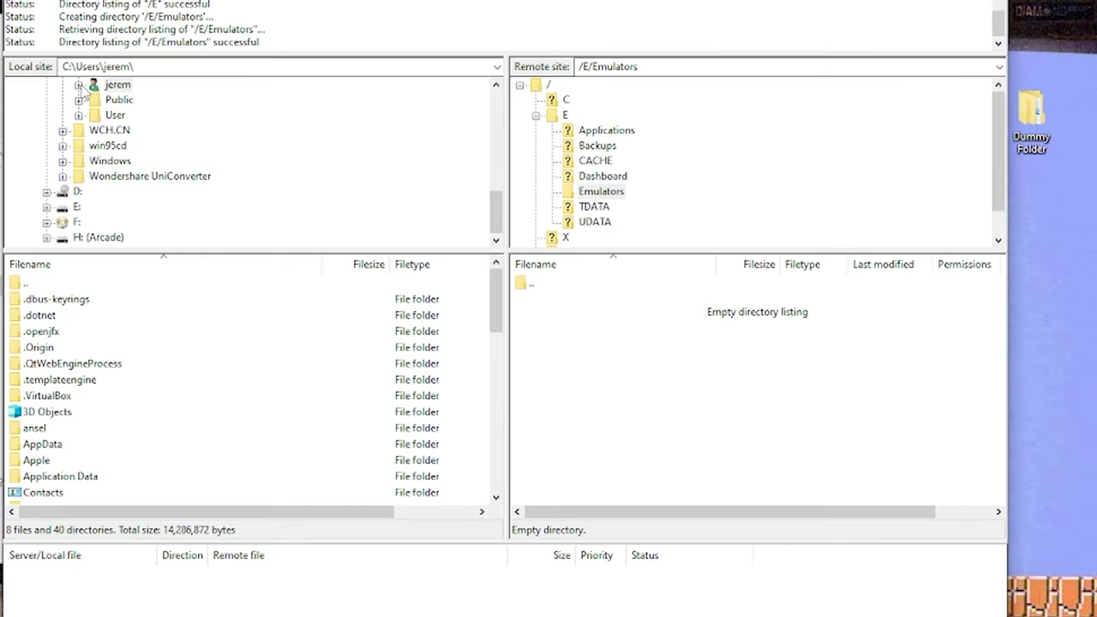
- Upload Downloads > mameoxtras > MAMEoXtras 10th Anniversary > Release 2 to /E/Emulators
{"action": "left_click", "coordinate": [79, 86]}
{"action": "scroll", "coordinate": [190, 121], "scroll_direction": "down", "scroll_amount": 2}
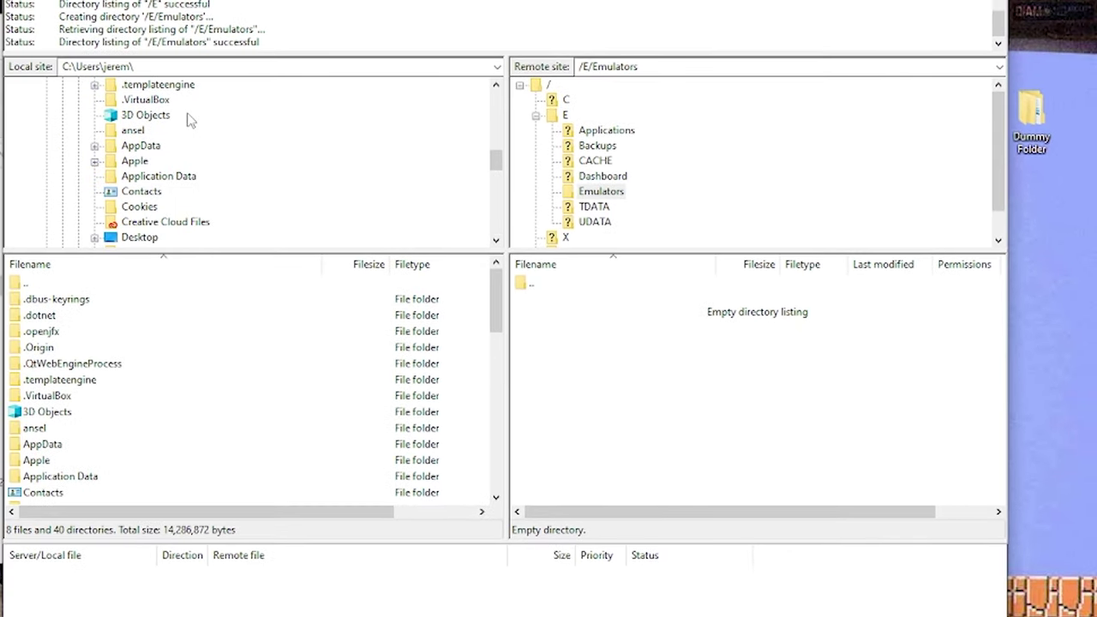
{"action": "scroll", "coordinate": [180, 130], "scroll_direction": "down", "scroll_amount": 2}
{"action": "left_click", "coordinate": [147, 177]}
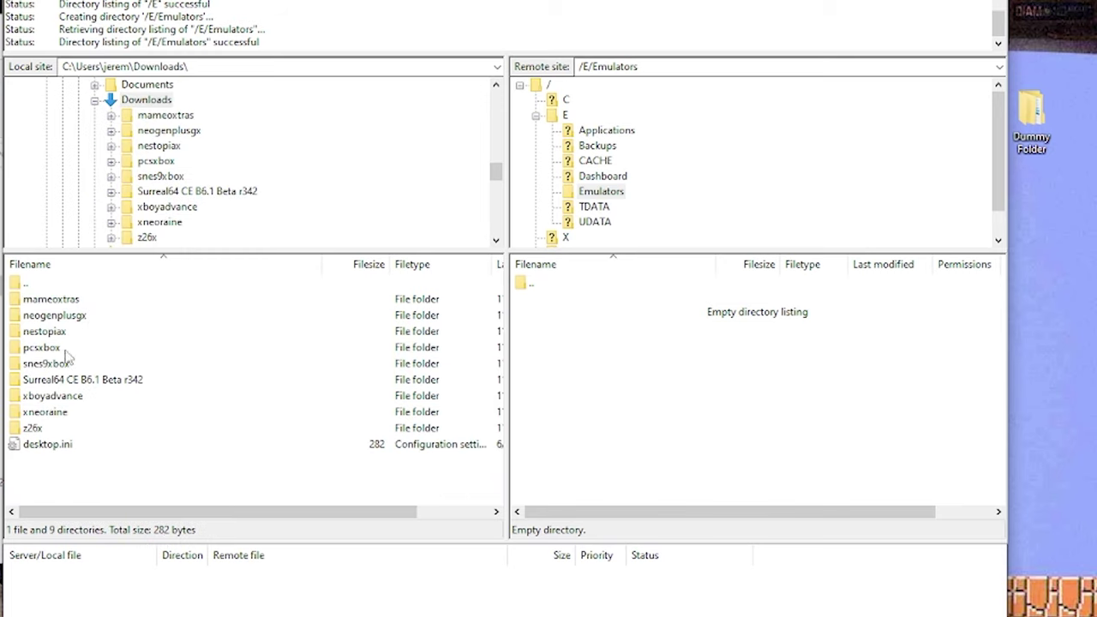
{"action": "double_click", "coordinate": [45, 300]}
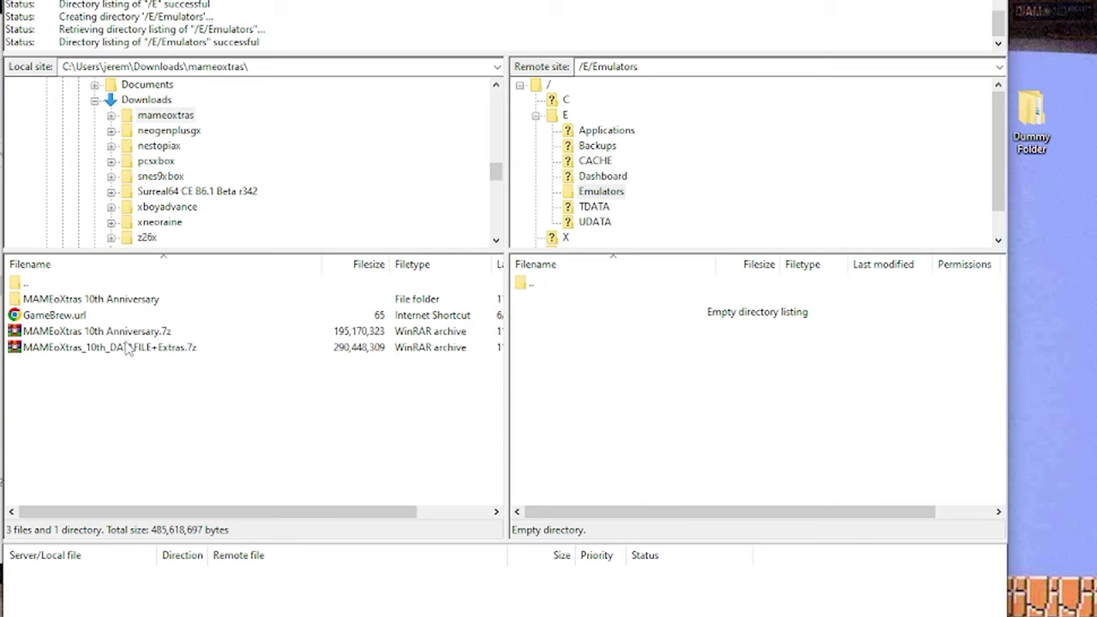
{"action": "double_click", "coordinate": [133, 302]}
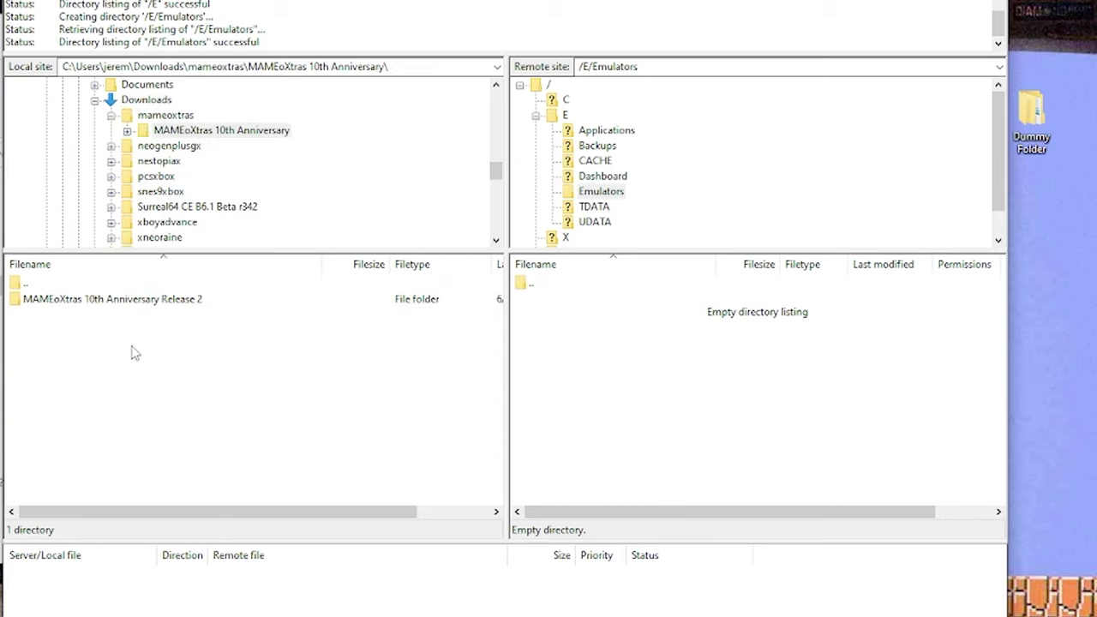
{"action": "double_click", "coordinate": [121, 300]}
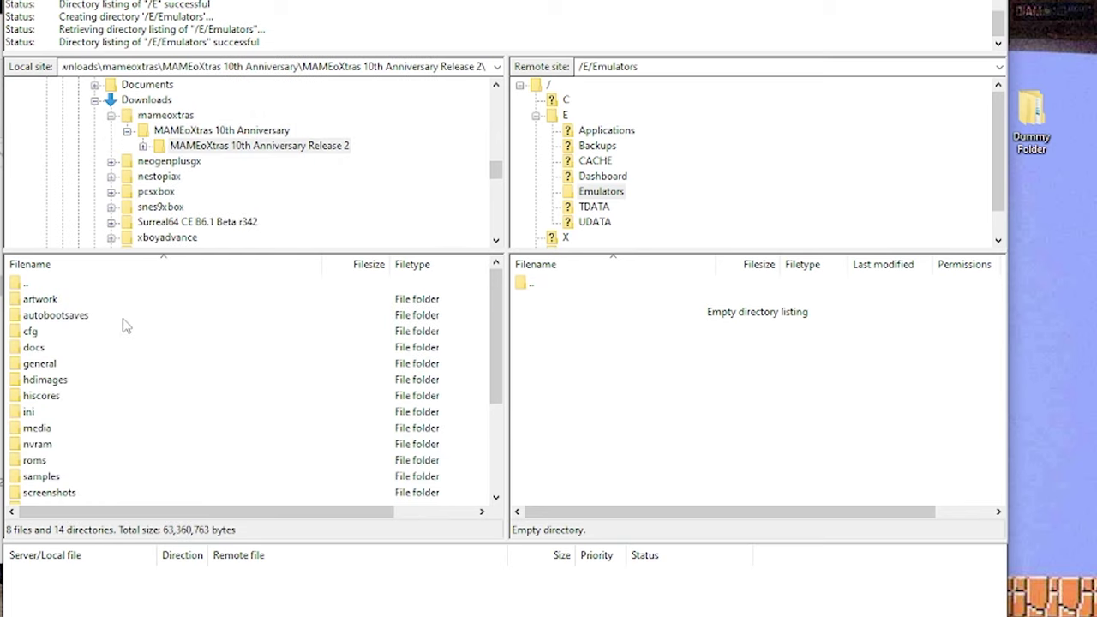
{"action": "double_click", "coordinate": [42, 286]}
{"action": "right_click", "coordinate": [135, 302]}
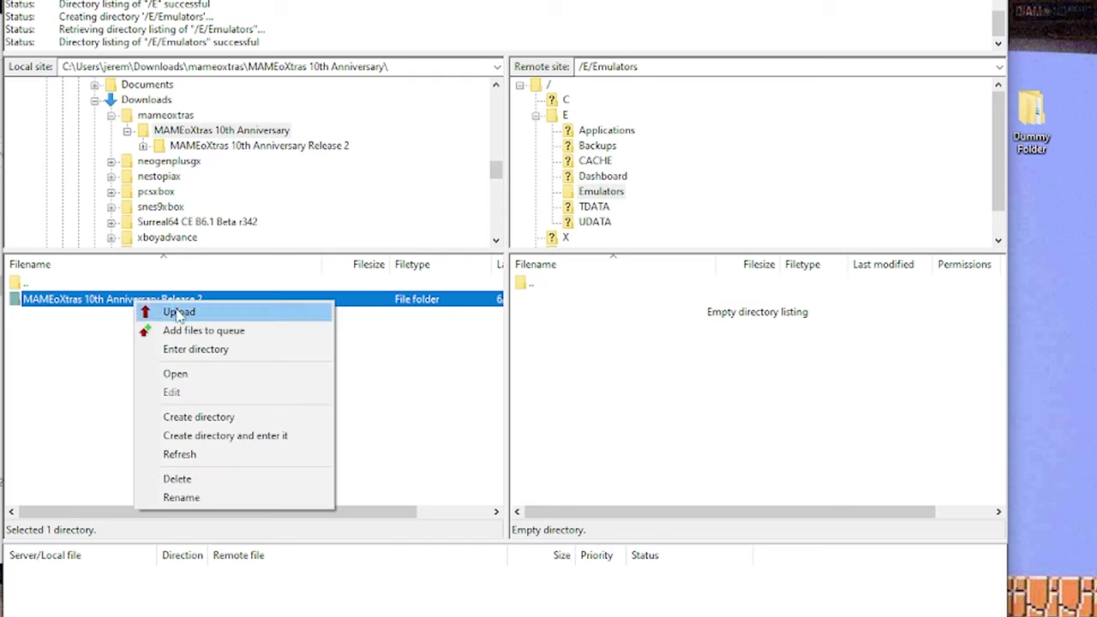
{"action": "left_click", "coordinate": [178, 312]}
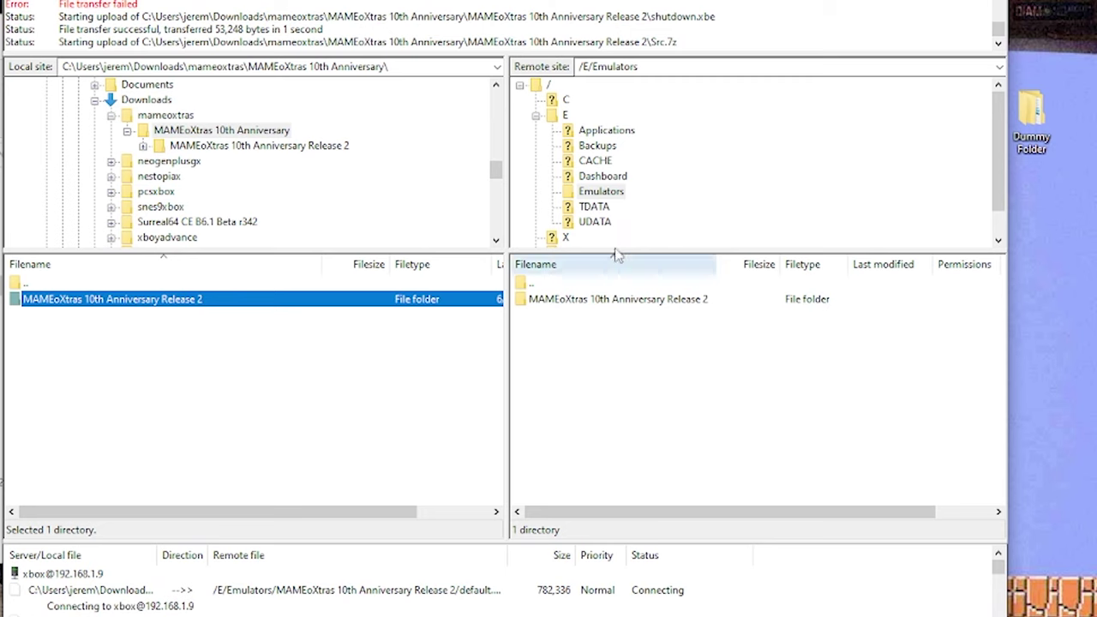
- Browse locally into neogenplusgx > NeoGensPlusGX_v1b10
{"action": "left_click", "coordinate": [111, 115]}
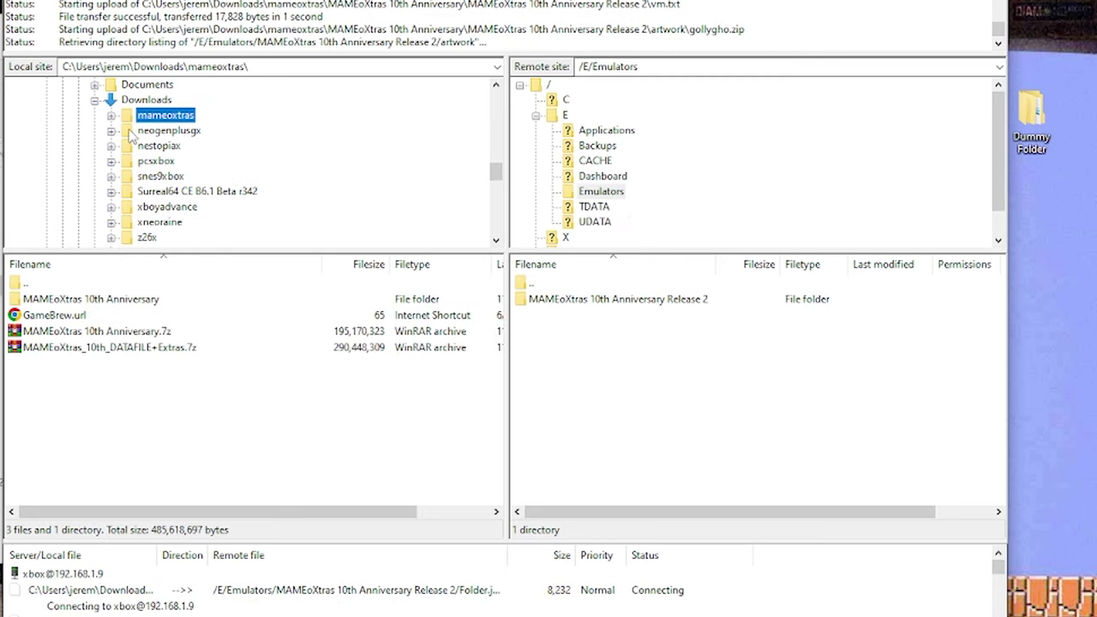
{"action": "left_click", "coordinate": [129, 132]}
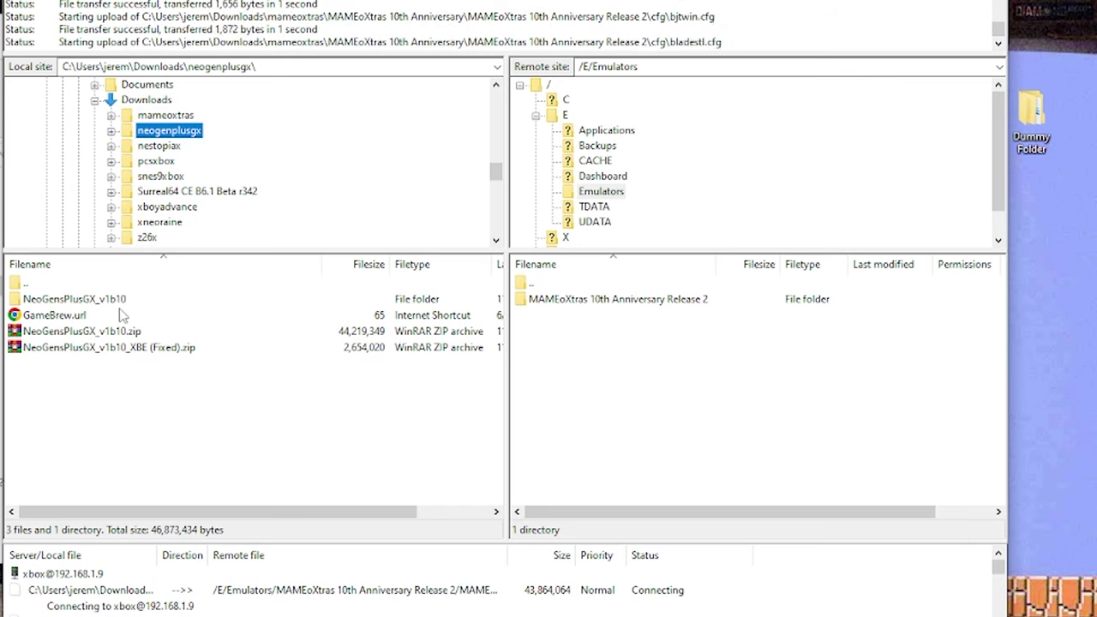
{"action": "double_click", "coordinate": [20, 301]}
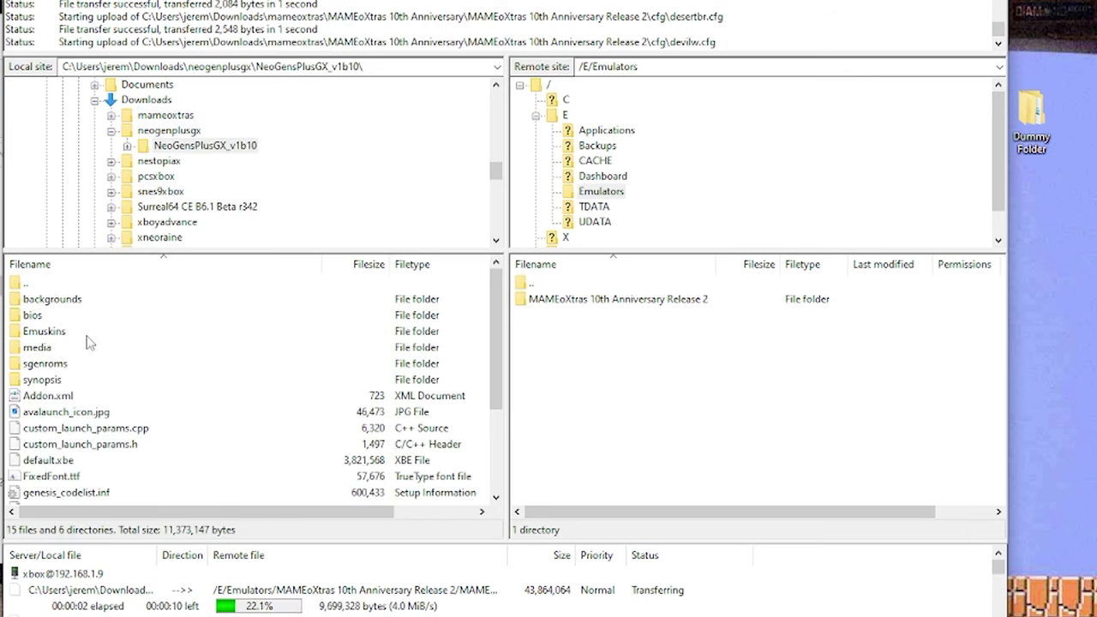
- Upload the NeoGensPlusGX_v1b10 folder to /E/Emulators
{"action": "scroll", "coordinate": [98, 341], "scroll_direction": "down", "scroll_amount": 1}
{"action": "scroll", "coordinate": [110, 445], "scroll_direction": "down", "scroll_amount": 2}
{"action": "scroll", "coordinate": [113, 429], "scroll_direction": "up", "scroll_amount": 3}
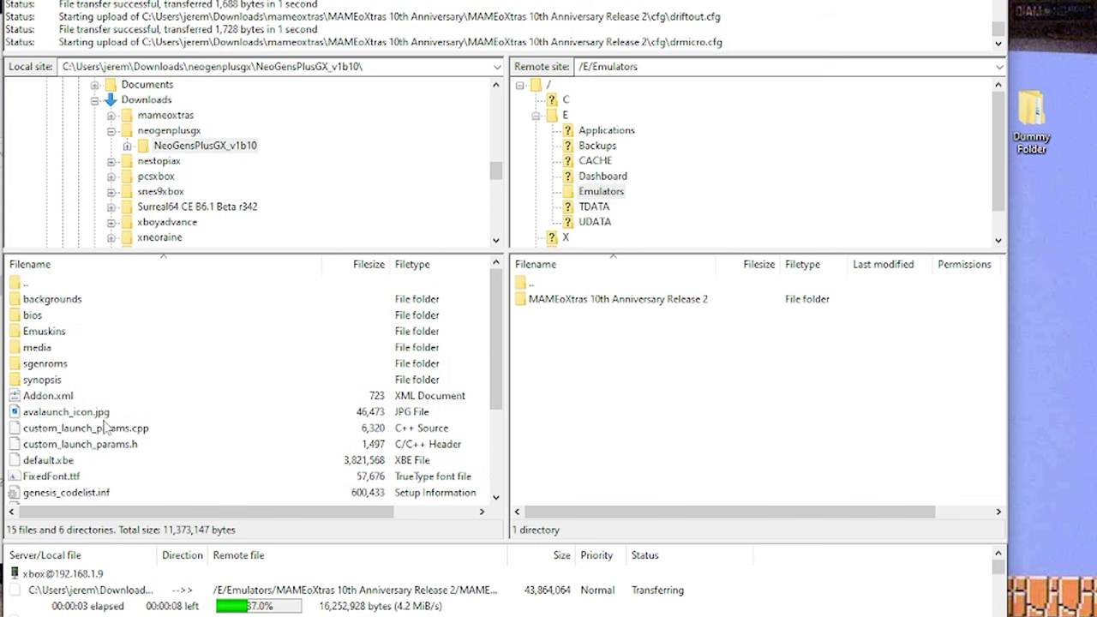
{"action": "left_click", "coordinate": [60, 365]}
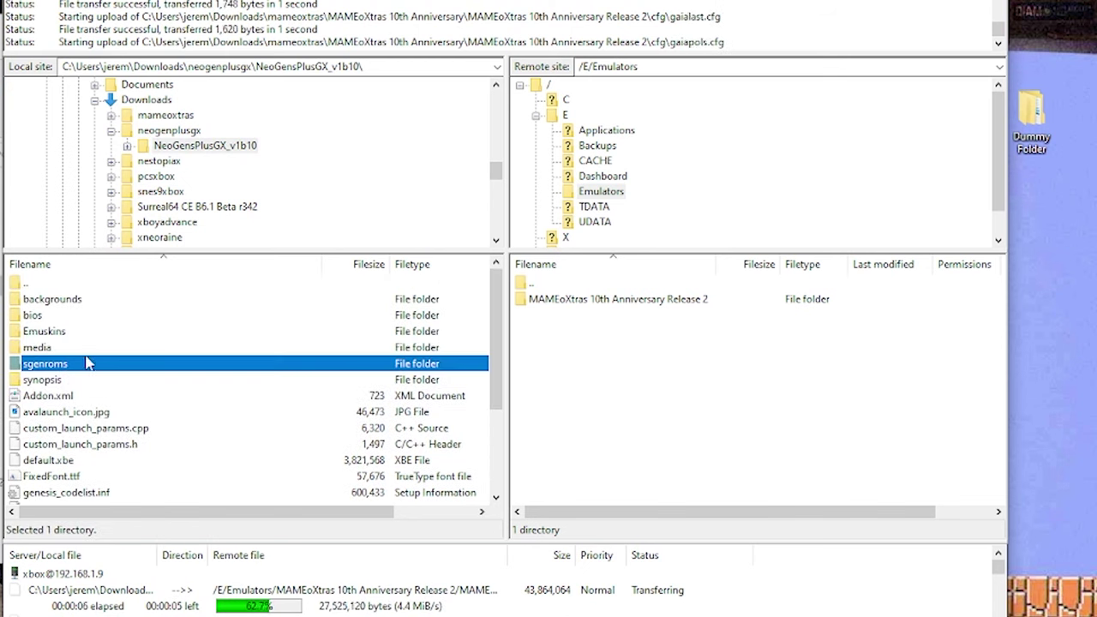
{"action": "double_click", "coordinate": [43, 285]}
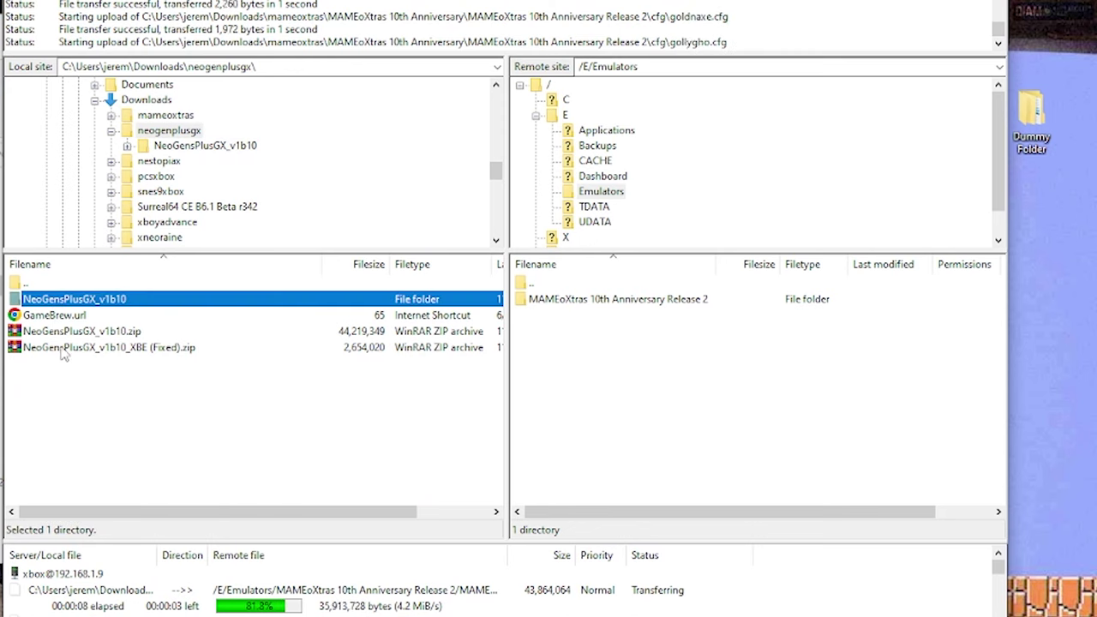
{"action": "right_click", "coordinate": [56, 301]}
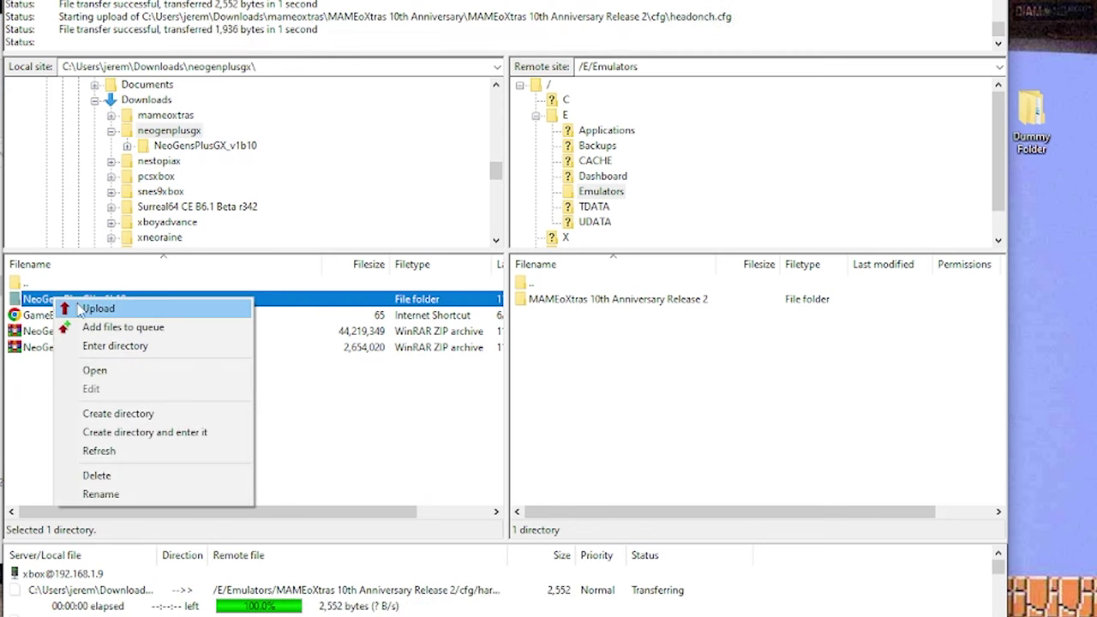
{"action": "left_click", "coordinate": [85, 309]}
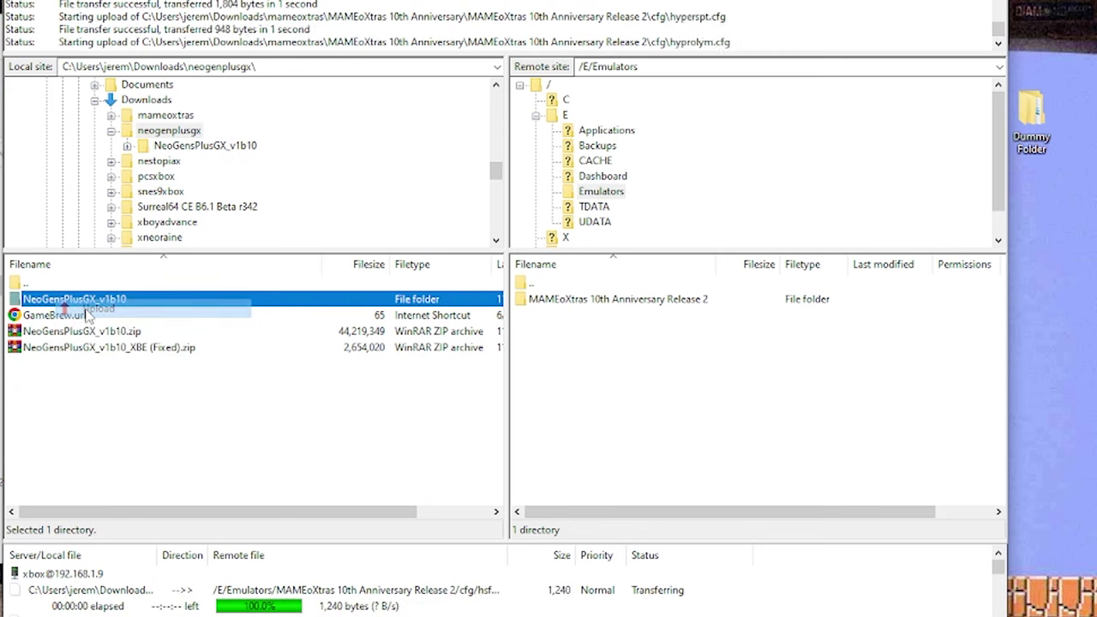
- Upload the NestopiaX 21 folder from nestopiax to the Xbox
{"action": "left_click", "coordinate": [111, 131]}
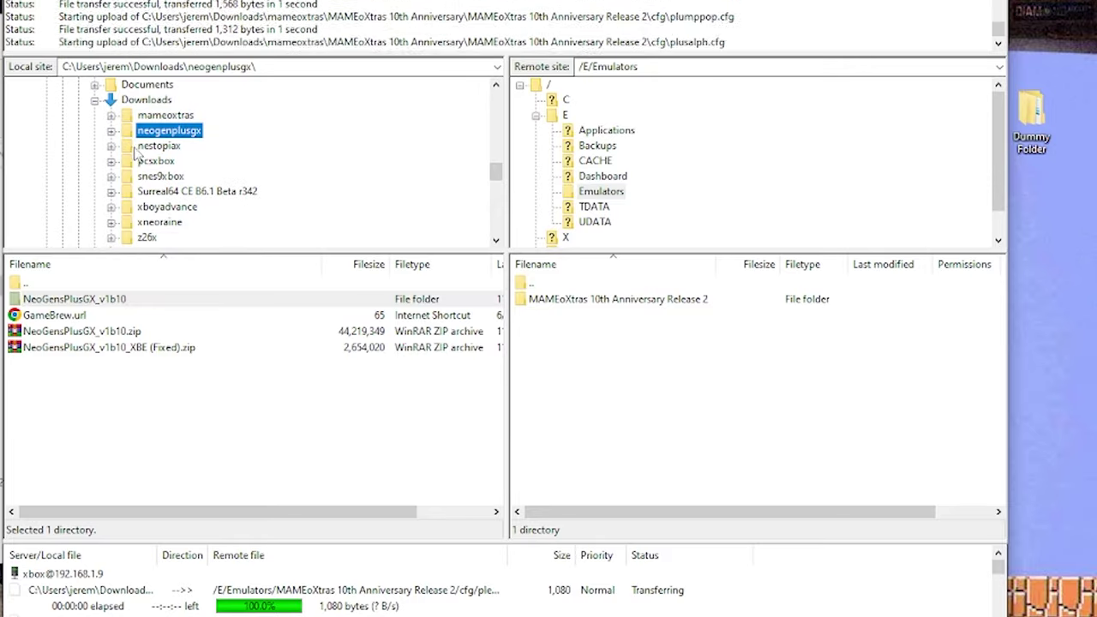
{"action": "left_click", "coordinate": [126, 147]}
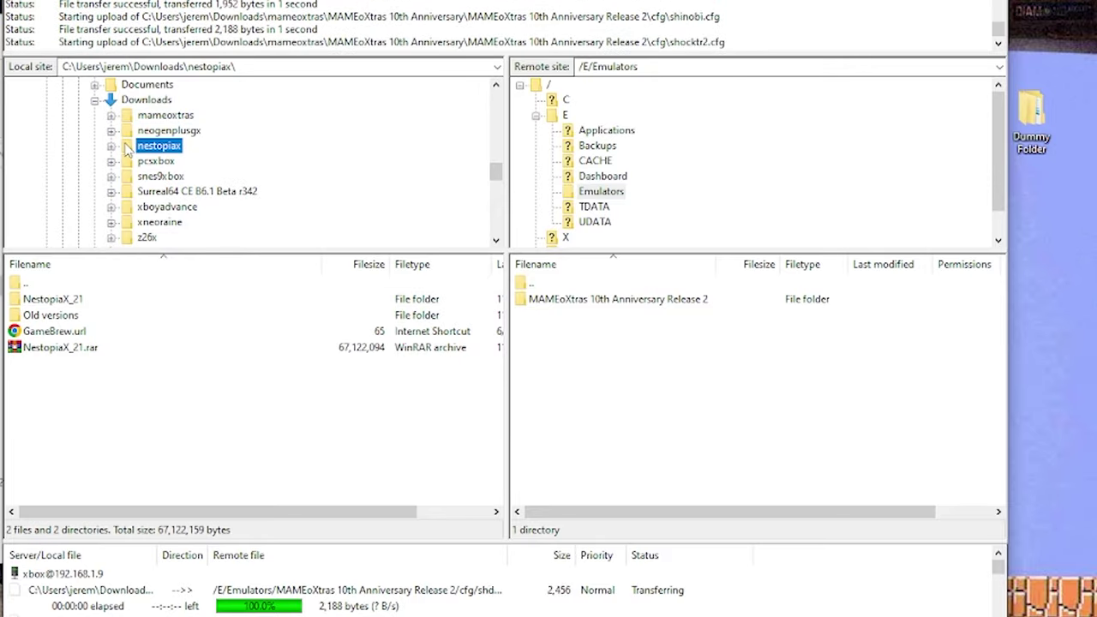
{"action": "double_click", "coordinate": [45, 302]}
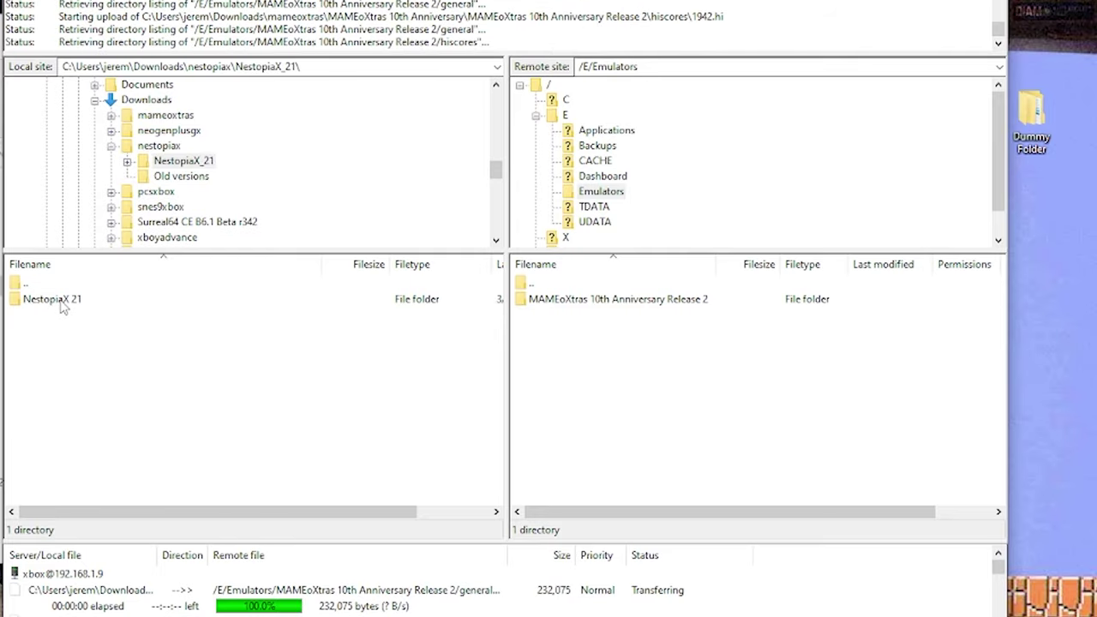
{"action": "left_click", "coordinate": [63, 304]}
{"action": "double_click", "coordinate": [62, 304]}
{"action": "double_click", "coordinate": [50, 285]}
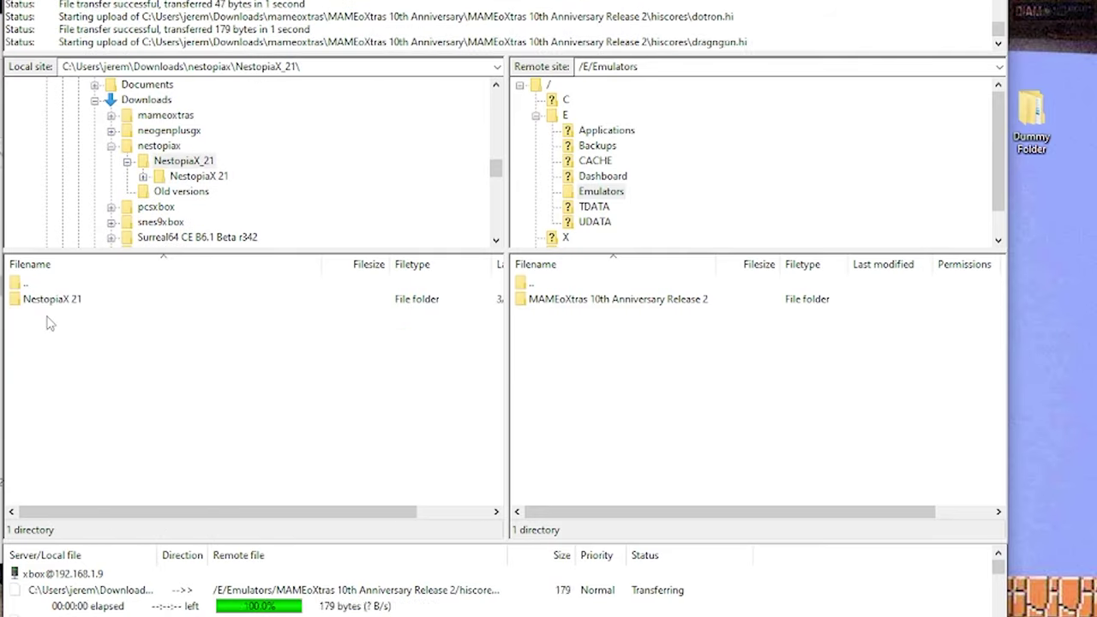
{"action": "right_click", "coordinate": [48, 300]}
{"action": "left_click", "coordinate": [85, 311]}
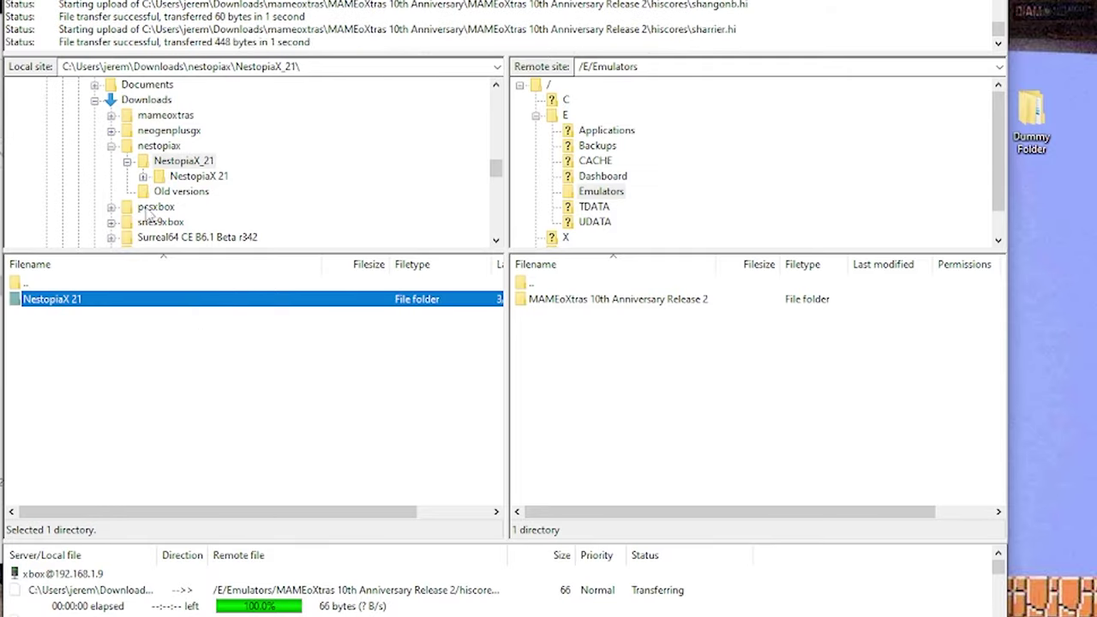
- Upload the PcsXbox_V23 folder from pcsxbox to the Xbox
{"action": "left_click", "coordinate": [112, 148]}
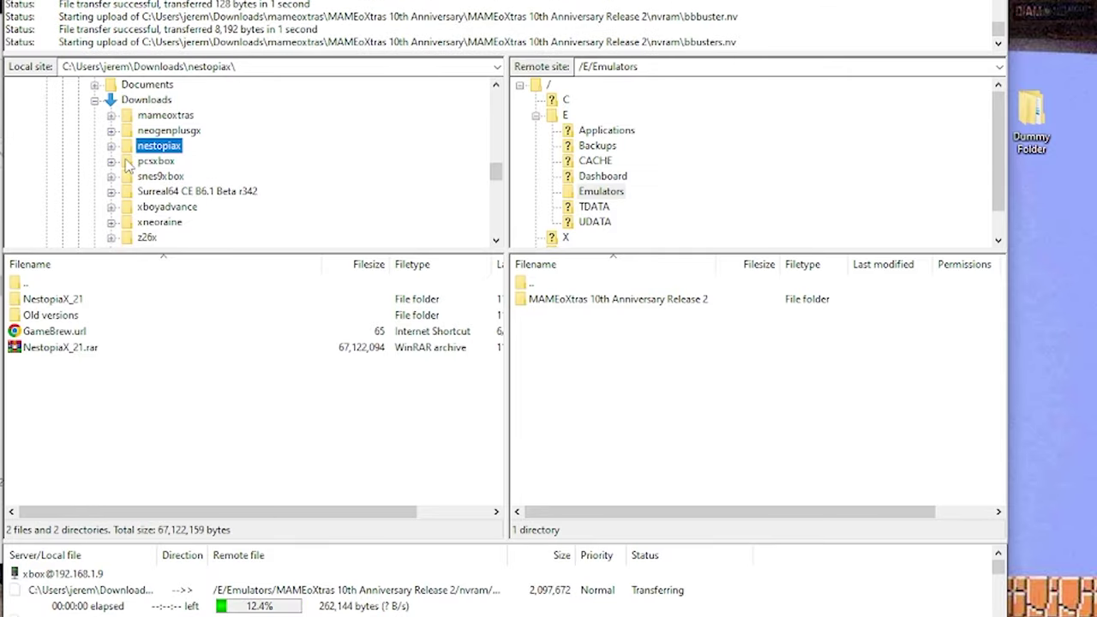
{"action": "left_click", "coordinate": [128, 163]}
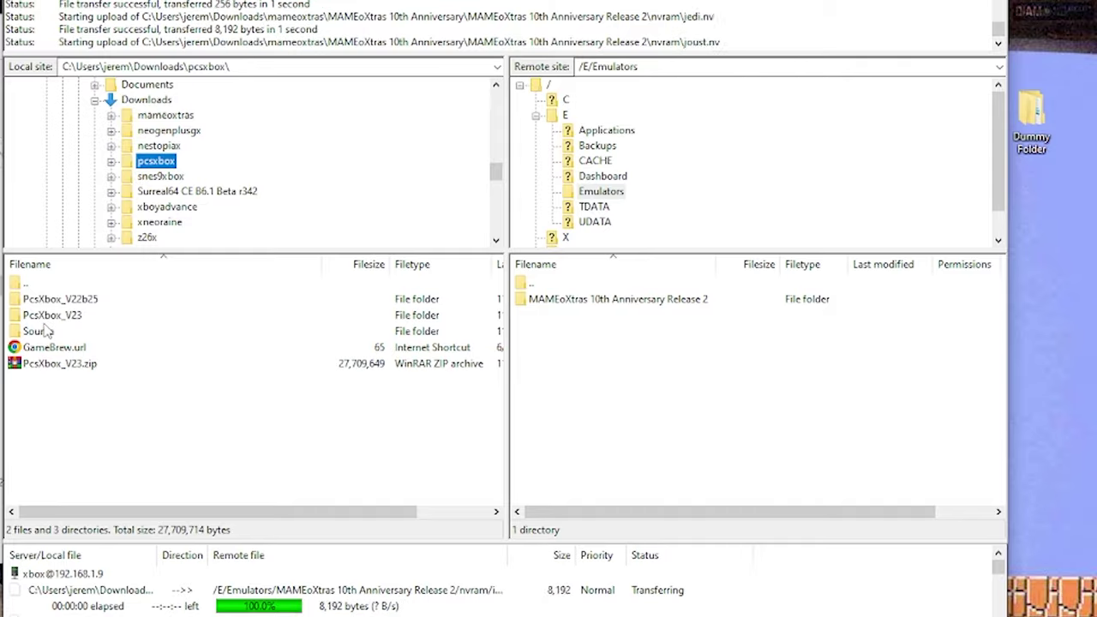
{"action": "double_click", "coordinate": [50, 316]}
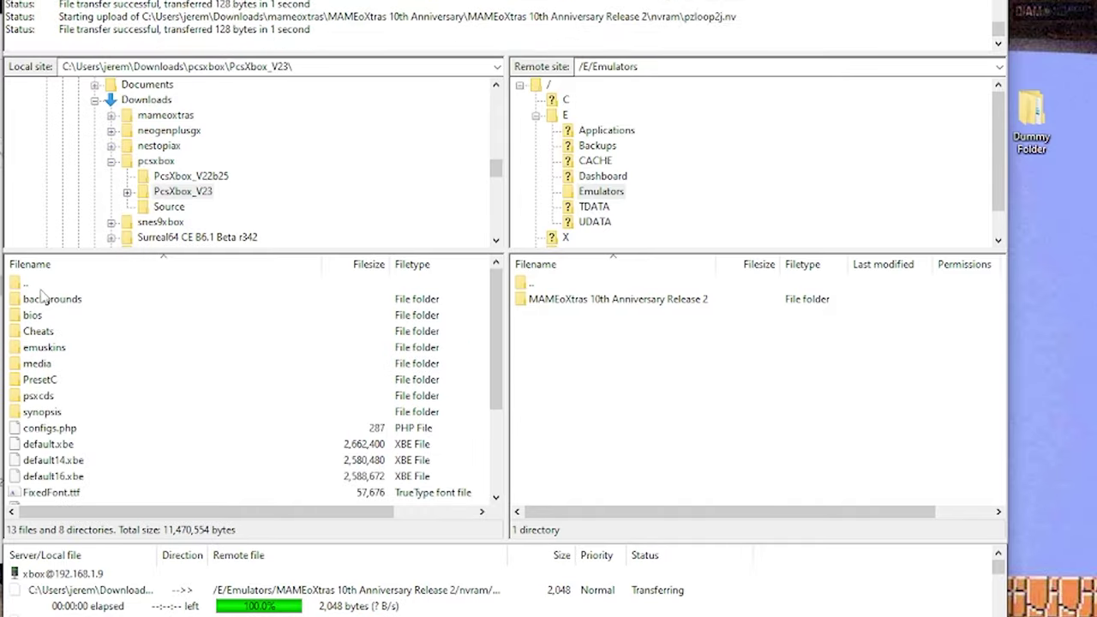
{"action": "double_click", "coordinate": [48, 288]}
{"action": "left_click", "coordinate": [49, 315]}
{"action": "right_click", "coordinate": [49, 317]}
{"action": "key", "text": "Escape"}
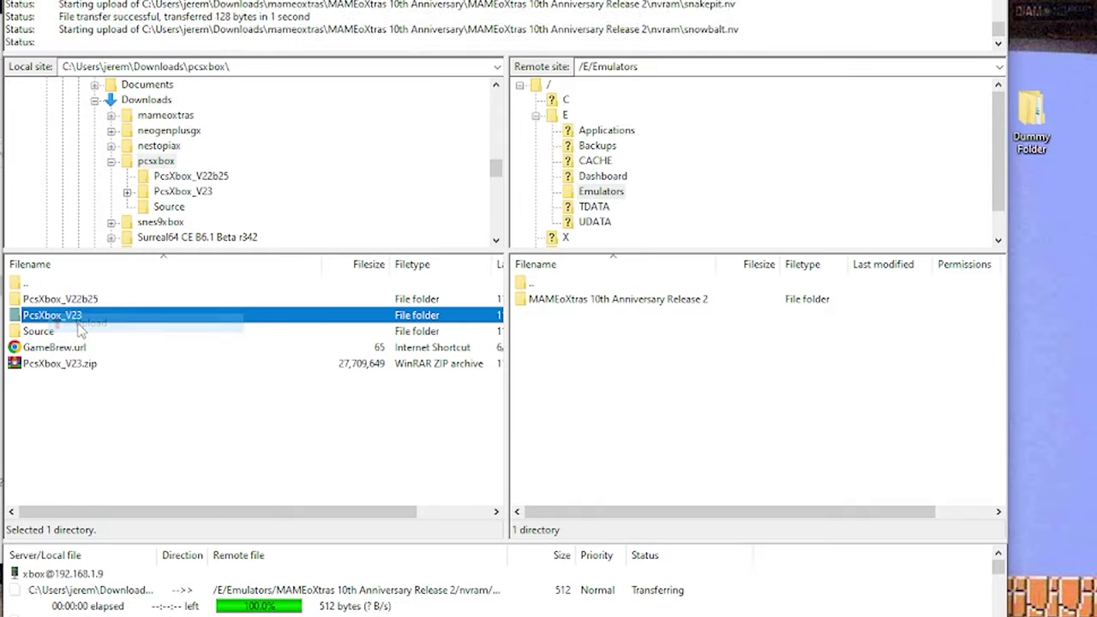
{"action": "left_click", "coordinate": [112, 162]}
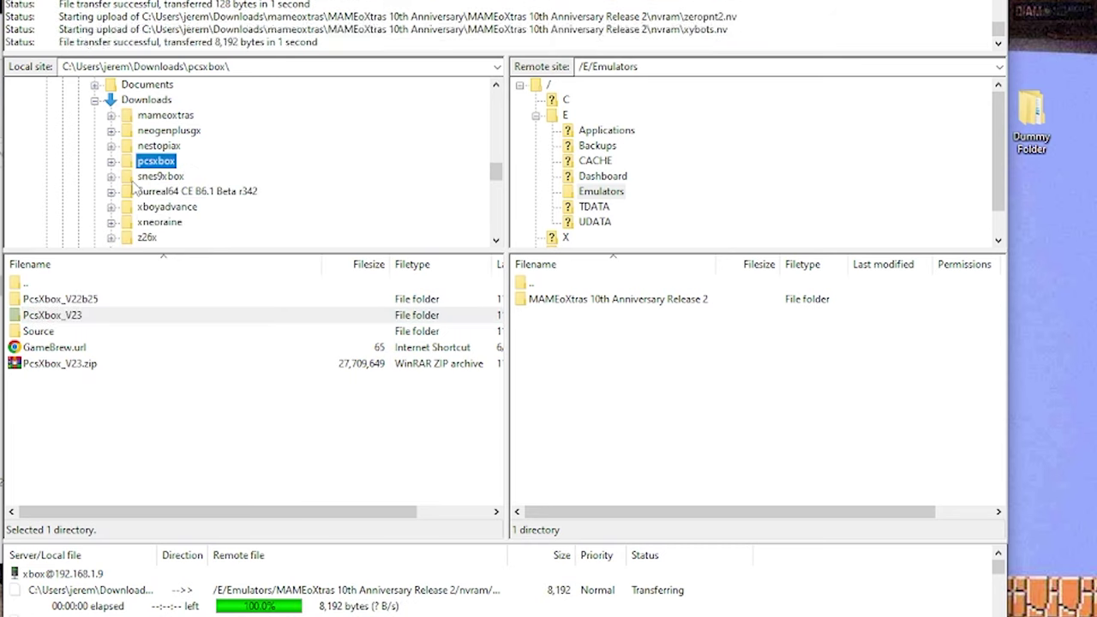
- Upload Snes9xbox_V6 from snes9xbox's Old versions folder to /E/Emulators
{"action": "left_click", "coordinate": [156, 176]}
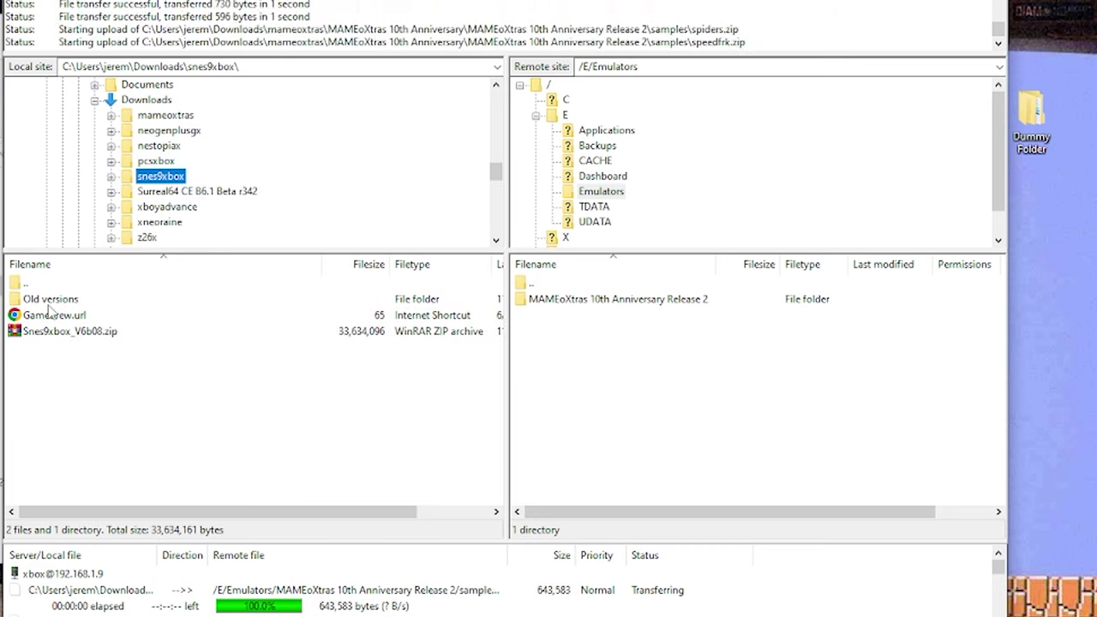
{"action": "double_click", "coordinate": [48, 300]}
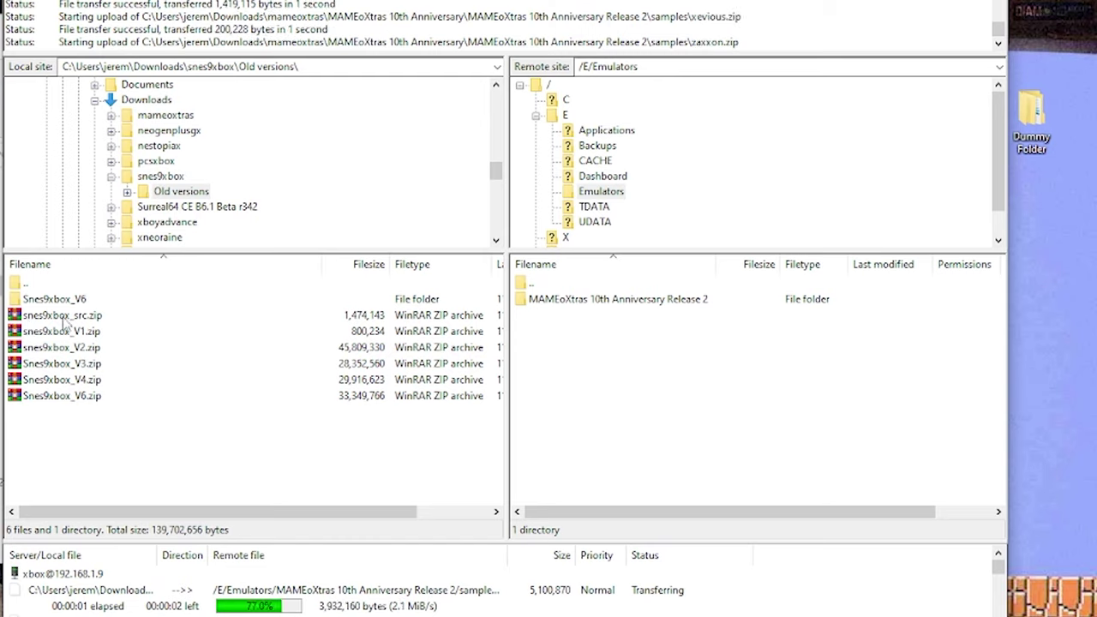
{"action": "left_click", "coordinate": [64, 301]}
{"action": "double_click", "coordinate": [66, 302]}
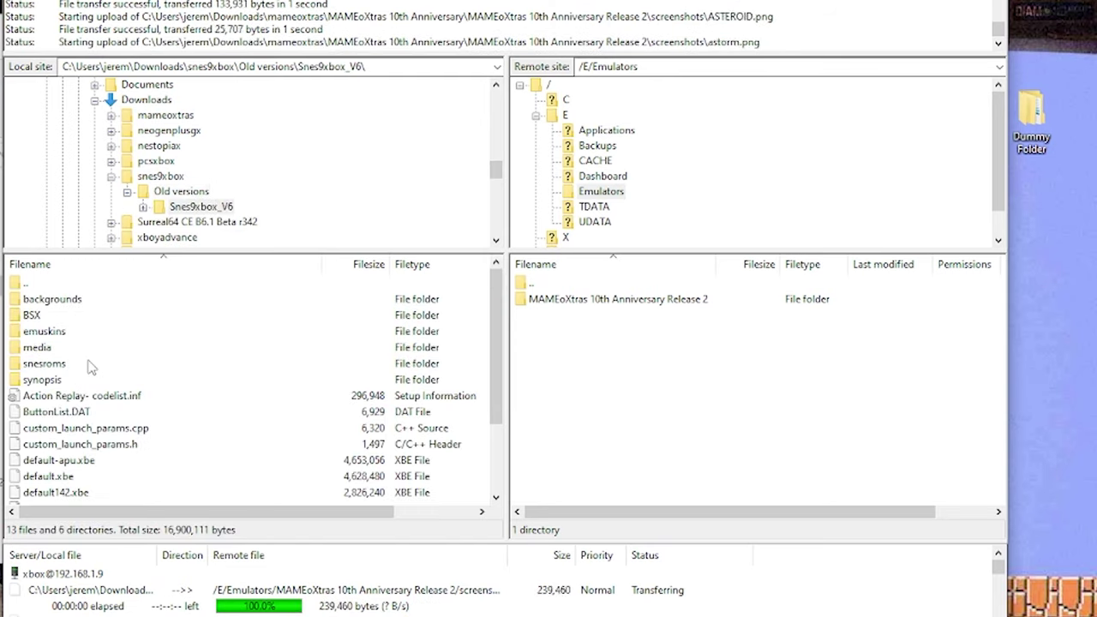
{"action": "double_click", "coordinate": [47, 288]}
{"action": "left_click", "coordinate": [49, 299]}
{"action": "right_click", "coordinate": [49, 299]}
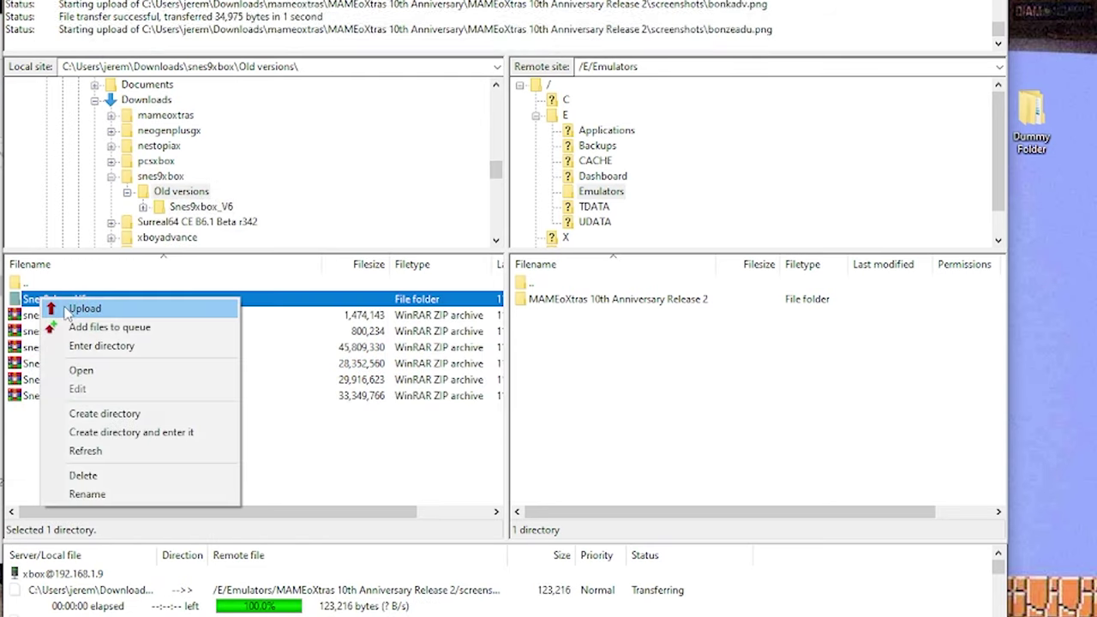
{"action": "left_click", "coordinate": [86, 306]}
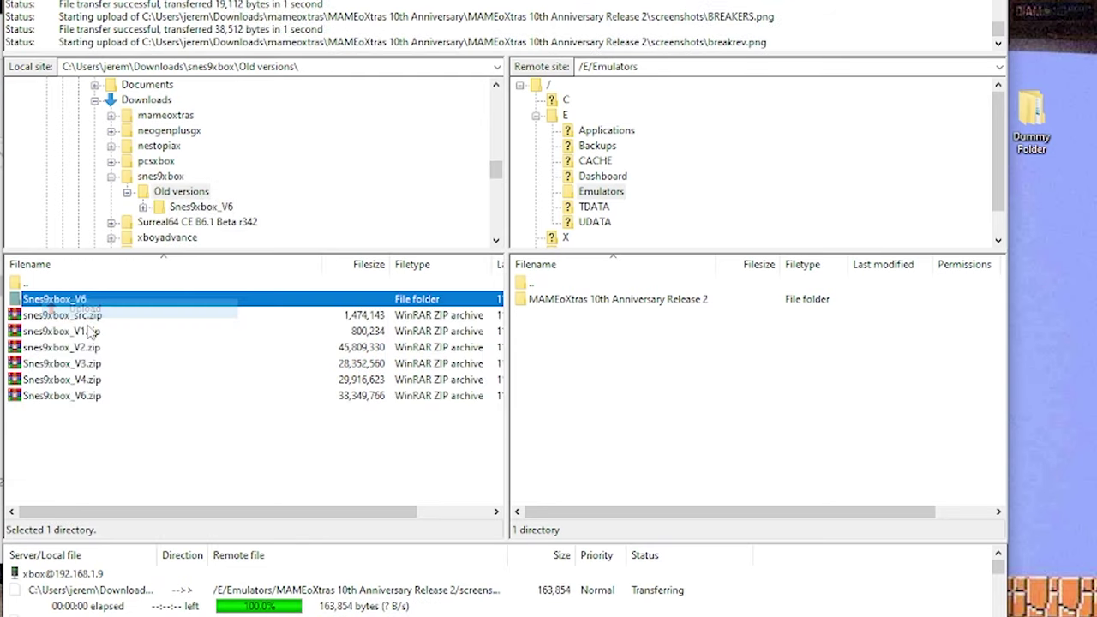
- Upload the inner Surreal64 CE B6.1 Beta r342 folder to the Xbox
{"action": "left_click", "coordinate": [112, 176]}
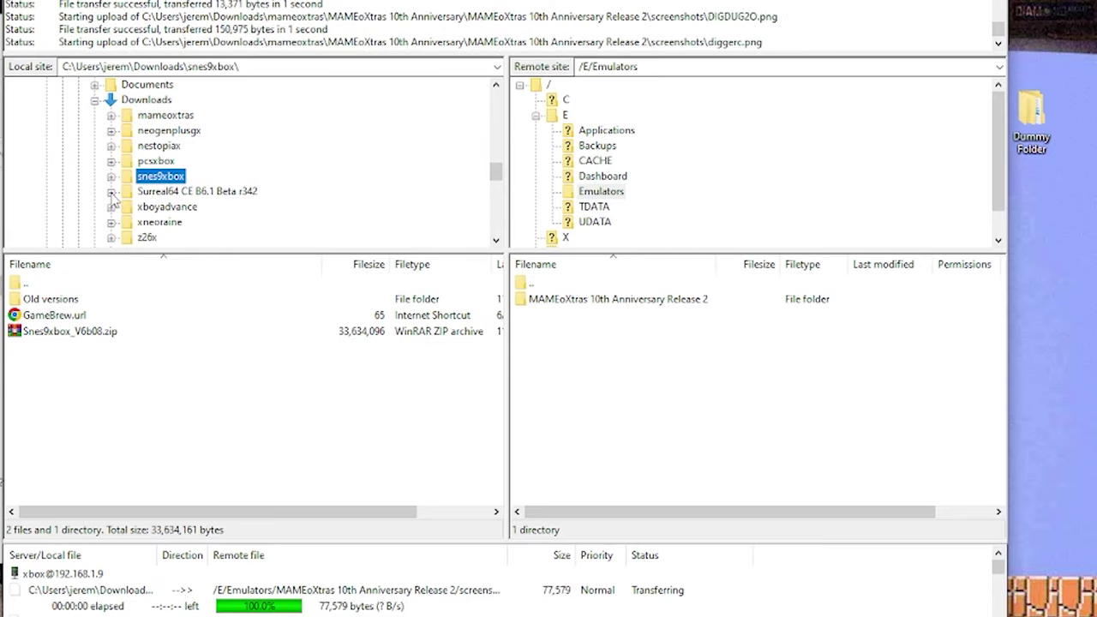
{"action": "left_click", "coordinate": [111, 192]}
{"action": "left_click", "coordinate": [154, 191]}
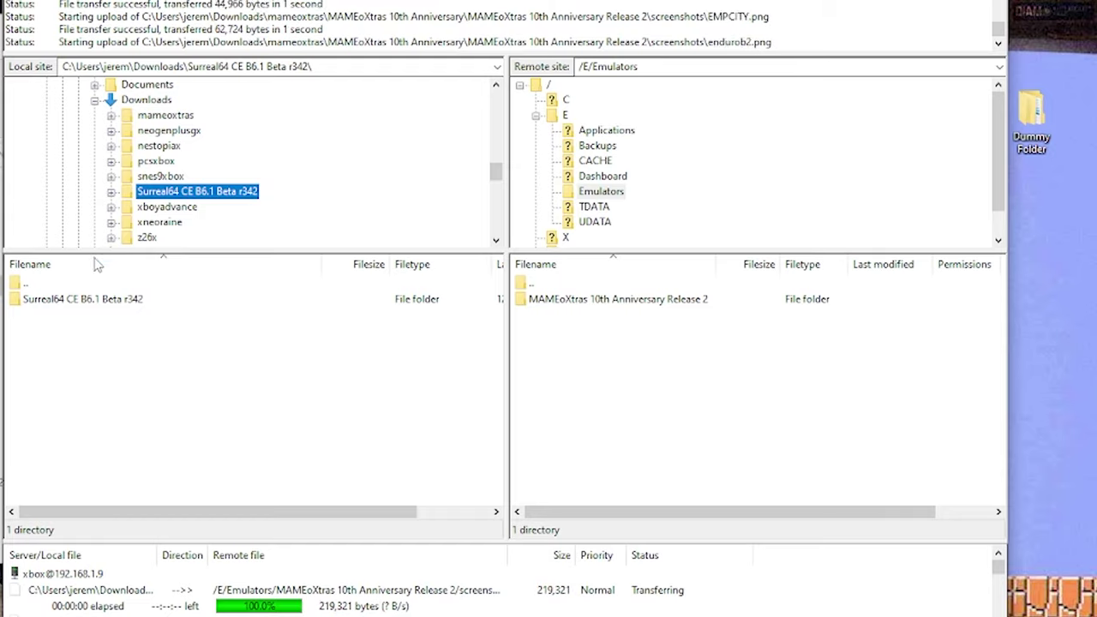
{"action": "double_click", "coordinate": [60, 298]}
{"action": "double_click", "coordinate": [34, 284]}
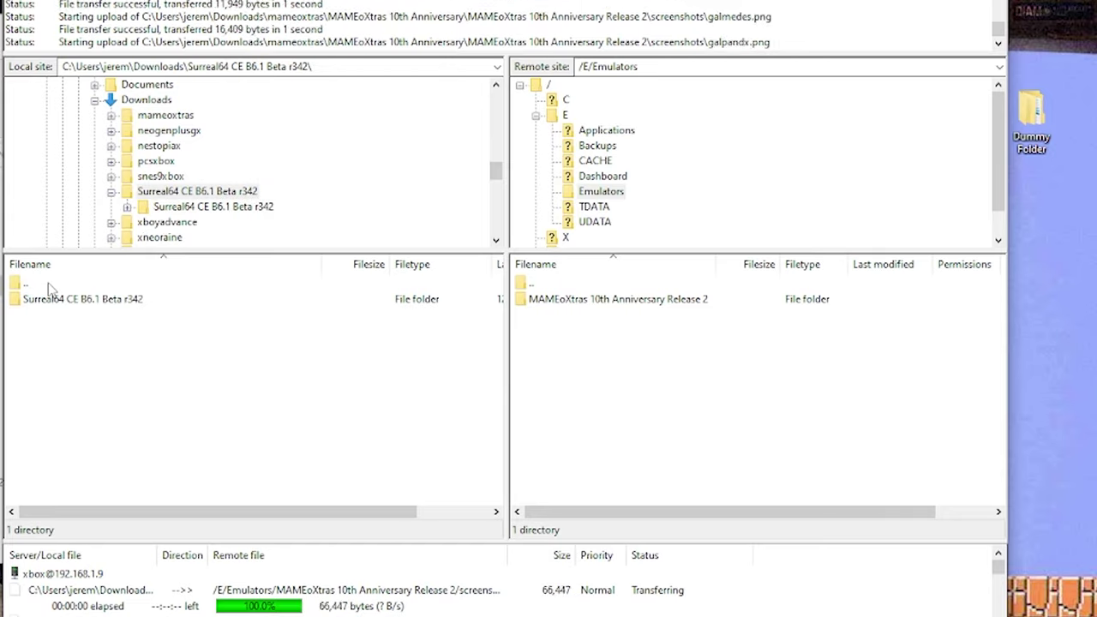
{"action": "left_click", "coordinate": [56, 300]}
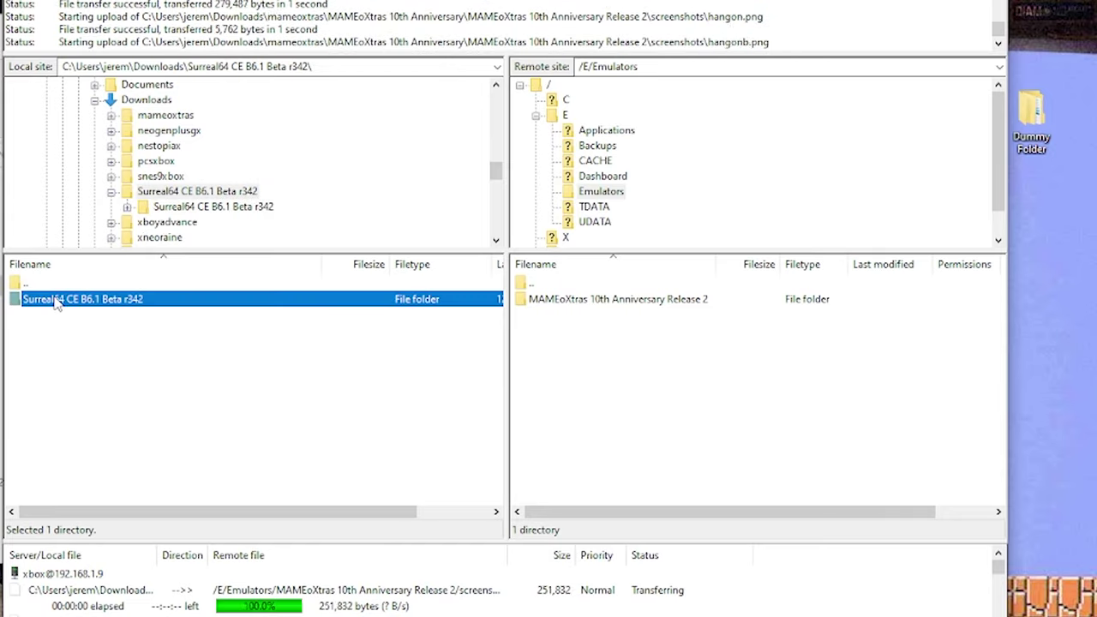
{"action": "right_click", "coordinate": [55, 296]}
{"action": "key", "text": "Escape"}
- Upload the Xboyadvance_v25b1 folder to the Xbox
{"action": "left_click", "coordinate": [111, 192]}
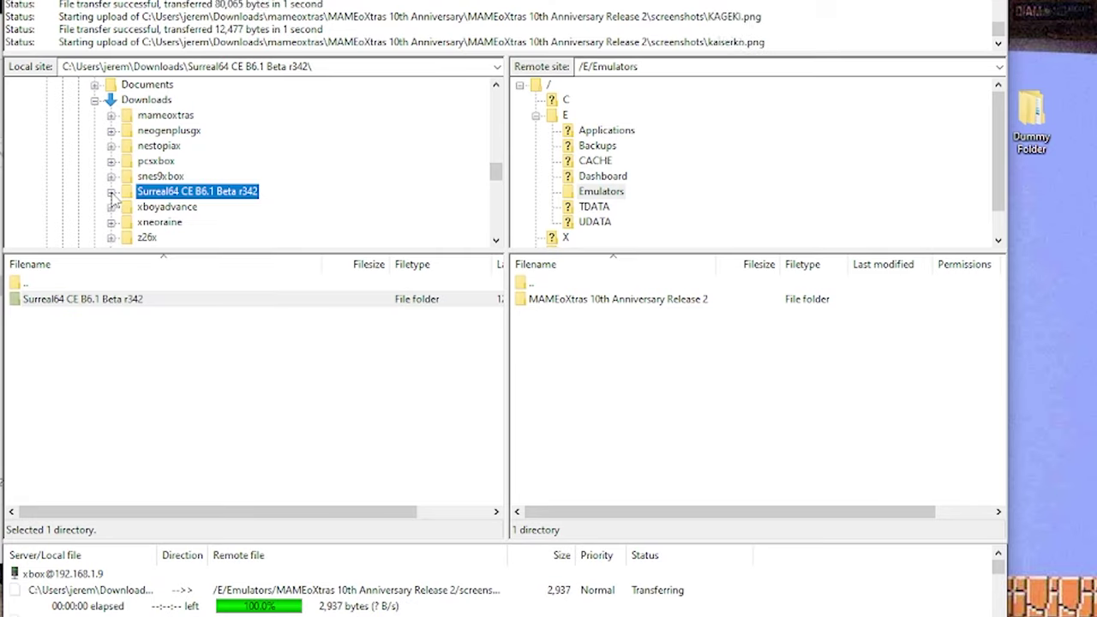
{"action": "left_click", "coordinate": [130, 208]}
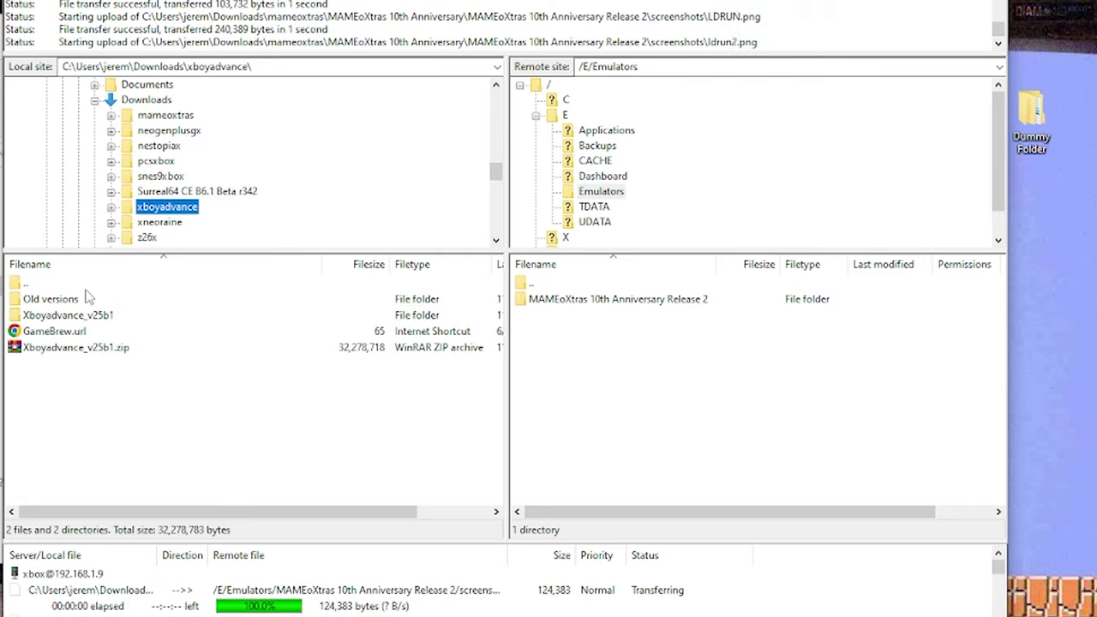
{"action": "double_click", "coordinate": [74, 317]}
{"action": "double_click", "coordinate": [58, 286]}
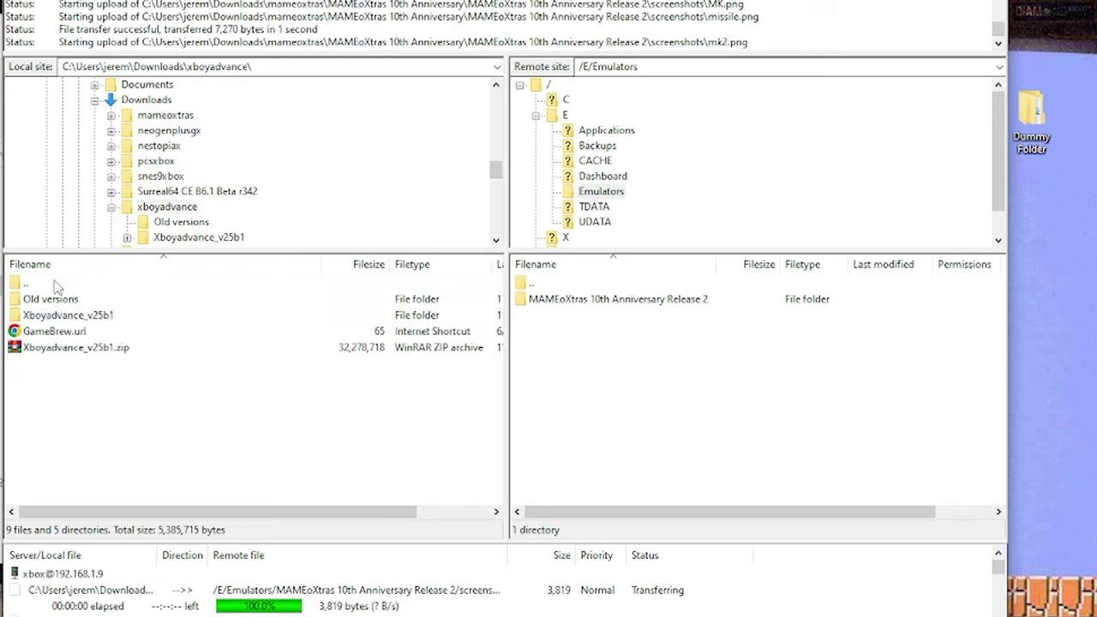
{"action": "left_click", "coordinate": [62, 316]}
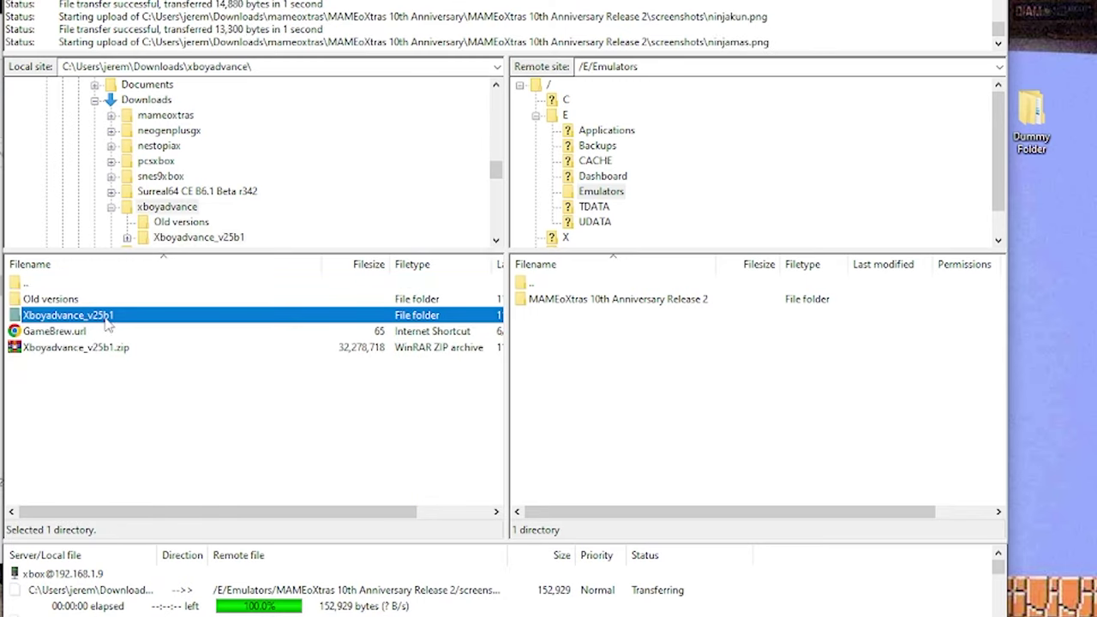
{"action": "right_click", "coordinate": [79, 316]}
{"action": "left_click", "coordinate": [120, 327]}
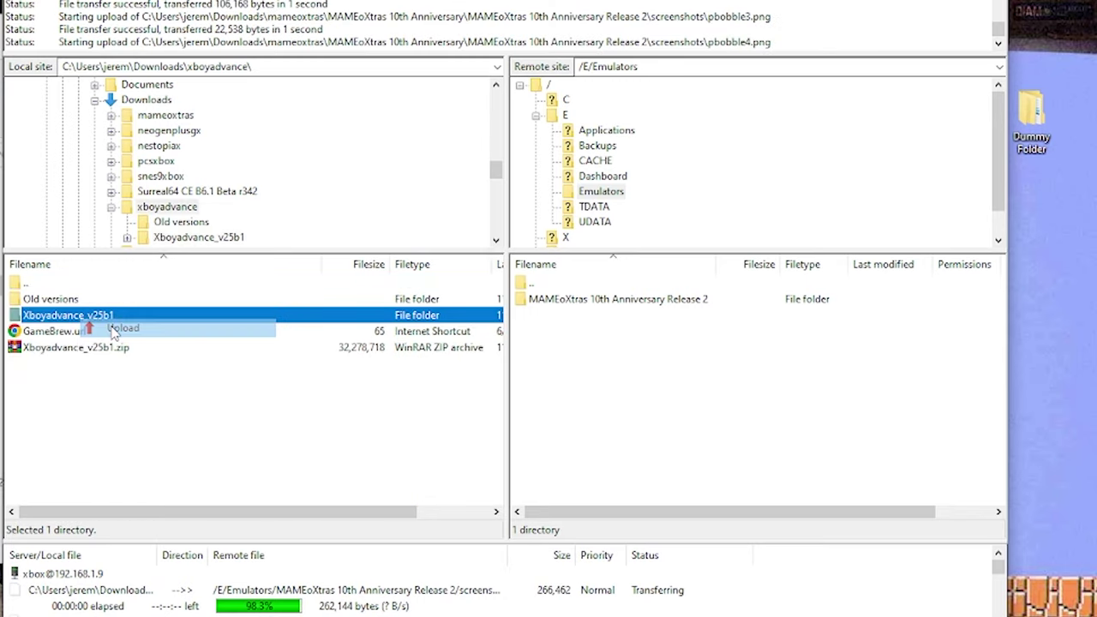
- Upload the xNeoRaine folder to the Xbox
{"action": "left_click", "coordinate": [110, 207]}
{"action": "scroll", "coordinate": [170, 156], "scroll_direction": "down", "scroll_amount": 1}
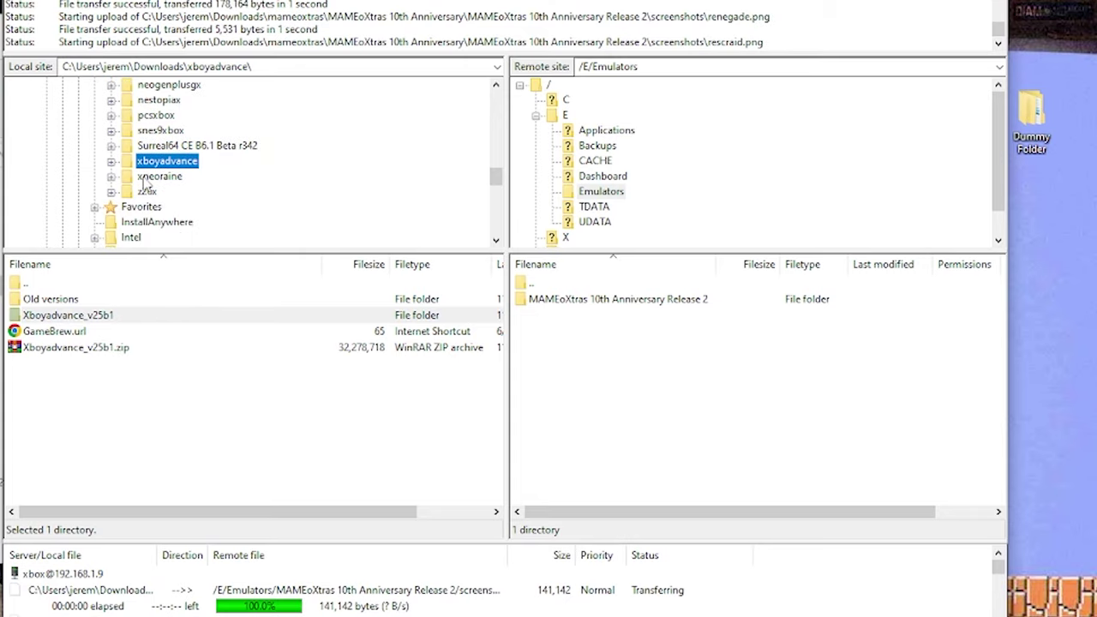
{"action": "left_click", "coordinate": [151, 177]}
{"action": "double_click", "coordinate": [62, 300]}
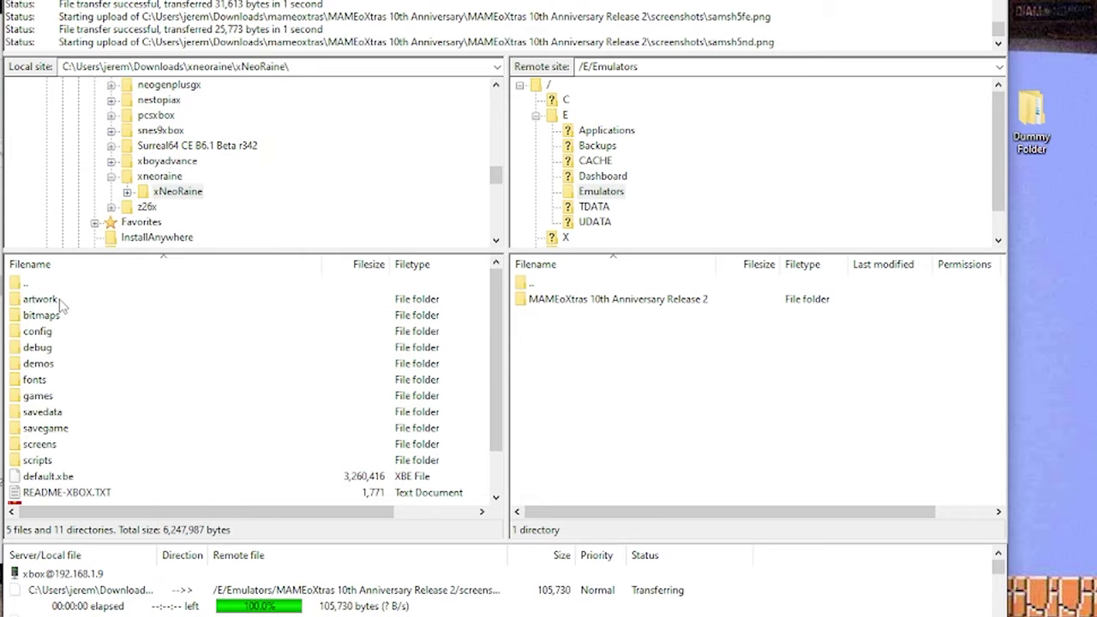
{"action": "double_click", "coordinate": [52, 283]}
{"action": "left_click", "coordinate": [56, 299]}
{"action": "right_click", "coordinate": [65, 300]}
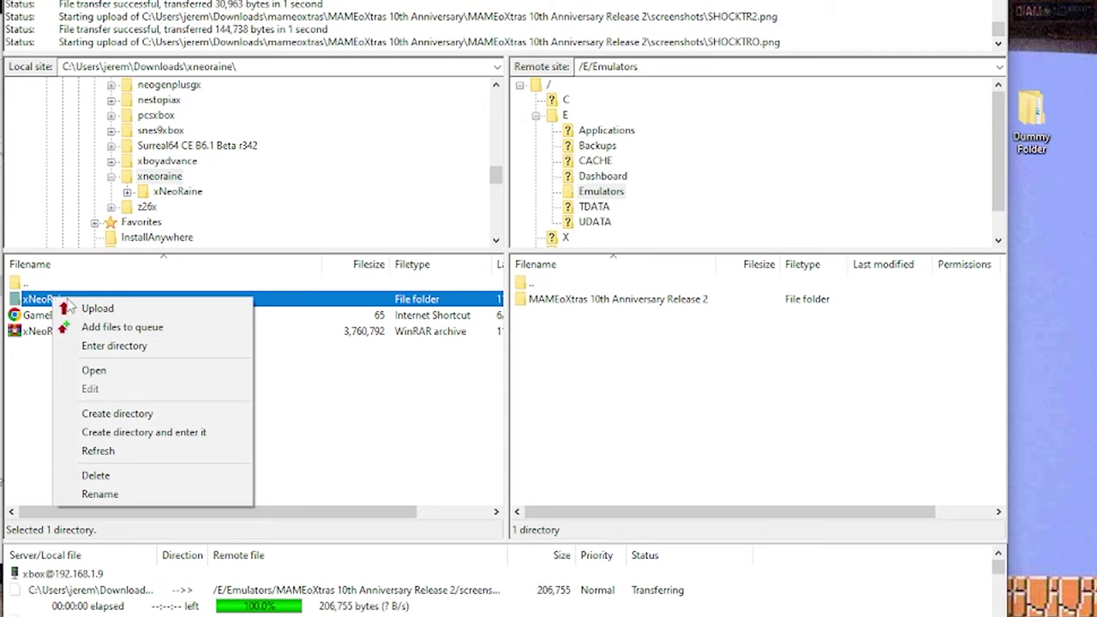
{"action": "key", "text": "Escape"}
- Upload the Z26x_v7b03 folder to the Xbox
{"action": "left_click", "coordinate": [111, 176]}
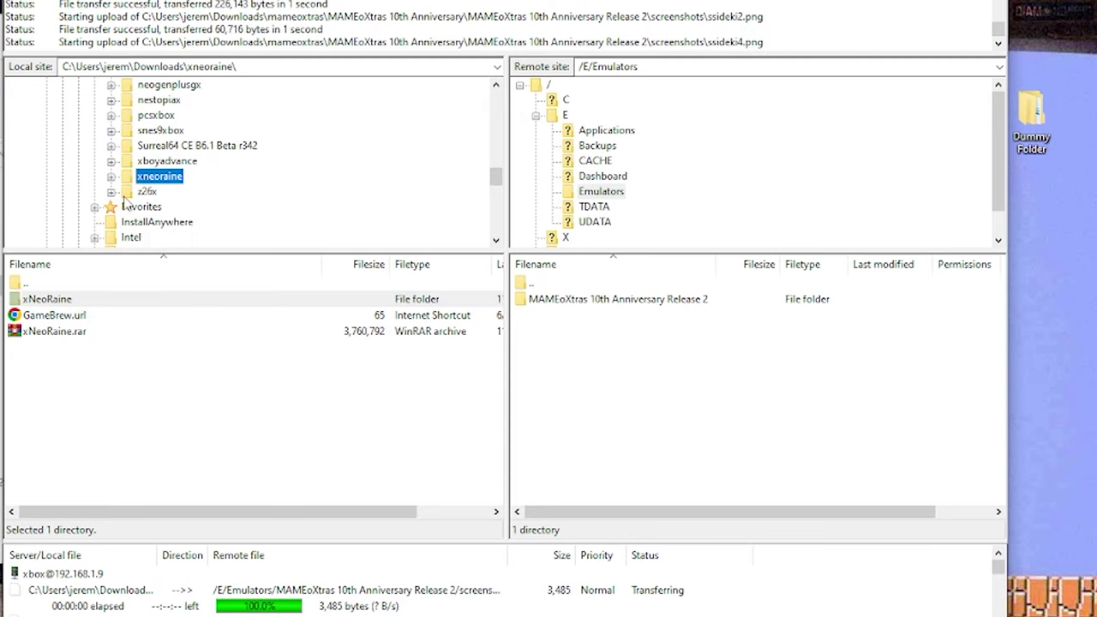
{"action": "left_click", "coordinate": [131, 192]}
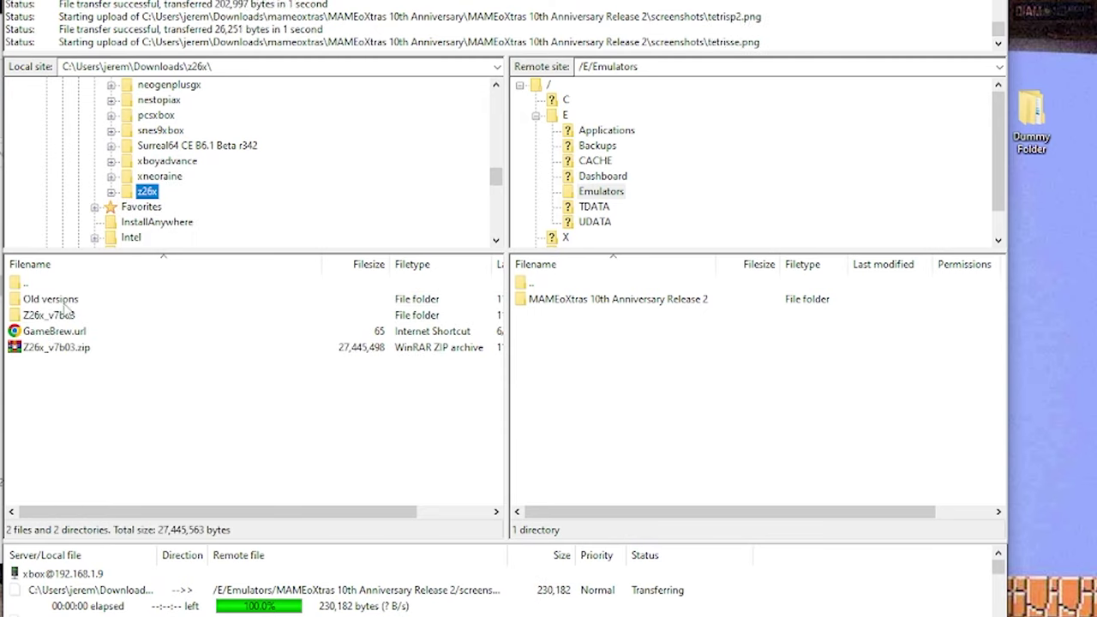
{"action": "double_click", "coordinate": [58, 315]}
{"action": "double_click", "coordinate": [51, 282]}
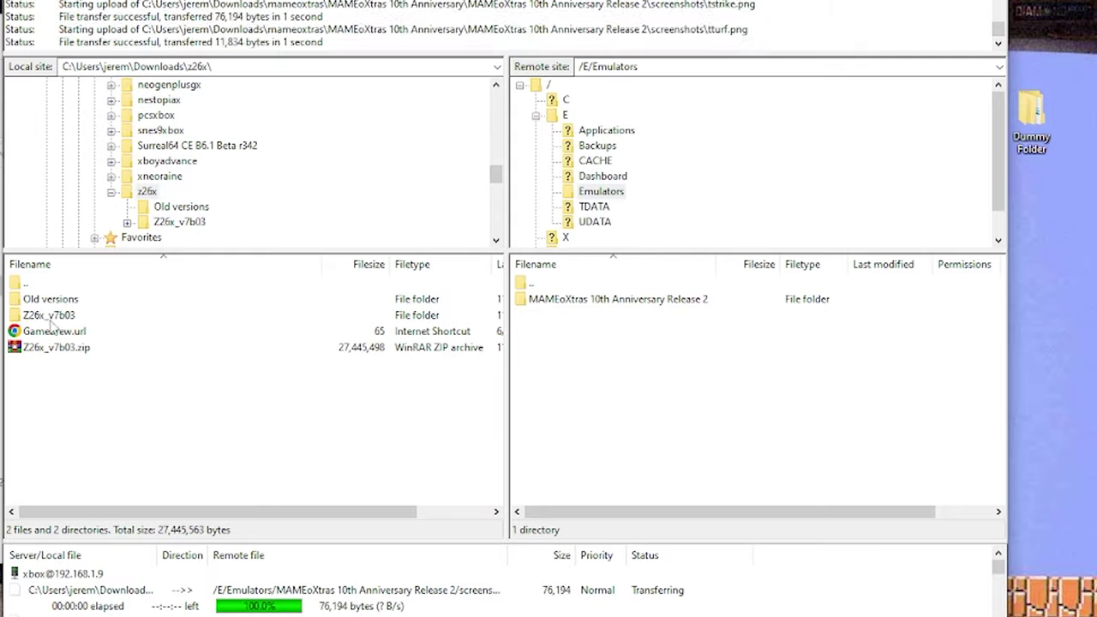
{"action": "right_click", "coordinate": [53, 317]}
{"action": "left_click", "coordinate": [91, 323]}
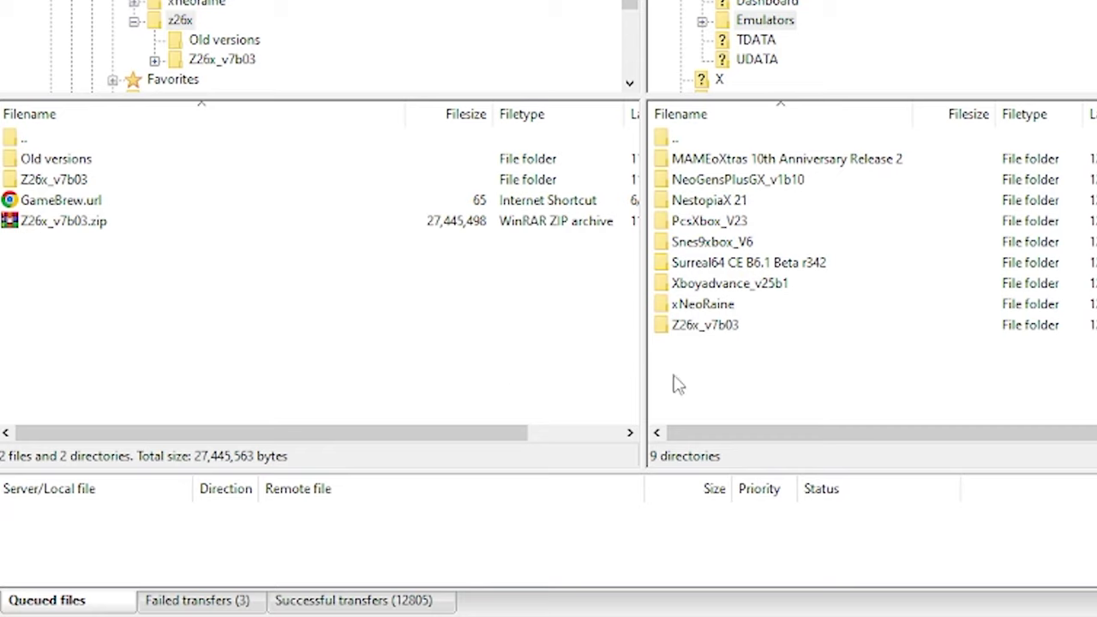
- Step through the uploaded folders in /E/Emulators, from MAMEoXtras 10th Anniversary Release 2 downward
{"action": "left_click", "coordinate": [690, 163]}
{"action": "left_click", "coordinate": [690, 180]}
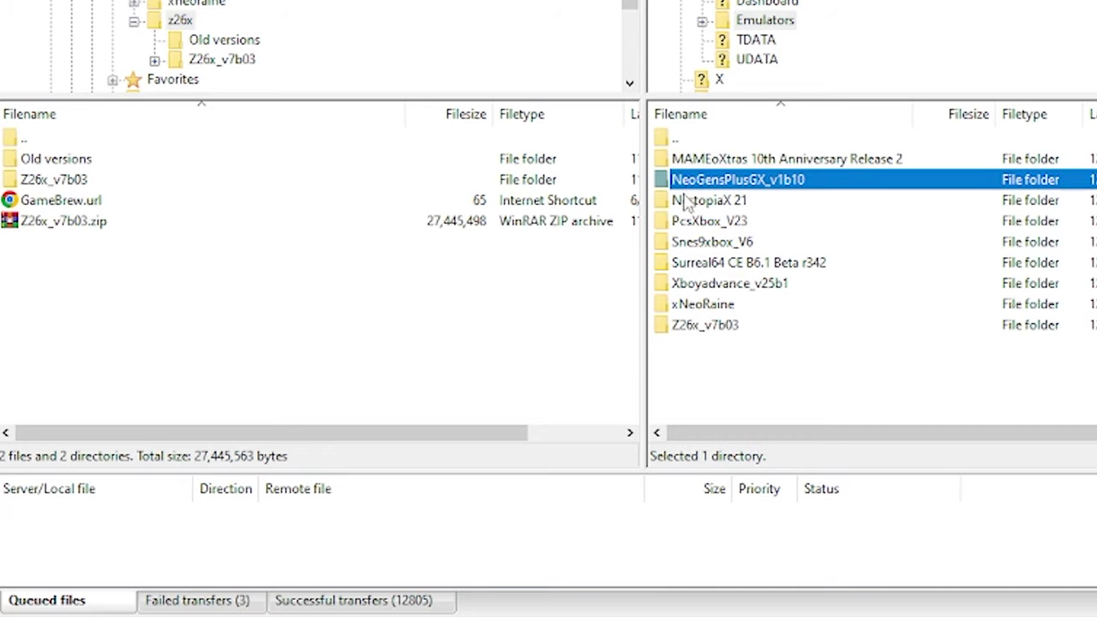
{"action": "left_click", "coordinate": [683, 201]}
{"action": "left_click", "coordinate": [686, 221]}
{"action": "left_click", "coordinate": [694, 244]}
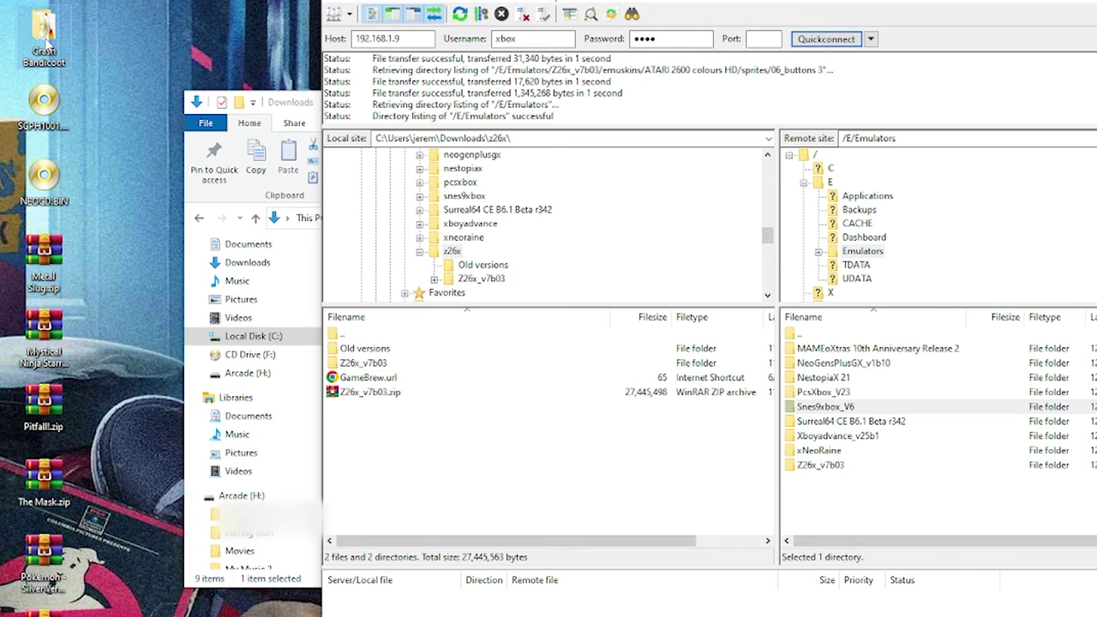
{"action": "left_click", "coordinate": [45, 36]}
- Upload the desktop Crash Bandicoot folder into PcsXbox_V23/psxcds on the Xbox
{"action": "left_click", "coordinate": [821, 392]}
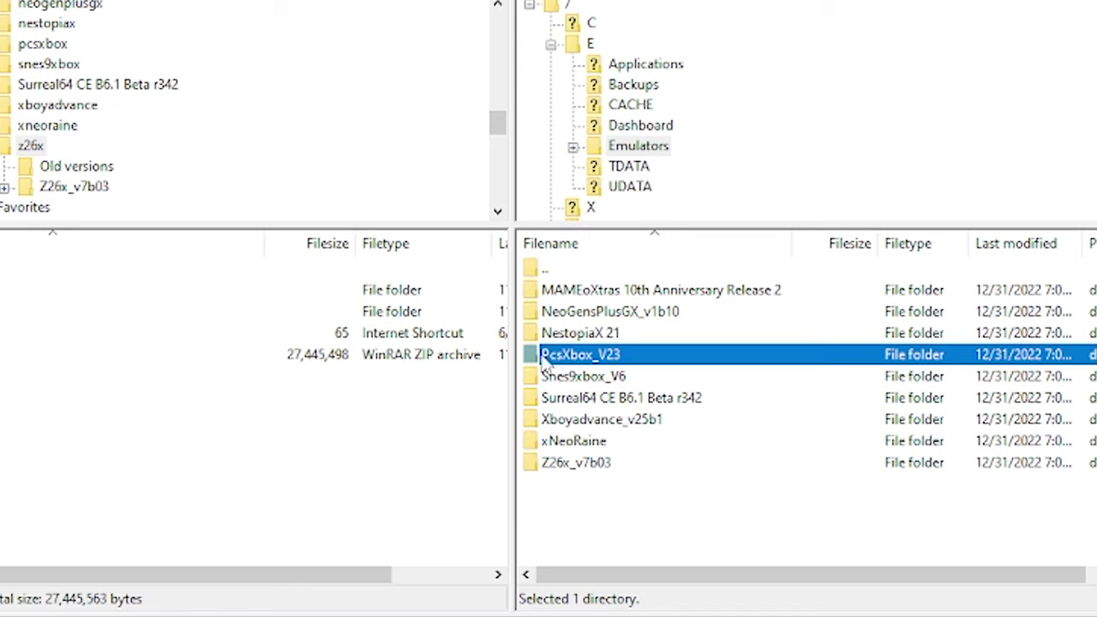
{"action": "double_click", "coordinate": [545, 360]}
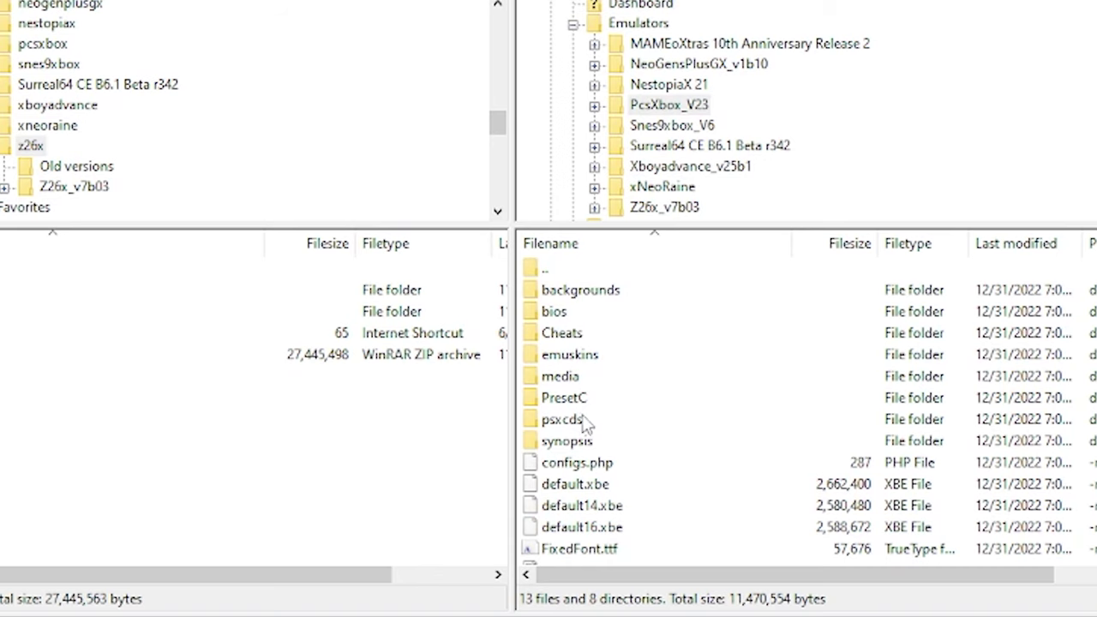
{"action": "double_click", "coordinate": [546, 424]}
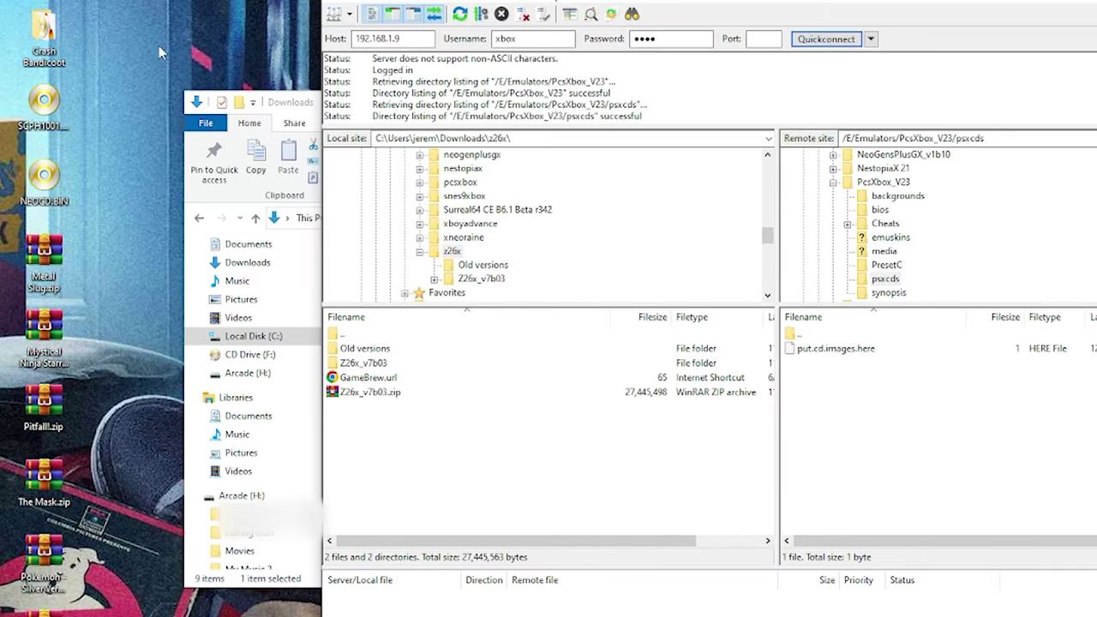
{"action": "double_click", "coordinate": [47, 30]}
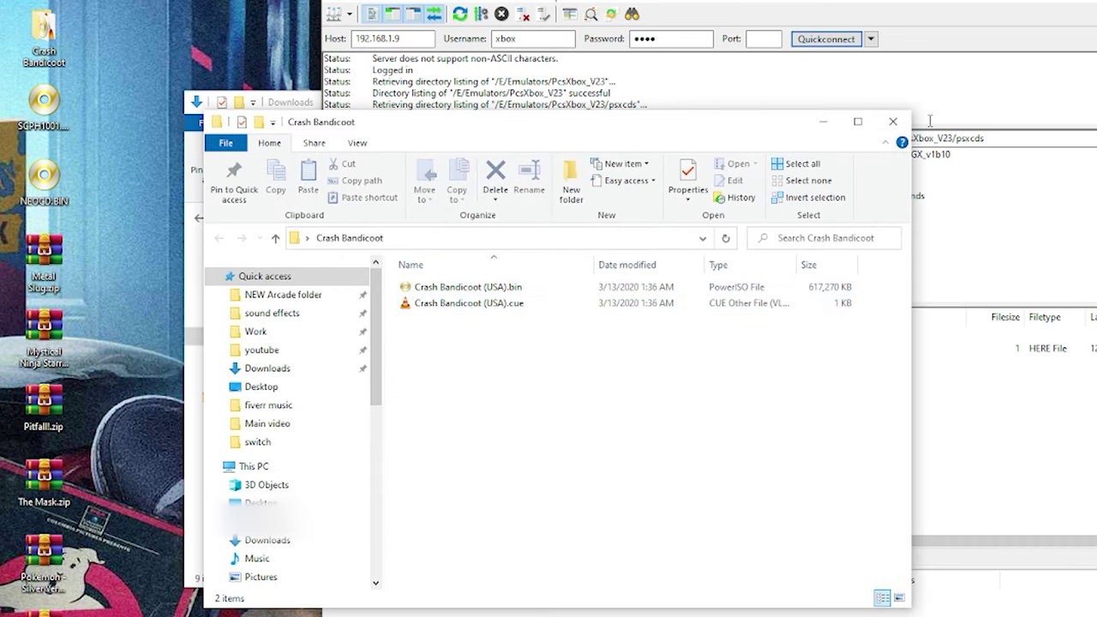
{"action": "left_click", "coordinate": [893, 121]}
{"action": "left_click_drag", "start_coordinate": [48, 34], "coordinate": [893, 439]}
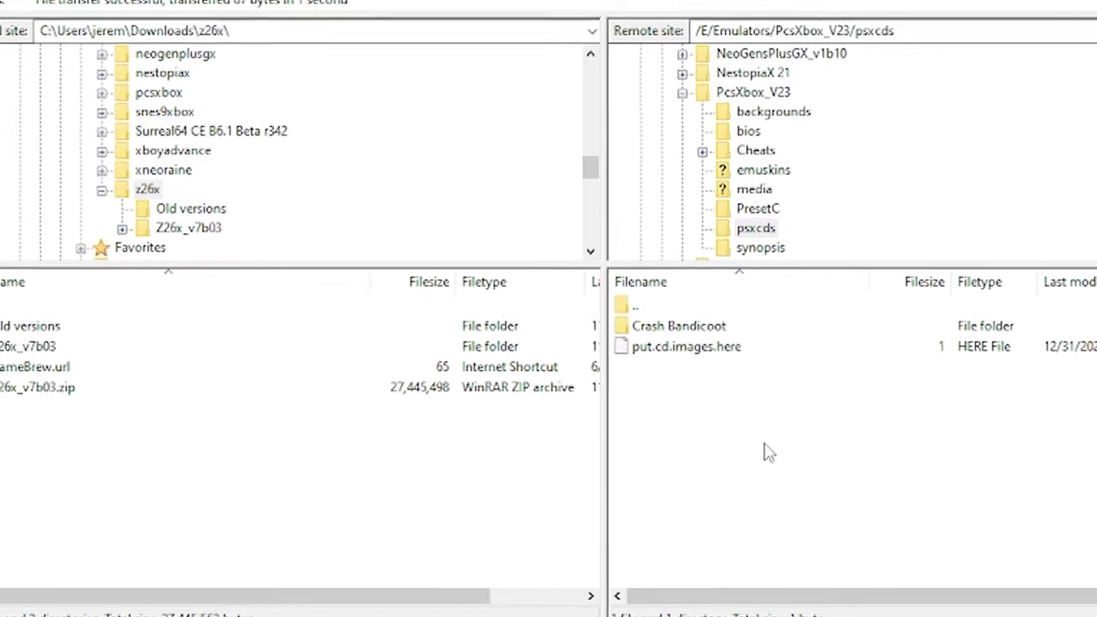
- Upload SCPH1001.BIN into PcsXbox_V23's bios folder
{"action": "double_click", "coordinate": [602, 298]}
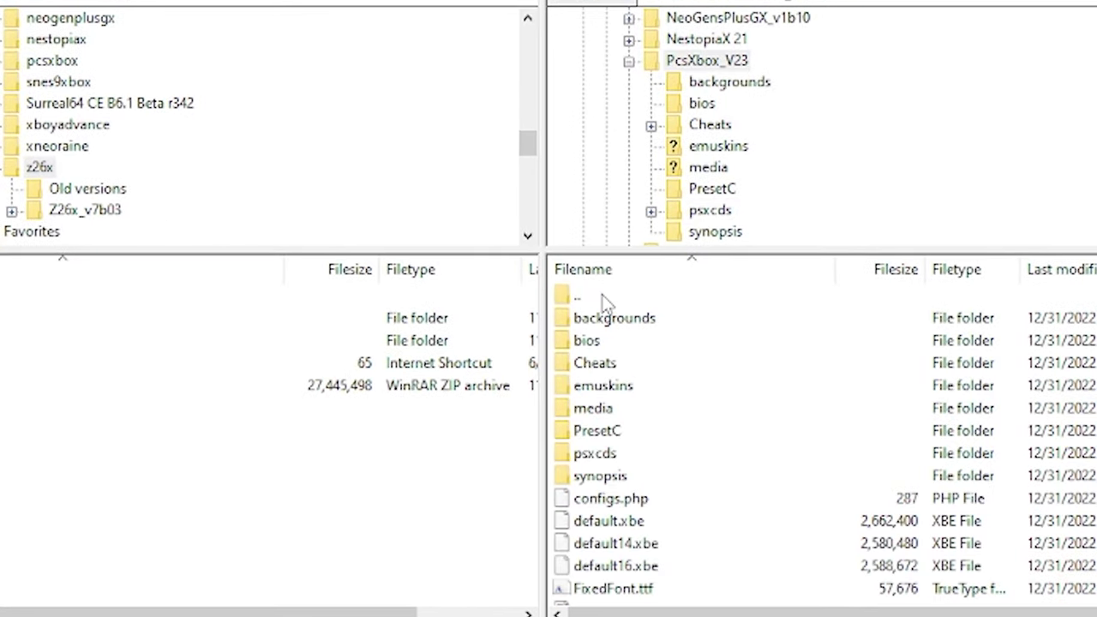
{"action": "double_click", "coordinate": [582, 341]}
{"action": "left_click", "coordinate": [631, 326]}
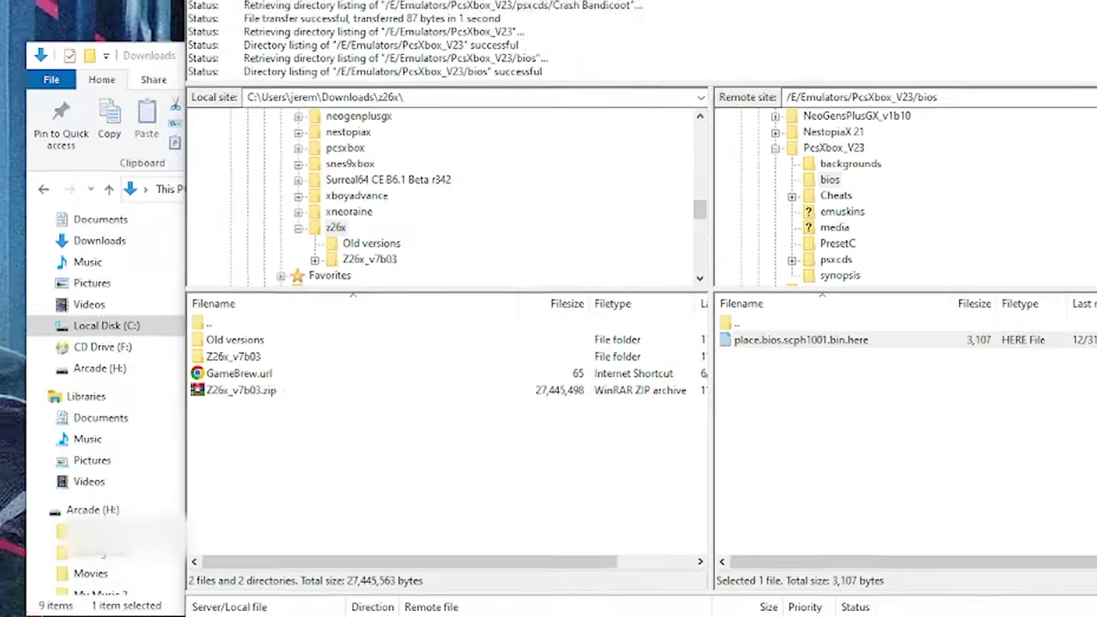
{"action": "left_click_drag", "start_coordinate": [43, 107], "coordinate": [845, 434]}
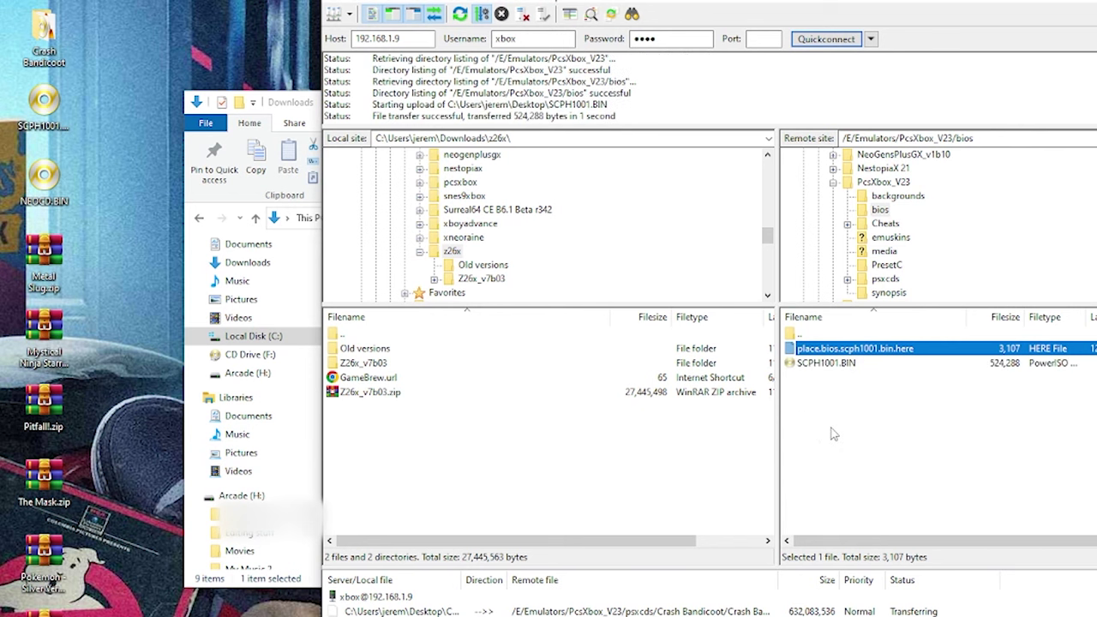
- Upload NEOCD.BIN into the Xbox's xNeoRaine folder, next to default.xbe
{"action": "left_click", "coordinate": [834, 184]}
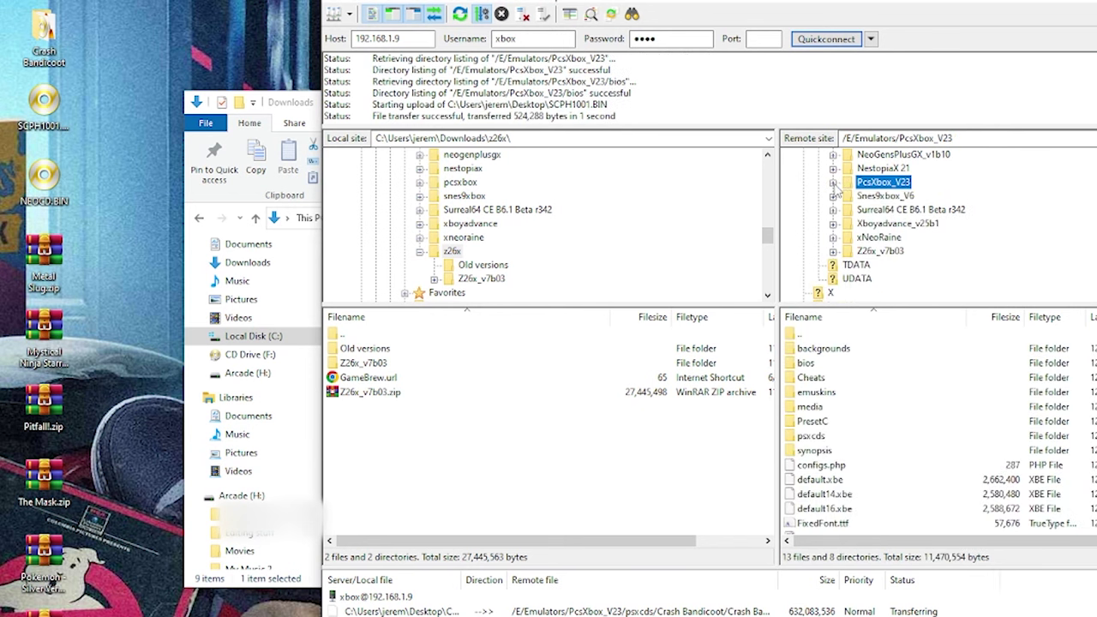
{"action": "scroll", "coordinate": [882, 202], "scroll_direction": "up", "scroll_amount": 2}
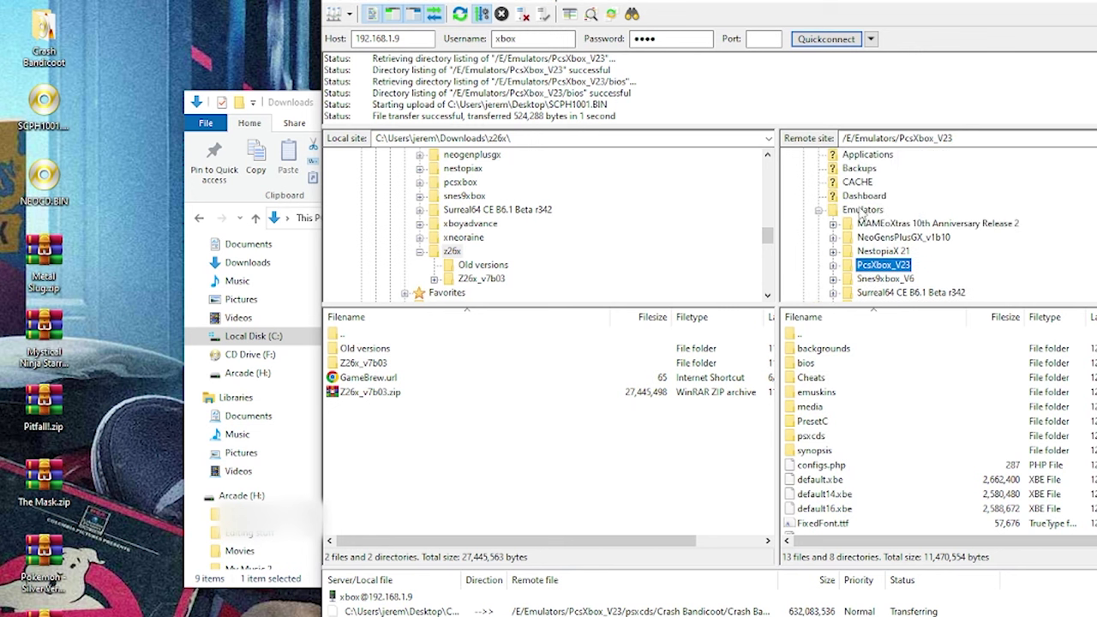
{"action": "left_click", "coordinate": [862, 210]}
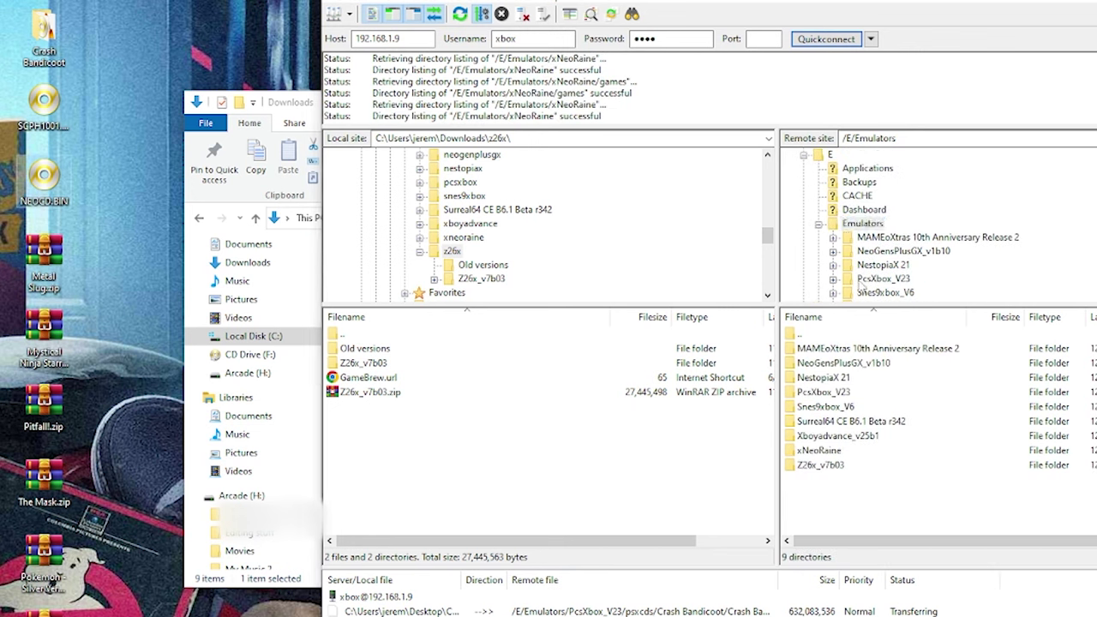
{"action": "double_click", "coordinate": [819, 451]}
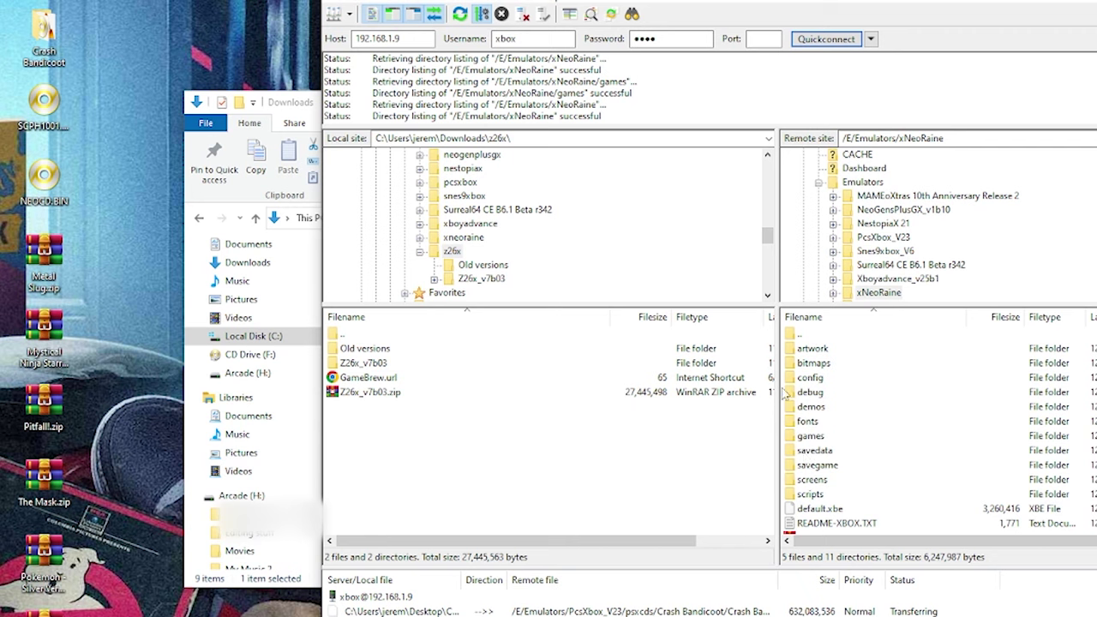
{"action": "left_click_drag", "start_coordinate": [79, 197], "coordinate": [984, 532]}
{"action": "left_click", "coordinate": [861, 483]}
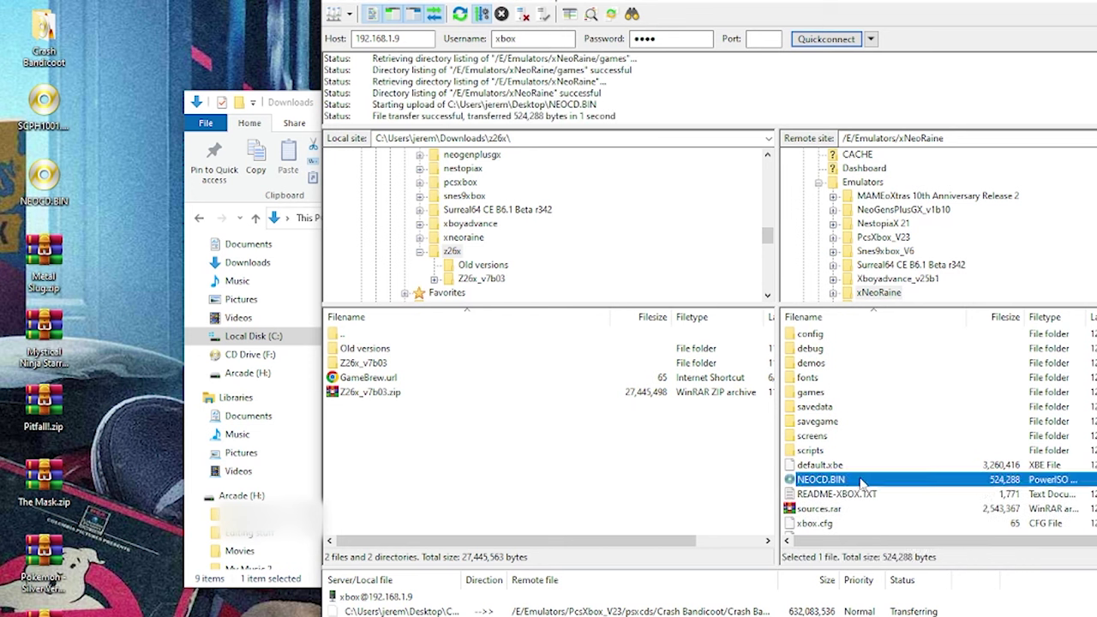
{"action": "left_click", "coordinate": [816, 467]}
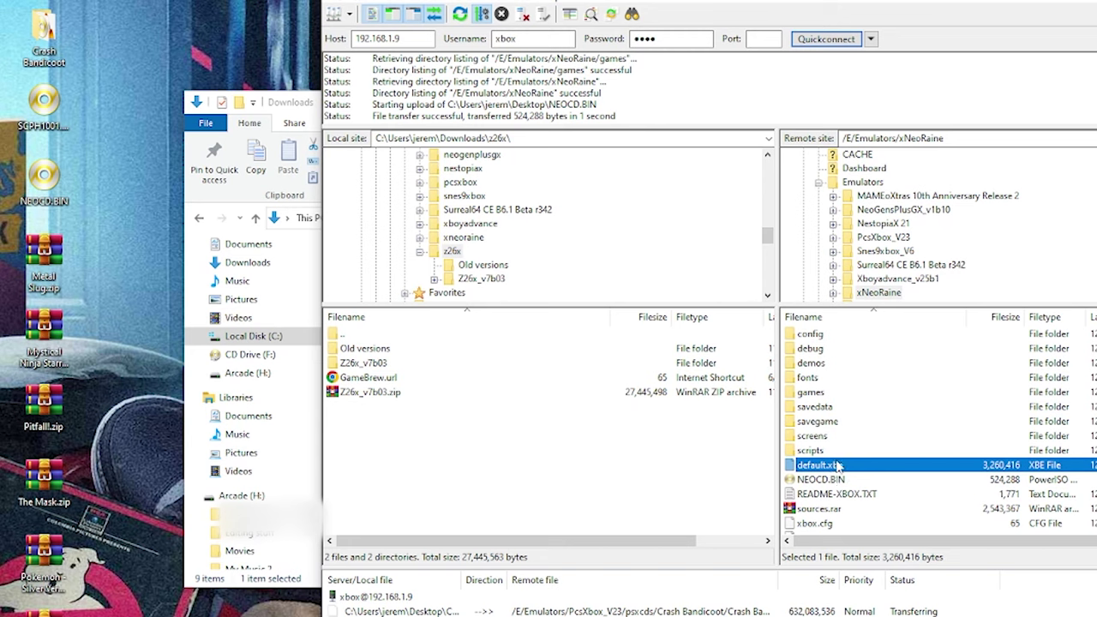
- Open xNeoRaine's empty games folder and clear the windows to reveal the desktop
{"action": "double_click", "coordinate": [810, 394]}
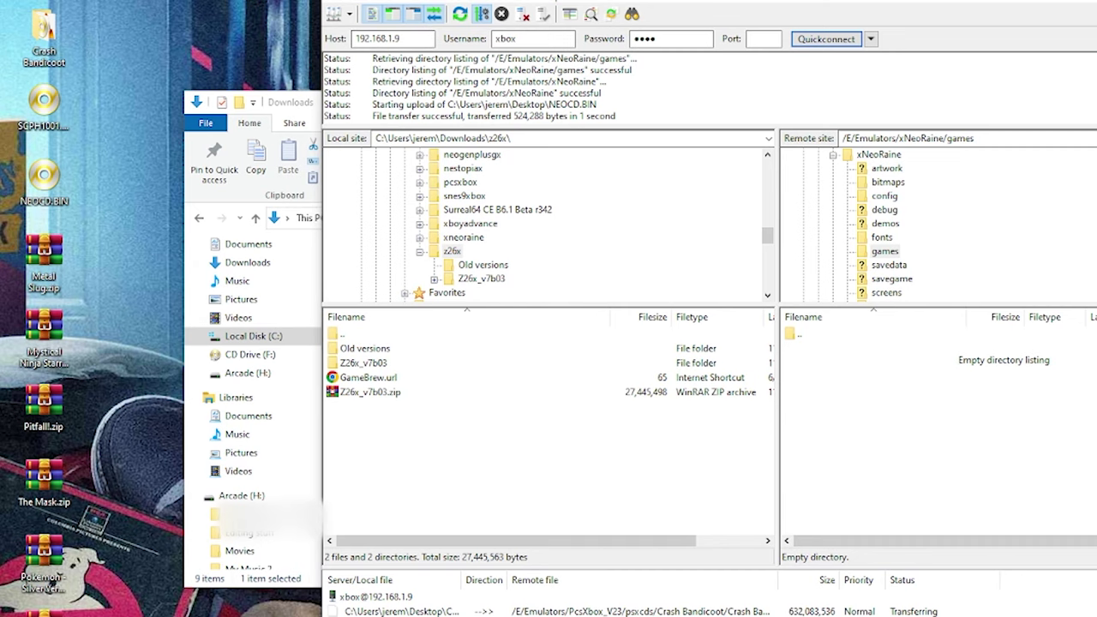
{"action": "key", "text": "super+Down"}
{"action": "left_click", "coordinate": [799, 102]}
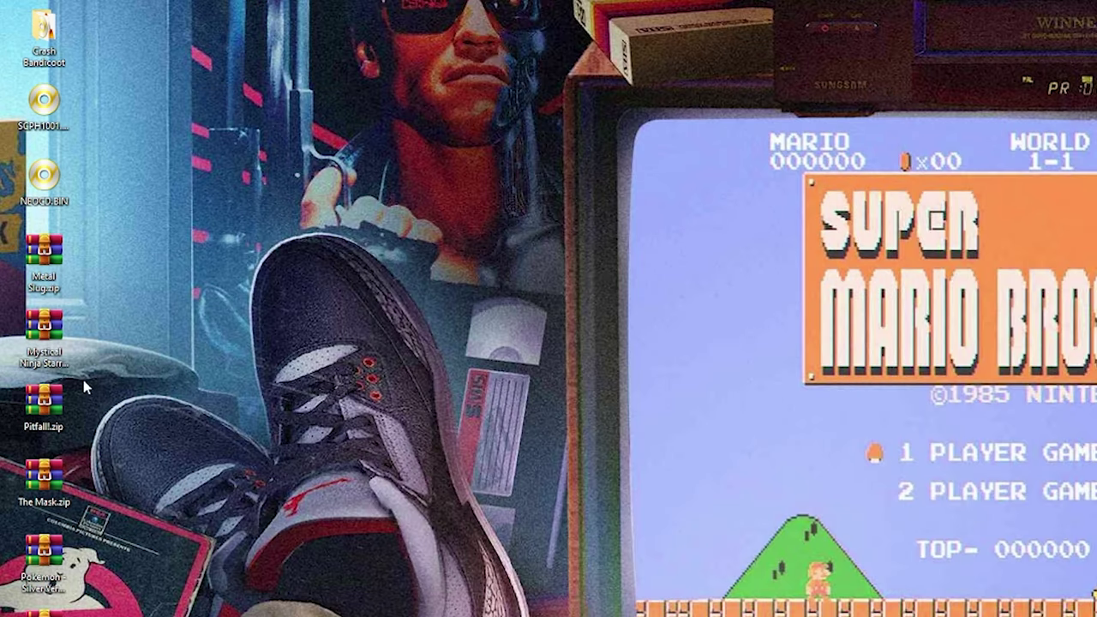
- Extract Metal Slug.zip into a Metal Slug folder and open it
{"action": "left_click_drag", "start_coordinate": [53, 249], "coordinate": [132, 253]}
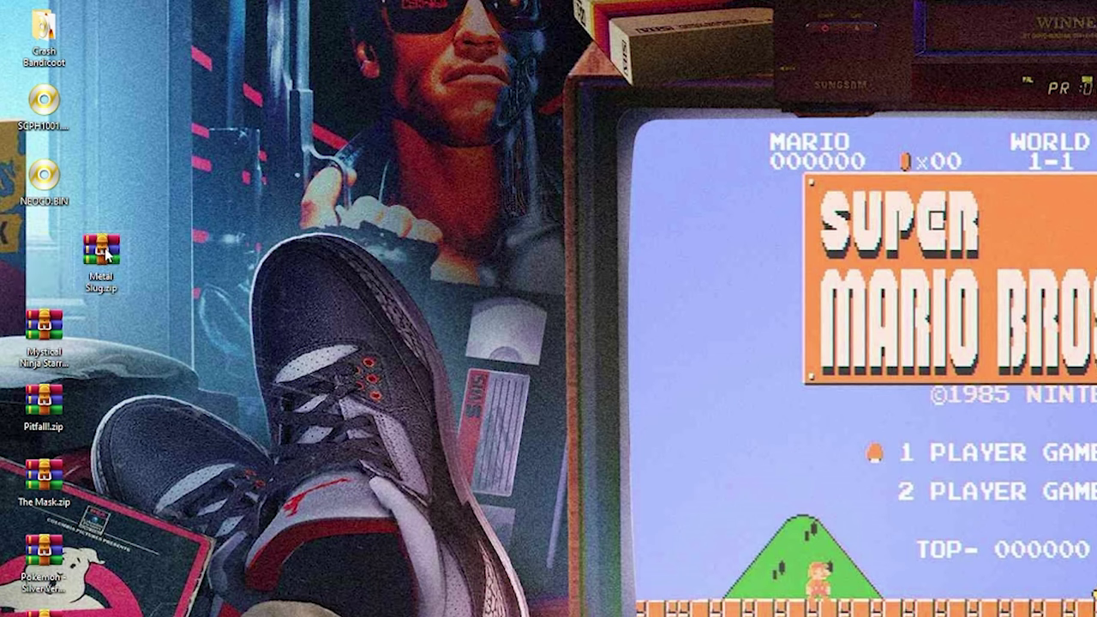
{"action": "right_click", "coordinate": [108, 252]}
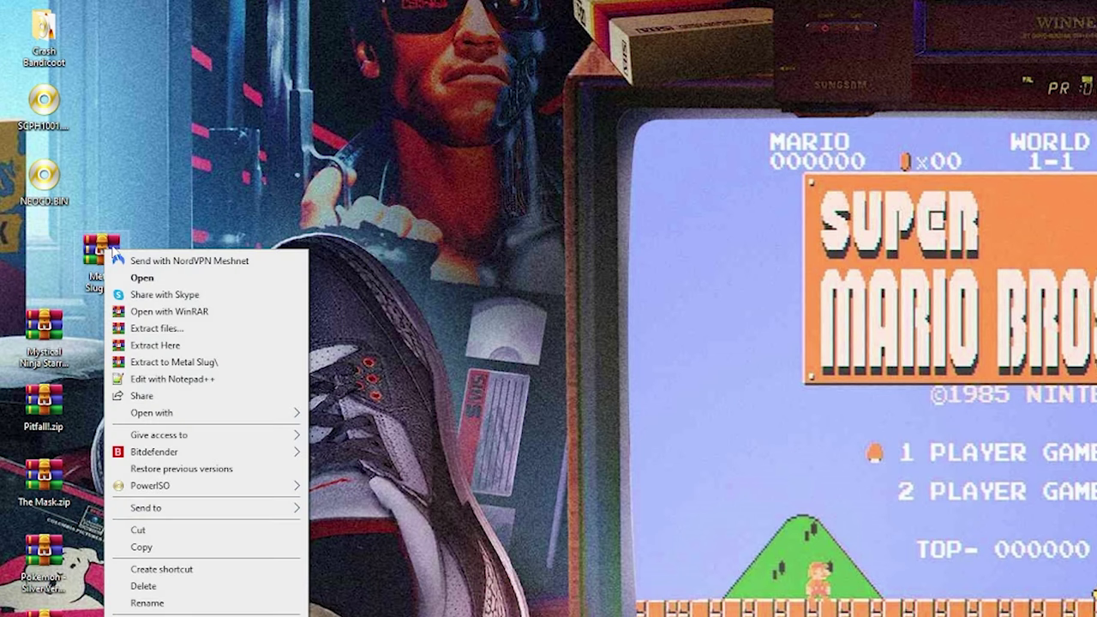
{"action": "left_click", "coordinate": [133, 364]}
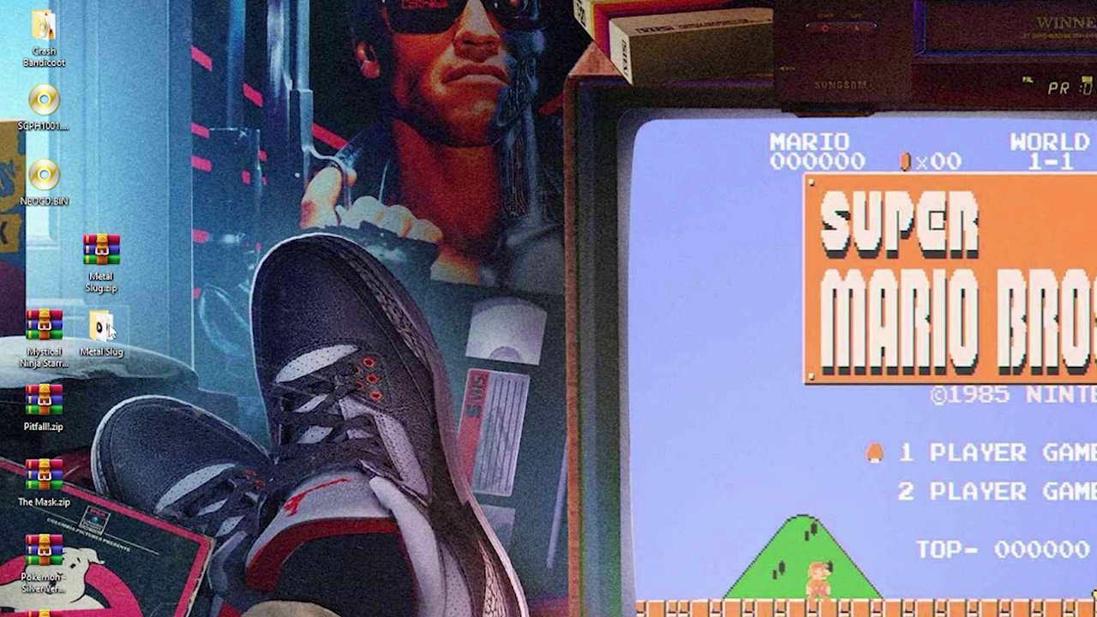
{"action": "double_click", "coordinate": [101, 327]}
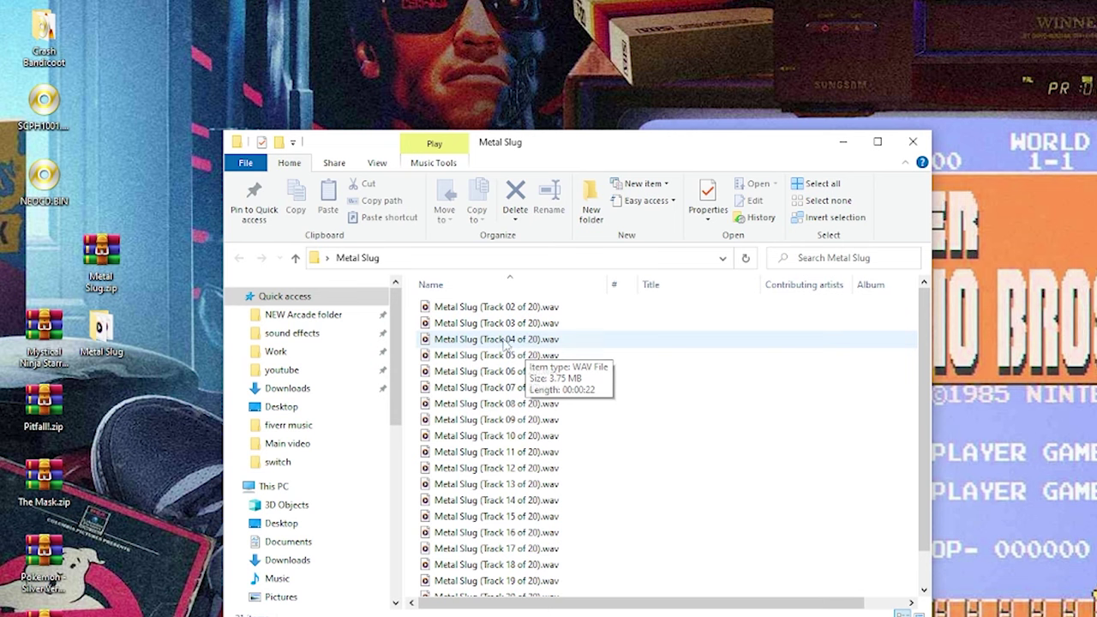
- Extract Metal Slug.iso's game files into the Metal Slug folder
{"action": "left_click", "coordinate": [101, 278]}
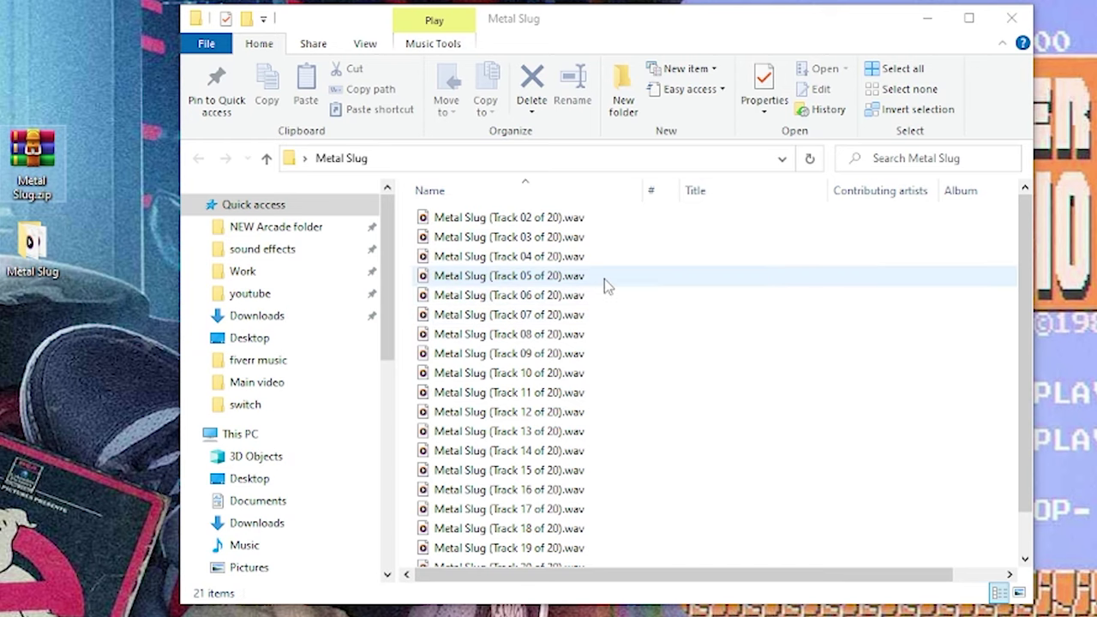
{"action": "scroll", "coordinate": [618, 270], "scroll_direction": "down", "scroll_amount": 1}
{"action": "scroll", "coordinate": [669, 393], "scroll_direction": "up", "scroll_amount": 1}
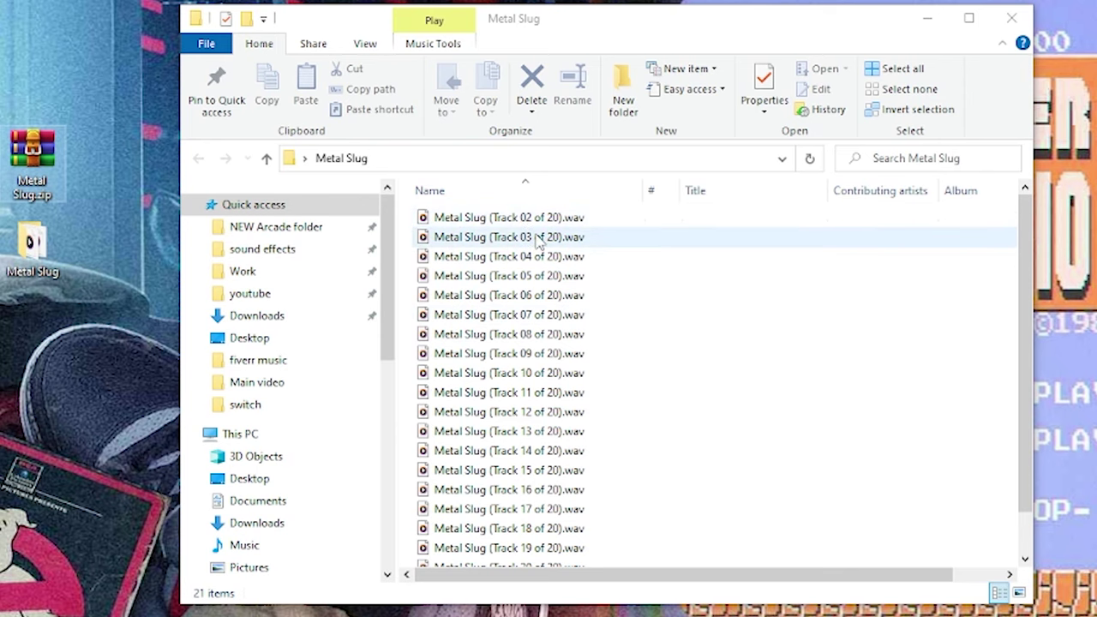
{"action": "scroll", "coordinate": [526, 249], "scroll_direction": "down", "scroll_amount": 1}
{"action": "scroll", "coordinate": [526, 309], "scroll_direction": "up", "scroll_amount": 1}
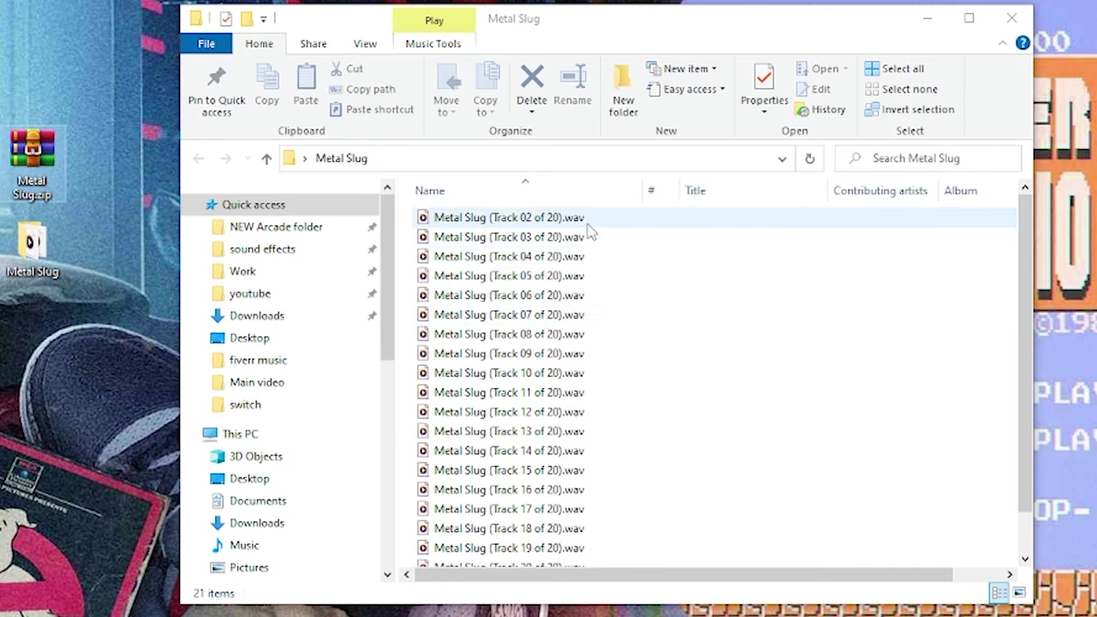
{"action": "scroll", "coordinate": [574, 247], "scroll_direction": "down", "scroll_amount": 1}
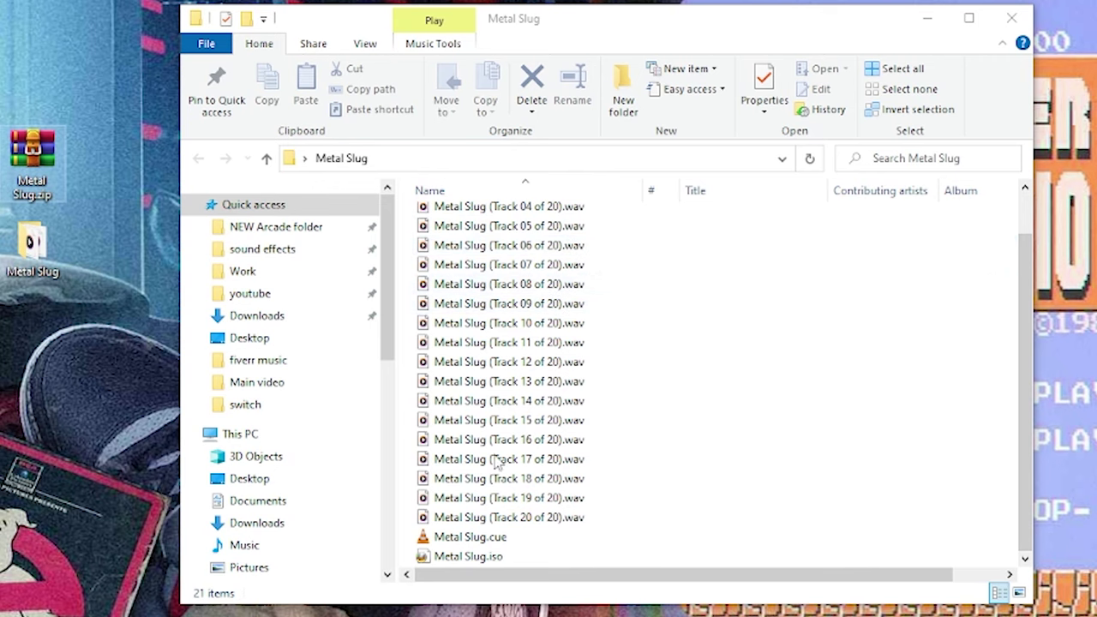
{"action": "right_click", "coordinate": [474, 557]}
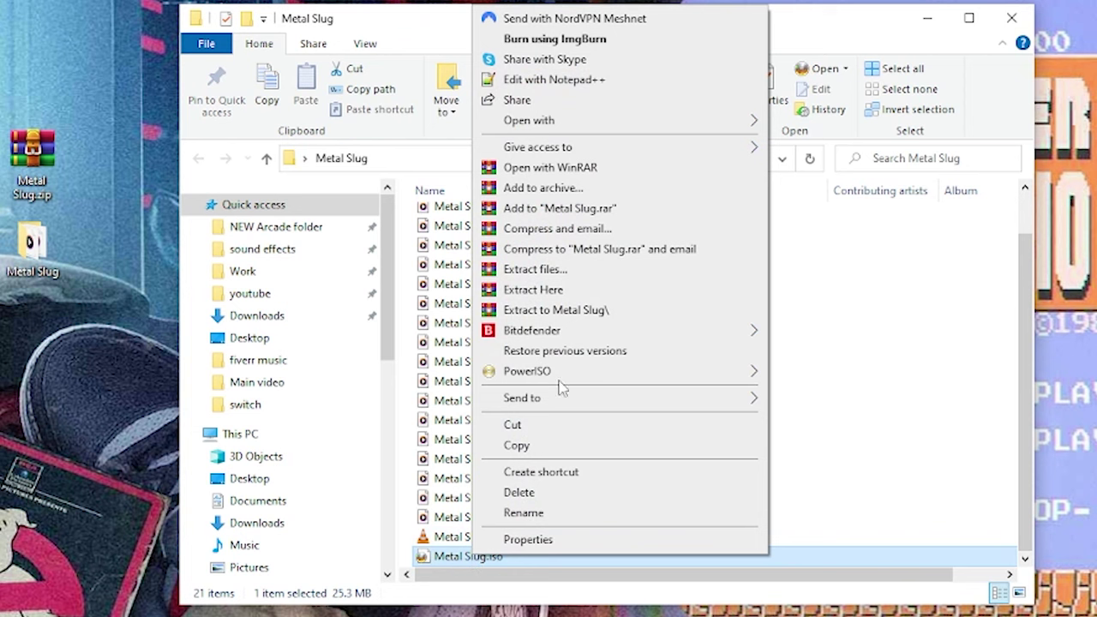
{"action": "left_click", "coordinate": [549, 289]}
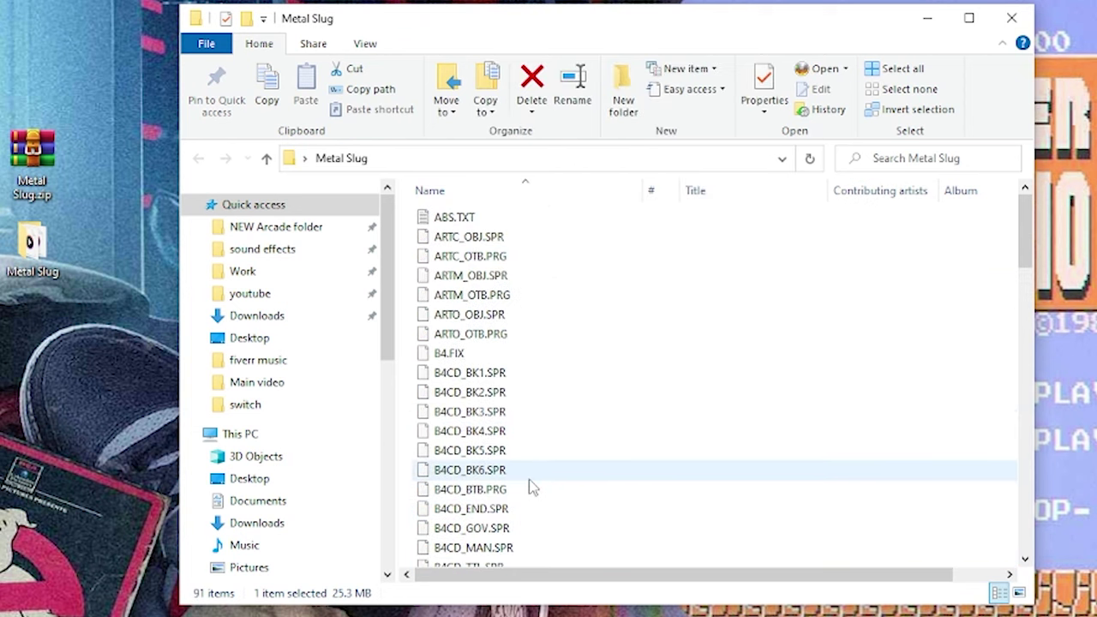
{"action": "scroll", "coordinate": [544, 386], "scroll_direction": "down", "scroll_amount": 6}
{"action": "scroll", "coordinate": [548, 370], "scroll_direction": "down", "scroll_amount": 5}
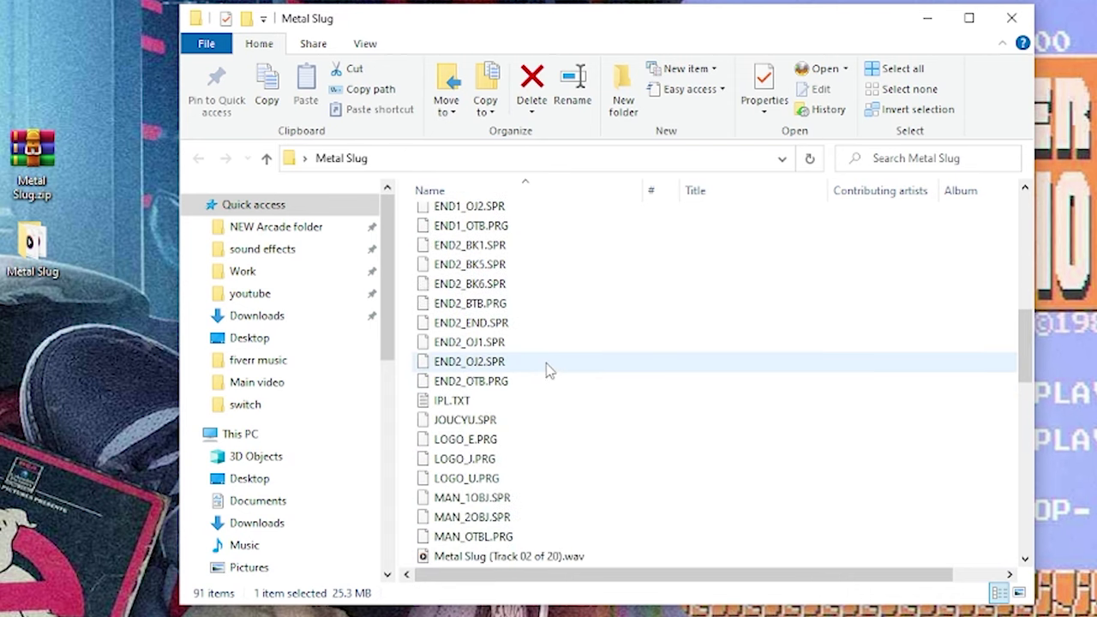
{"action": "left_click", "coordinate": [470, 400]}
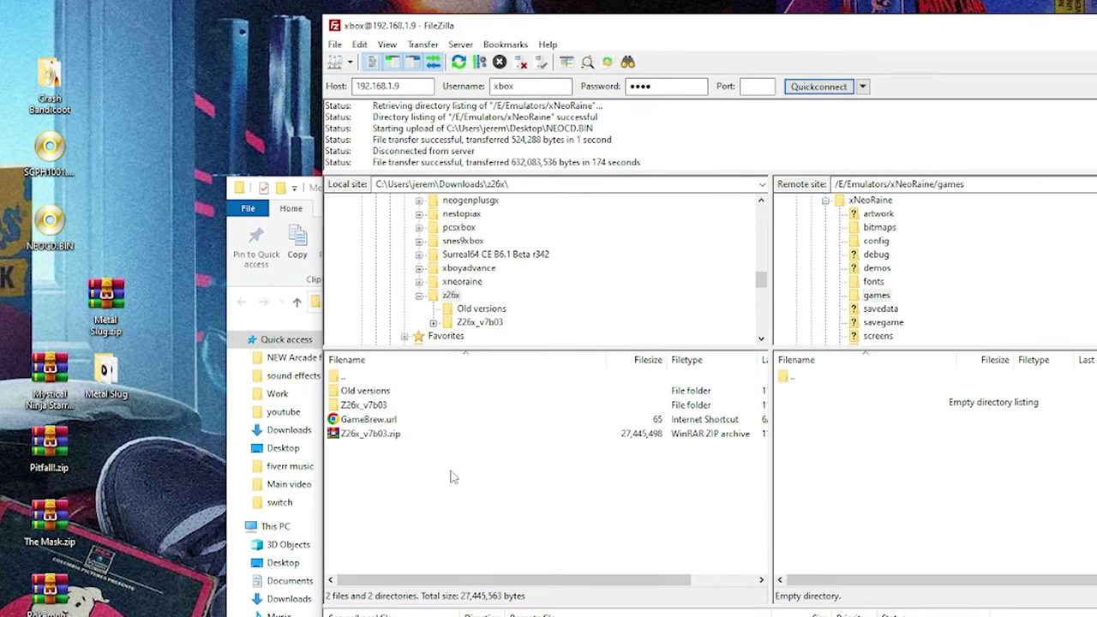
- Upload the Metal Slug folder into xNeoRaine's games folder on the Xbox
{"action": "left_click_drag", "start_coordinate": [105, 373], "coordinate": [853, 439]}
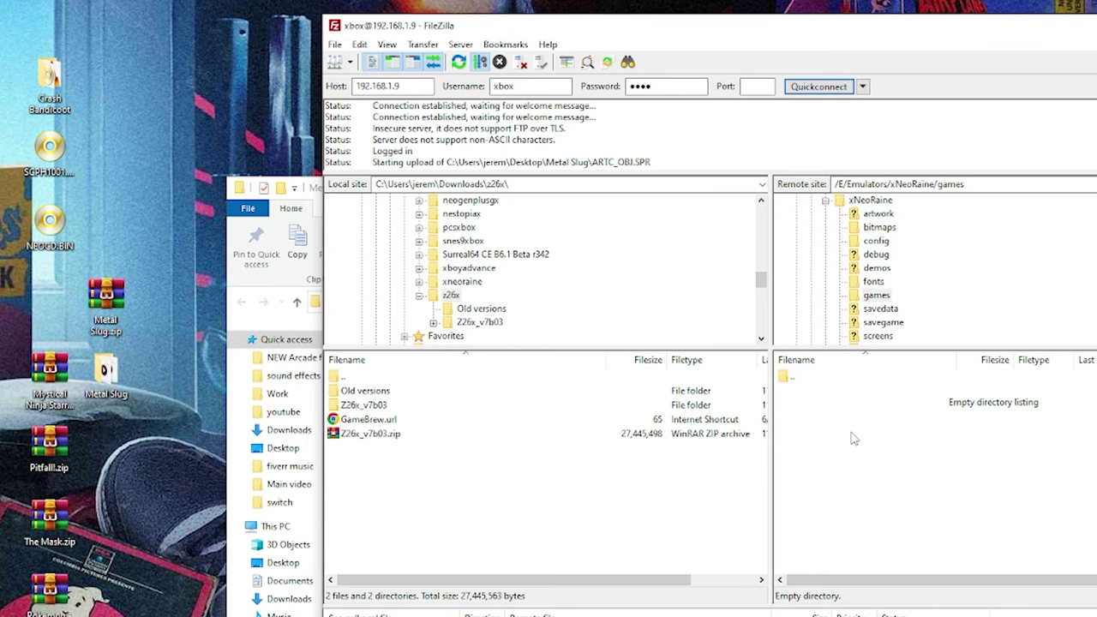
{"action": "left_click", "coordinate": [825, 200]}
{"action": "scroll", "coordinate": [831, 205], "scroll_direction": "up", "scroll_amount": 3}
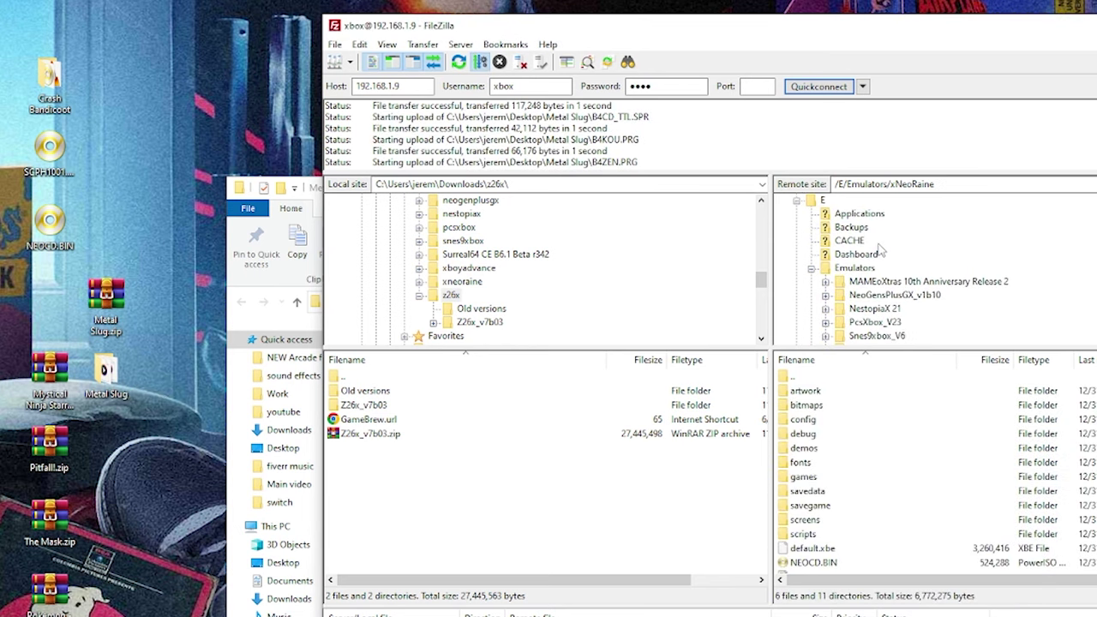
{"action": "left_click", "coordinate": [831, 269]}
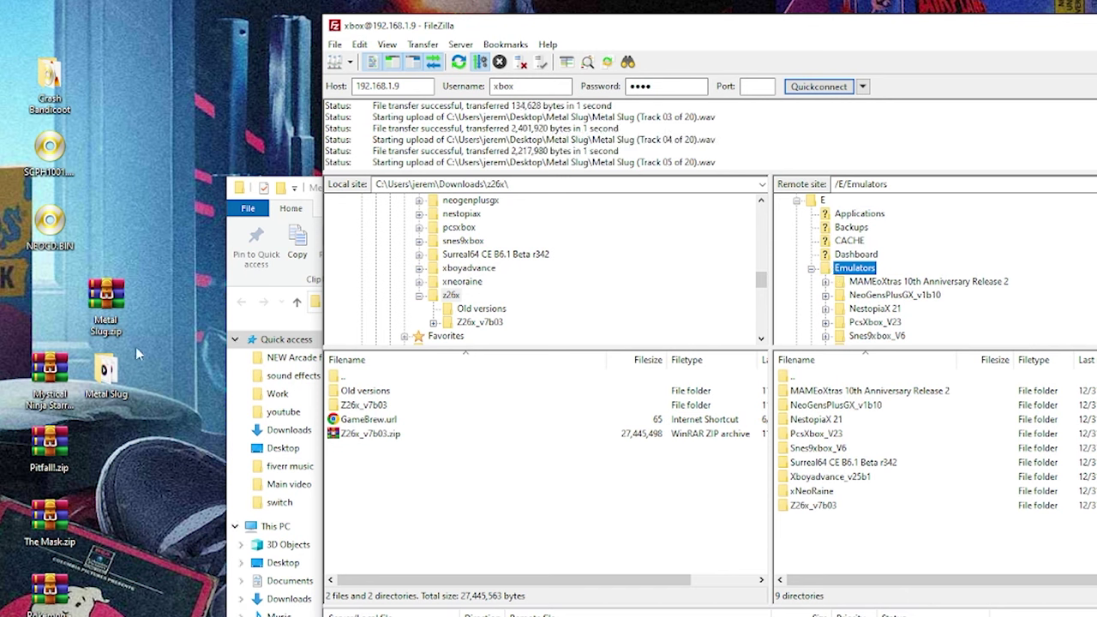
- Upload the Mystical Ninja zip into Surreal64 CE B6.1 Beta r342's Roms folder
{"action": "left_click", "coordinate": [36, 370]}
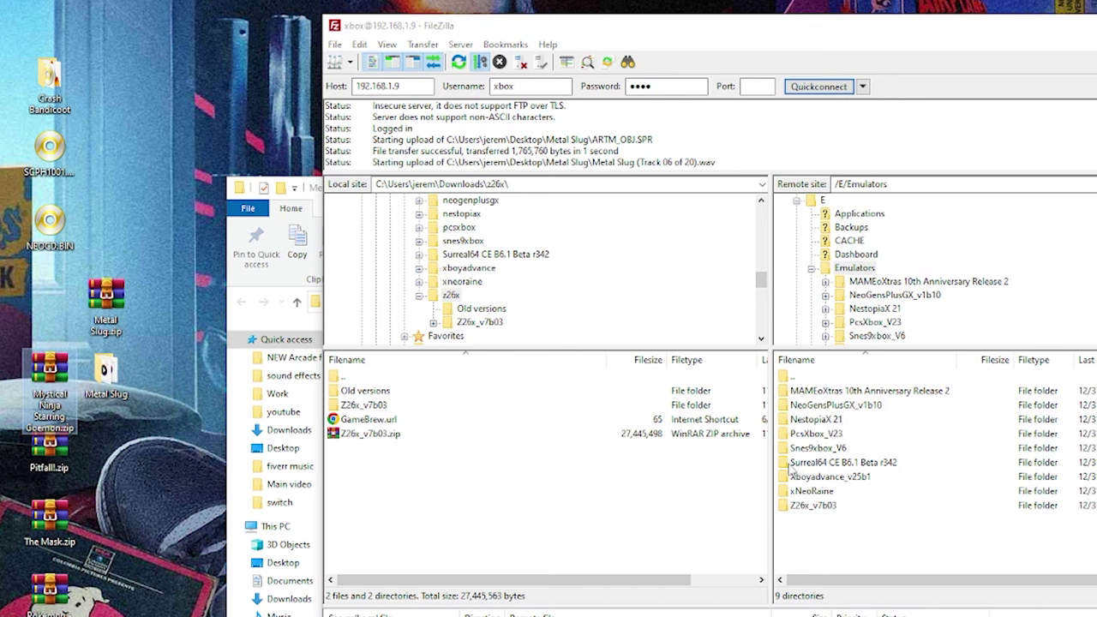
{"action": "double_click", "coordinate": [790, 465]}
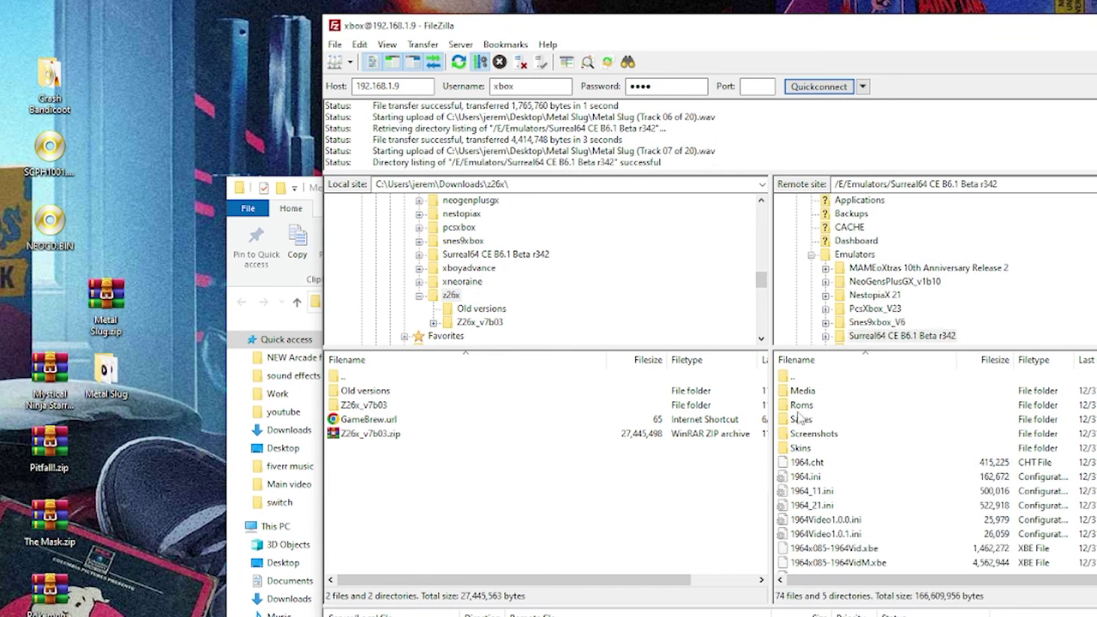
{"action": "double_click", "coordinate": [800, 406]}
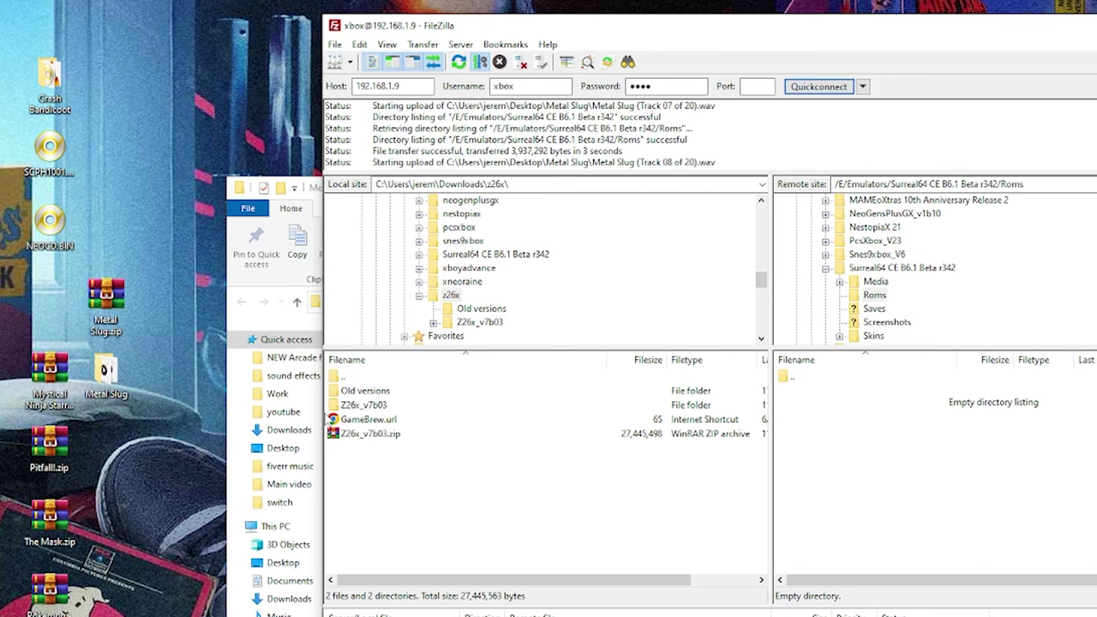
{"action": "left_click_drag", "start_coordinate": [60, 390], "coordinate": [864, 432]}
{"action": "scroll", "coordinate": [883, 267], "scroll_direction": "up", "scroll_amount": 2}
- Upload the Pitfall zip into Z26x_v7b03's a26roms folder
{"action": "left_click", "coordinate": [853, 267]}
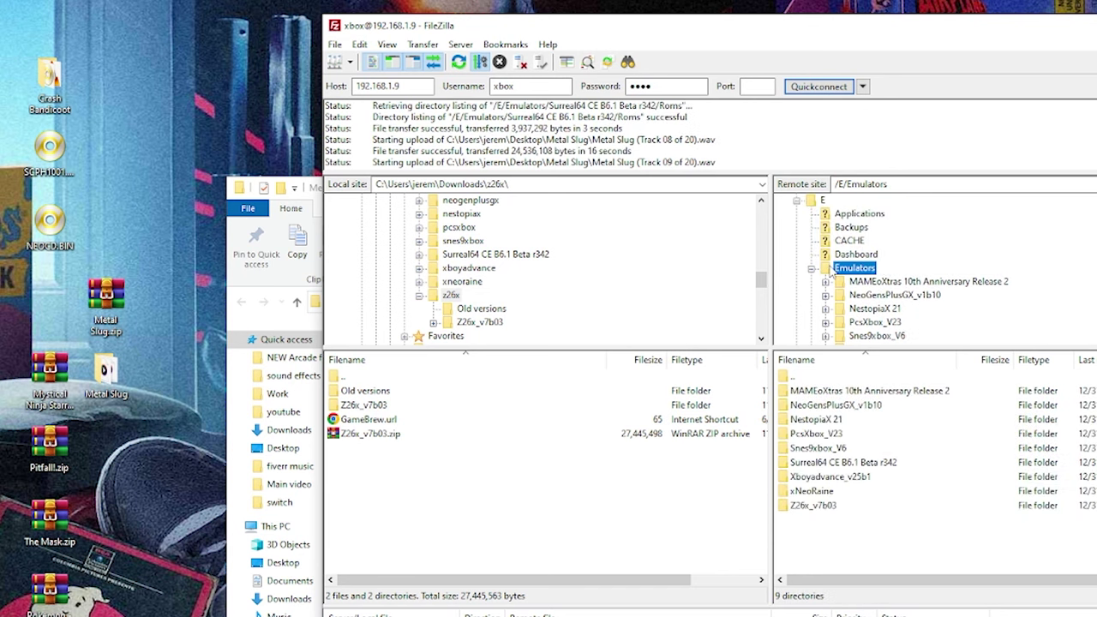
{"action": "left_click", "coordinate": [39, 454]}
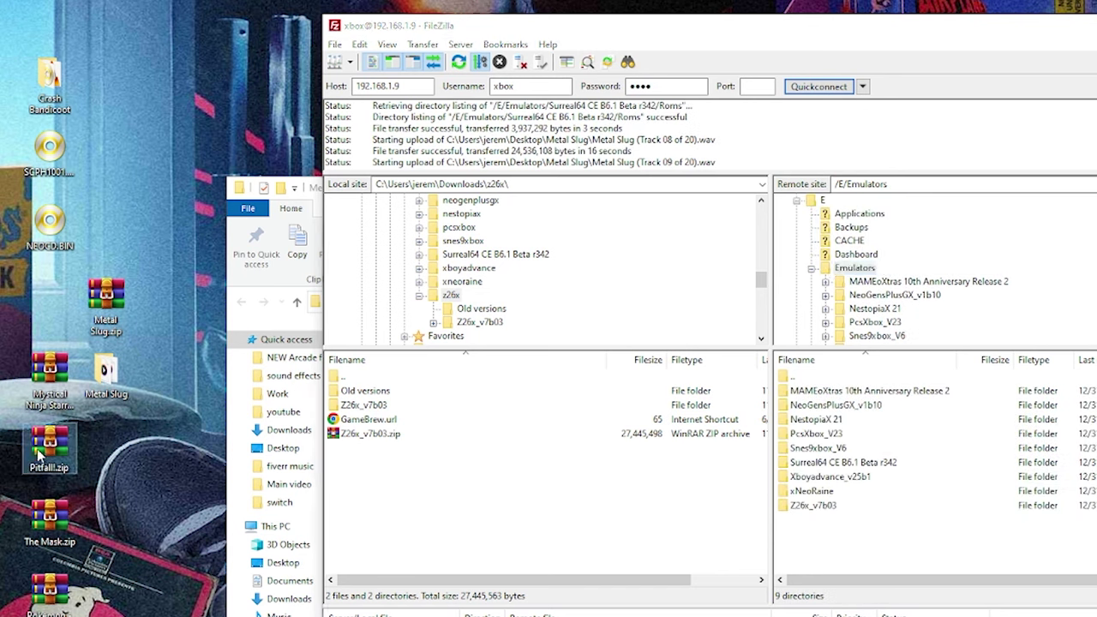
{"action": "left_click", "coordinate": [797, 507]}
{"action": "double_click", "coordinate": [789, 507]}
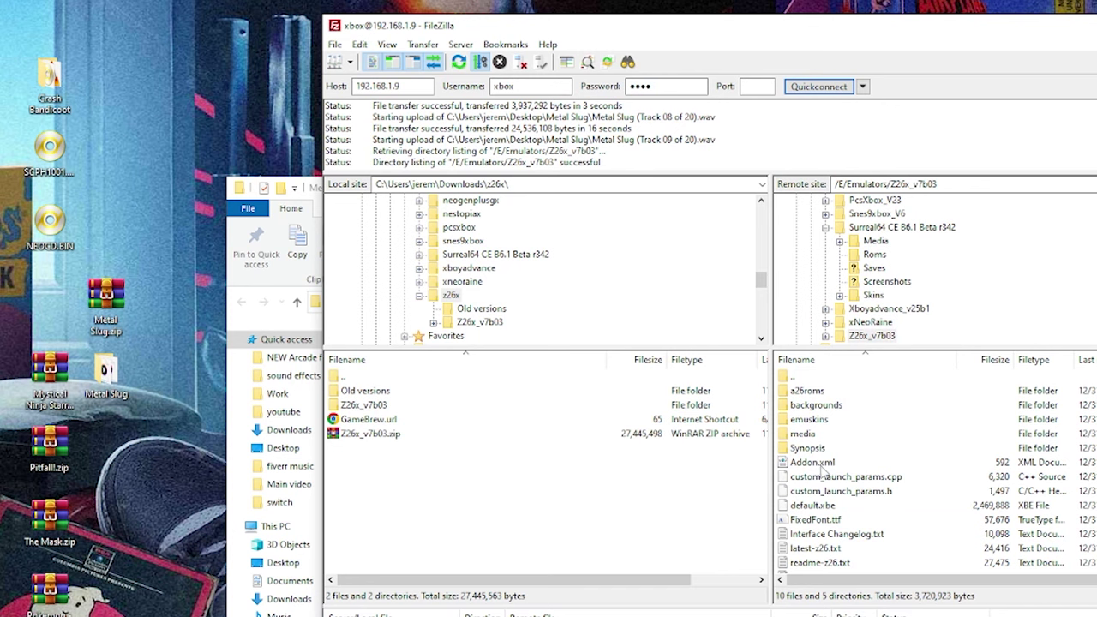
{"action": "double_click", "coordinate": [807, 392]}
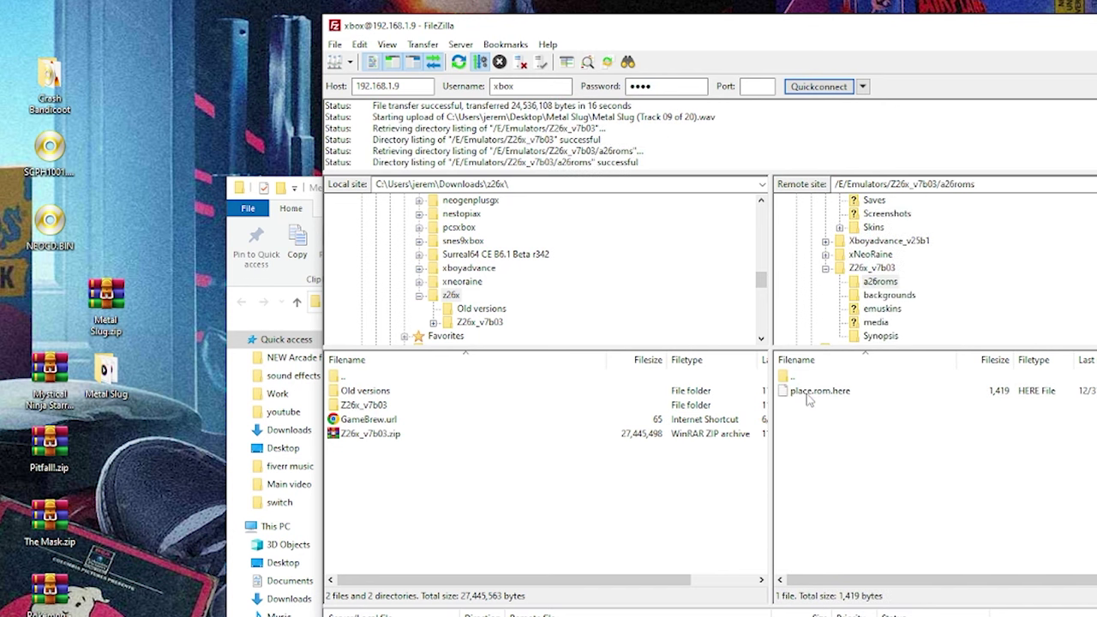
{"action": "left_click_drag", "start_coordinate": [49, 447], "coordinate": [902, 471]}
{"action": "scroll", "coordinate": [904, 311], "scroll_direction": "up", "scroll_amount": 2}
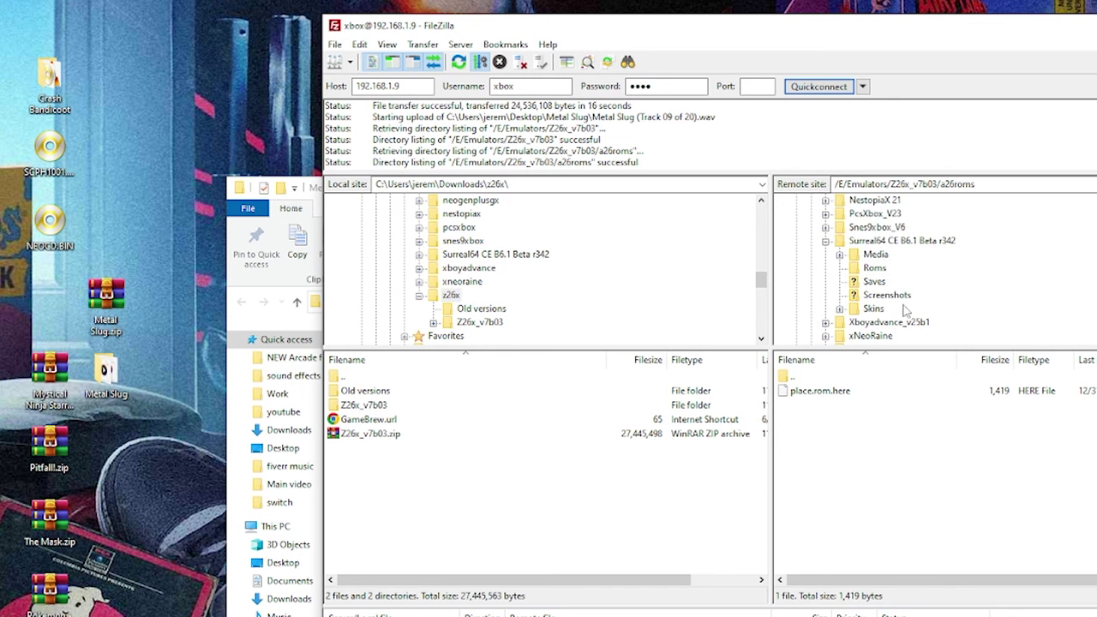
{"action": "scroll", "coordinate": [889, 270], "scroll_direction": "up", "scroll_amount": 2}
- Upload The Mask.zip into Snes9xbox_V6's snesroms folder
{"action": "left_click", "coordinate": [854, 240]}
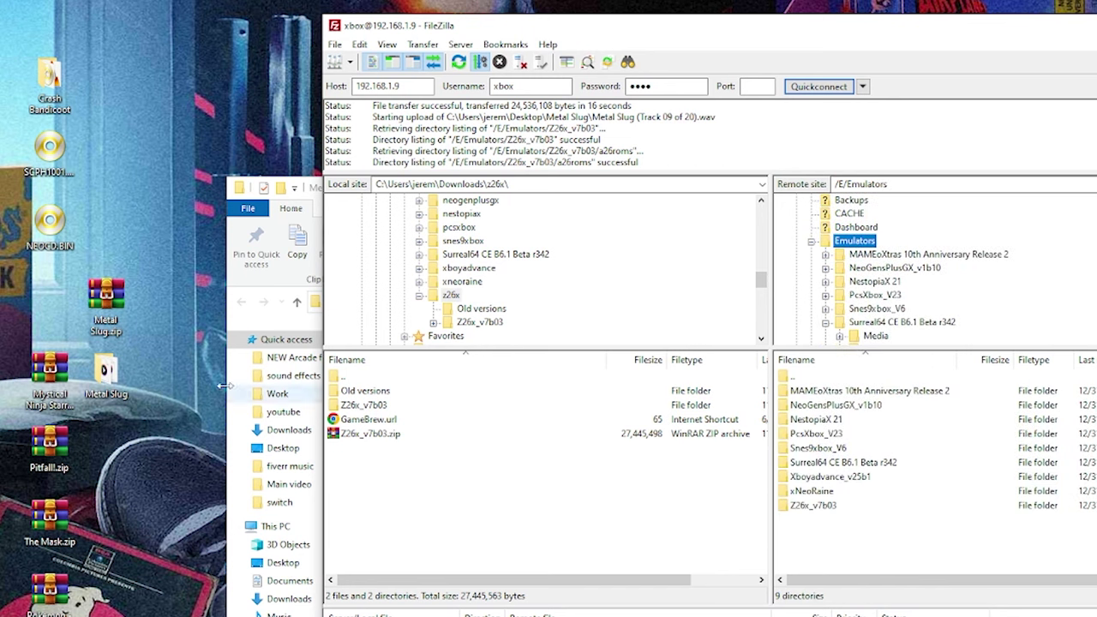
{"action": "left_click", "coordinate": [51, 514]}
{"action": "left_click_drag", "start_coordinate": [52, 514], "coordinate": [776, 521]}
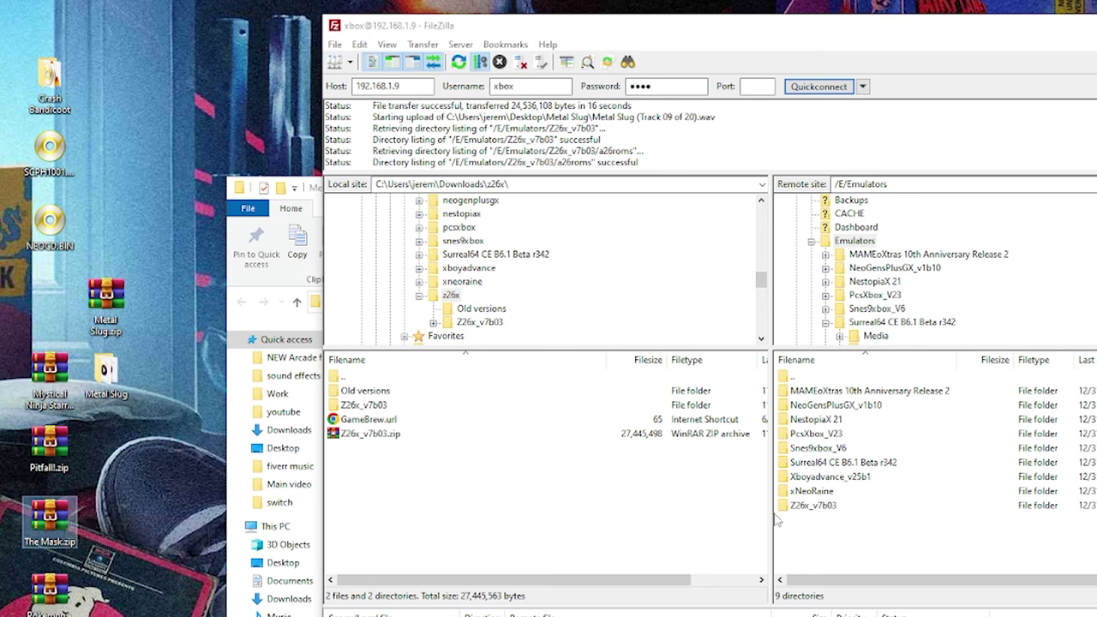
{"action": "double_click", "coordinate": [815, 451]}
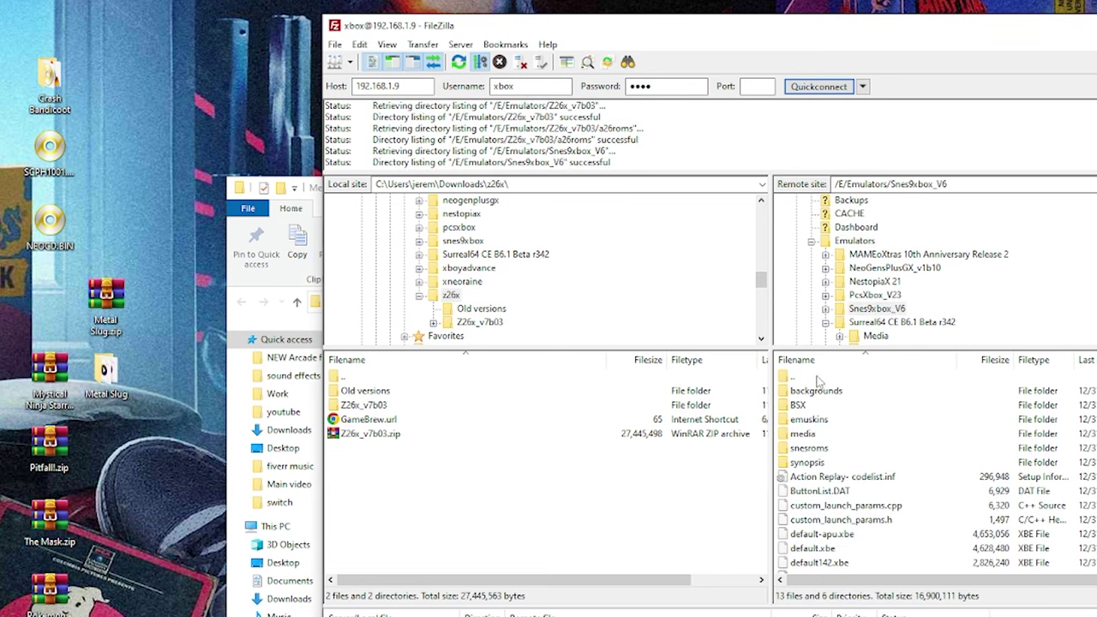
{"action": "double_click", "coordinate": [809, 448]}
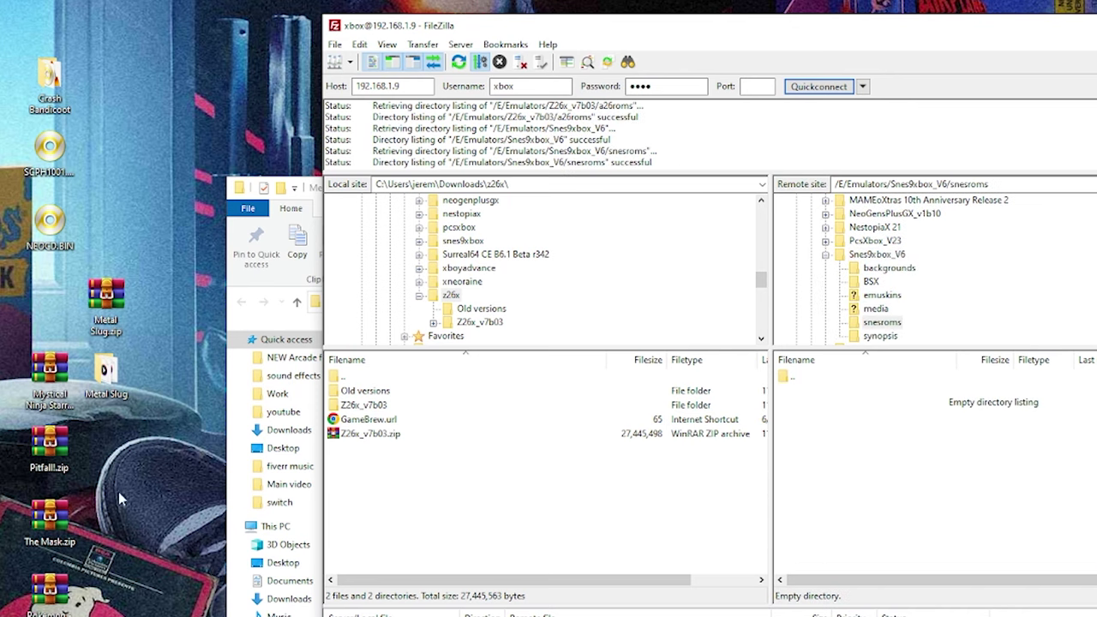
{"action": "left_click_drag", "start_coordinate": [51, 518], "coordinate": [860, 484]}
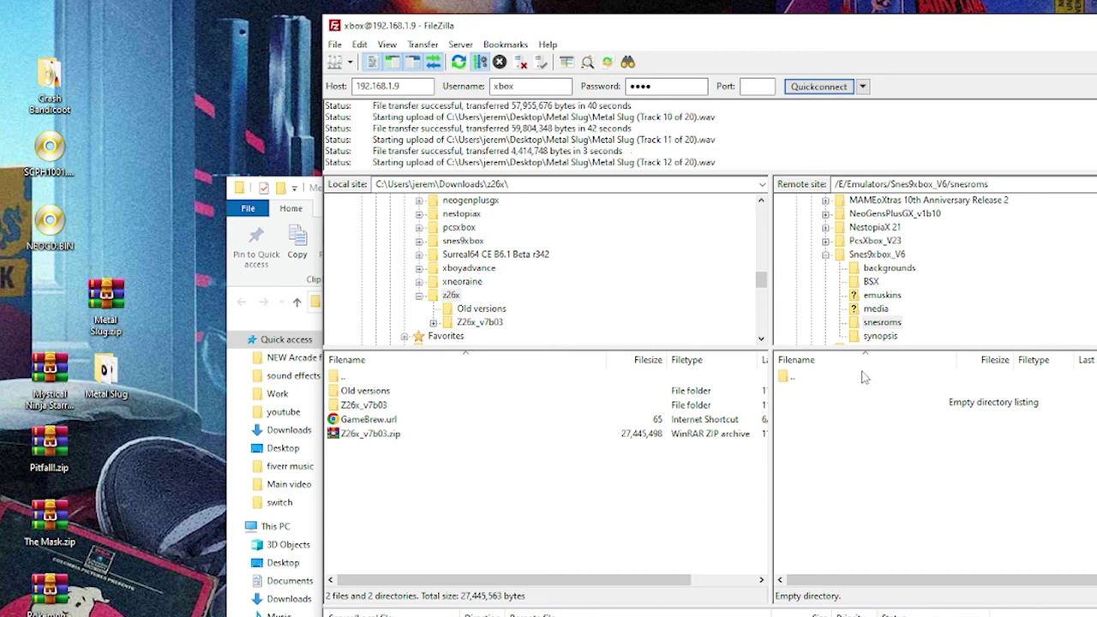
{"action": "scroll", "coordinate": [900, 294], "scroll_direction": "up", "scroll_amount": 3}
- Upload both Pokemon zips into Xboyadvance_v25b1/gbaroms, then return to /E/Emulators
{"action": "left_click", "coordinate": [849, 295]}
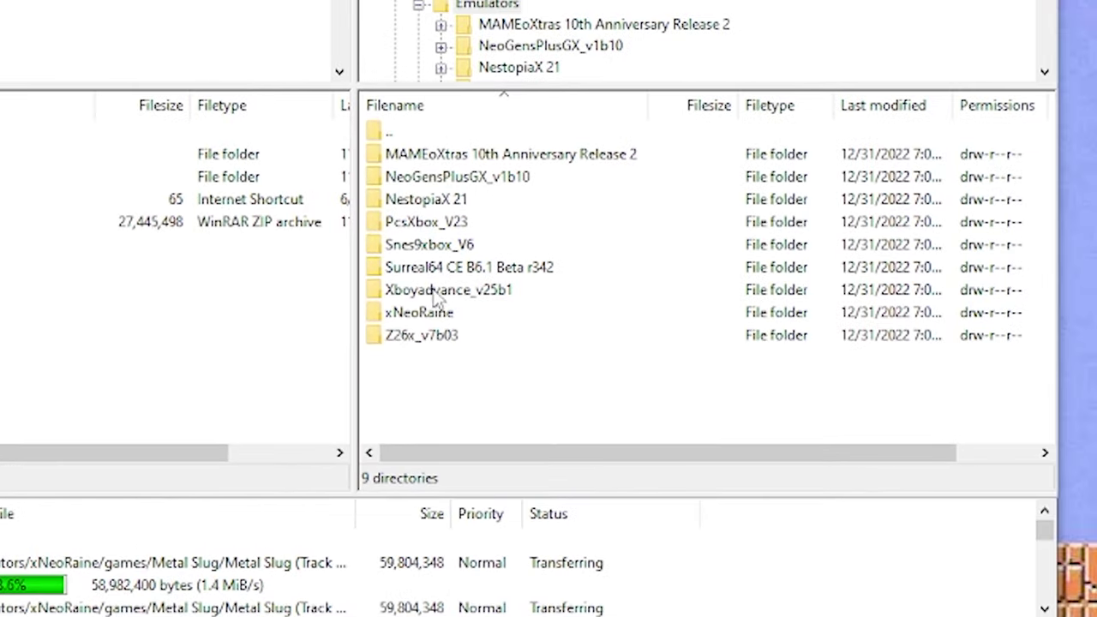
{"action": "double_click", "coordinate": [420, 291]}
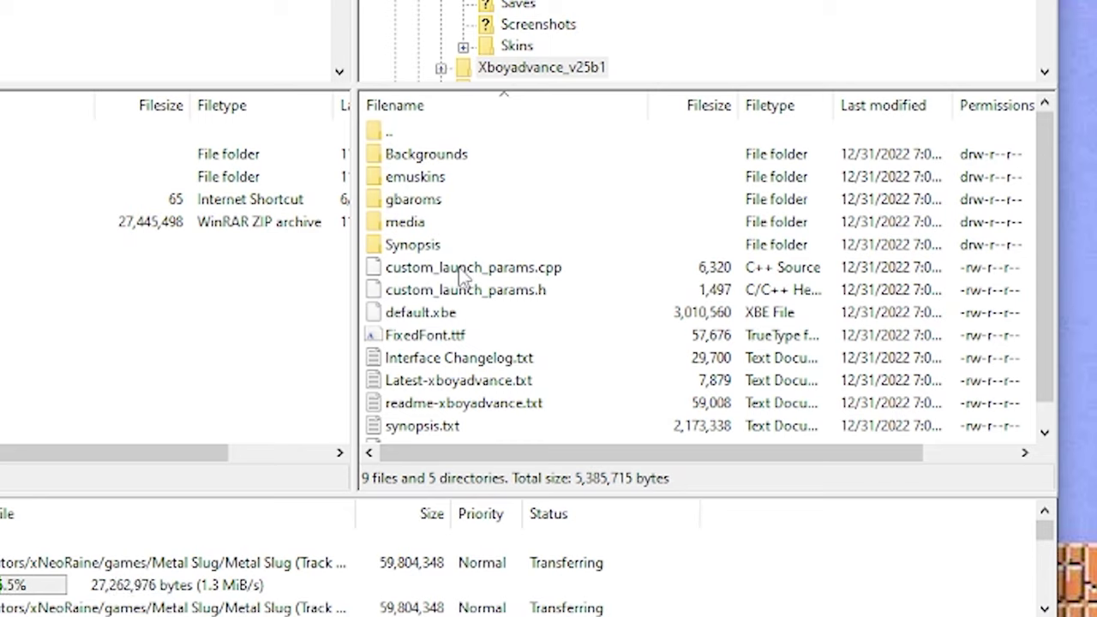
{"action": "left_click", "coordinate": [418, 205]}
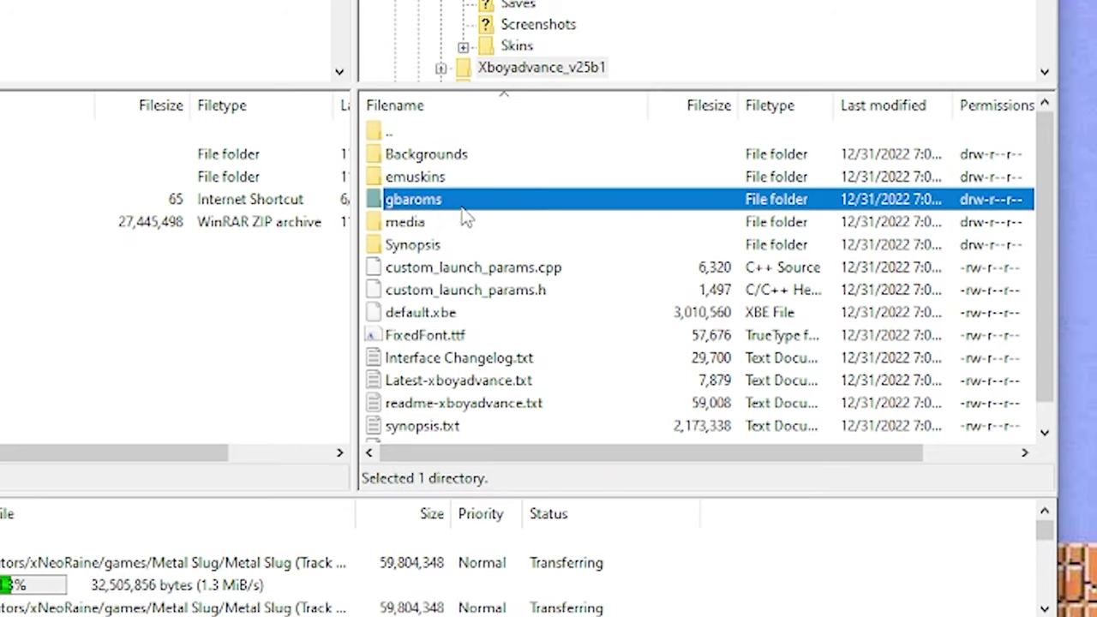
{"action": "double_click", "coordinate": [383, 206]}
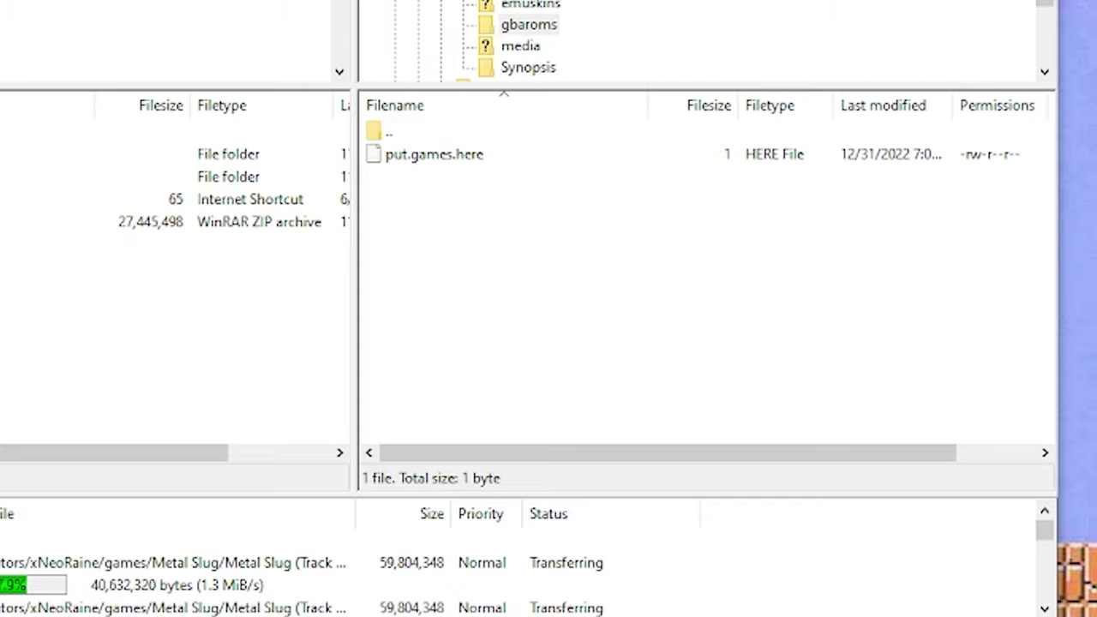
{"action": "left_click_drag", "start_coordinate": [17, 420], "coordinate": [523, 280]}
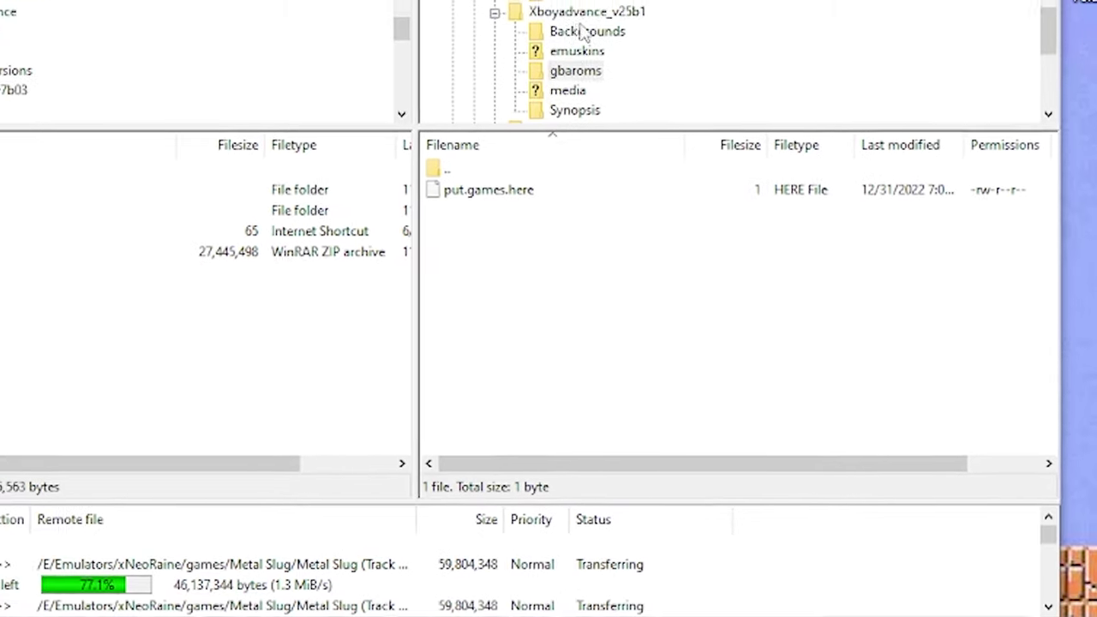
{"action": "left_click", "coordinate": [644, 77]}
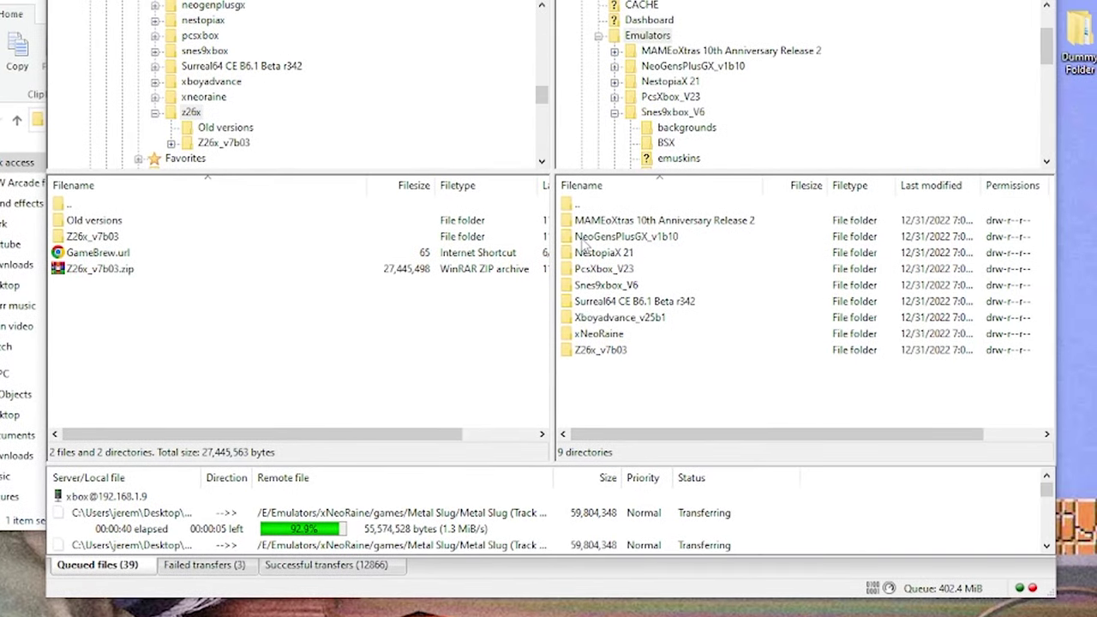
- Upload a game zip into NeoGensPlusGX_v1b10's sgenroms folder
{"action": "double_click", "coordinate": [586, 238]}
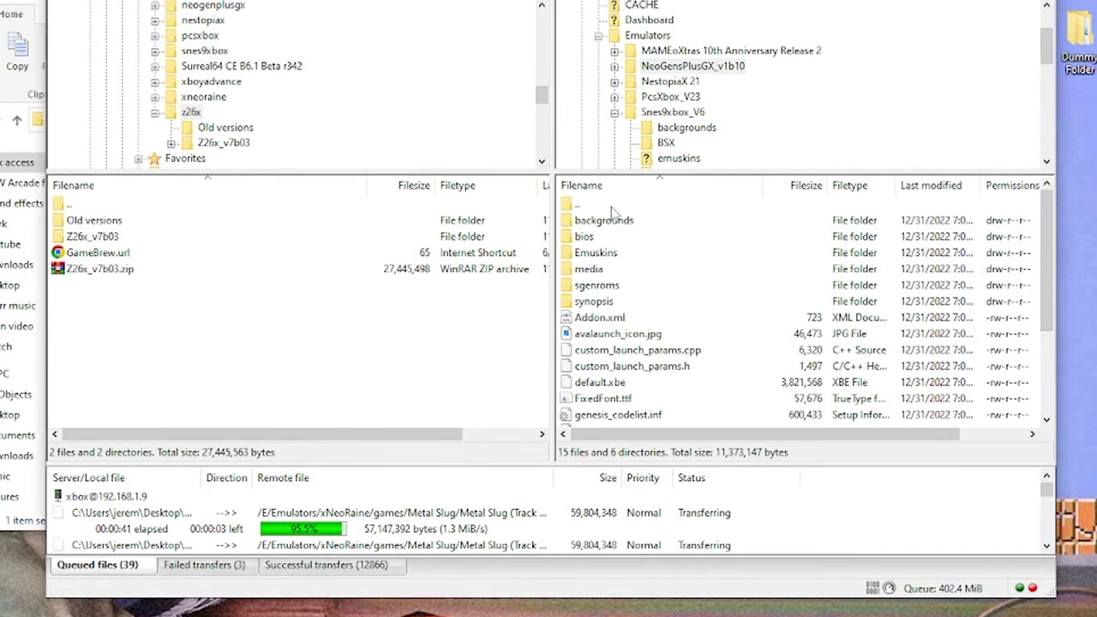
{"action": "double_click", "coordinate": [590, 286]}
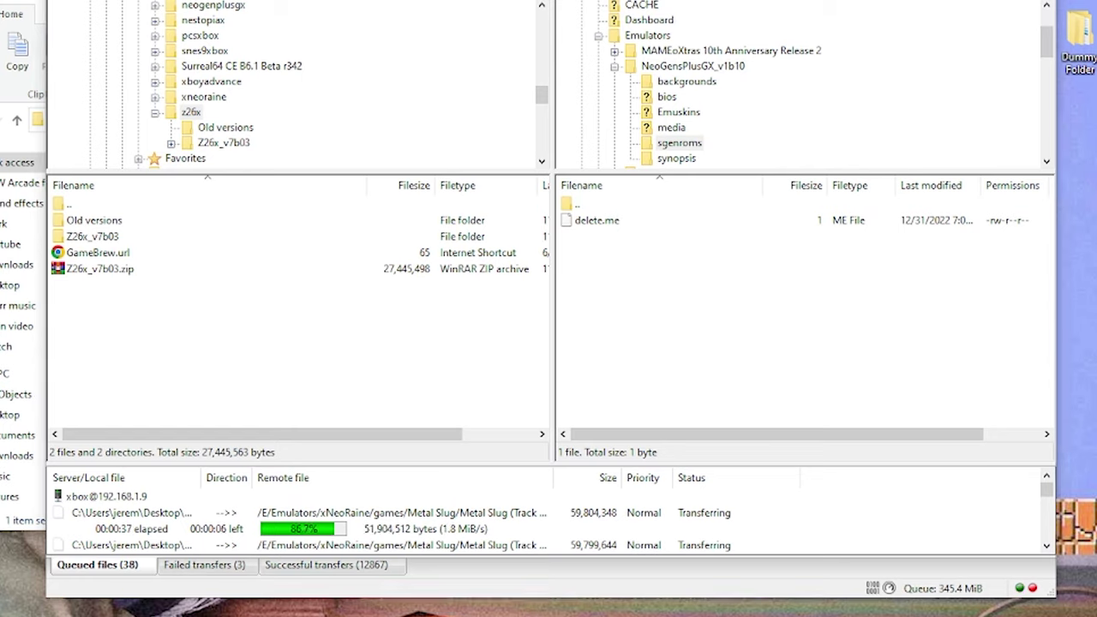
{"action": "left_click_drag", "start_coordinate": [94, 268], "coordinate": [622, 311]}
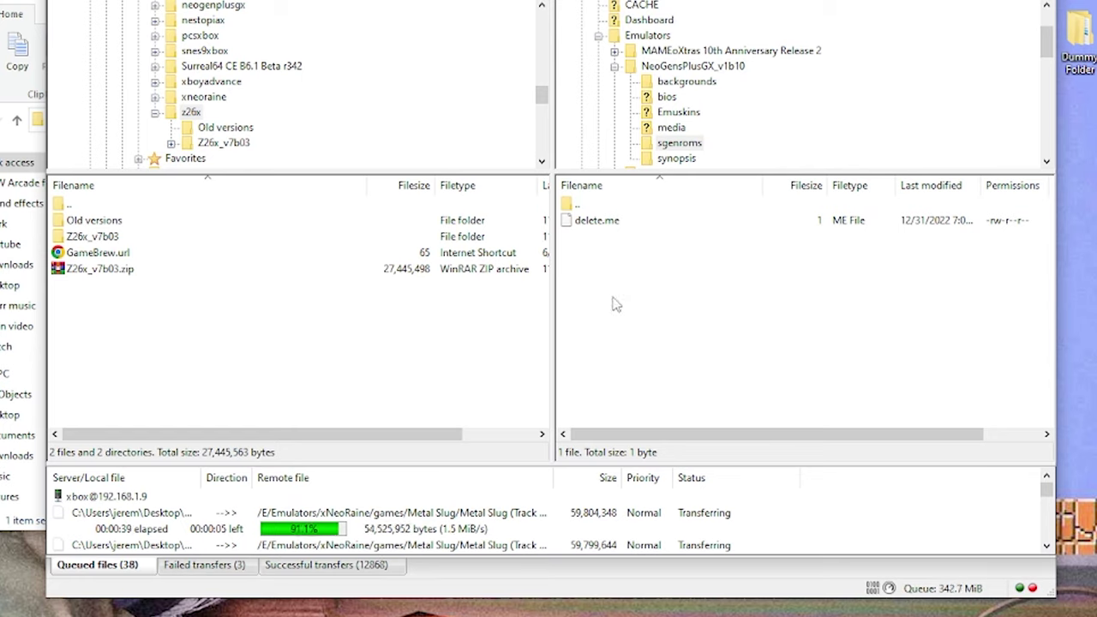
{"action": "left_click", "coordinate": [647, 36]}
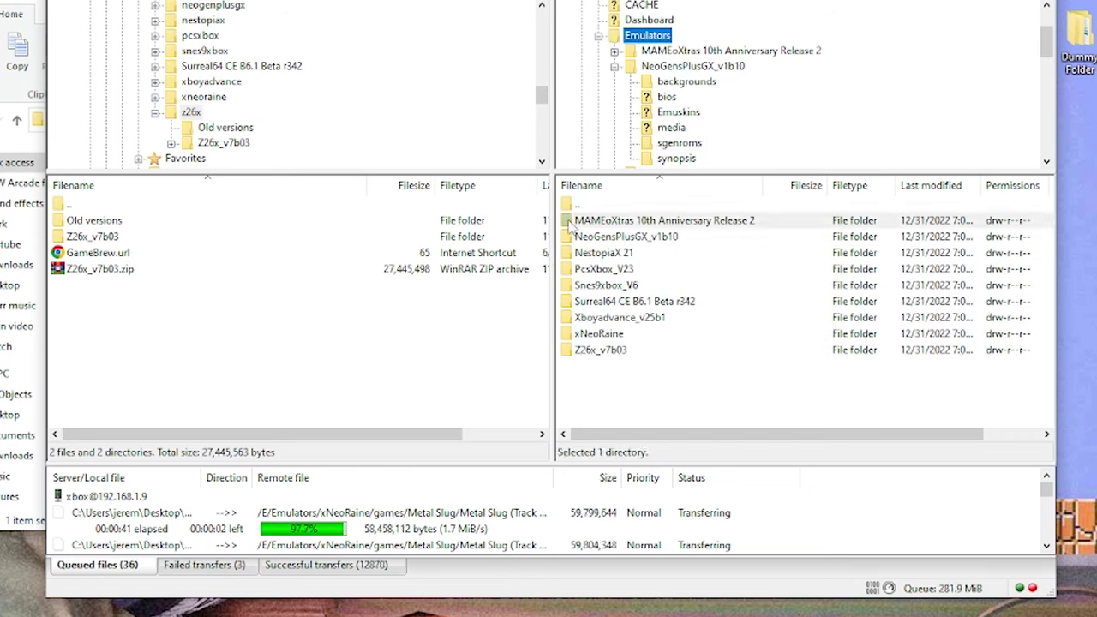
- Upload a zip into the empty roms folder of MAMEoXtras 10th Anniversary Release 2
{"action": "double_click", "coordinate": [576, 221]}
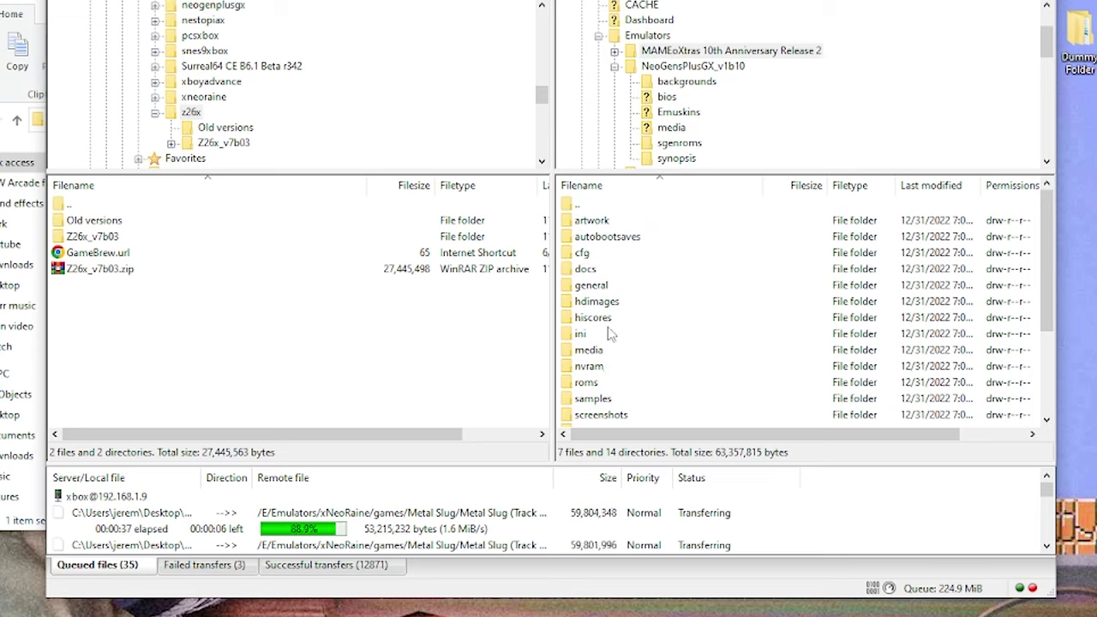
{"action": "double_click", "coordinate": [590, 383]}
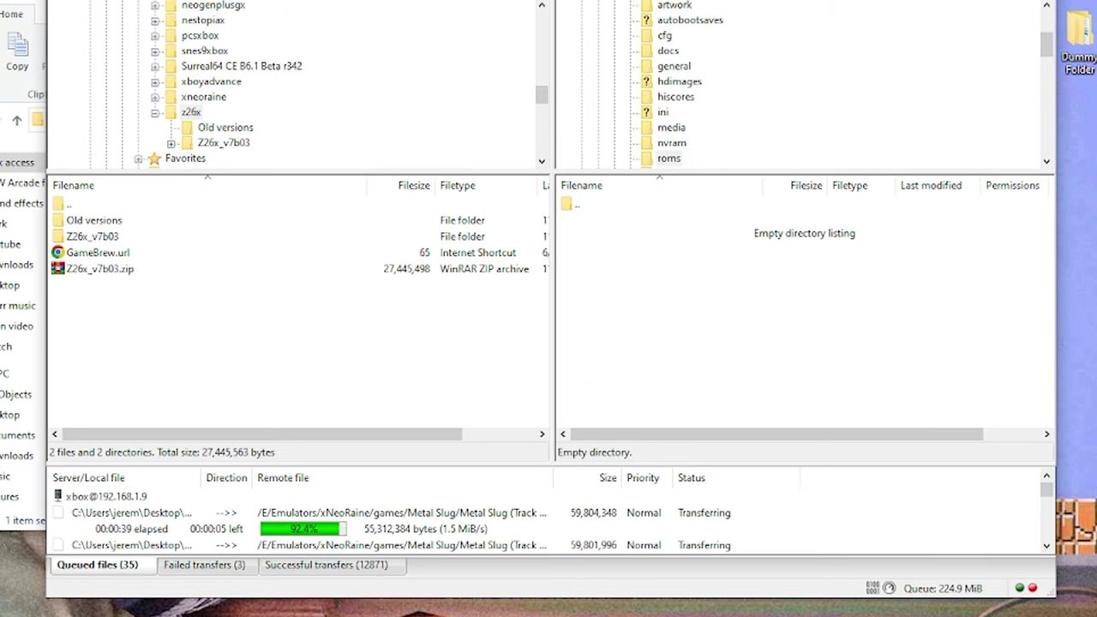
{"action": "left_click_drag", "start_coordinate": [99, 268], "coordinate": [730, 300]}
{"action": "scroll", "coordinate": [768, 94], "scroll_direction": "up", "scroll_amount": 3}
{"action": "left_click", "coordinate": [619, 118]}
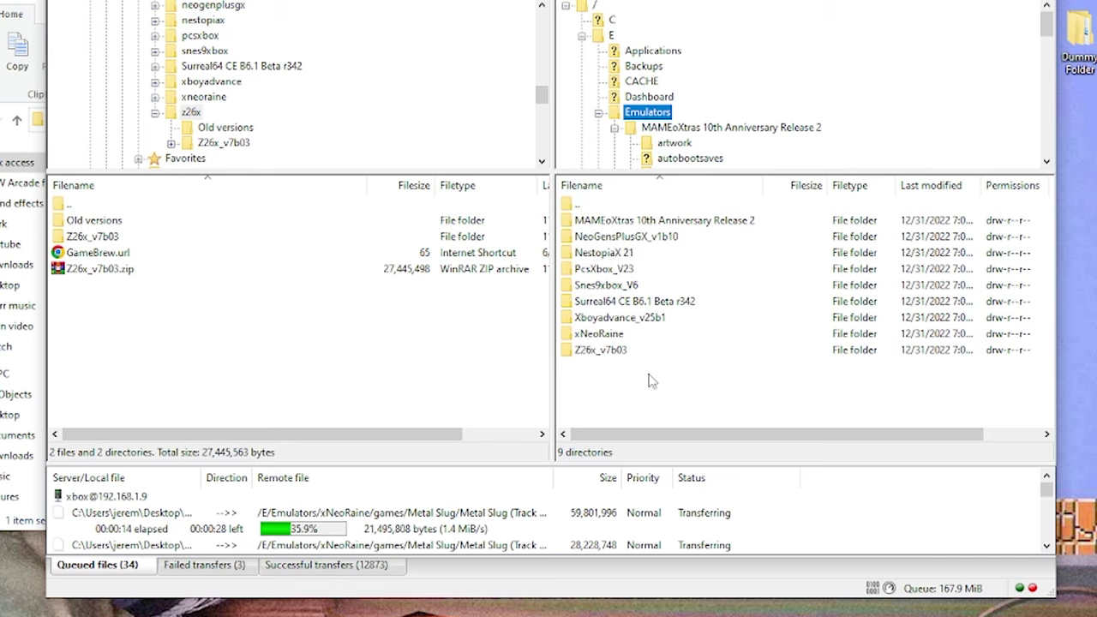
- Upload a game zip into NestopiaX 21's roms folder, then select its artwork folder
{"action": "left_click", "coordinate": [591, 258]}
{"action": "double_click", "coordinate": [591, 260]}
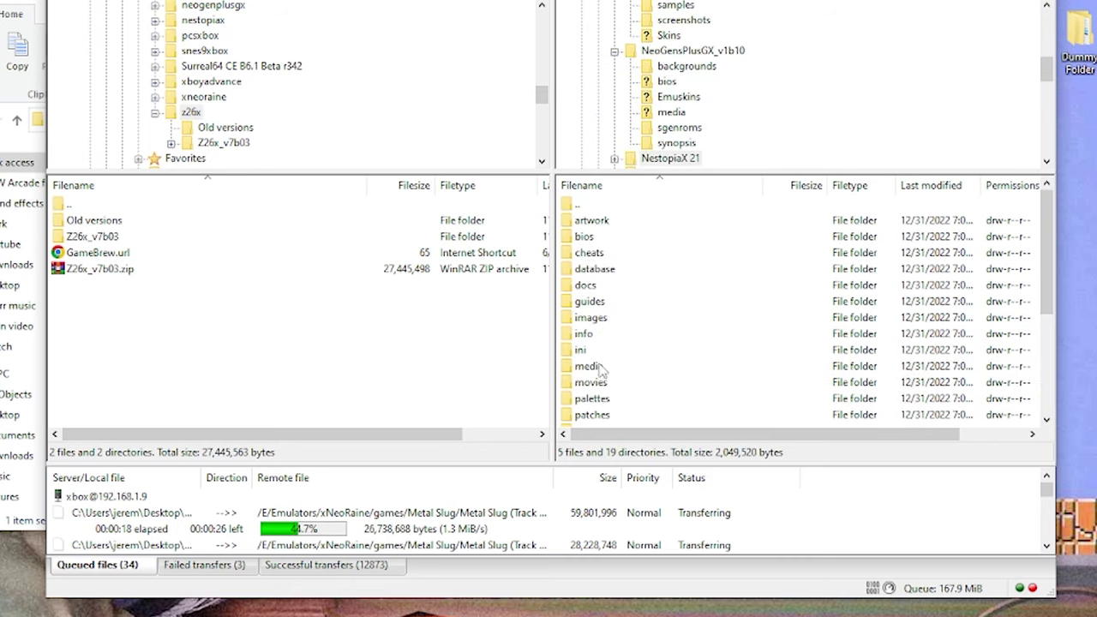
{"action": "scroll", "coordinate": [632, 316], "scroll_direction": "down", "scroll_amount": 2}
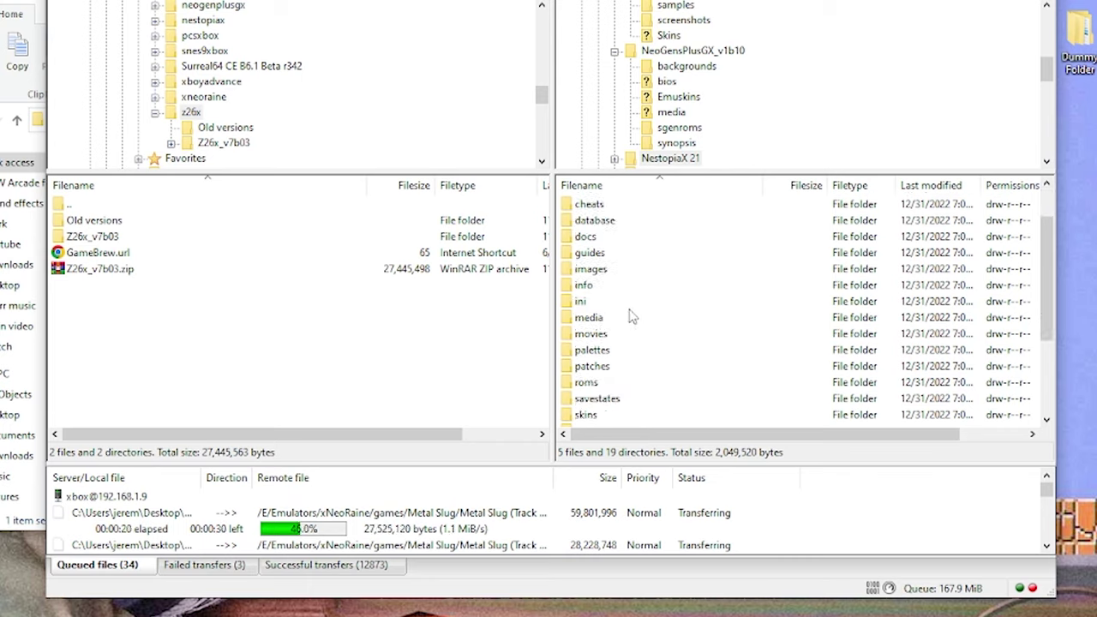
{"action": "double_click", "coordinate": [590, 383]}
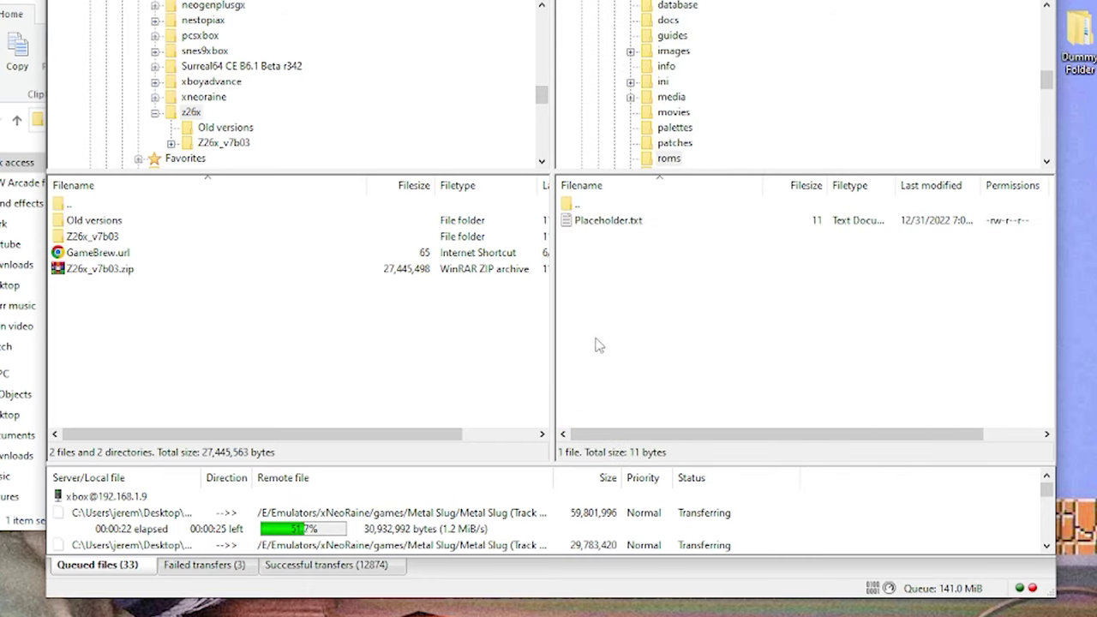
{"action": "left_click_drag", "start_coordinate": [100, 268], "coordinate": [692, 314]}
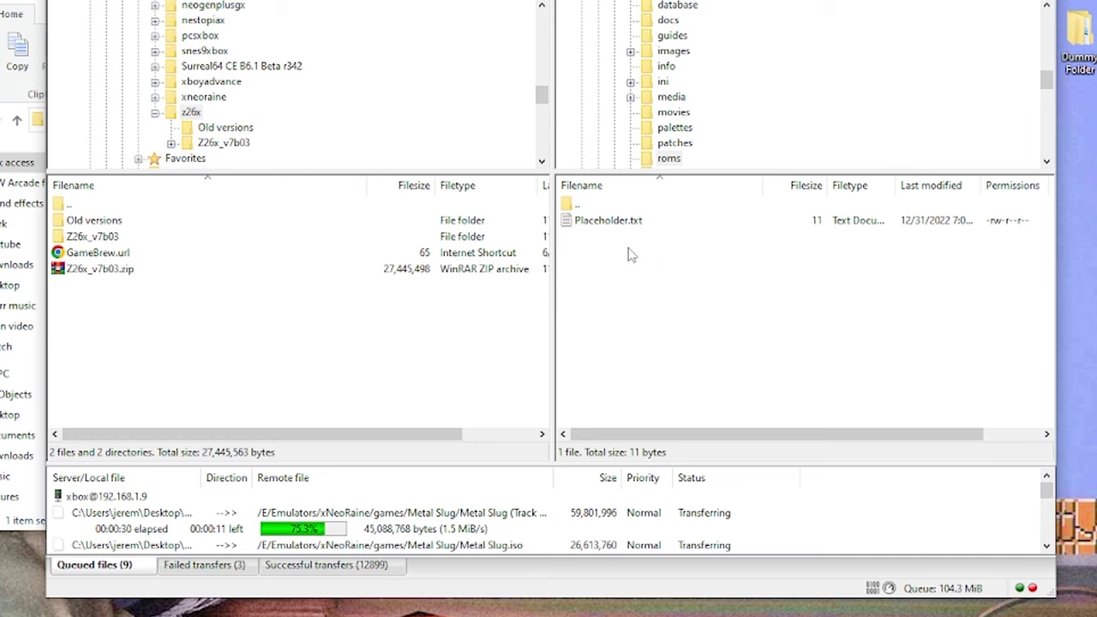
{"action": "double_click", "coordinate": [593, 205]}
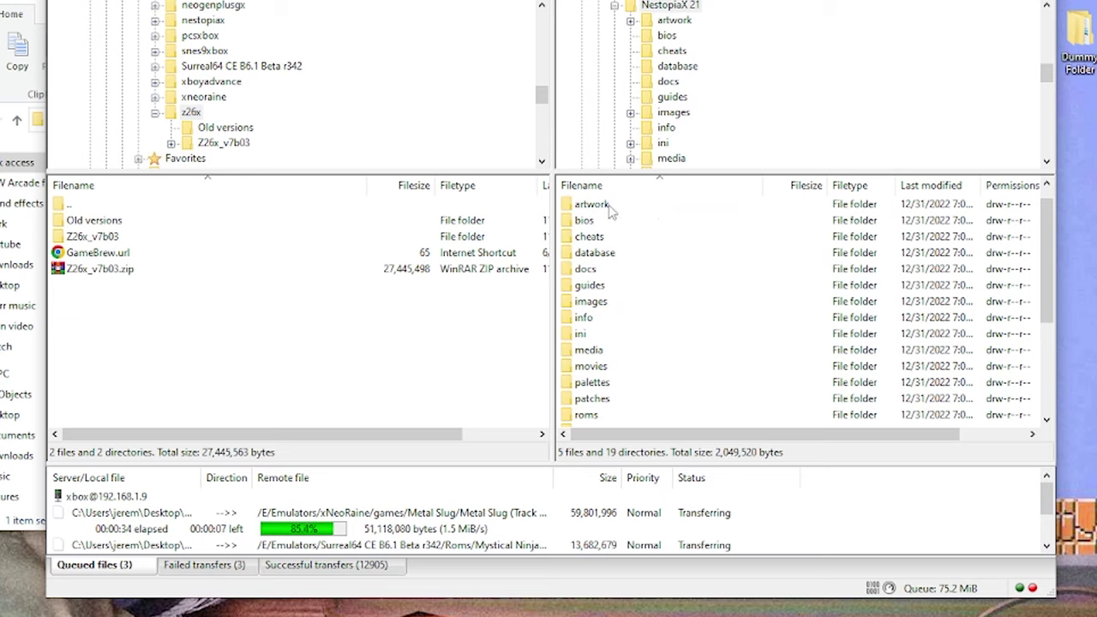
{"action": "left_click", "coordinate": [610, 208]}
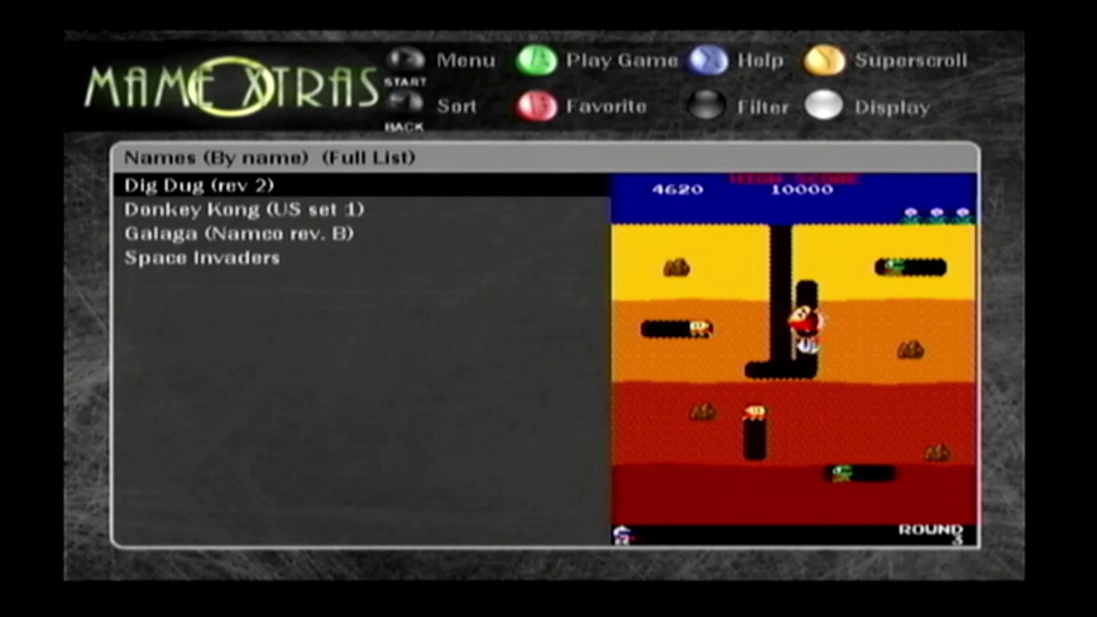
- Move down the MAMEoXtras game list to Donkey Kong
{"action": "key", "text": "Down"}
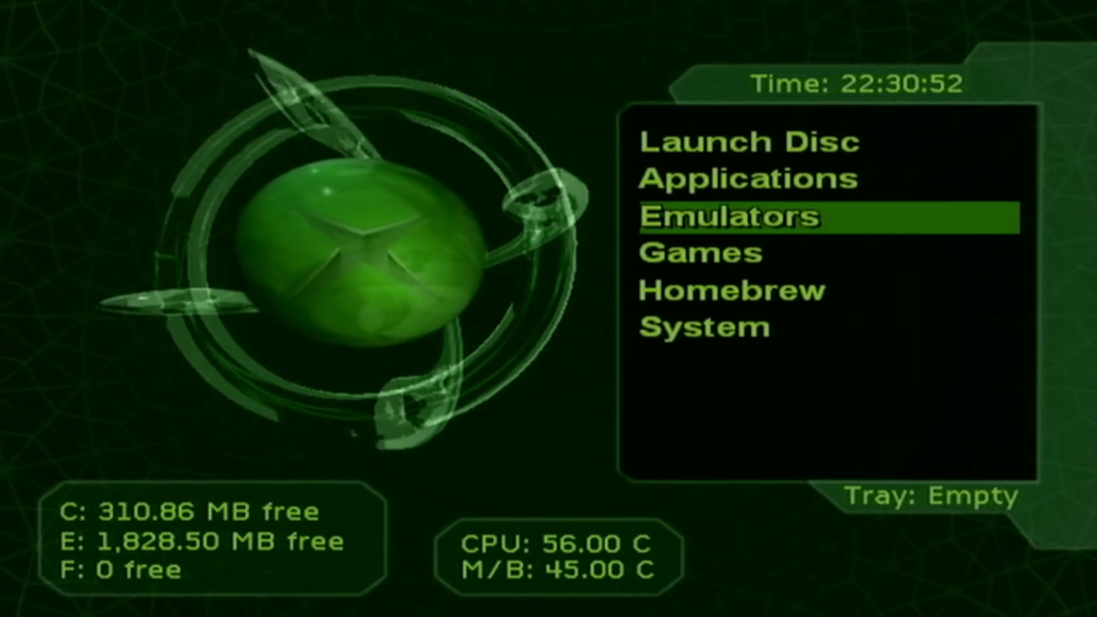
- Open the dashboard's Emulators list and browse the entries, stopping on Nintendo Gameboy
{"action": "key", "text": "Return"}
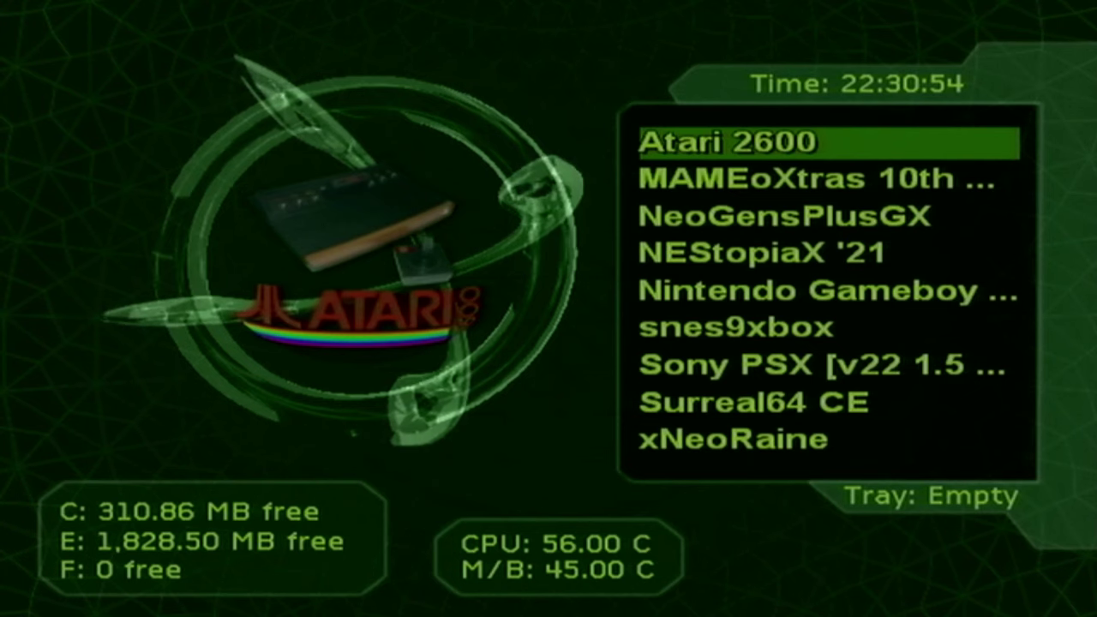
{"action": "key", "text": "Down"}
{"action": "key", "text": "Down"}
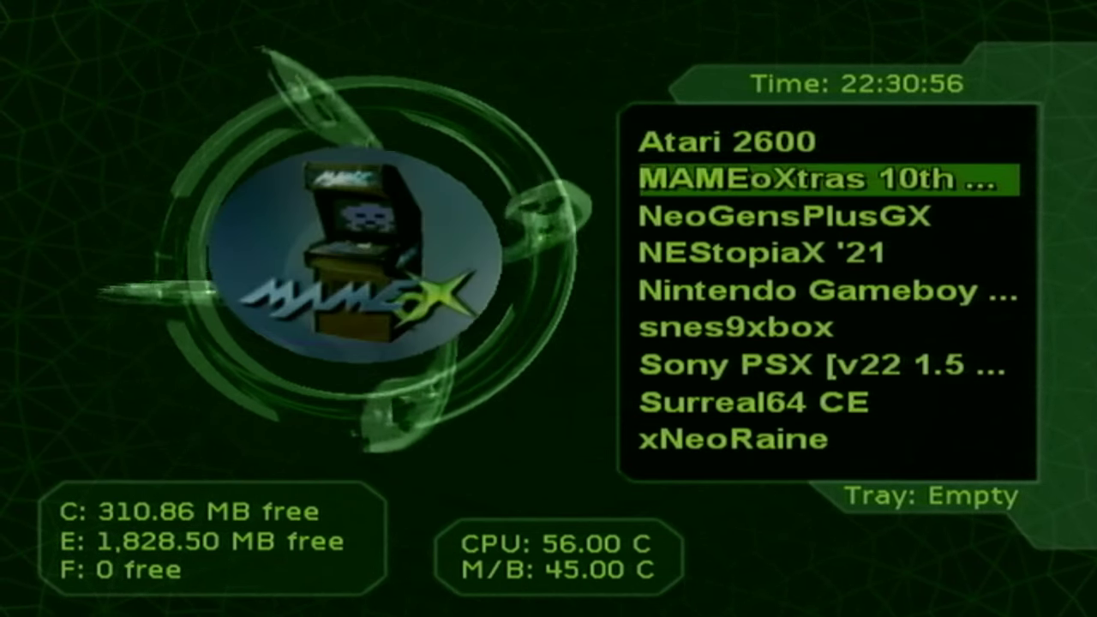
{"action": "key", "text": "Down"}
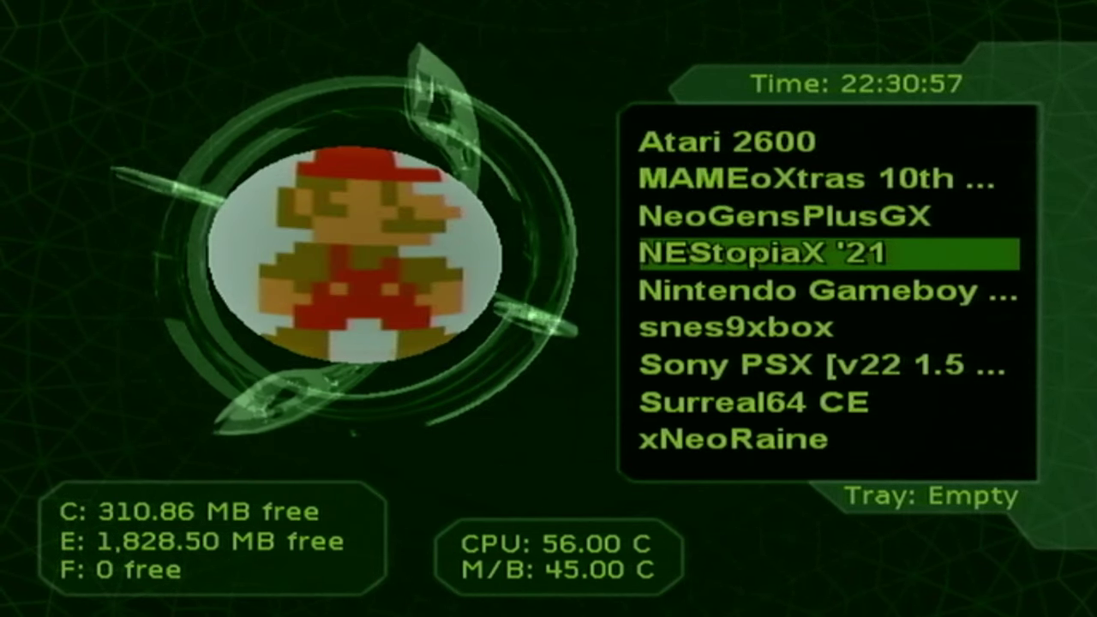
{"action": "key", "text": "Up"}
{"action": "key", "text": "Up"}
{"action": "key", "text": "Down"}
{"action": "key", "text": "Down"}
{"action": "key", "text": "Down"}
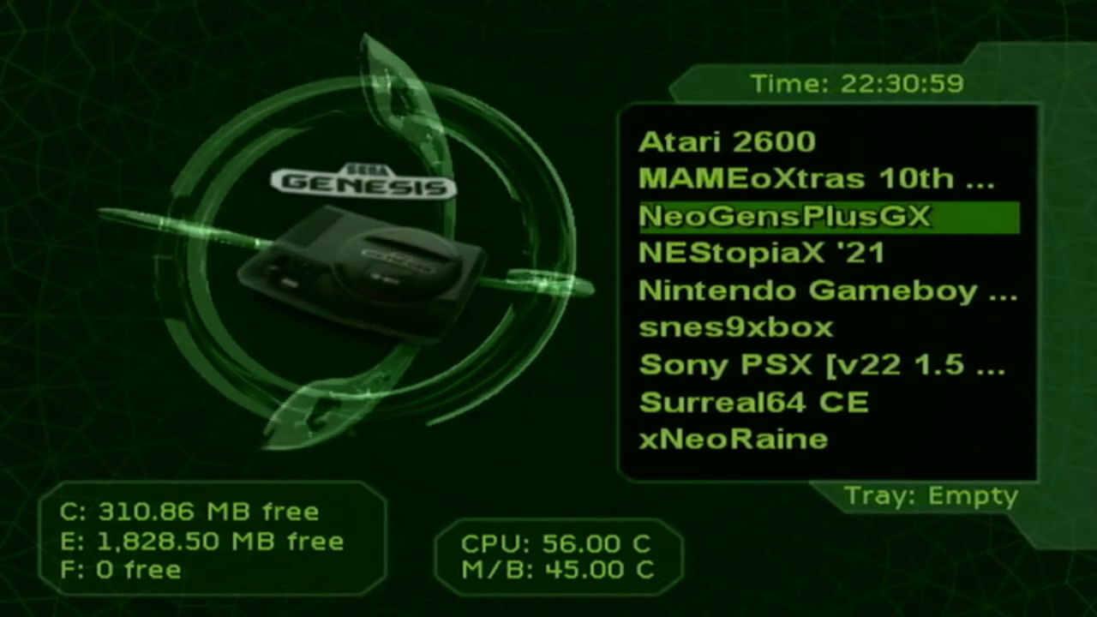
{"action": "key", "text": "Down"}
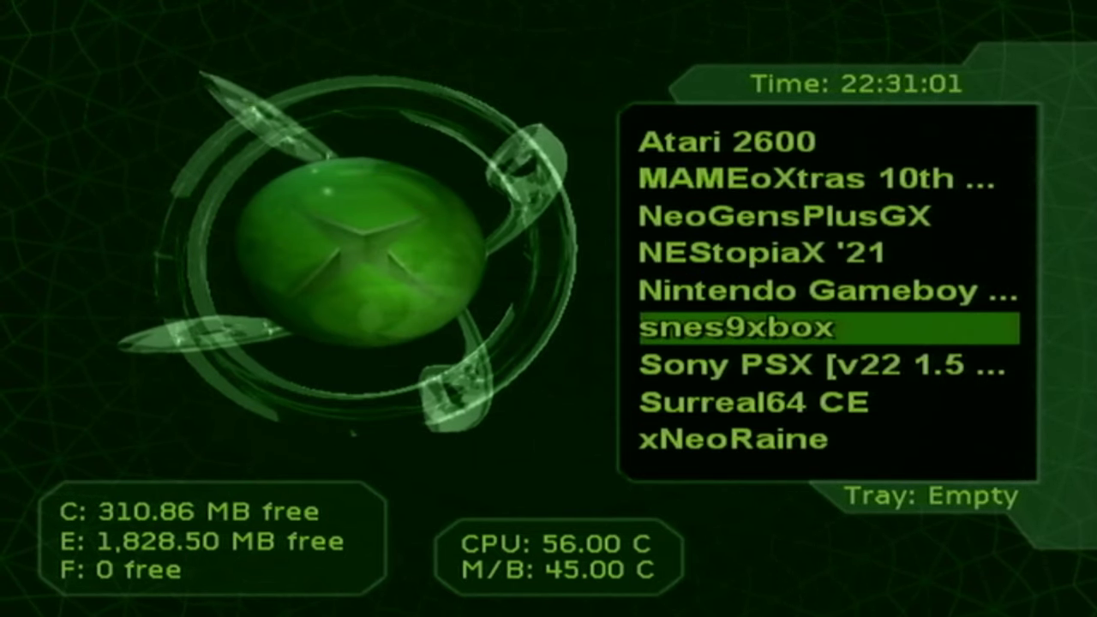
{"action": "key", "text": "Down"}
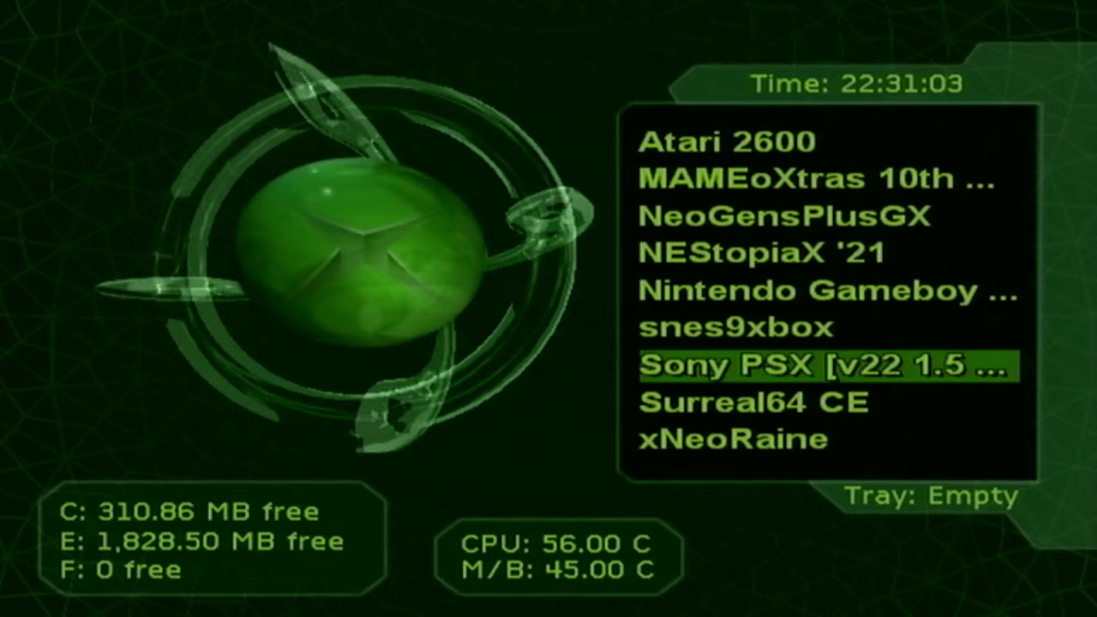
{"action": "key", "text": "Down"}
{"action": "key", "text": "Down"}
{"action": "key", "text": "Up"}
{"action": "key", "text": "Up"}
{"action": "key", "text": "Up"}
{"action": "key", "text": "Down"}
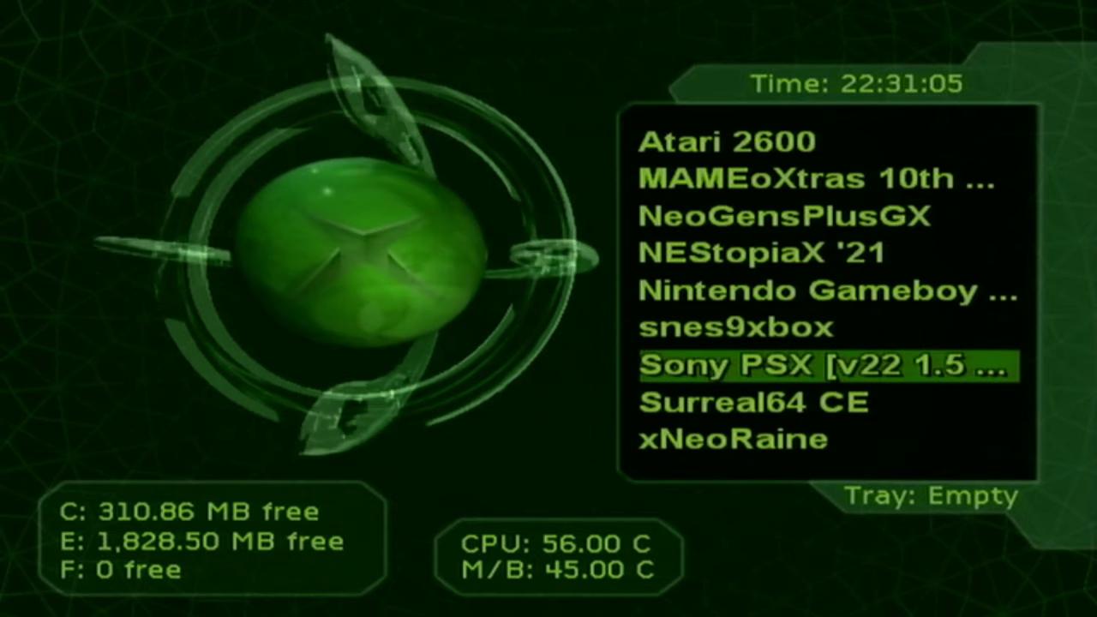
{"action": "key", "text": "Up"}
{"action": "key", "text": "Up"}
{"action": "key", "text": "Up"}
{"action": "key", "text": "Up"}
{"action": "key", "text": "Up"}
{"action": "key", "text": "Up"}
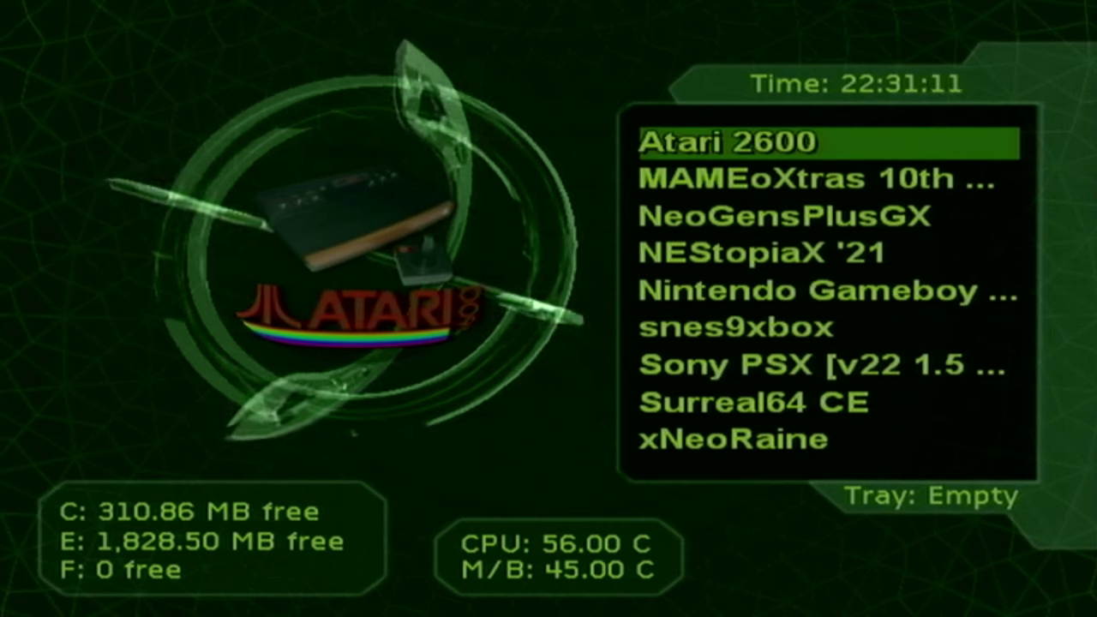
{"action": "key", "text": "Down"}
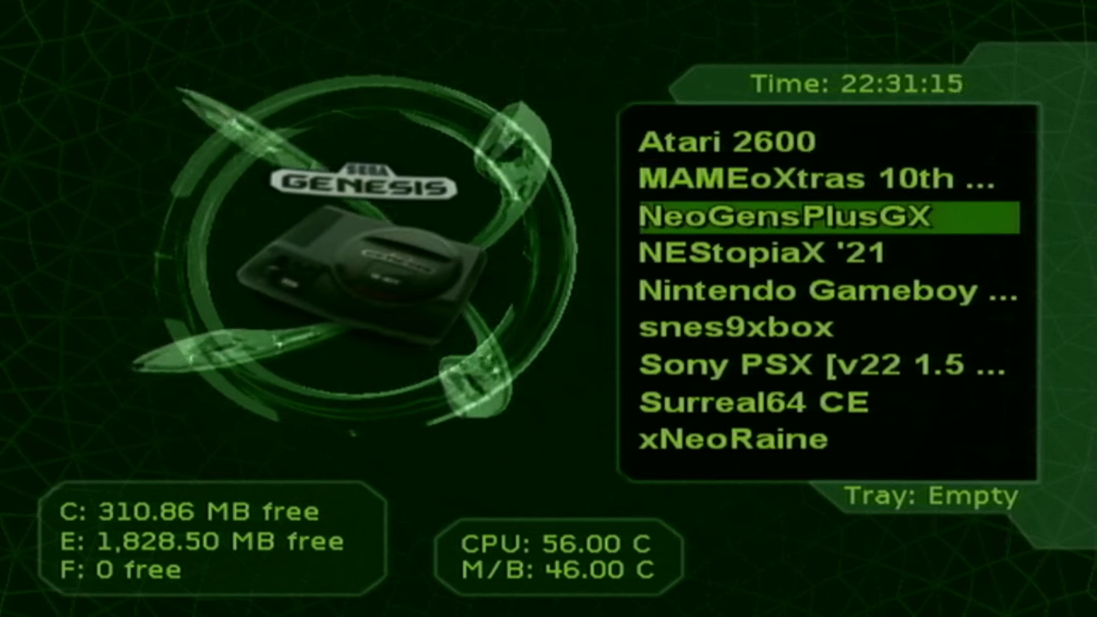
{"action": "key", "text": "Down"}
{"action": "key", "text": "Down"}
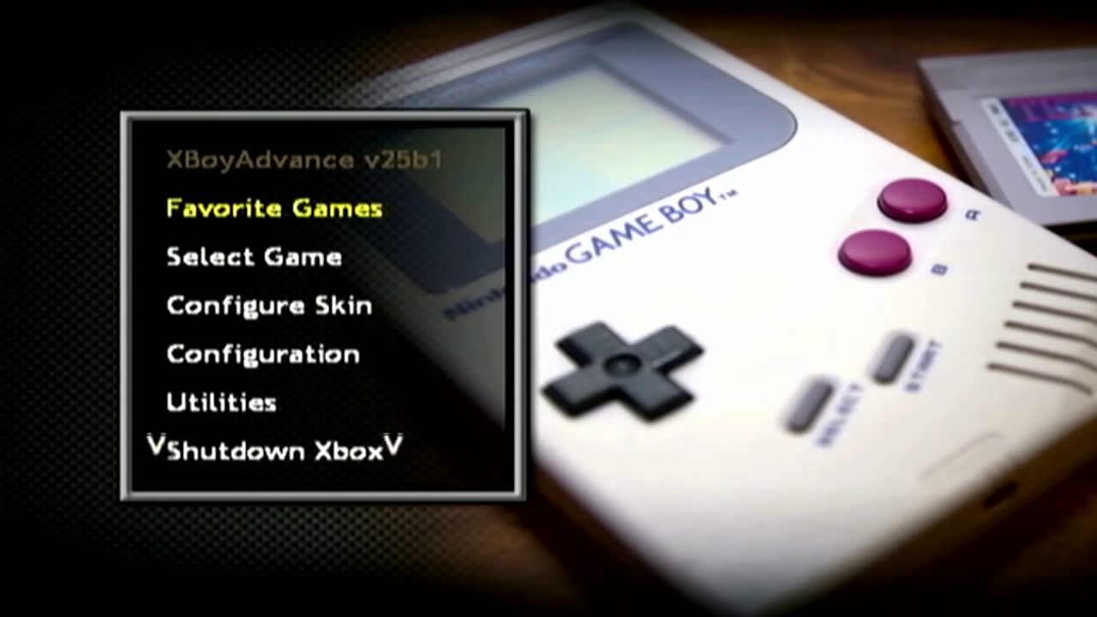
- Show then dismiss the Music Control Menu, and open Select Game to list the ROMs
{"action": "key", "text": "m"}
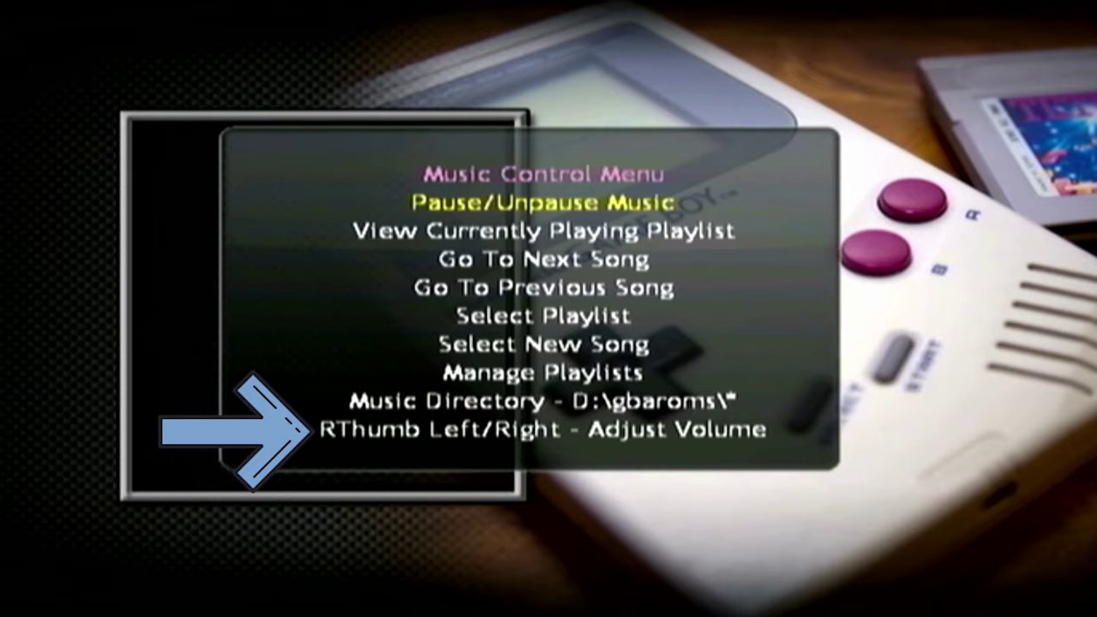
{"action": "key", "text": "Escape"}
{"action": "key", "text": "Down"}
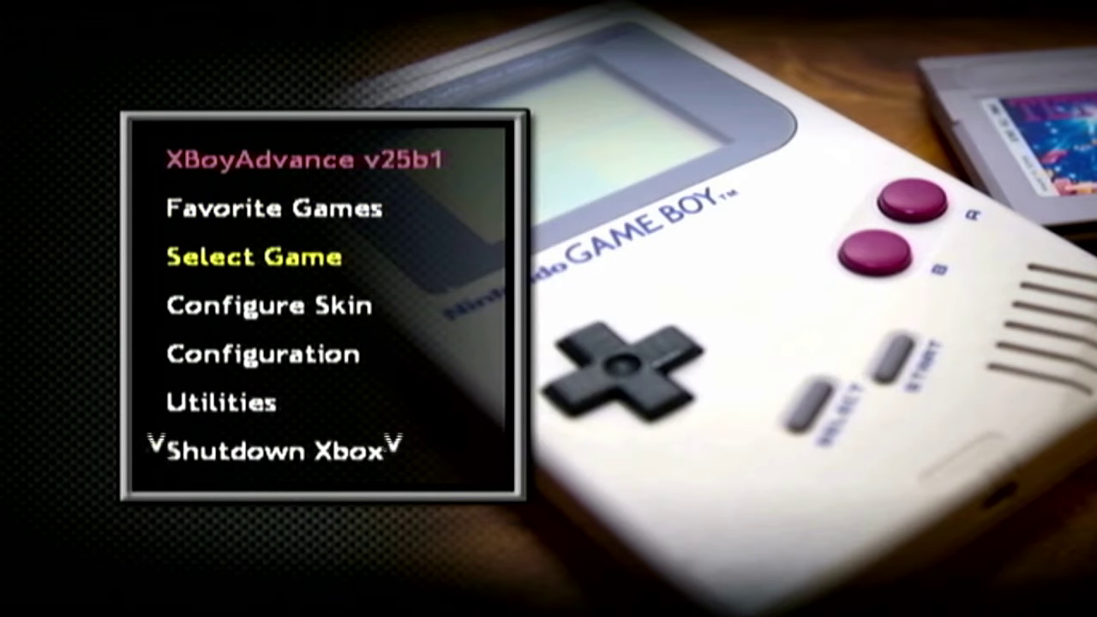
{"action": "key", "text": "Return"}
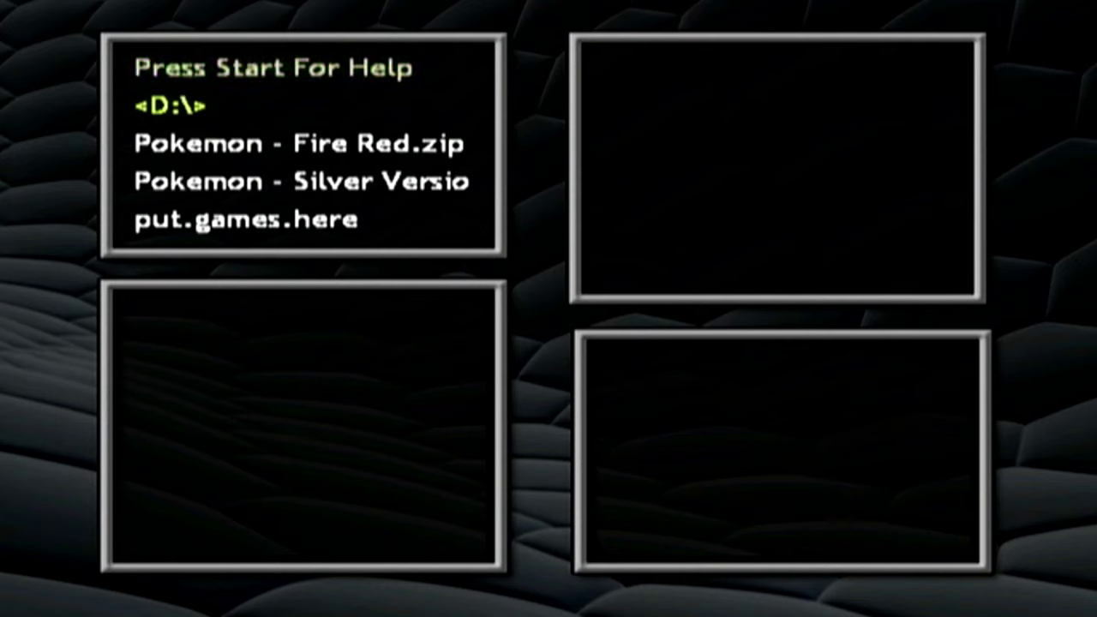
- Boot Pokemon - Fire Red.zip, skip the board message, and bring up XBoyAdvance's Game Configuration screen
{"action": "key", "text": "Down"}
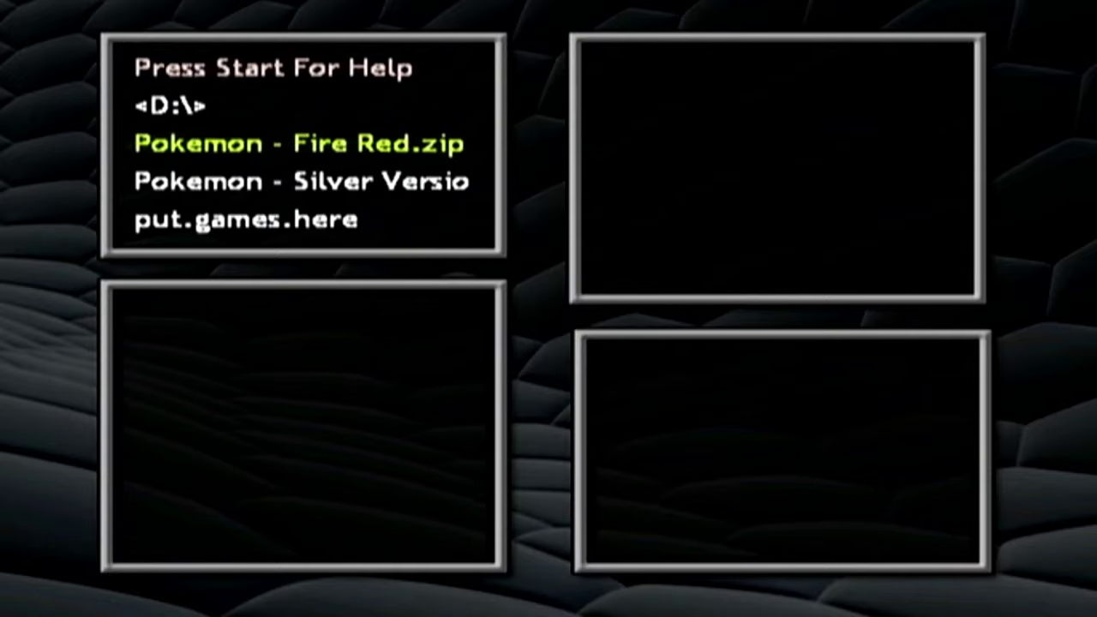
{"action": "key", "text": "Return"}
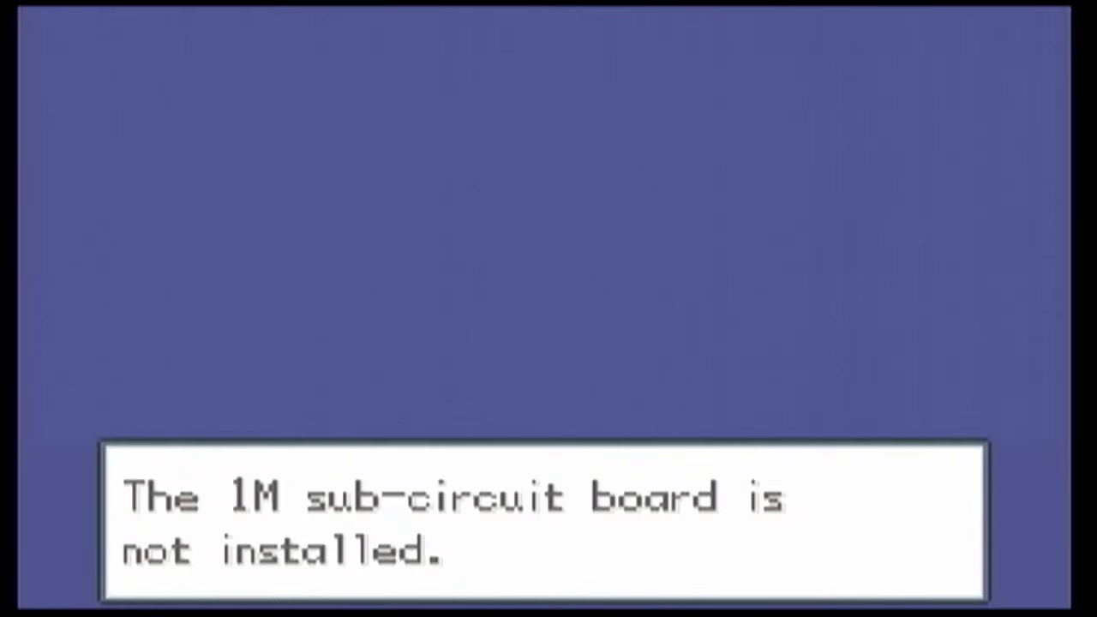
{"action": "key", "text": "x"}
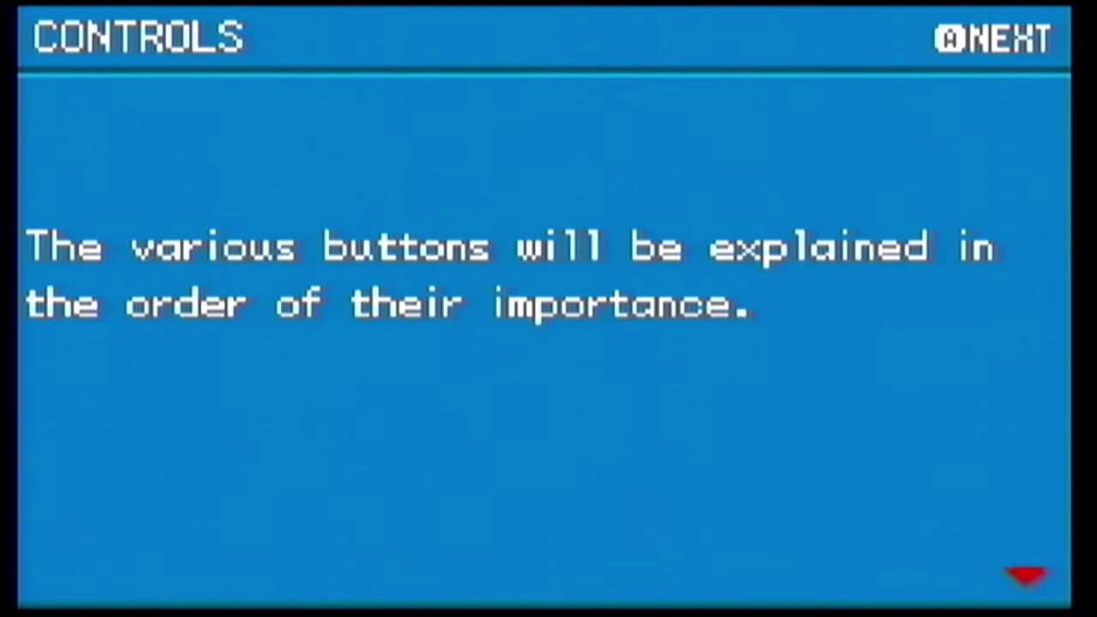
{"action": "key", "text": "Escape"}
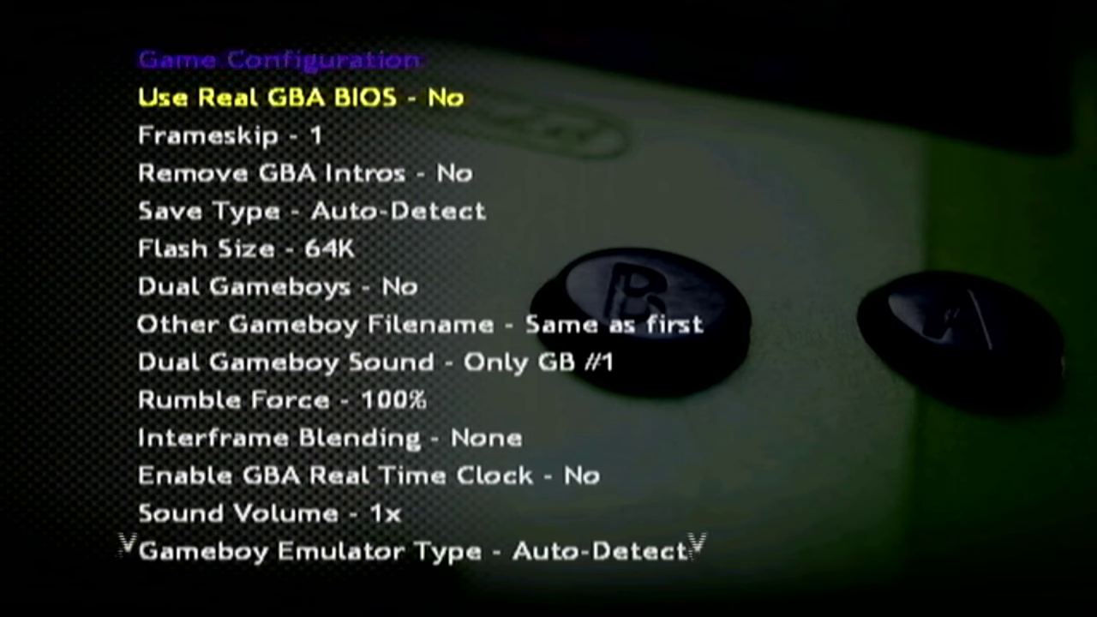
- Set Flash Size to 128K and Save Type to SRAM, then continue past FireRed's title screen
{"action": "key", "text": "Down"}
{"action": "key", "text": "Down"}
{"action": "key", "text": "Down"}
{"action": "key", "text": "Down"}
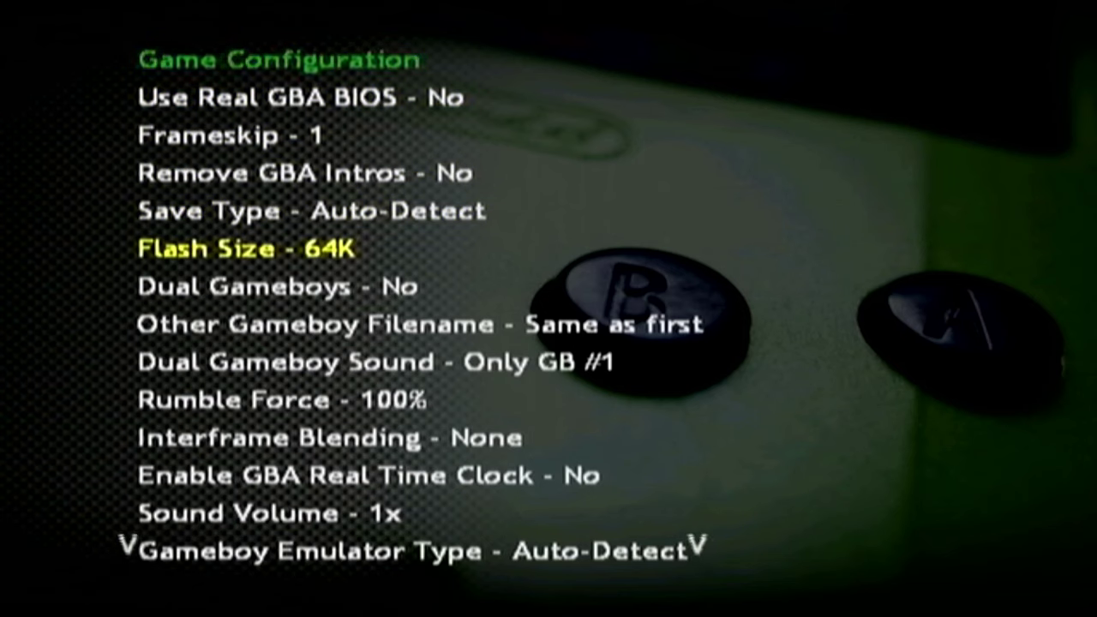
{"action": "key", "text": "Right"}
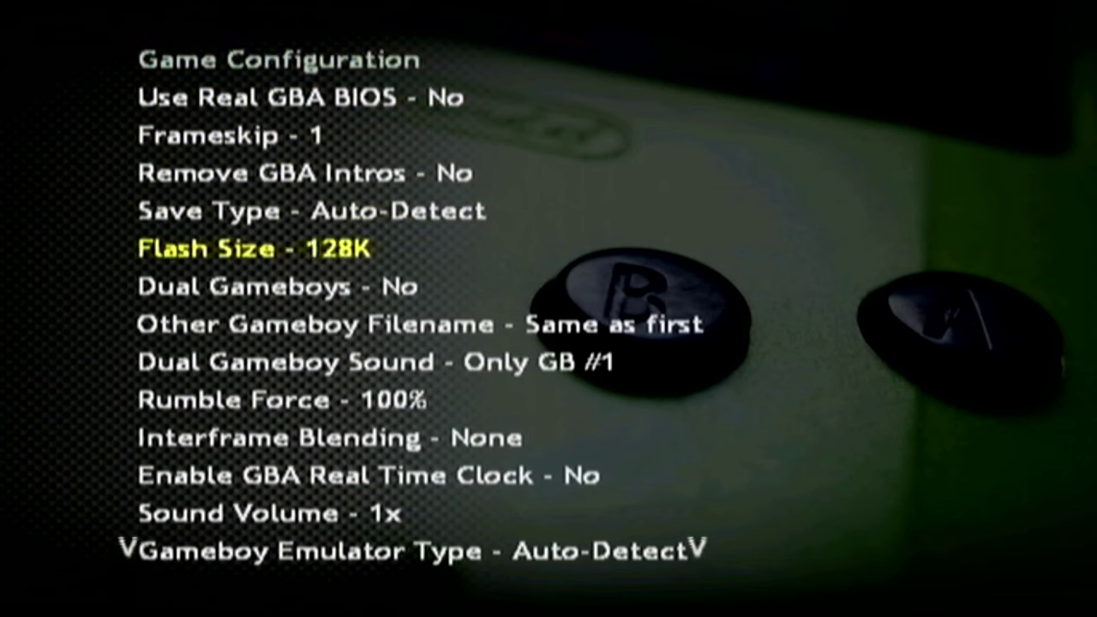
{"action": "key", "text": "Up"}
{"action": "key", "text": "Right"}
{"action": "key", "text": "Right"}
{"action": "key", "text": "Right"}
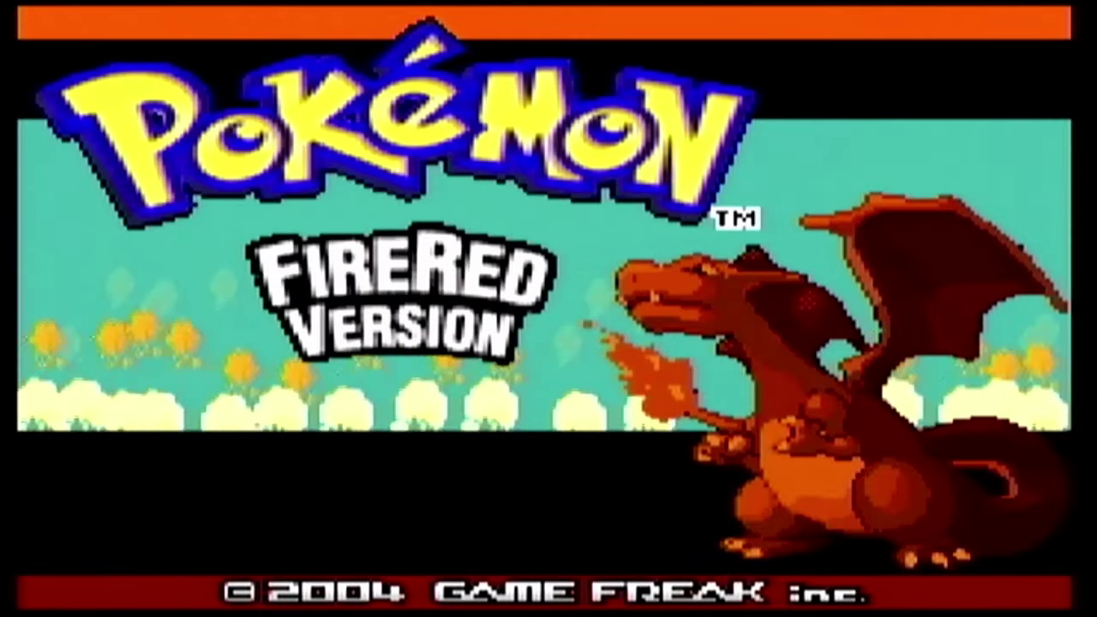
{"action": "key", "text": "Return"}
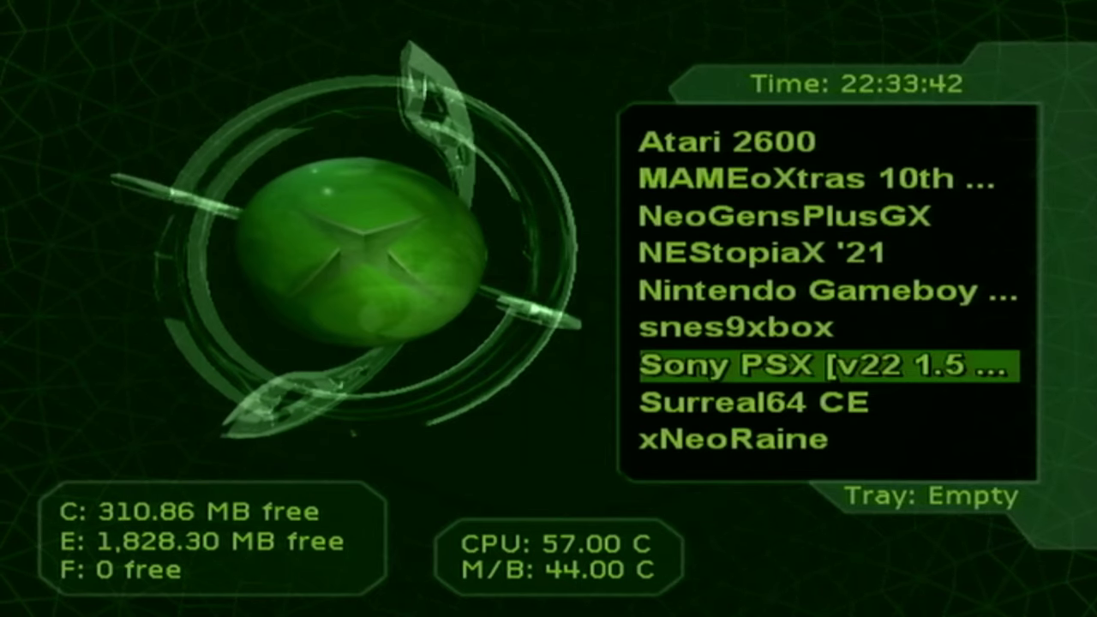
- Start PCSXbox and open its D:\PSXCDS\ game browser from the Music Control Menu
{"action": "key", "text": "Return"}
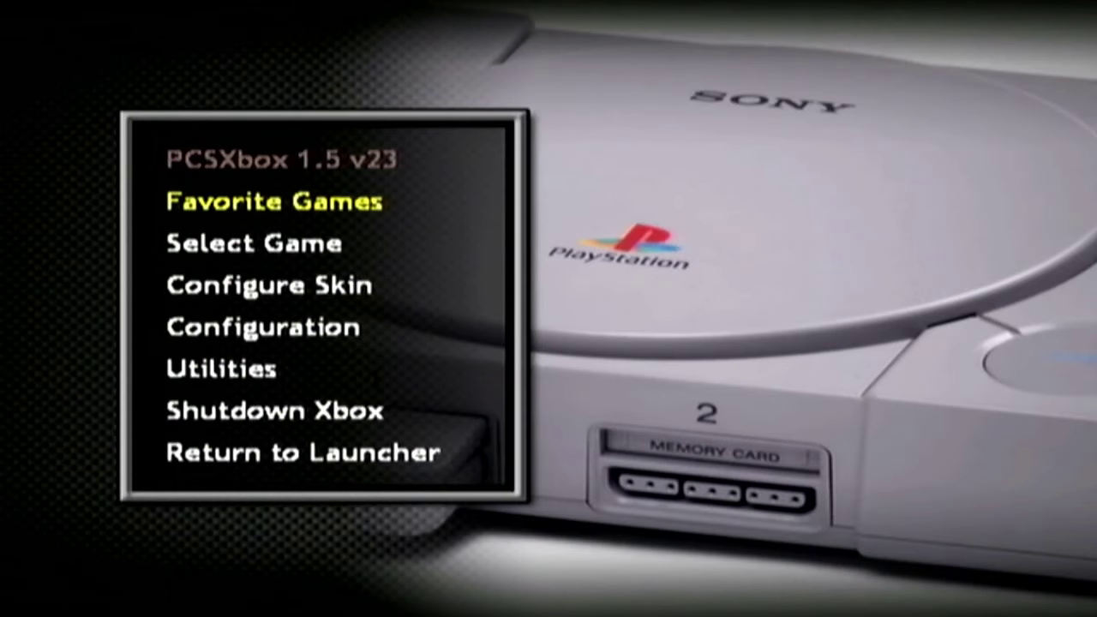
{"action": "key", "text": "m"}
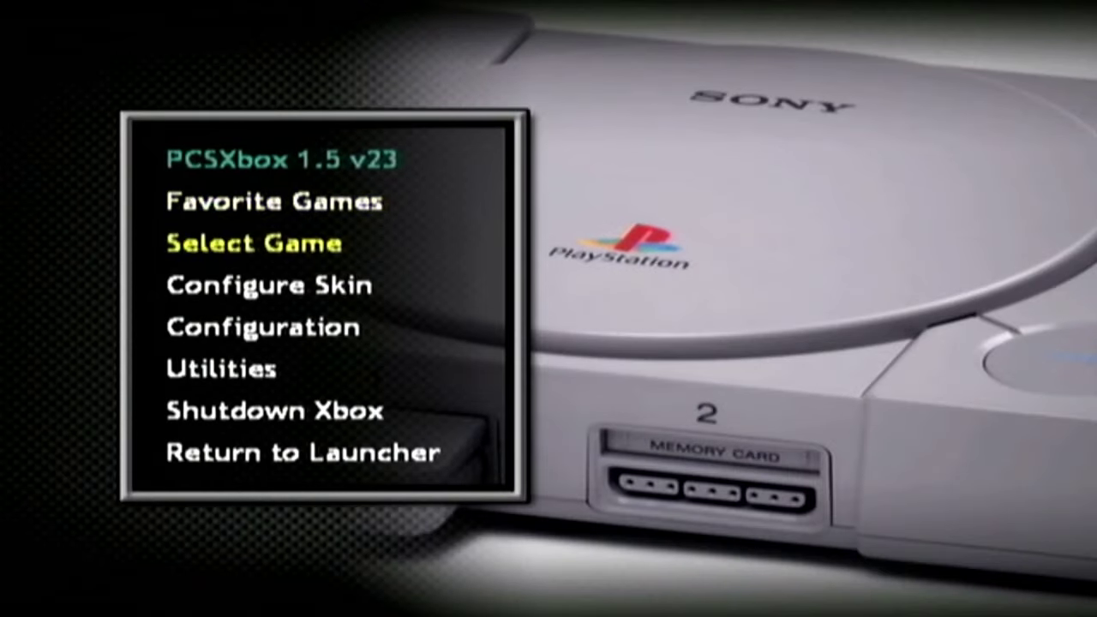
{"action": "key", "text": "Return"}
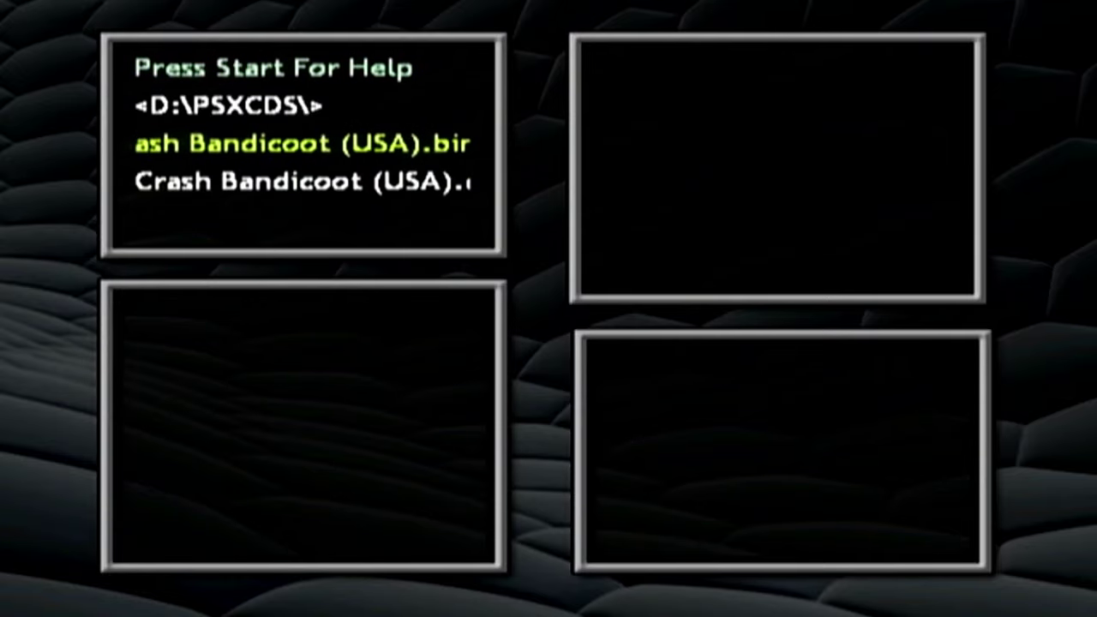
- Boot Crash Bandicoot (USA) in PCSXbox to test it
{"action": "key", "text": "Return"}
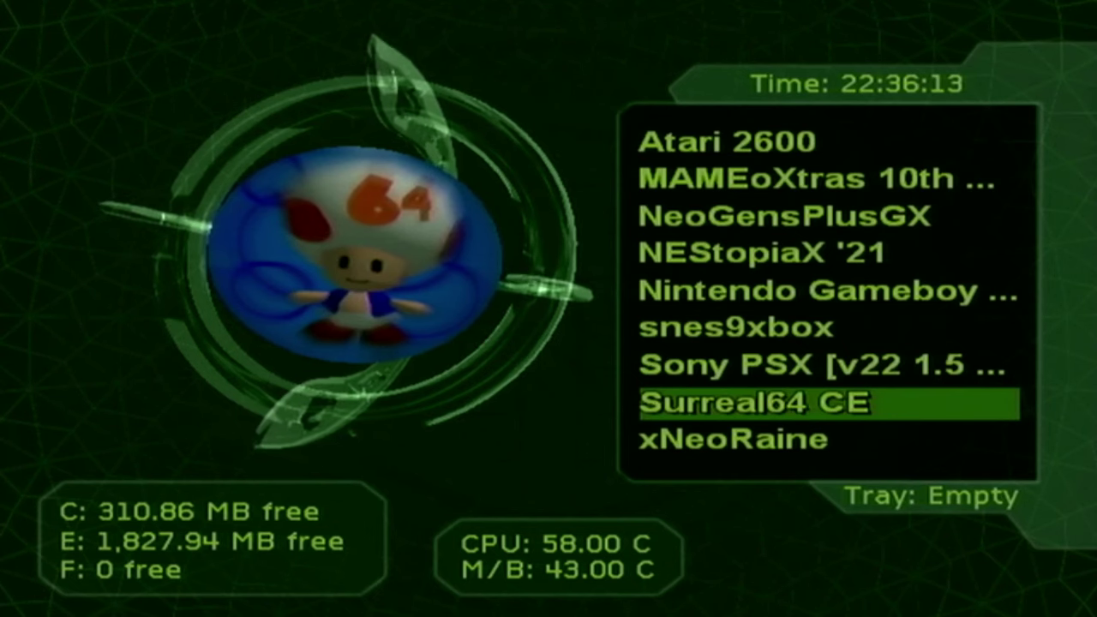
- Launch Surreal64 CE, open Mystical Ninja's launch options, and choose the 1964x085 emulator
{"action": "key", "text": "Return"}
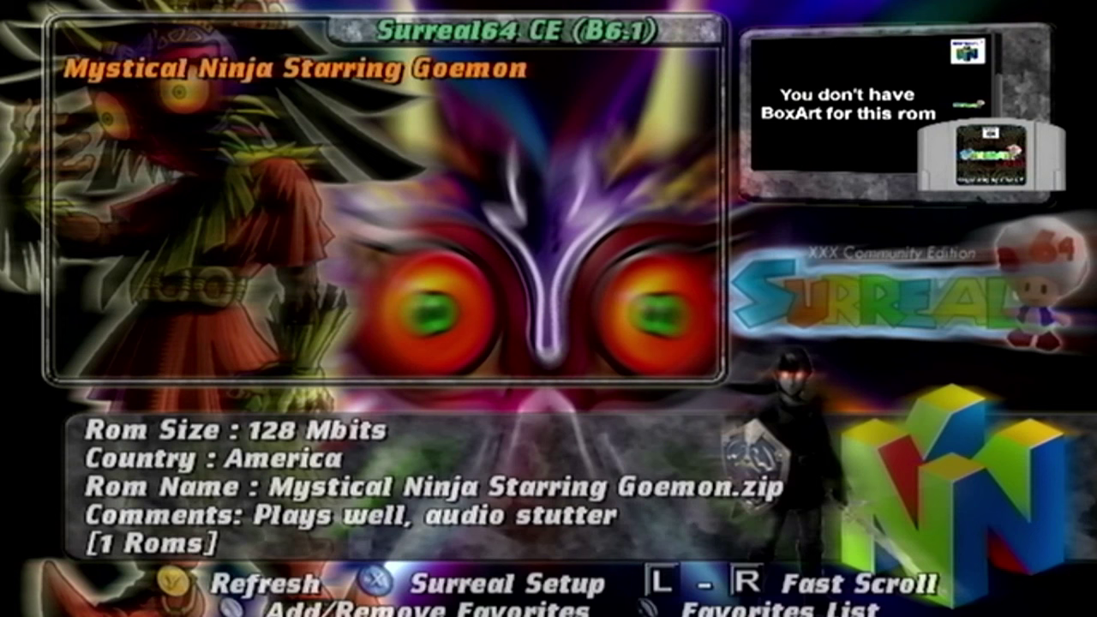
{"action": "key", "text": "Return"}
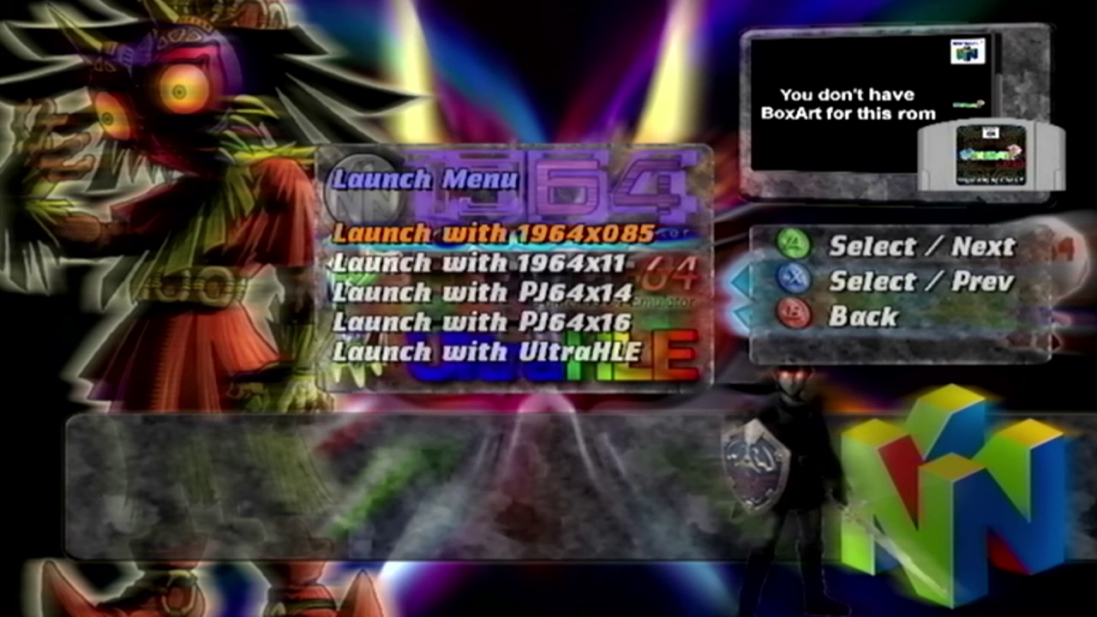
{"action": "key", "text": "Down"}
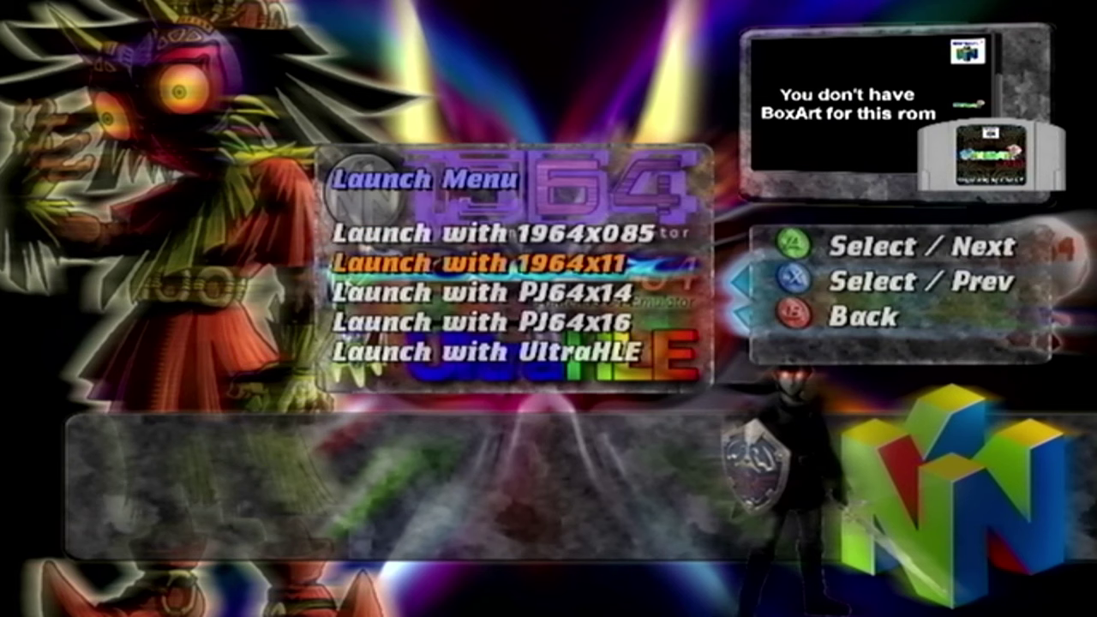
{"action": "key", "text": "Down"}
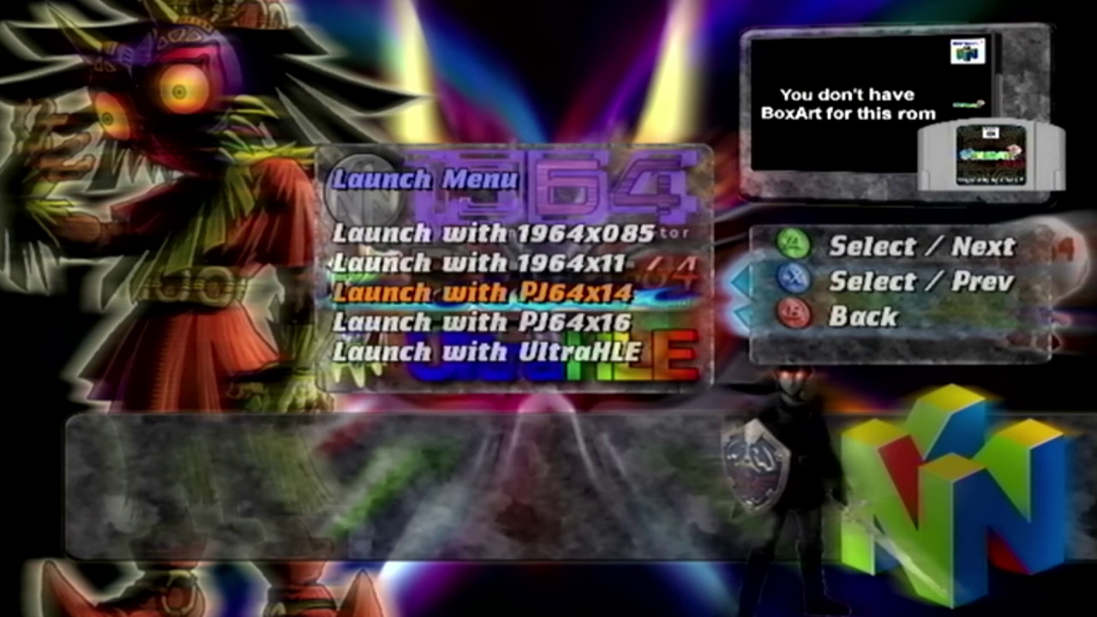
{"action": "key", "text": "Down"}
{"action": "key", "text": "Down"}
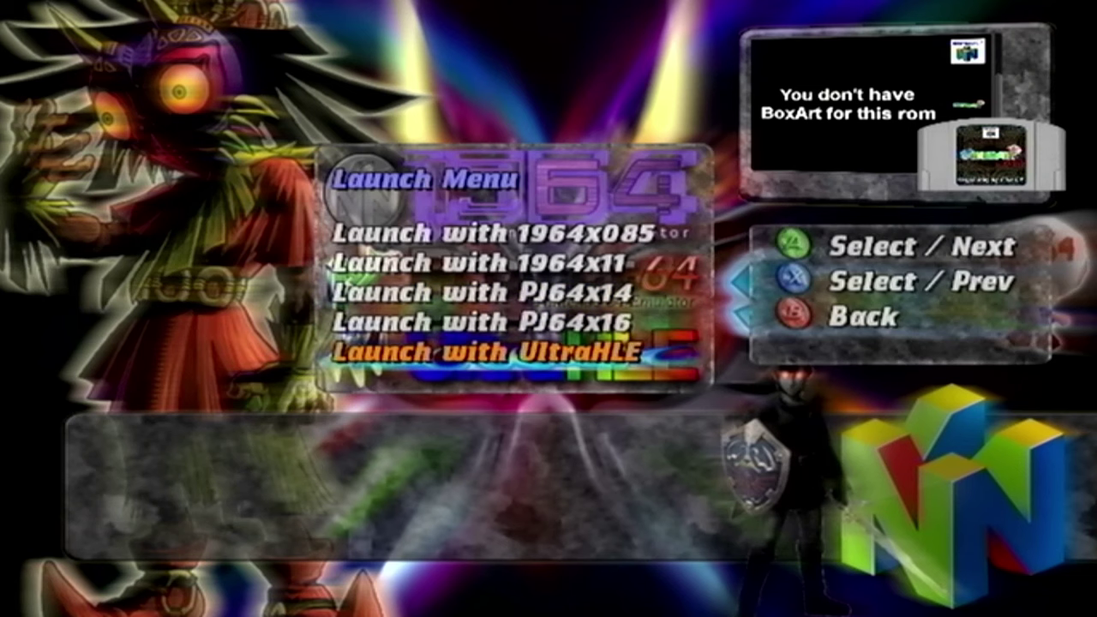
{"action": "key", "text": "Up"}
{"action": "key", "text": "Up"}
- Browse the video plugins, confirm Rice 6.12, and go back to the ROM list
{"action": "key", "text": "Up"}
{"action": "key", "text": "Up"}
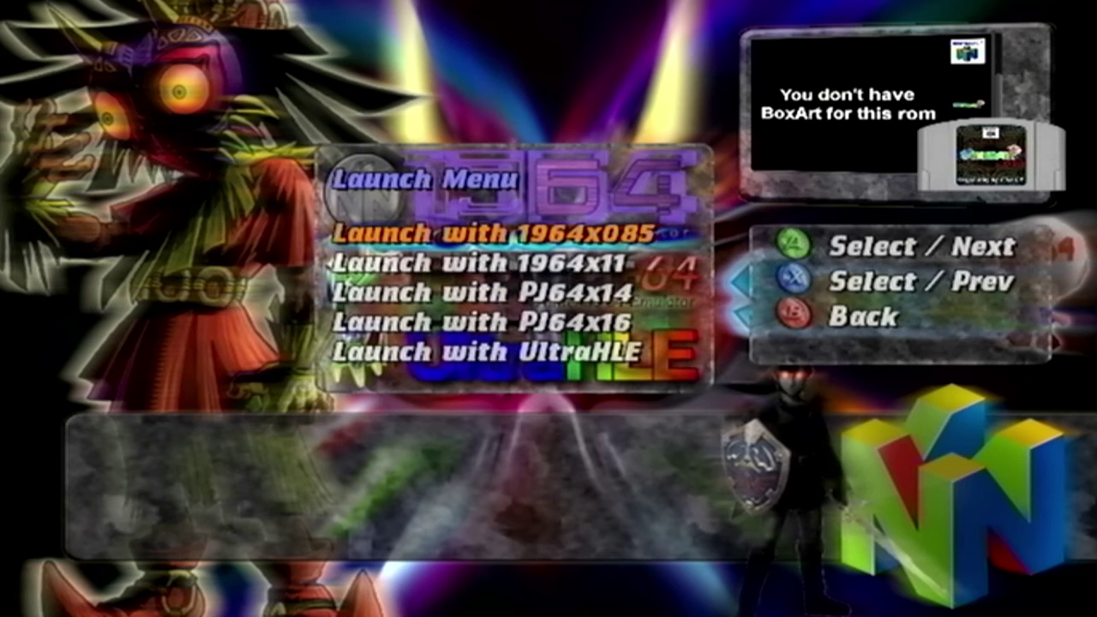
{"action": "key", "text": "Return"}
{"action": "key", "text": "Up"}
{"action": "key", "text": "Down"}
{"action": "key", "text": "Down"}
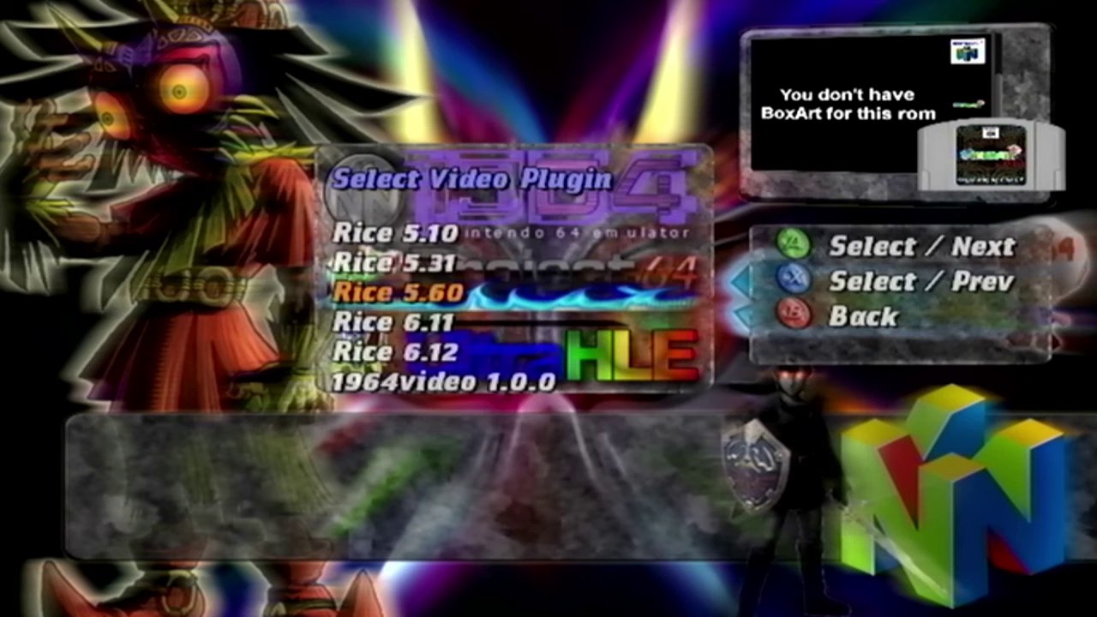
{"action": "key", "text": "Up"}
{"action": "key", "text": "Down"}
{"action": "key", "text": "Down"}
{"action": "key", "text": "Down"}
{"action": "key", "text": "Down"}
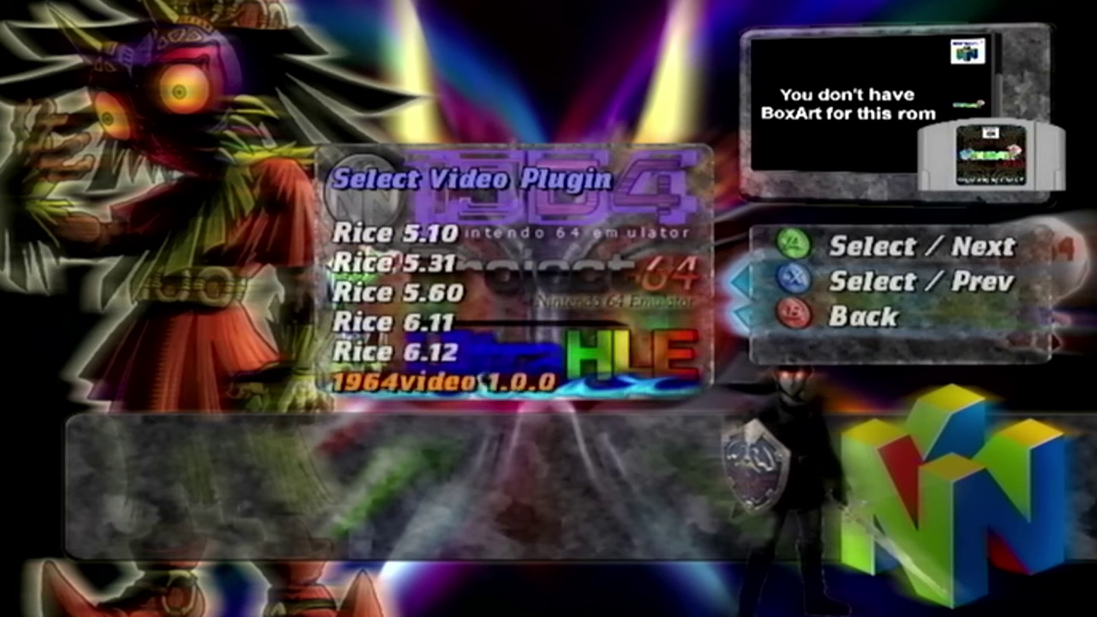
{"action": "key", "text": "Up"}
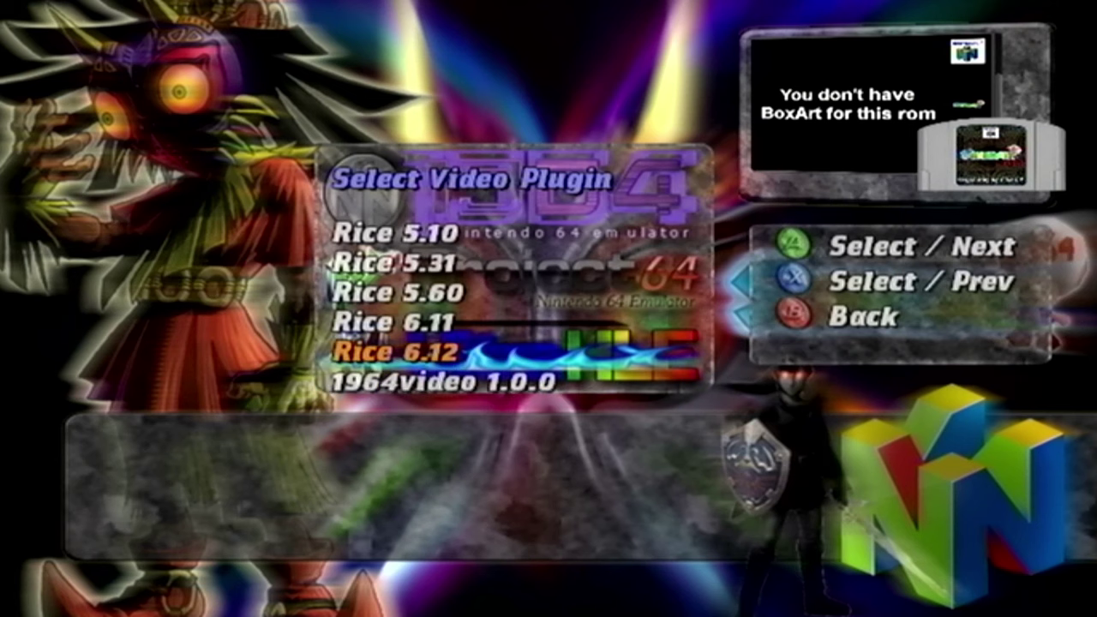
{"action": "key", "text": "Return"}
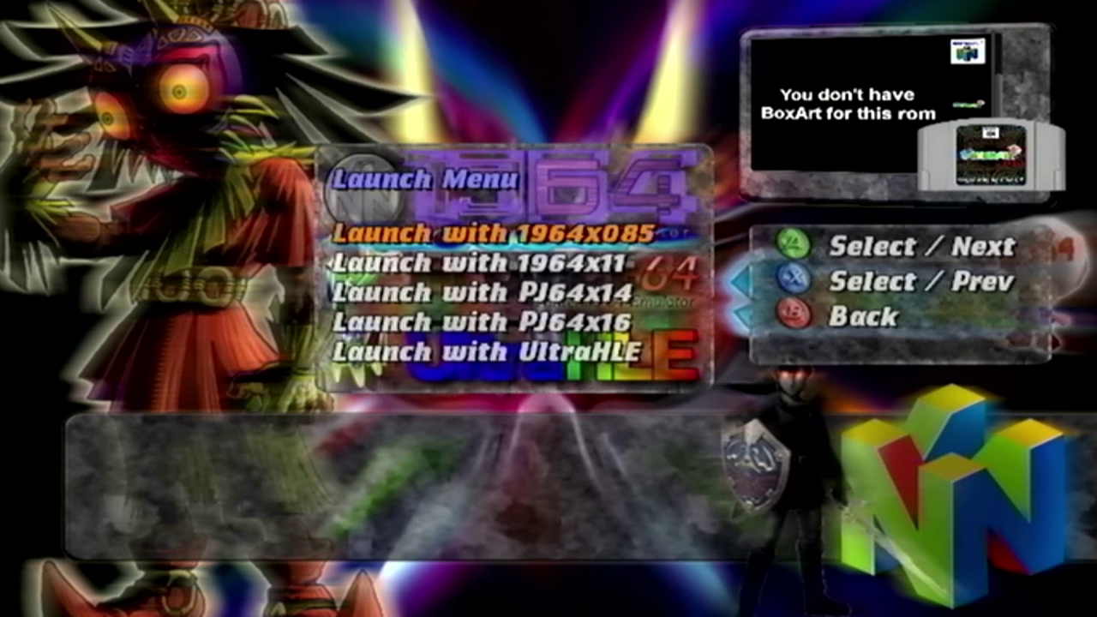
{"action": "key", "text": "Escape"}
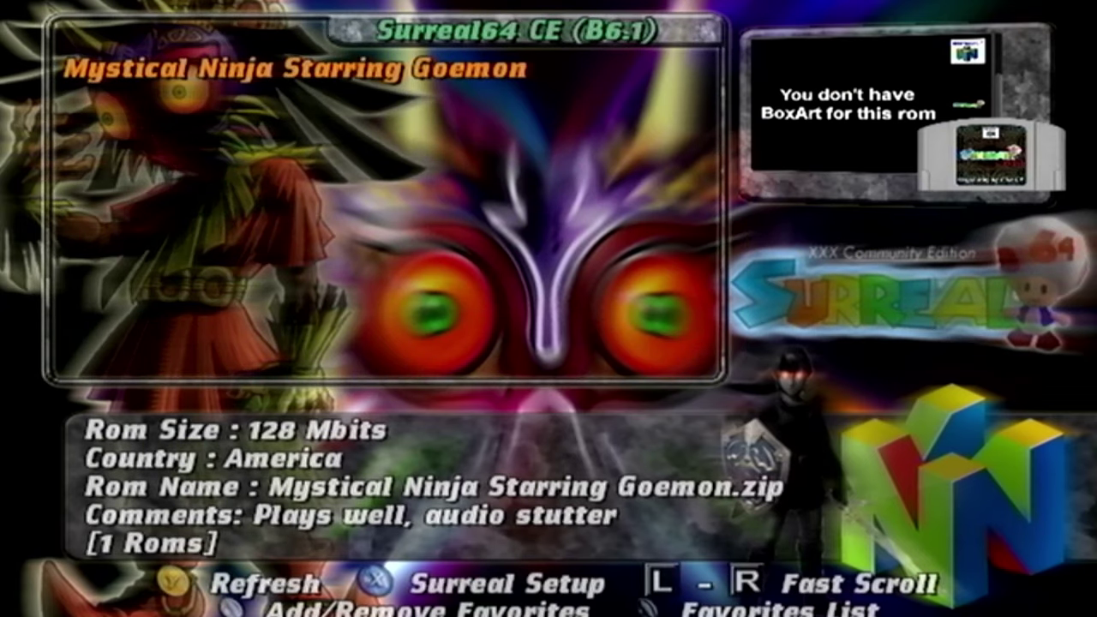
- In Main Menu > Emulator Settings, switch Audio Plugin to 1964Audio and RSP Plugin to M64Plus HLE
{"action": "key", "text": "Return"}
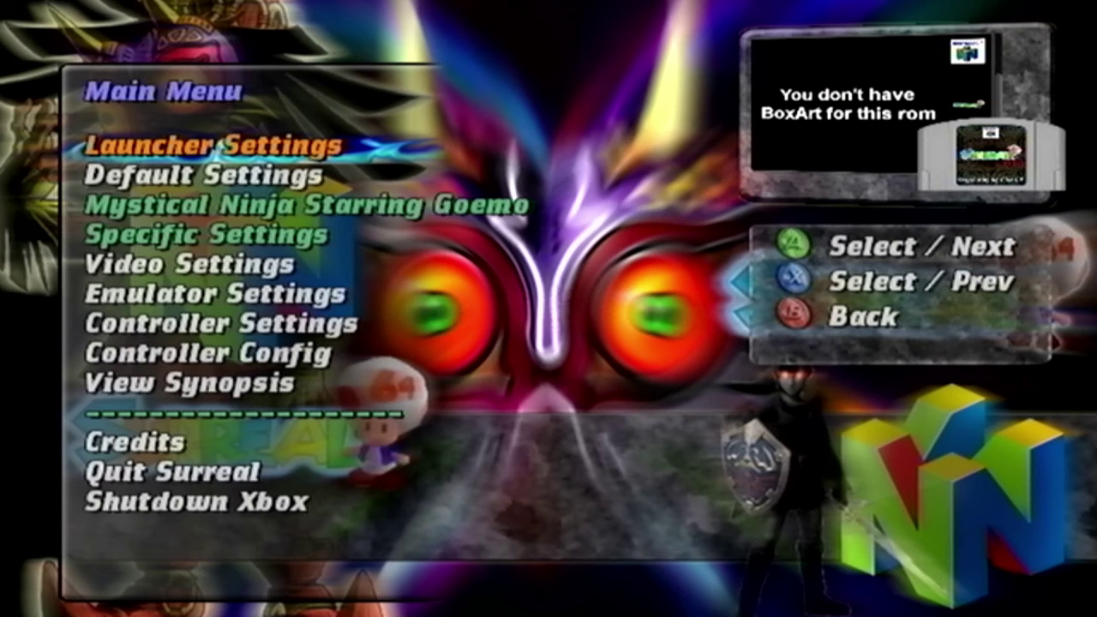
{"action": "key", "text": "Down"}
{"action": "key", "text": "Down"}
{"action": "key", "text": "Down"}
{"action": "key", "text": "Return"}
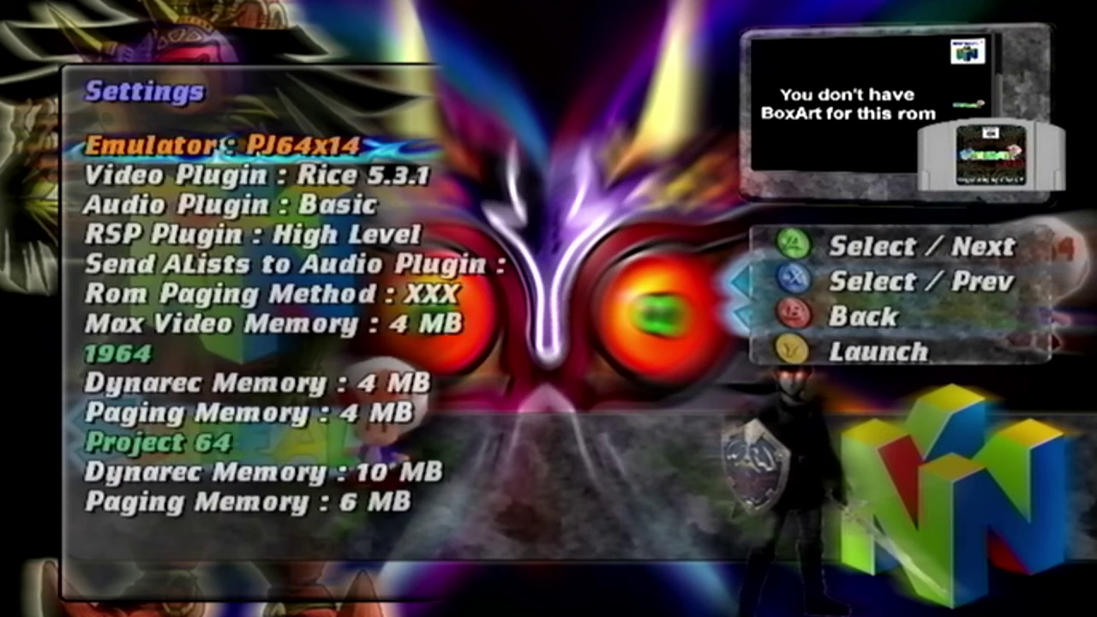
{"action": "key", "text": "Down"}
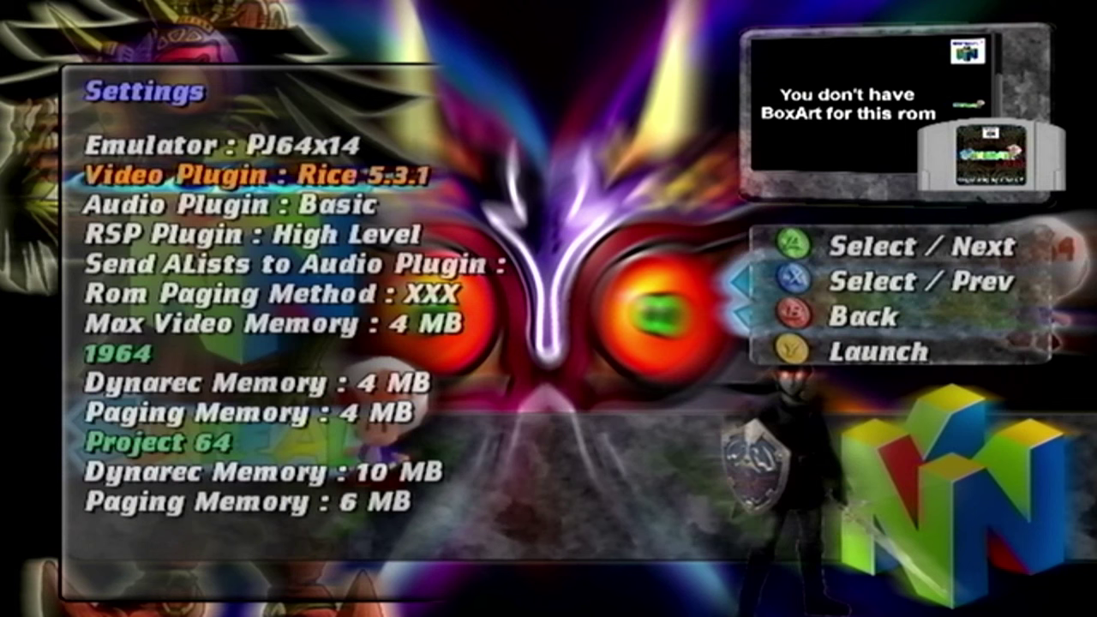
{"action": "key", "text": "Down"}
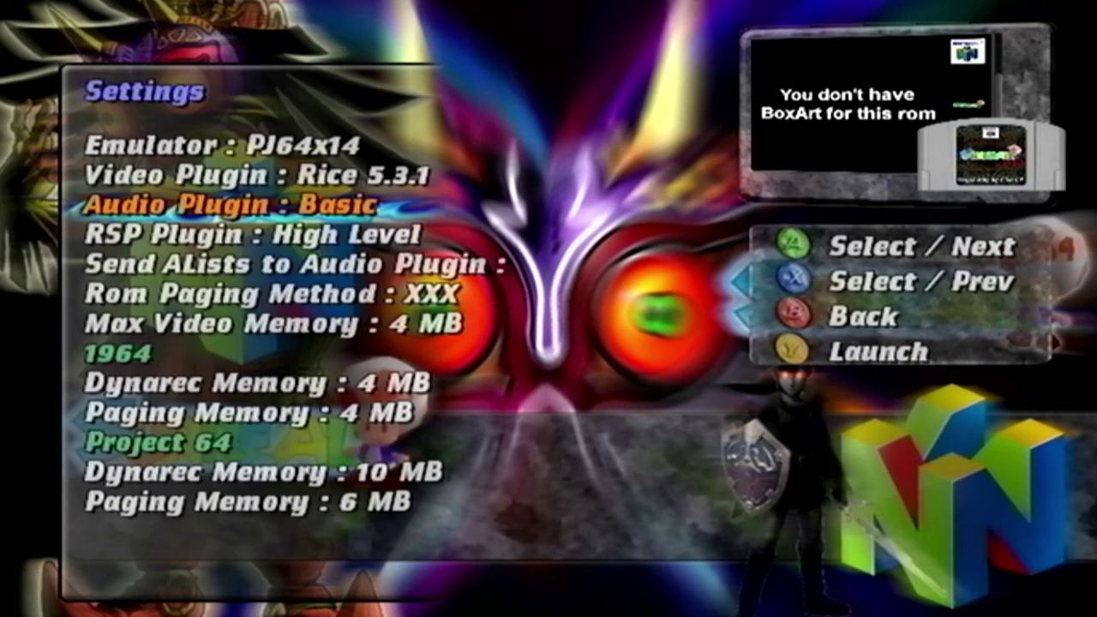
{"action": "key", "text": "Return"}
{"action": "key", "text": "Return"}
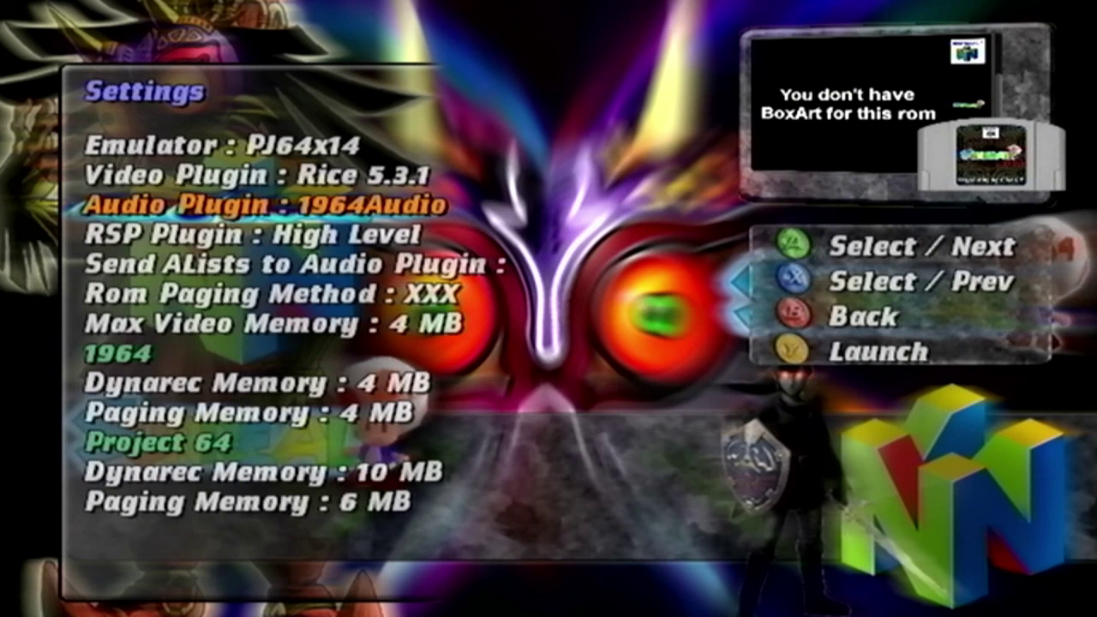
{"action": "key", "text": "Down"}
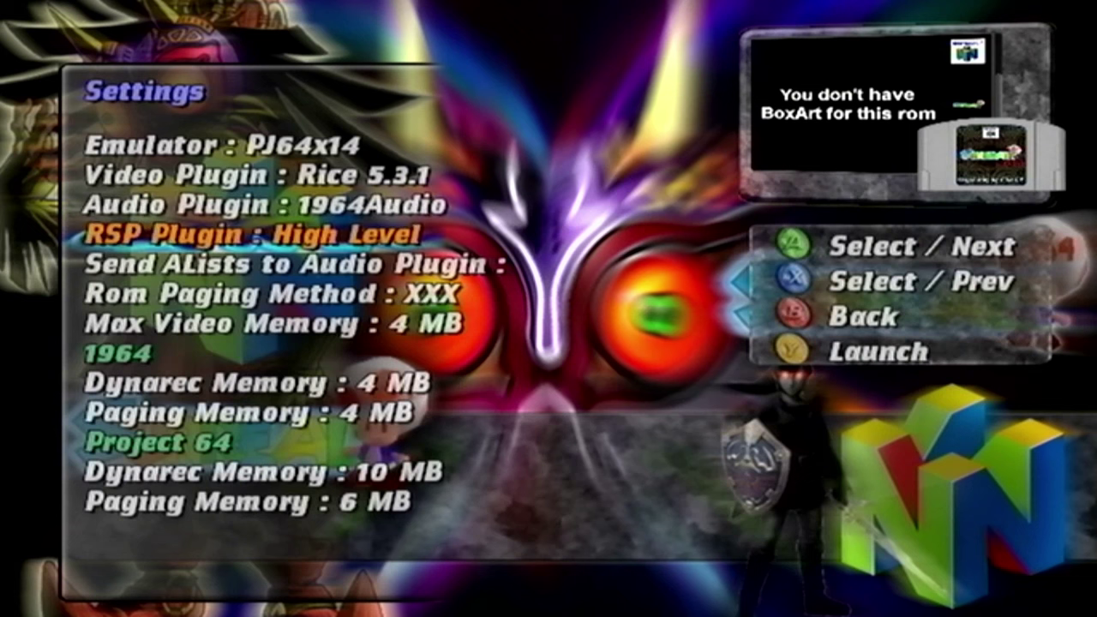
{"action": "key", "text": "Return"}
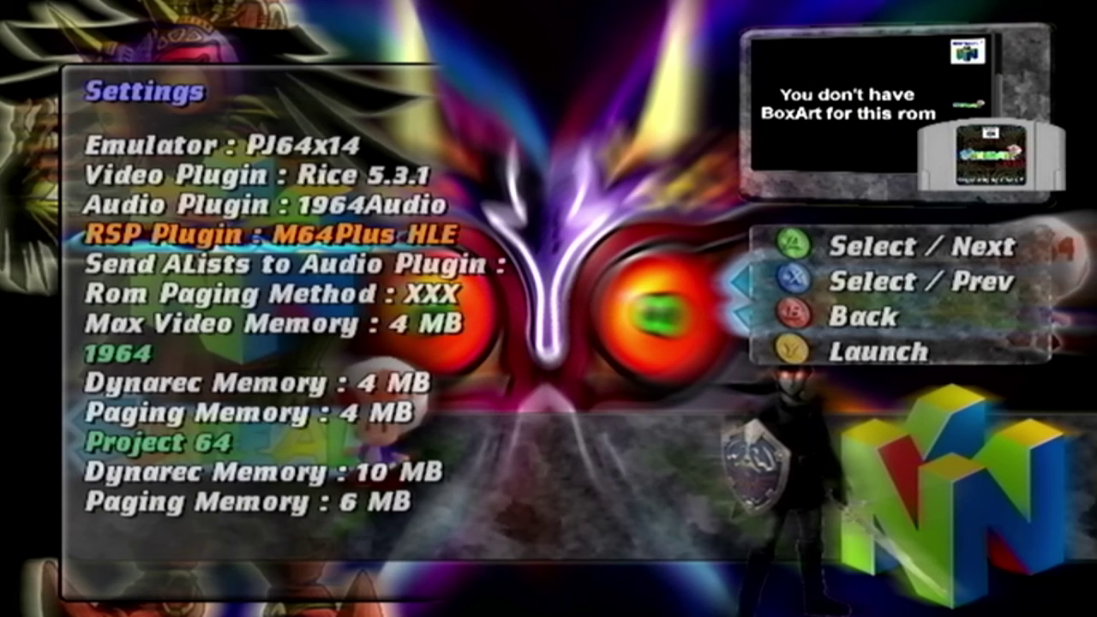
- Launch Mystical Ninja and walk Goemon around the room and courtyard, swinging his pipe
{"action": "key", "text": "y"}
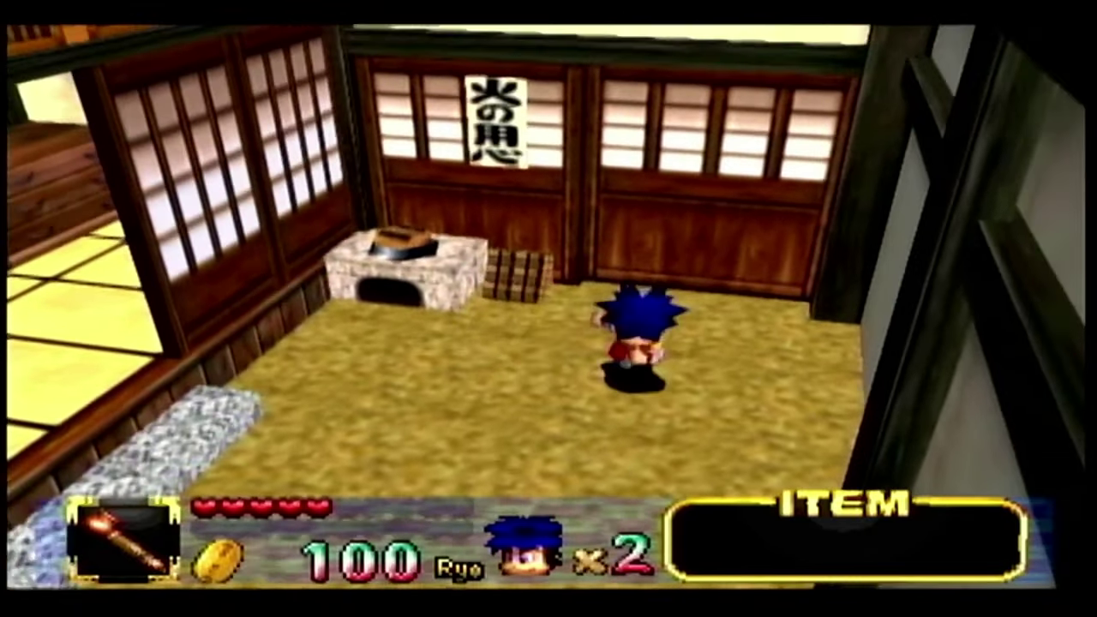
{"action": "key", "text": "Down"}
{"action": "key", "text": "Right"}
{"action": "key", "text": "Up"}
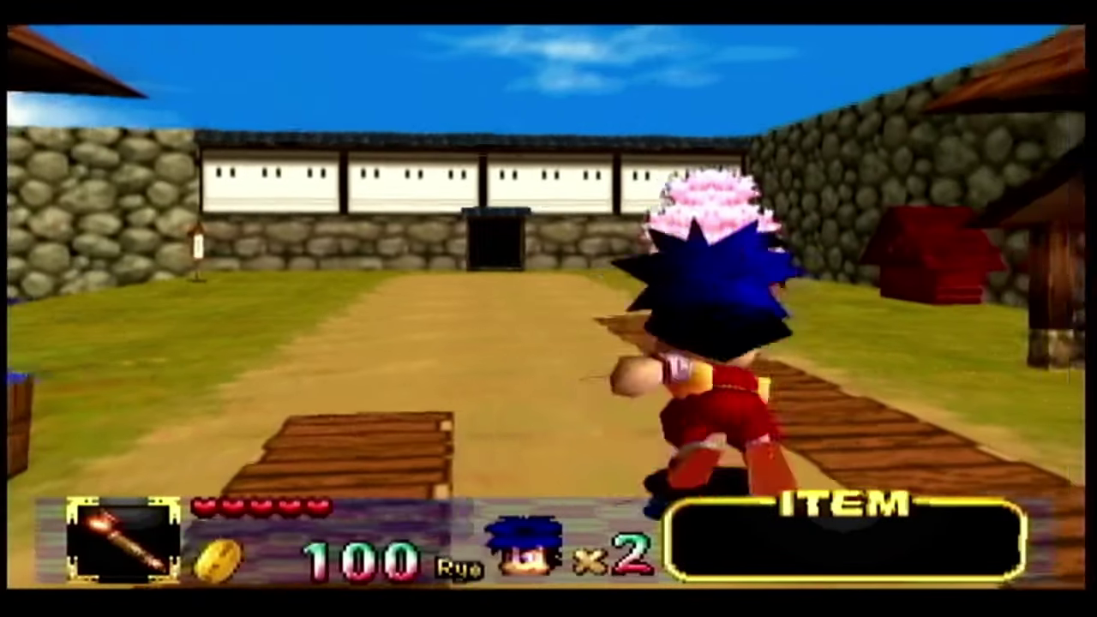
{"action": "key", "text": "Down"}
{"action": "key", "text": "Up"}
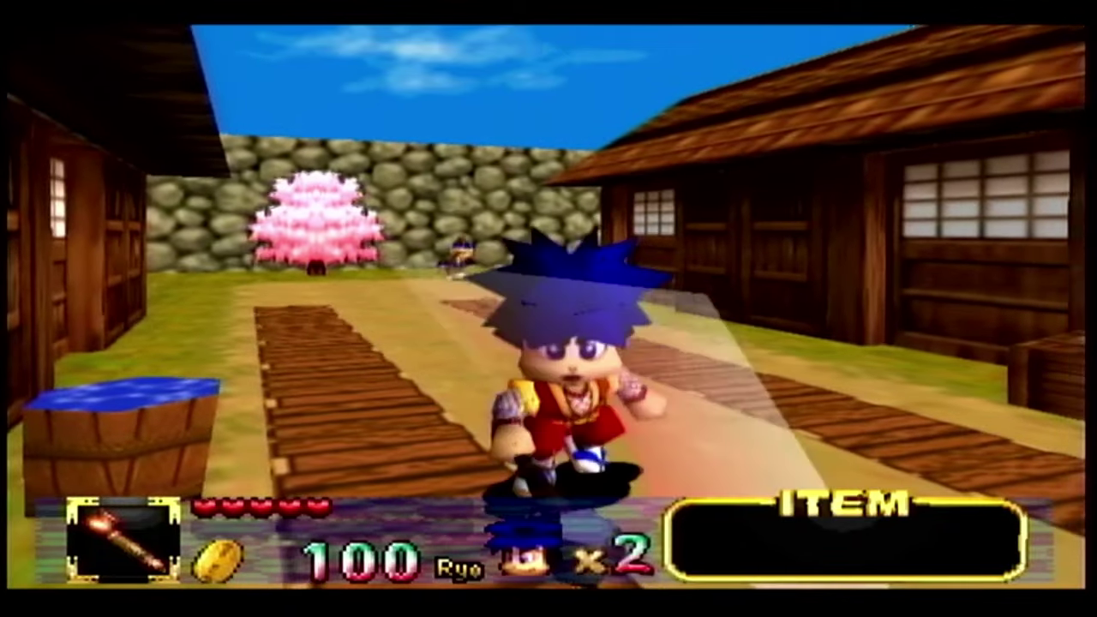
{"action": "key", "text": "Down"}
{"action": "key", "text": "x"}
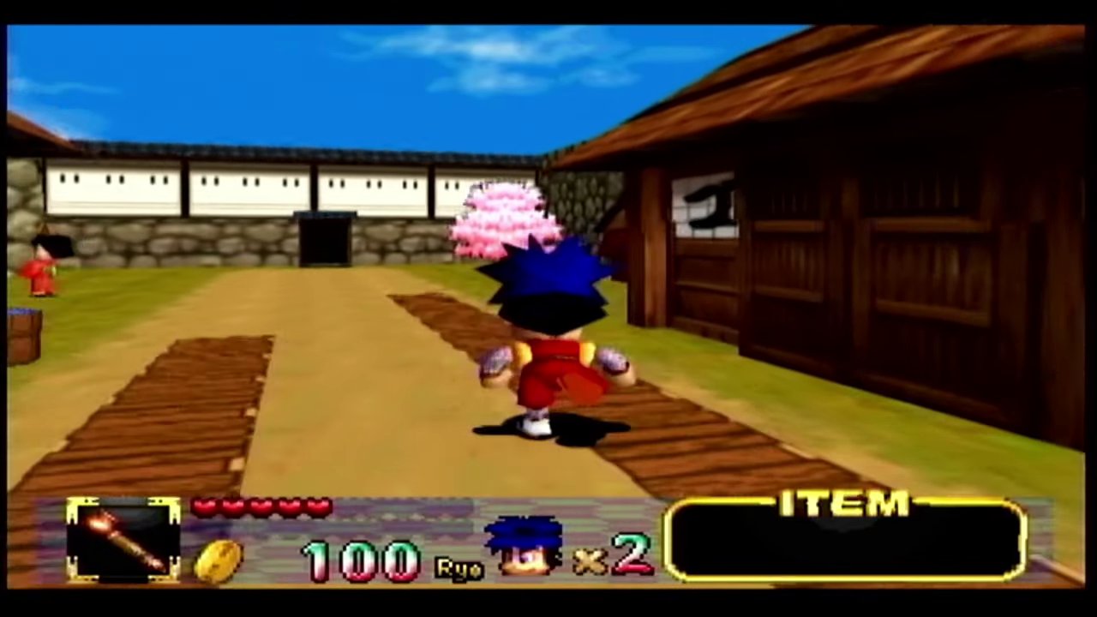
- Run Goemon up the town street toward the wall door and stop midway
{"action": "key", "text": "Right"}
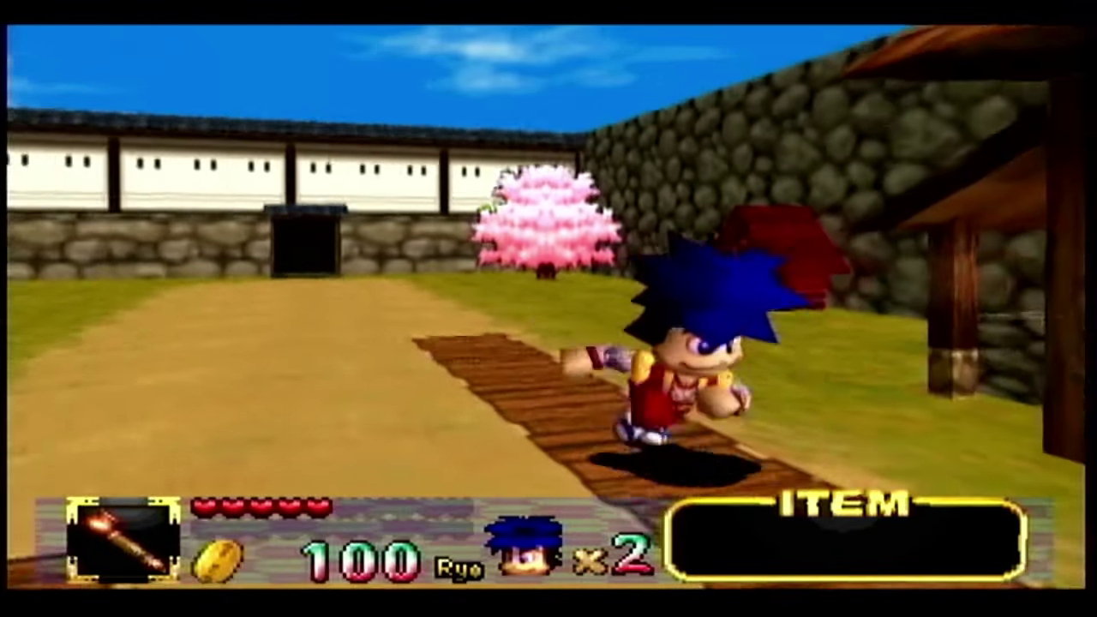
{"action": "key", "text": "Up"}
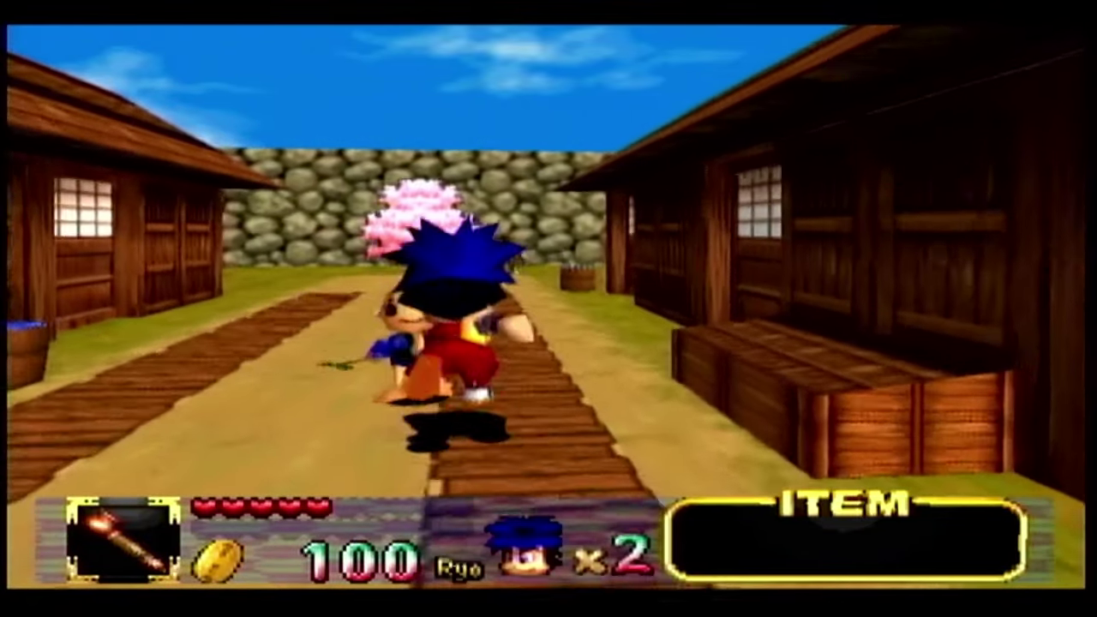
{"action": "key", "text": "Right"}
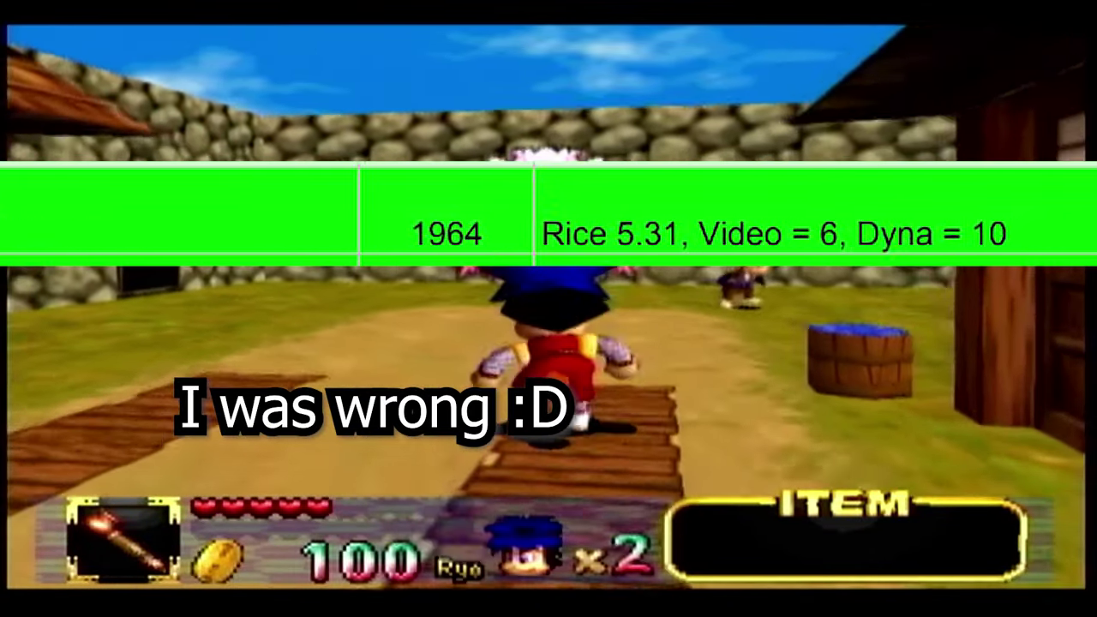
{"action": "key", "text": "Up"}
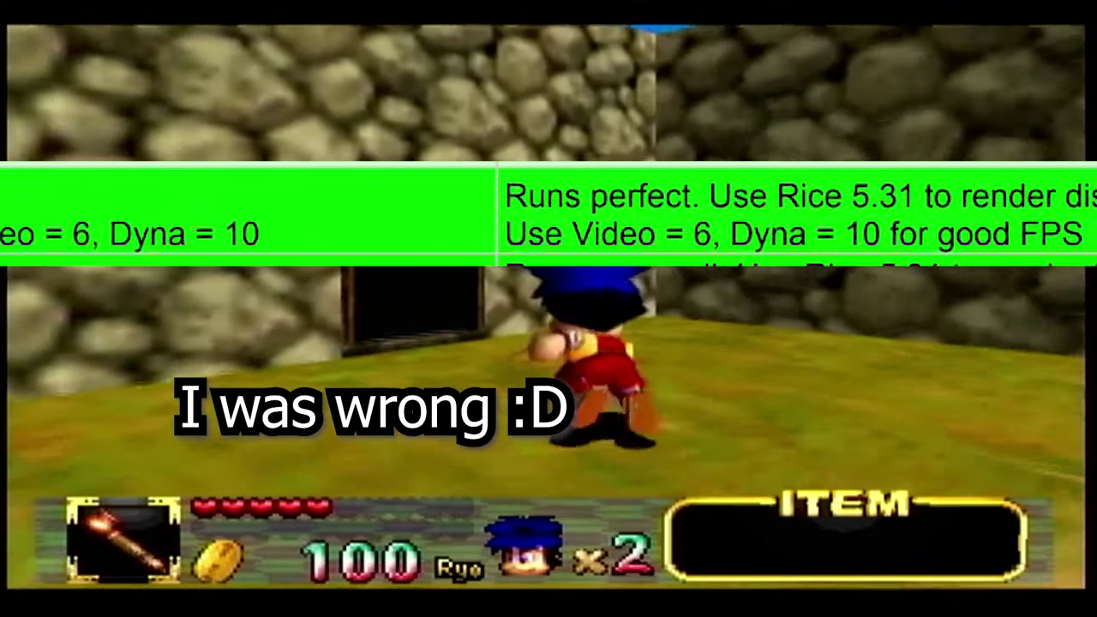
{"action": "key", "text": "Up"}
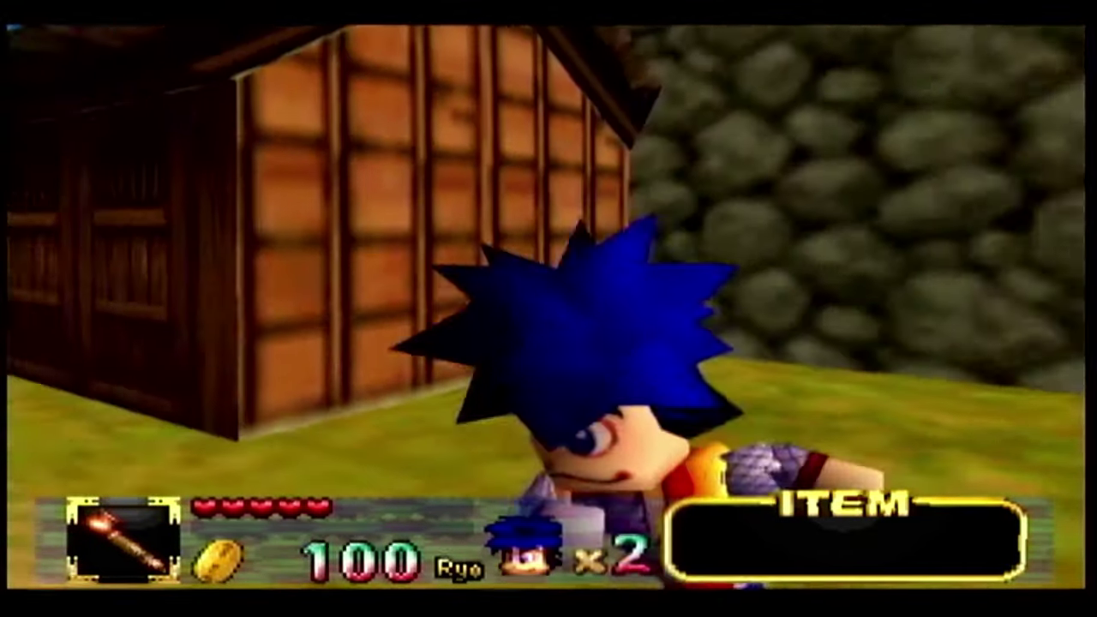
{"action": "key", "text": "Up"}
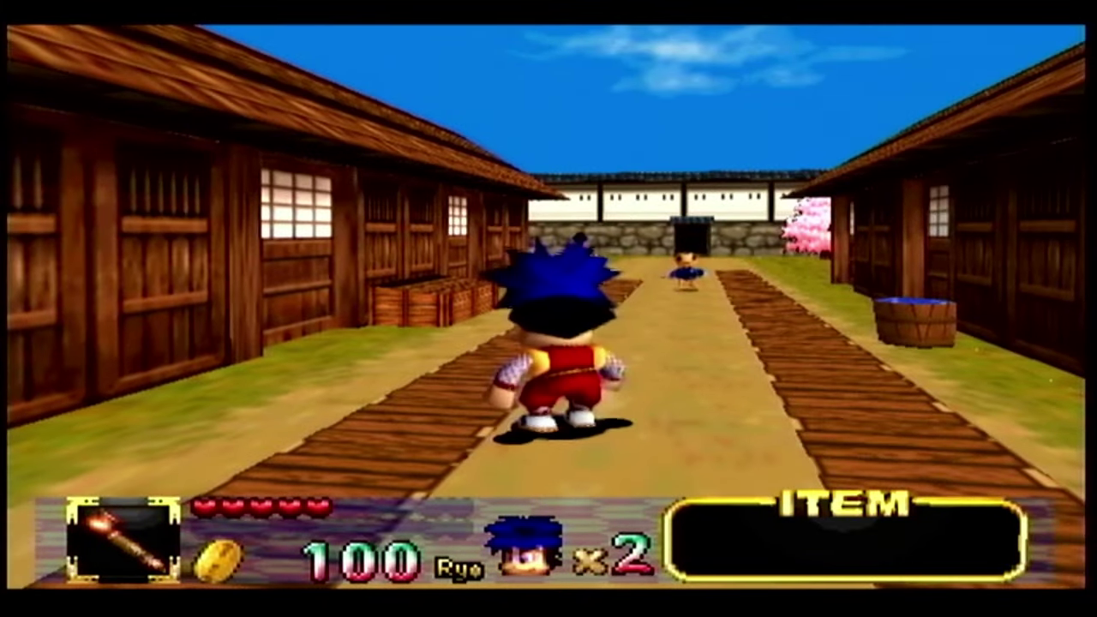
{"action": "key", "text": "Left"}
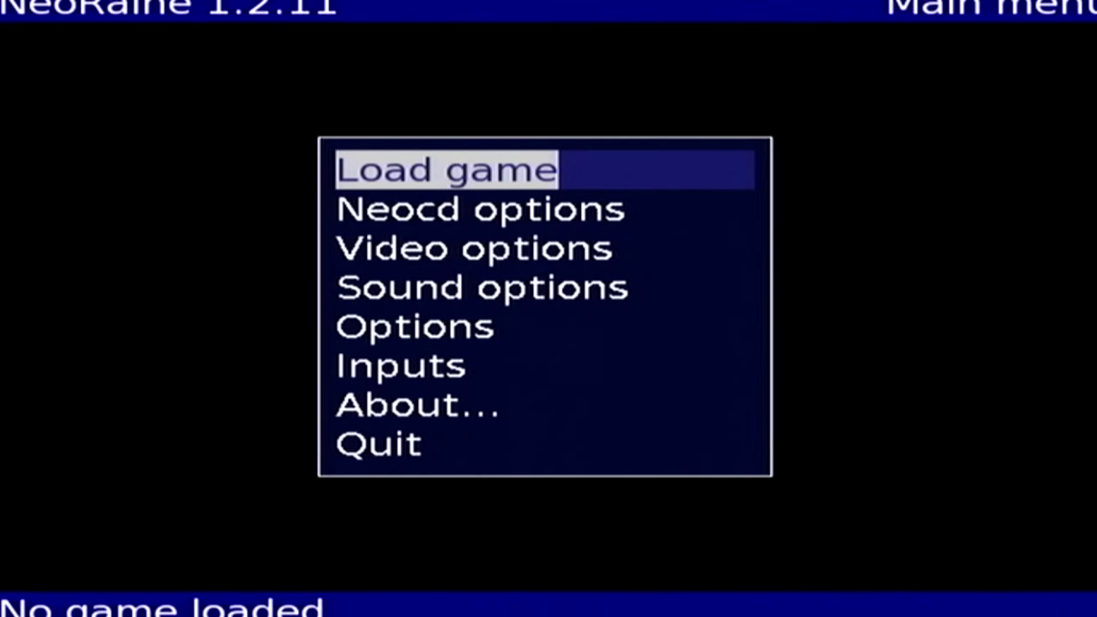
- Load Metal Slug.cue from the Metal Slug folder in the Neo Geo CD browser and start the arcade mission
{"action": "key", "text": "Return"}
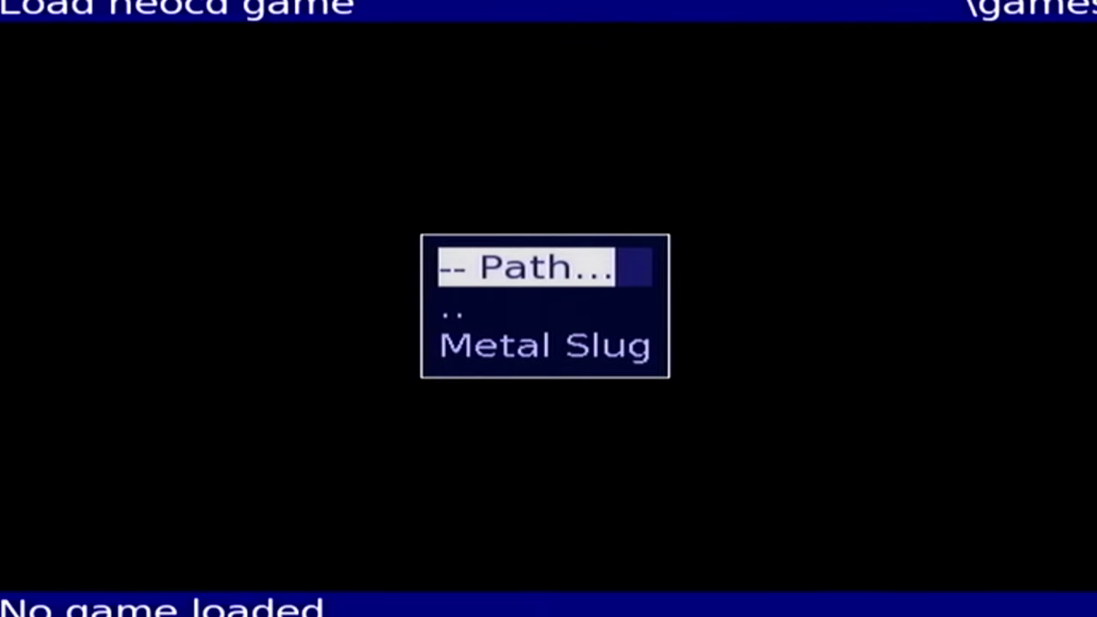
{"action": "key", "text": "Down"}
{"action": "key", "text": "Down"}
{"action": "key", "text": "Return"}
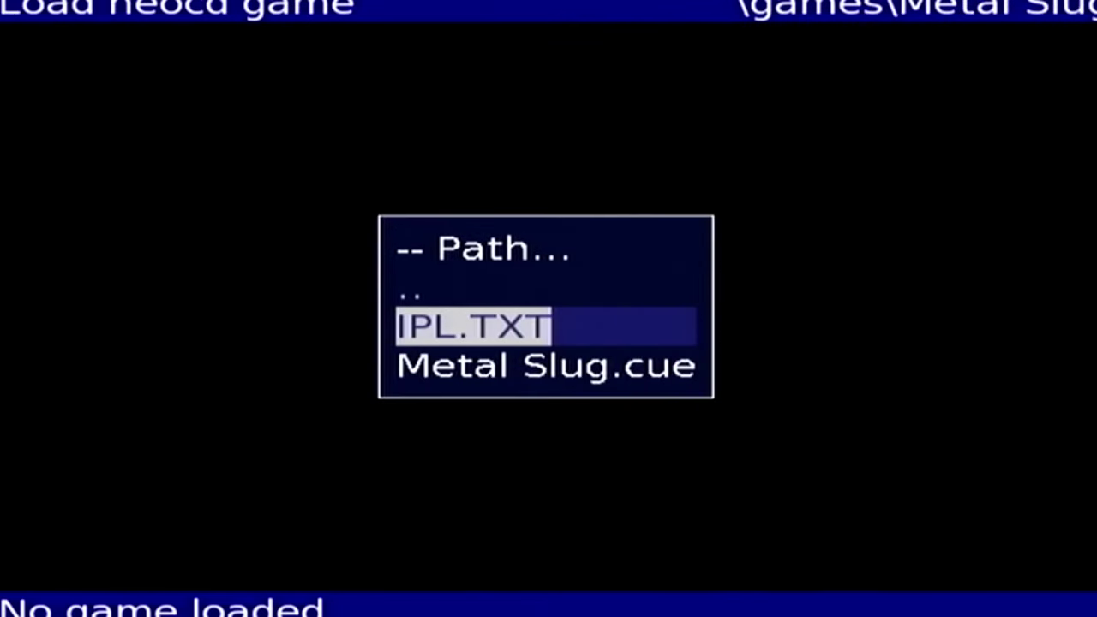
{"action": "key", "text": "Down"}
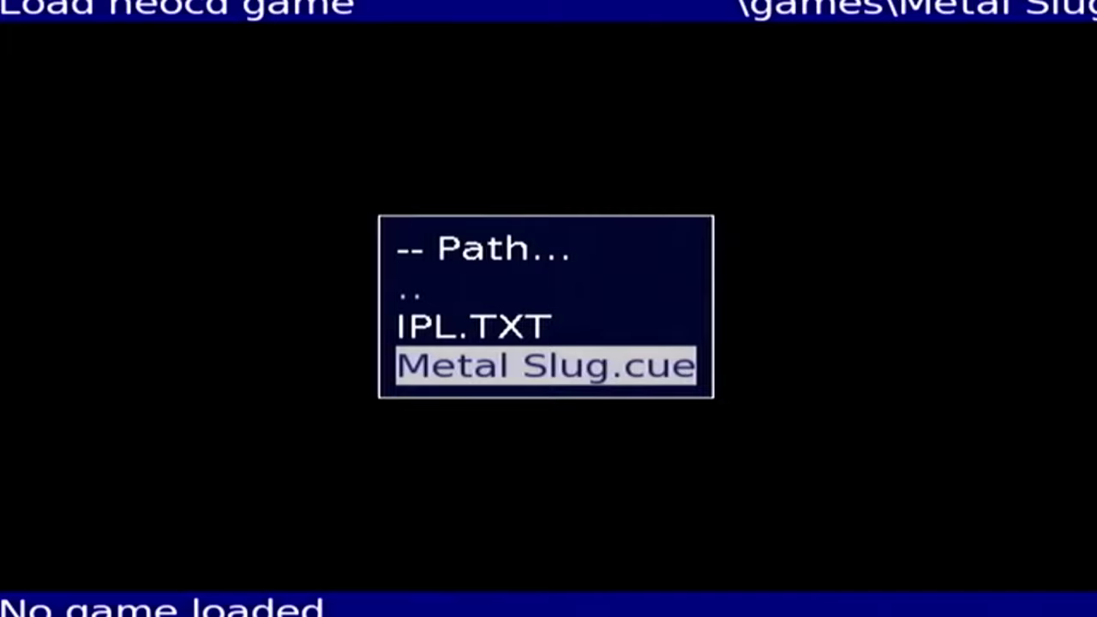
{"action": "key", "text": "Up"}
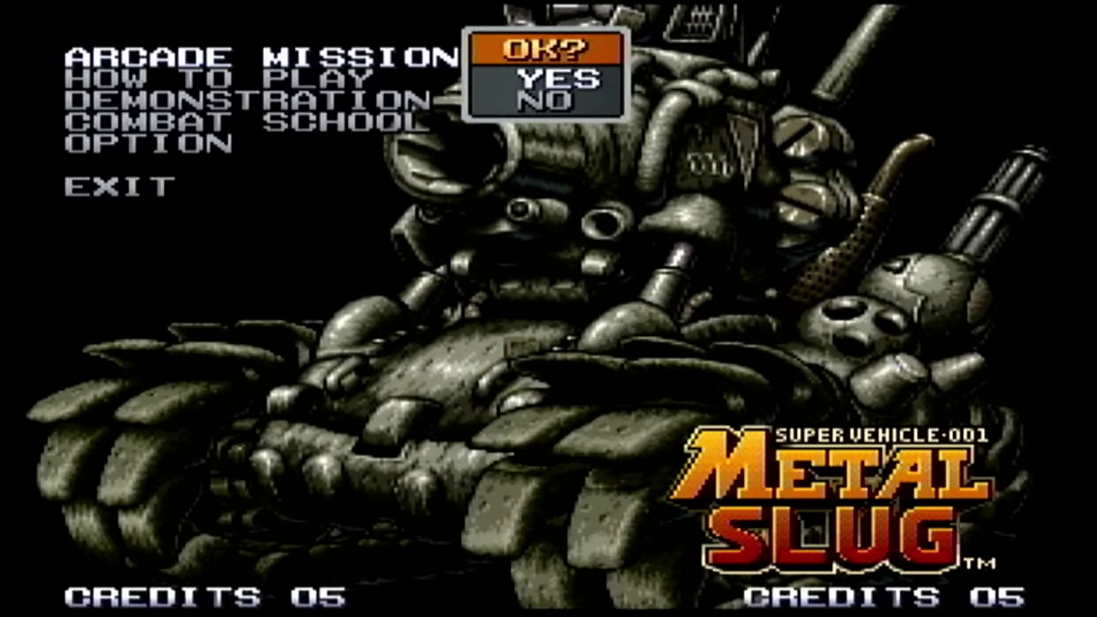
{"action": "key", "text": "Return"}
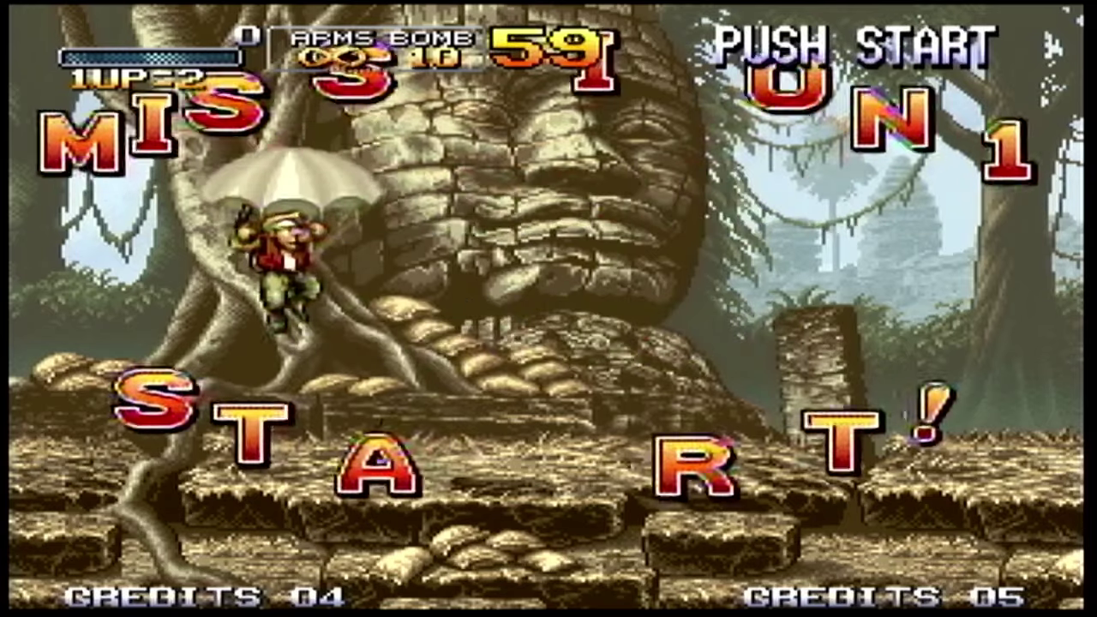
- Fight through Mission 1's jungle soldiers and over the wrecked tank
{"action": "key", "text": "Right"}
{"action": "key", "text": "Right"}
{"action": "key", "text": "ctrl"}
{"action": "key", "text": "ctrl"}
{"action": "key", "text": "ctrl"}
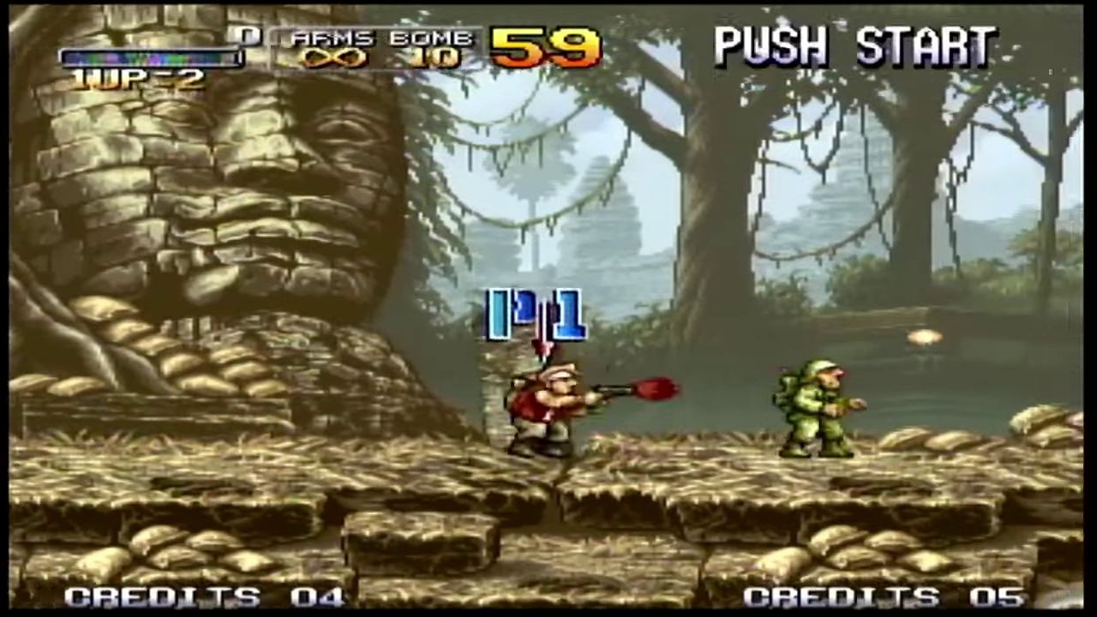
{"action": "key", "text": "Down"}
{"action": "key", "text": "Right"}
{"action": "key", "text": "ctrl"}
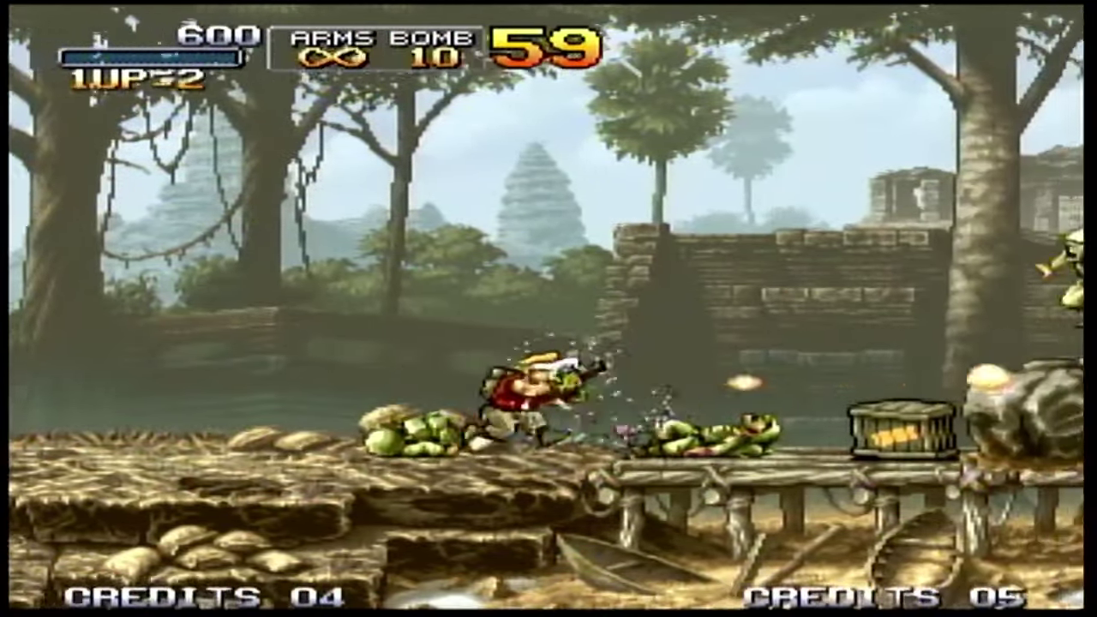
{"action": "key", "text": "alt"}
{"action": "key", "text": "ctrl"}
{"action": "key", "text": "ctrl"}
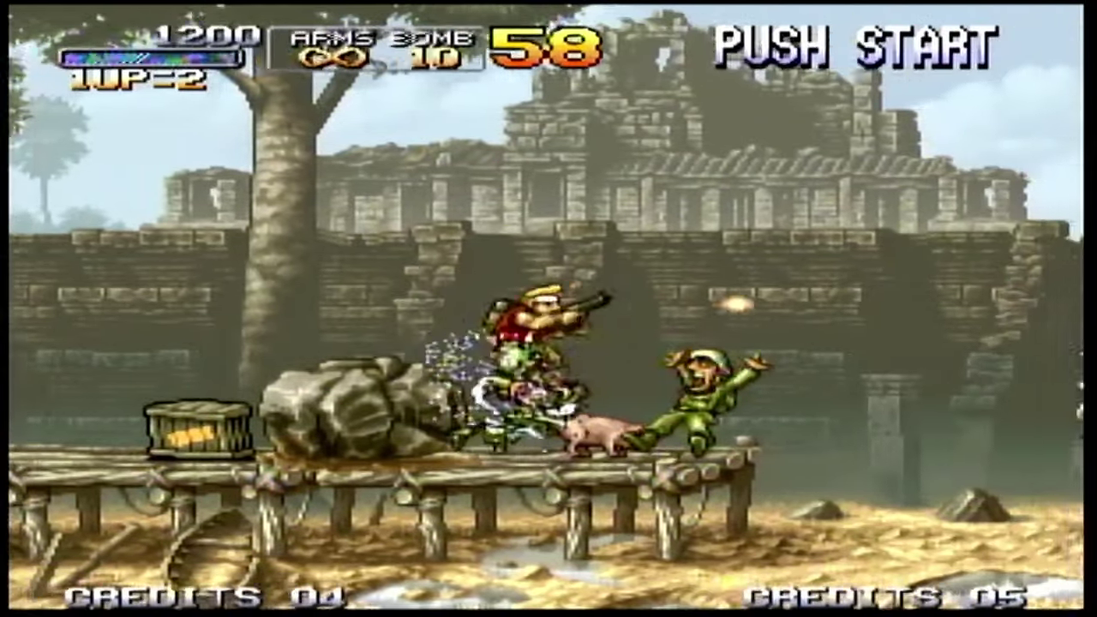
{"action": "key", "text": "Right"}
{"action": "key", "text": "ctrl"}
{"action": "key", "text": "Right"}
{"action": "key", "text": "ctrl"}
{"action": "key", "text": "ctrl"}
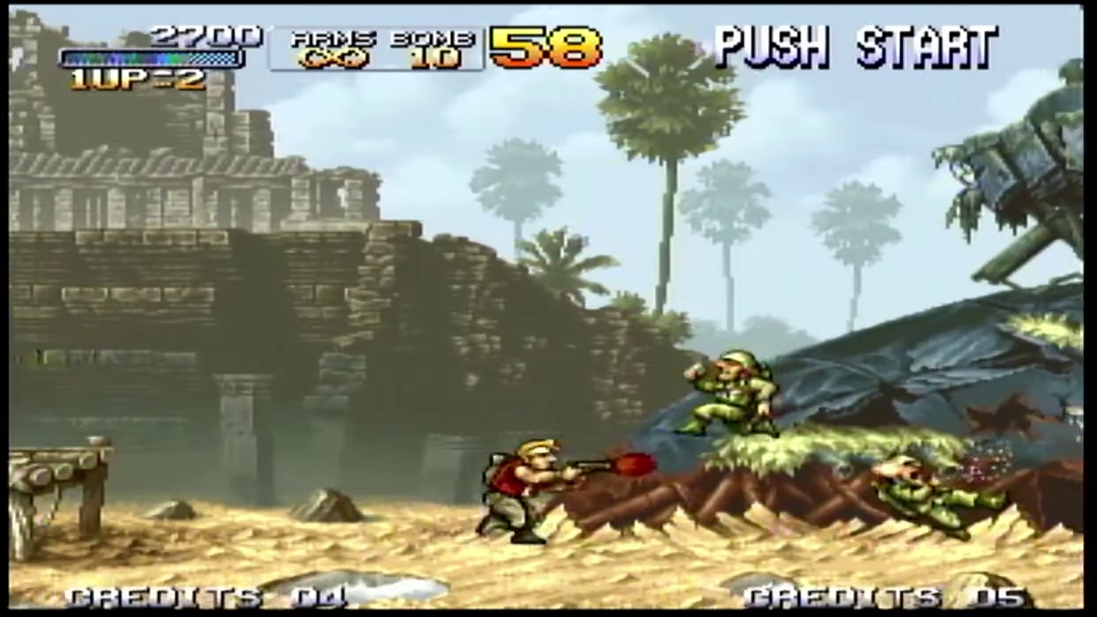
{"action": "key", "text": "alt"}
{"action": "key", "text": "ctrl"}
{"action": "key", "text": "ctrl"}
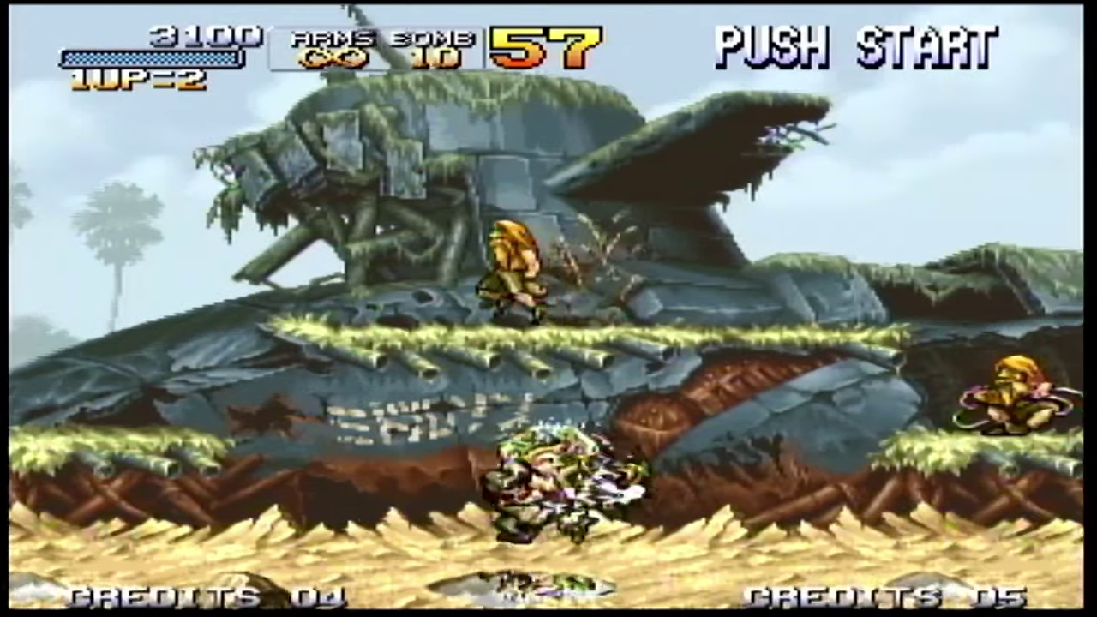
{"action": "key", "text": "Up"}
{"action": "key", "text": "ctrl"}
{"action": "key", "text": "Right"}
{"action": "key", "text": "ctrl"}
{"action": "key", "text": "Right"}
- Shoot upward at the attacking helicopter on the beach while dodging its bombs
{"action": "key", "text": "ctrl"}
{"action": "key", "text": "Right"}
{"action": "key", "text": "Up"}
{"action": "key", "text": "ctrl"}
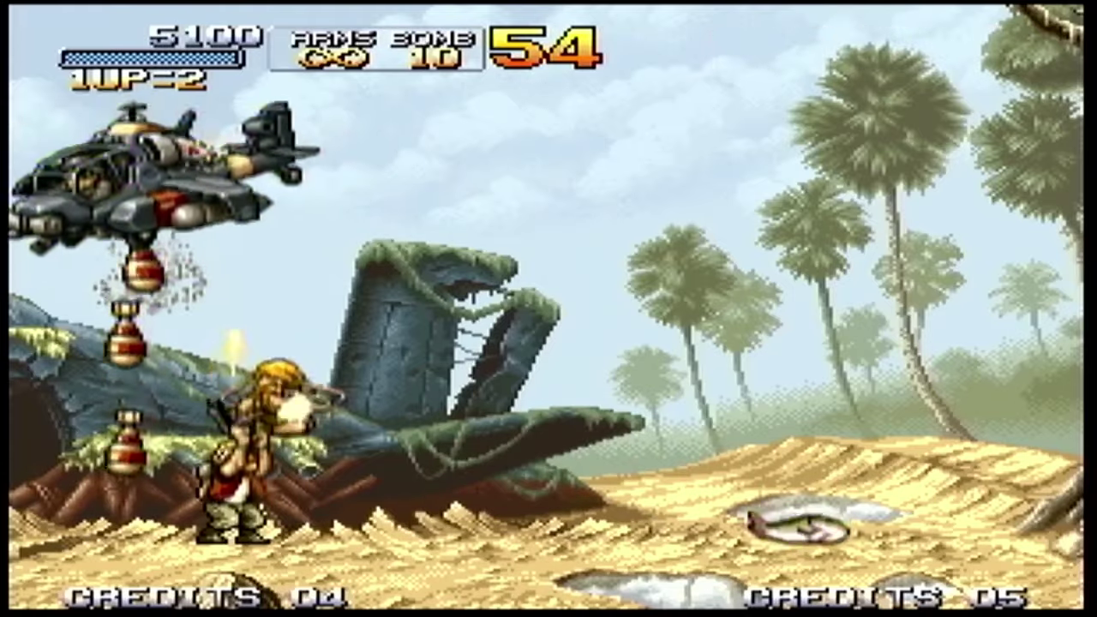
{"action": "key", "text": "ctrl"}
{"action": "key", "text": "Right"}
{"action": "key", "text": "Up"}
{"action": "key", "text": "ctrl"}
{"action": "key", "text": "ctrl"}
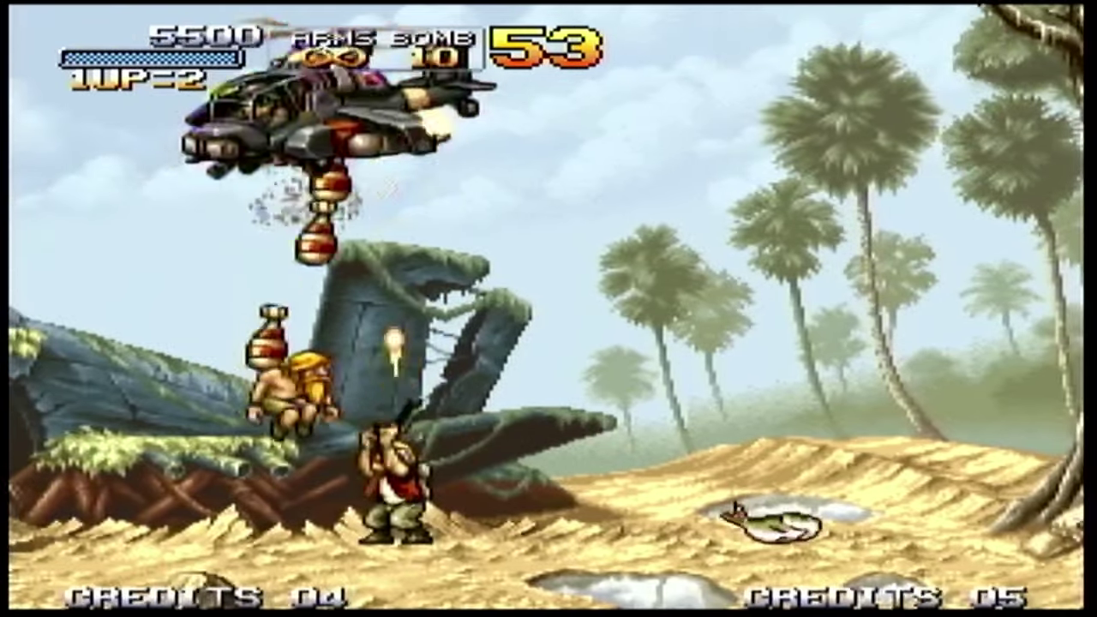
{"action": "key", "text": "Right"}
{"action": "key", "text": "ctrl"}
{"action": "key", "text": "Right"}
{"action": "key", "text": "Up"}
{"action": "key", "text": "ctrl"}
{"action": "key", "text": "ctrl"}
{"action": "key", "text": "Up"}
{"action": "key", "text": "ctrl"}
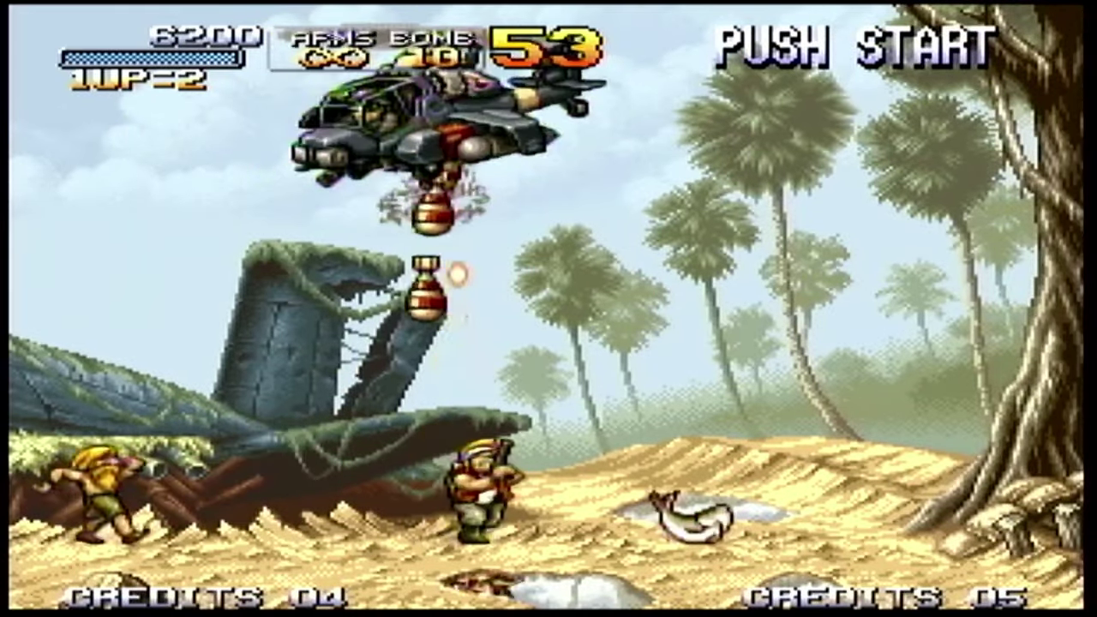
{"action": "key", "text": "Right"}
{"action": "key", "text": "Down"}
{"action": "key", "text": "ctrl"}
{"action": "key", "text": "Right"}
{"action": "key", "text": "Up"}
{"action": "key", "text": "ctrl"}
{"action": "key", "text": "ctrl"}
{"action": "key", "text": "Right"}
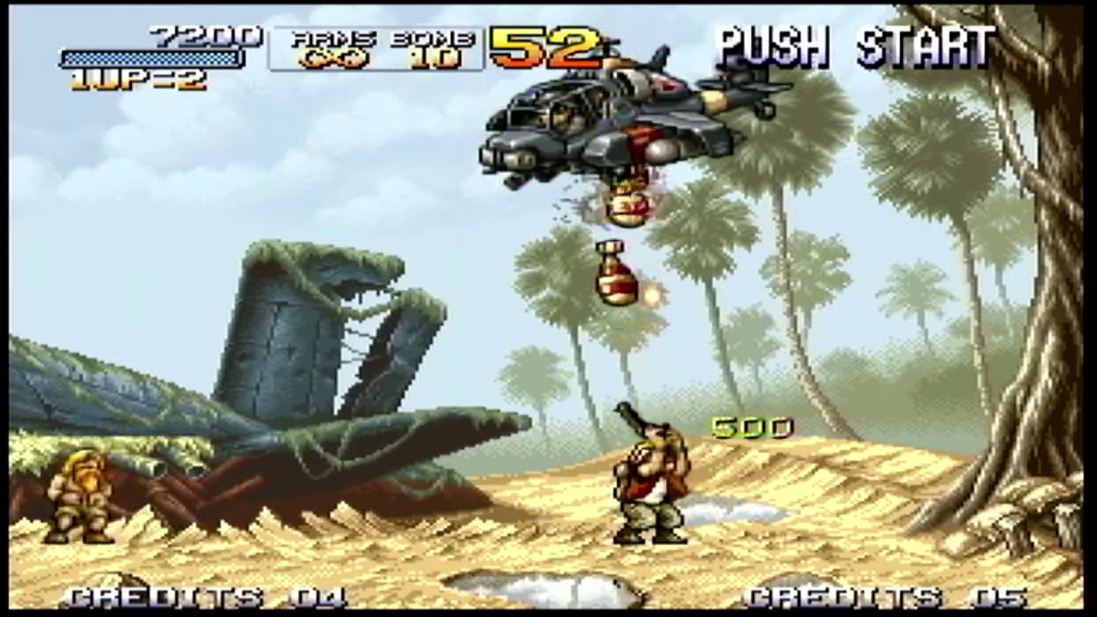
{"action": "key", "text": "Right"}
{"action": "key", "text": "ctrl"}
{"action": "key", "text": "Right"}
{"action": "key", "text": "Up"}
{"action": "key", "text": "ctrl"}
{"action": "key", "text": "ctrl"}
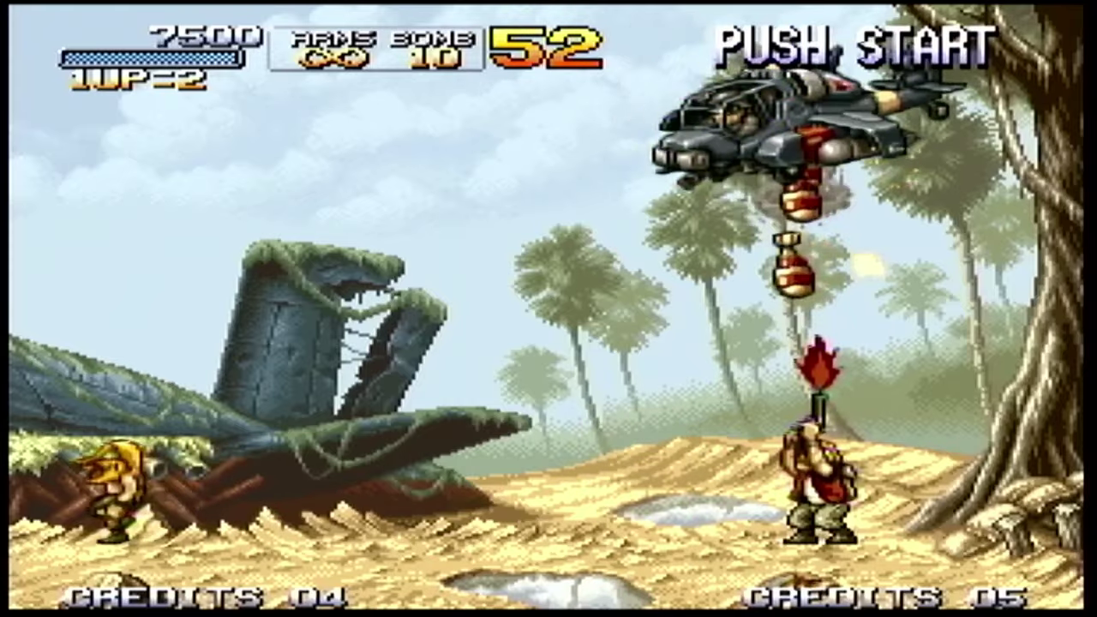
{"action": "key", "text": "Left"}
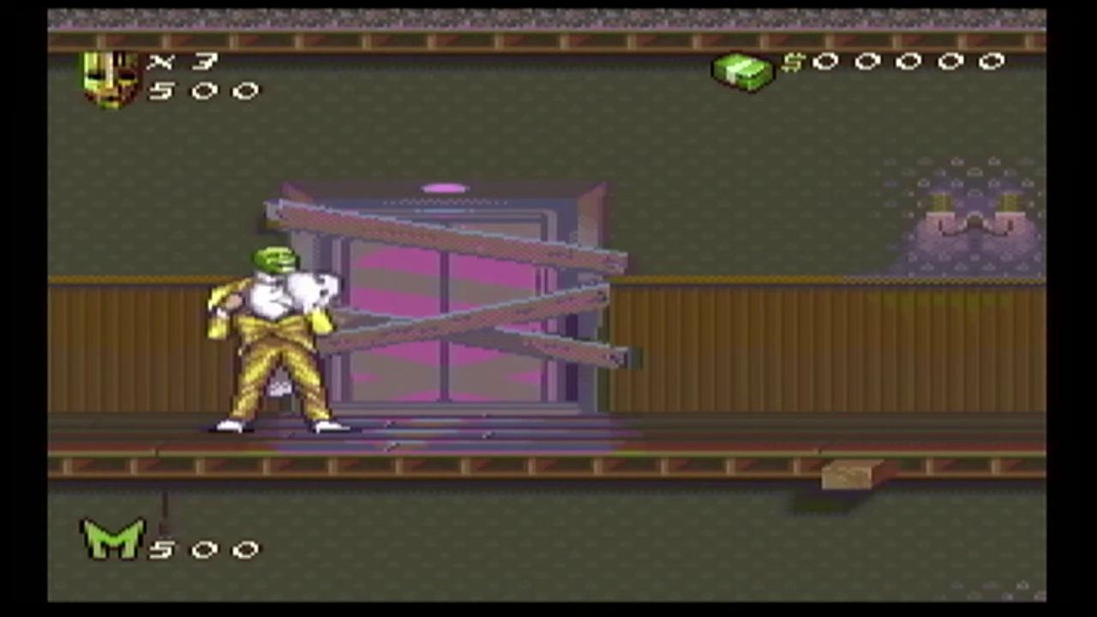
- Move The Mask and do his tornado spin, browse In Game Options, then resume the game
{"action": "key", "text": "Right"}
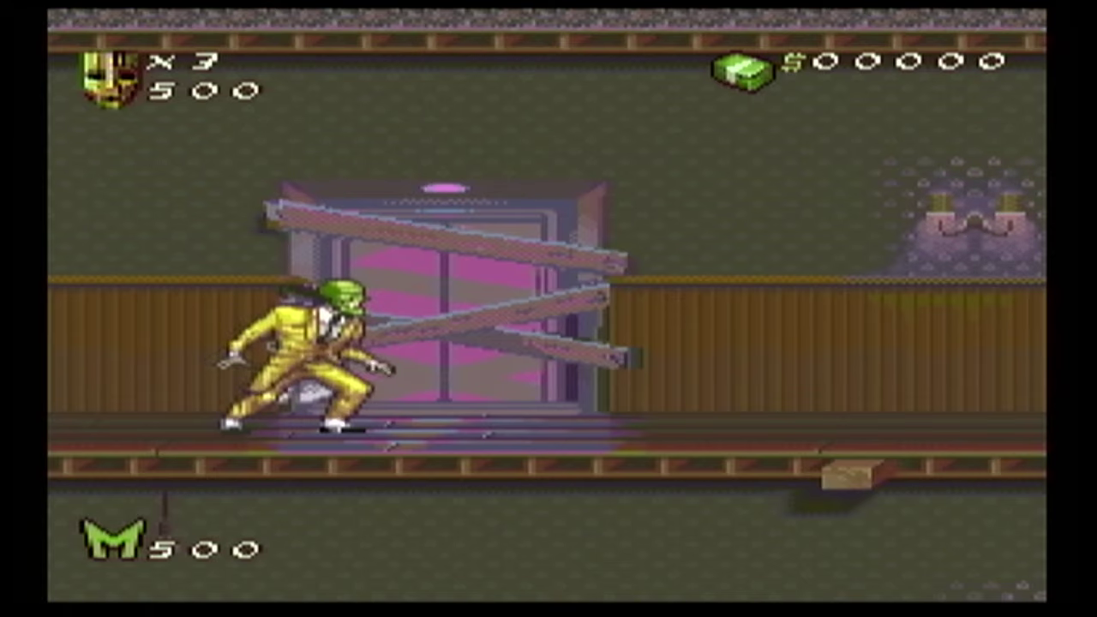
{"action": "key", "text": "x"}
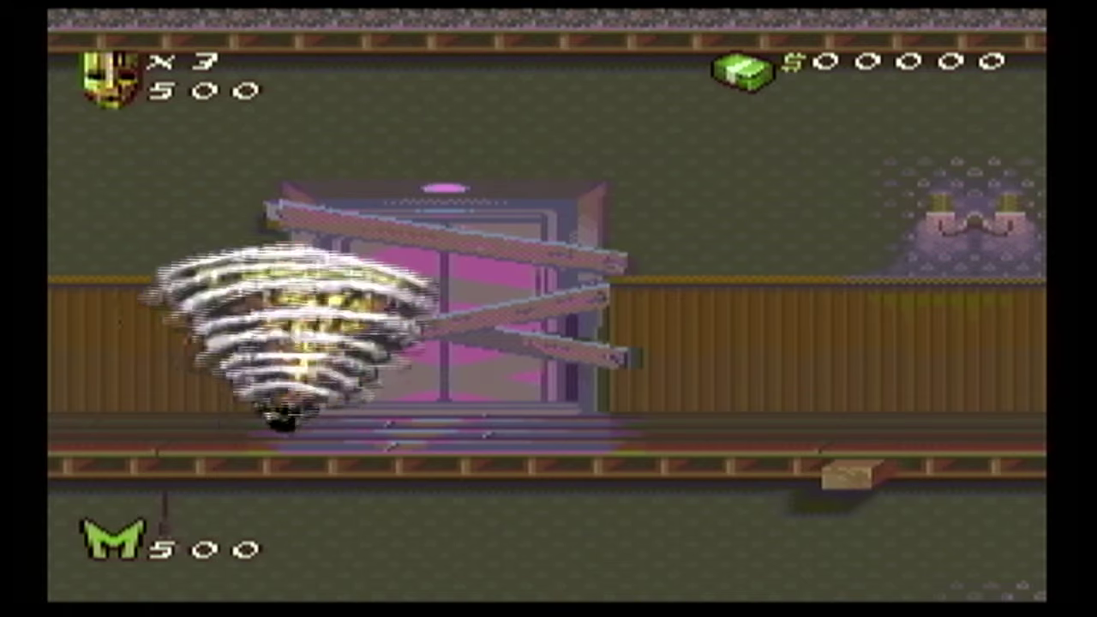
{"action": "key", "text": "Escape"}
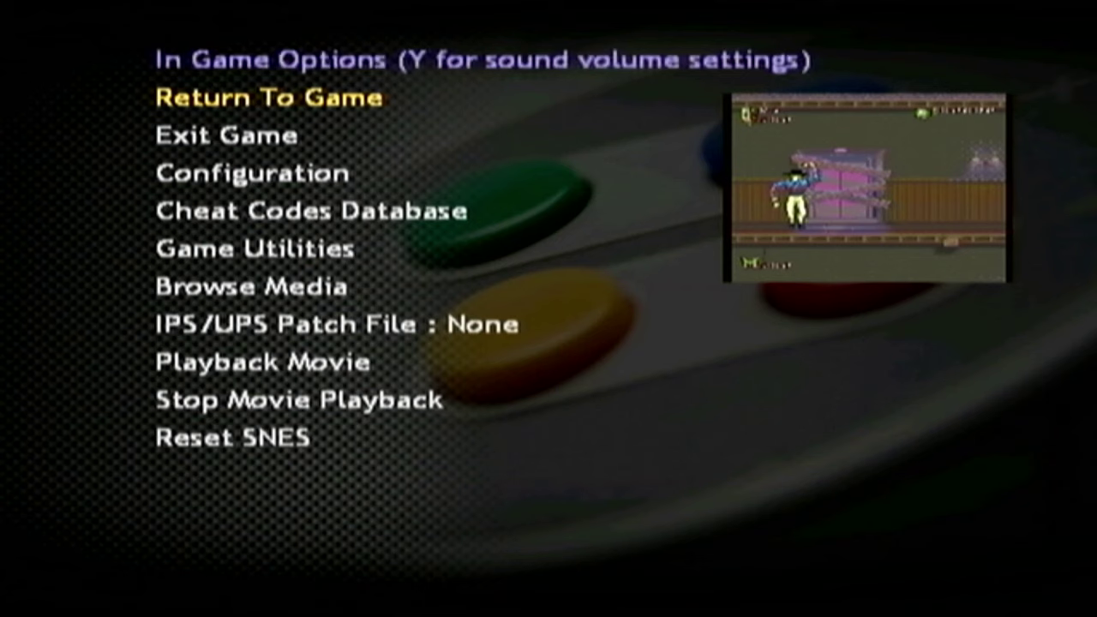
{"action": "key", "text": "Down"}
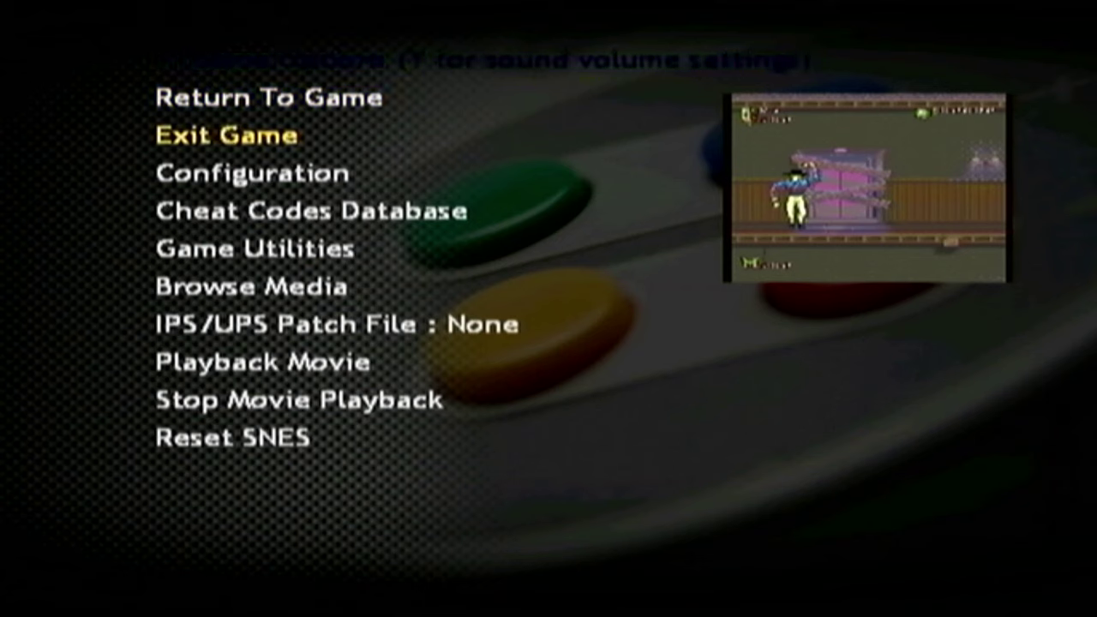
{"action": "key", "text": "Down"}
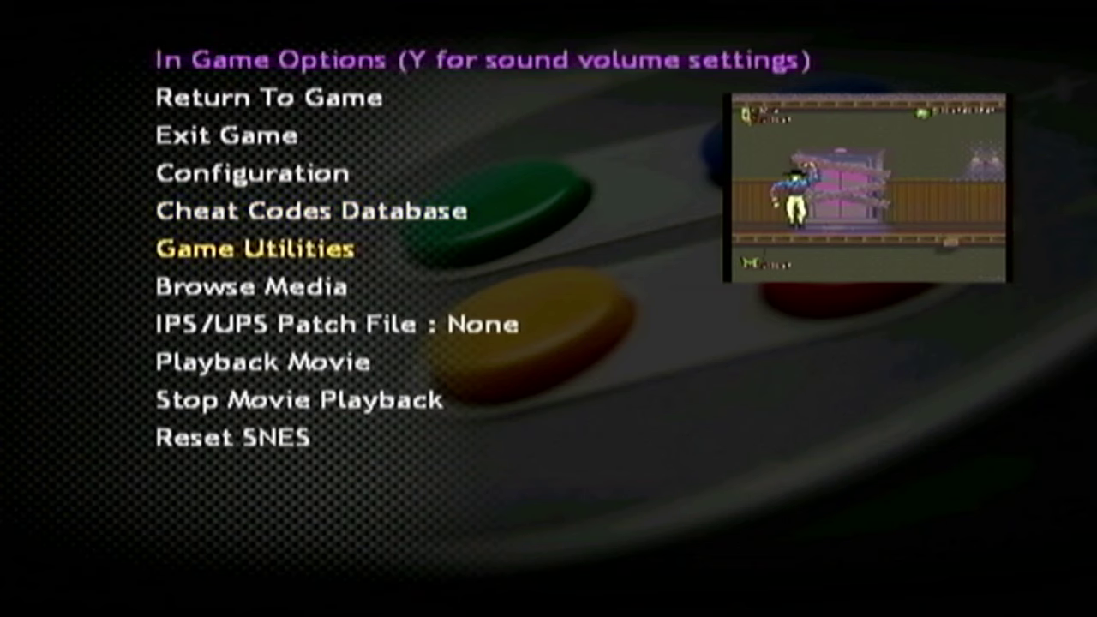
{"action": "key", "text": "Down"}
{"action": "key", "text": "Down"}
{"action": "key", "text": "Down"}
{"action": "key", "text": "Down"}
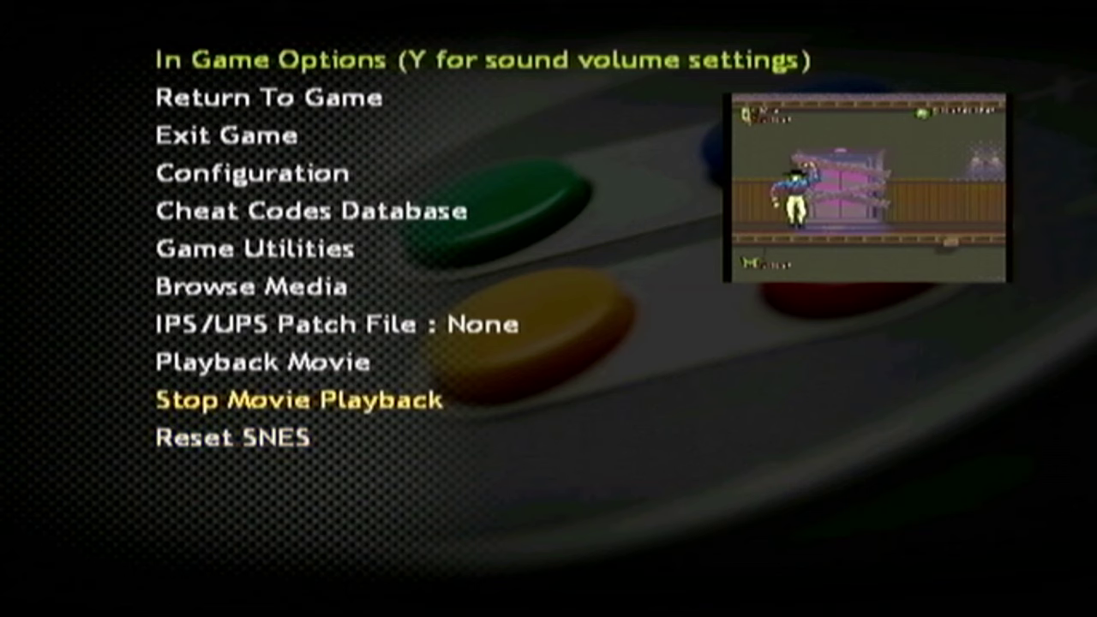
{"action": "key", "text": "Up"}
{"action": "key", "text": "Up"}
{"action": "key", "text": "Escape"}
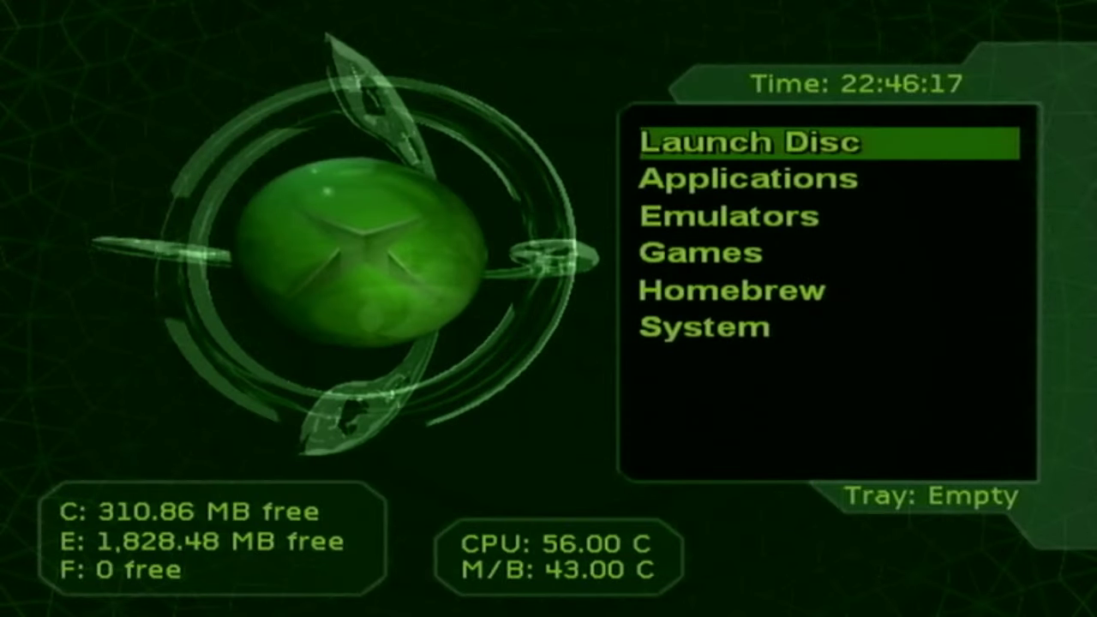
- Scroll the UnleashX main menu down to highlight the Emulators section
{"action": "key", "text": "Down"}
{"action": "key", "text": "Down"}
{"action": "key", "text": "Up"}
{"action": "key", "text": "Up"}
{"action": "key", "text": "Down"}
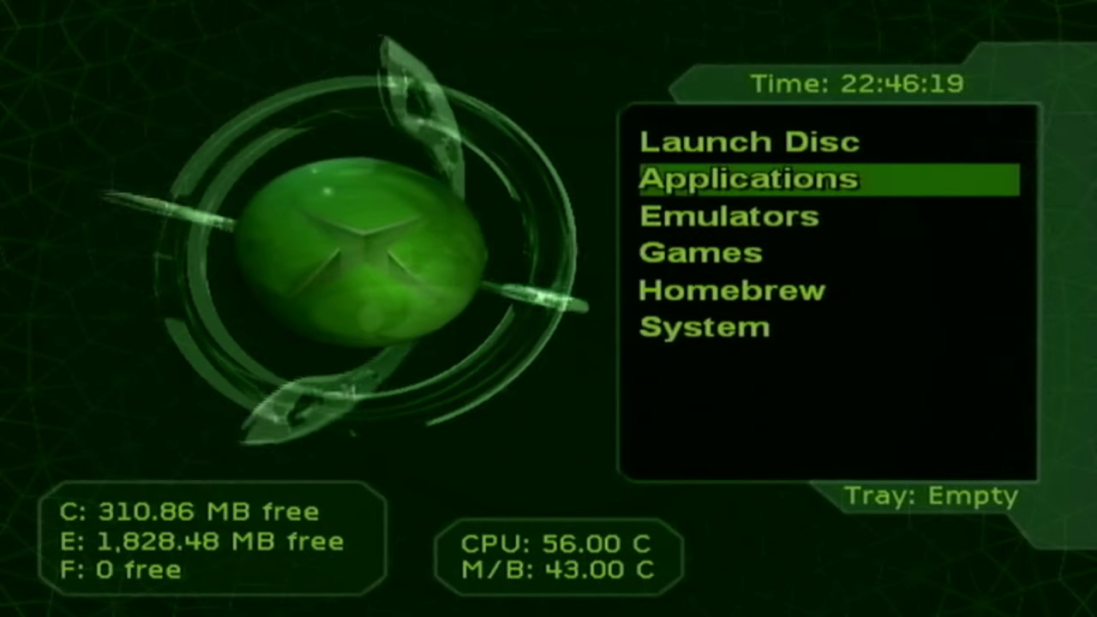
{"action": "key", "text": "Down"}
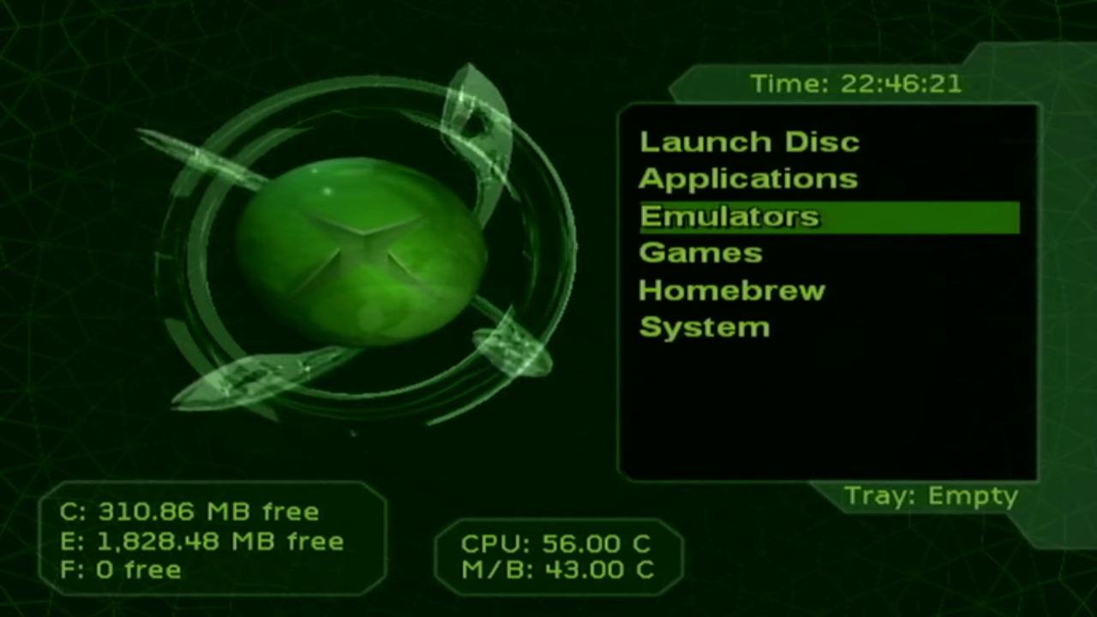